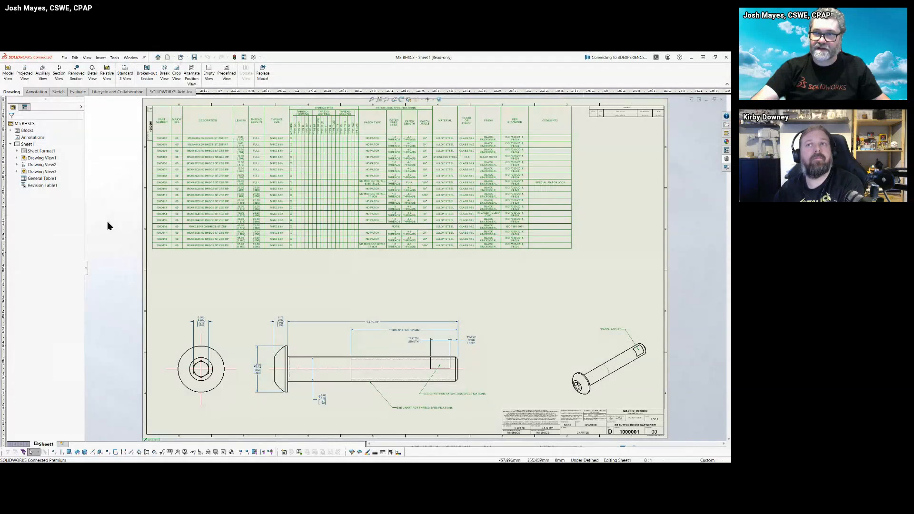
Examine the drawing's screw table, focusing on the part number, description, length and thread length columns
{"action": "left_click", "coordinate": [164, 143]}
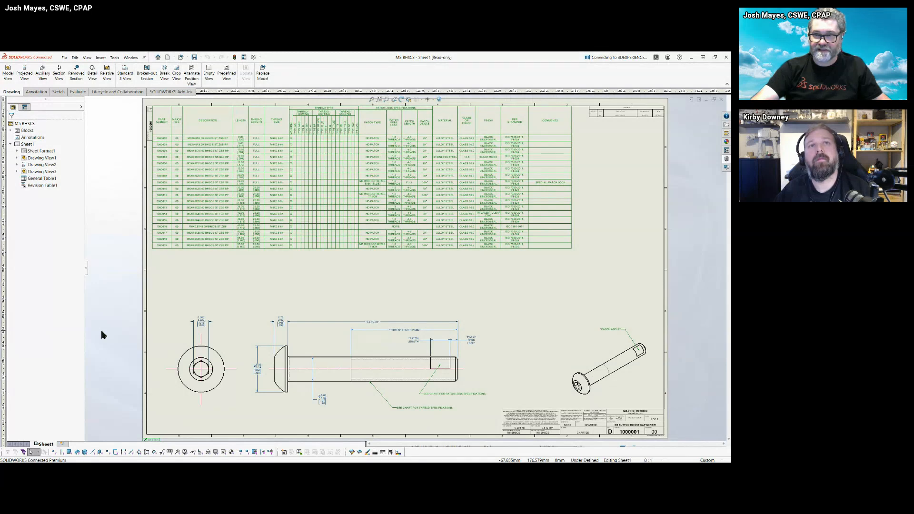
{"action": "scroll", "coordinate": [188, 132], "scroll_direction": "down", "scroll_amount": 5}
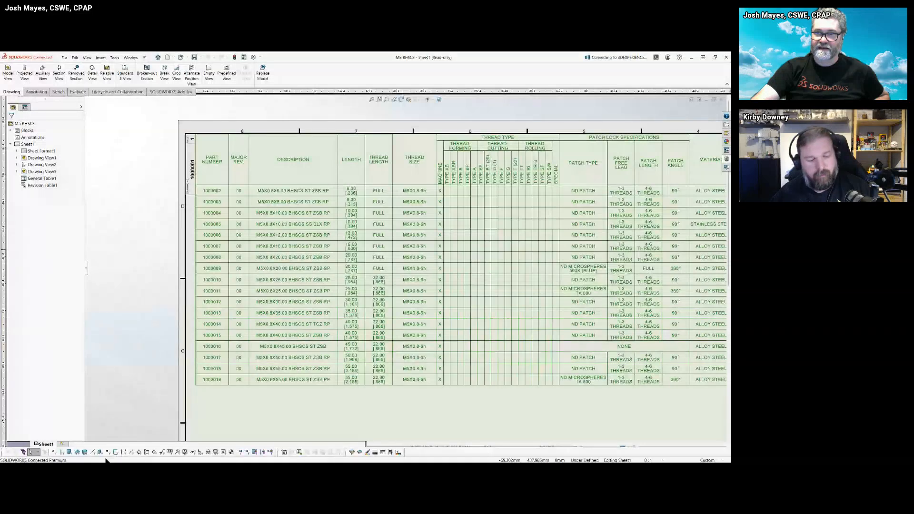
{"action": "left_click", "coordinate": [350, 203]}
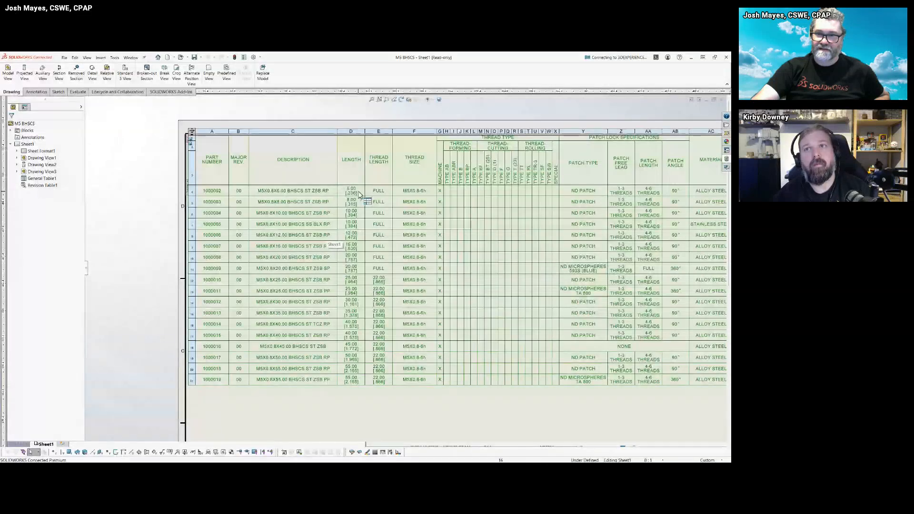
{"action": "left_click", "coordinate": [359, 194]}
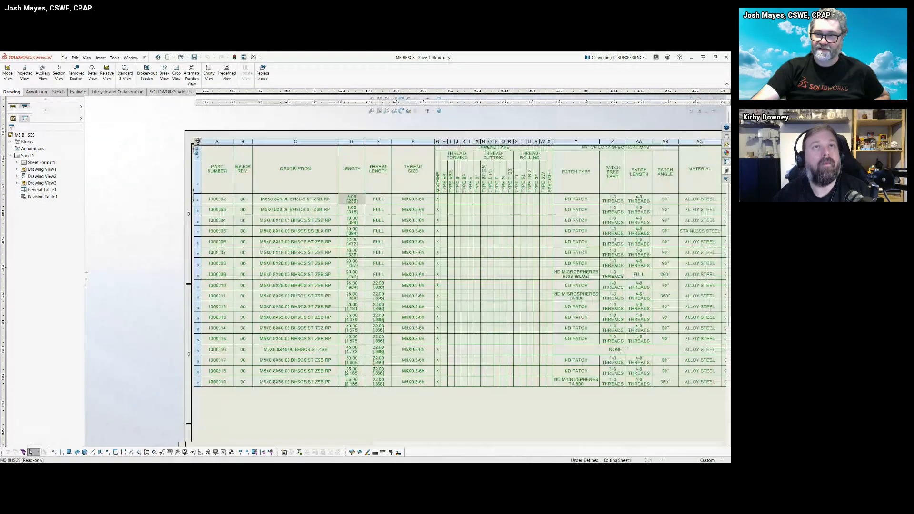
{"action": "scroll", "coordinate": [359, 195], "scroll_direction": "down", "scroll_amount": 3}
{"action": "scroll", "coordinate": [360, 212], "scroll_direction": "down", "scroll_amount": 3}
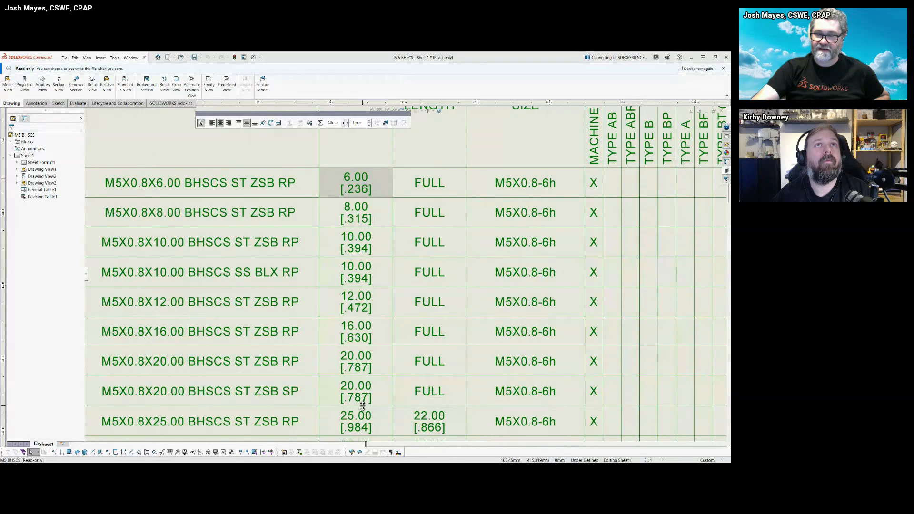
{"action": "scroll", "coordinate": [379, 384], "scroll_direction": "up", "scroll_amount": 2}
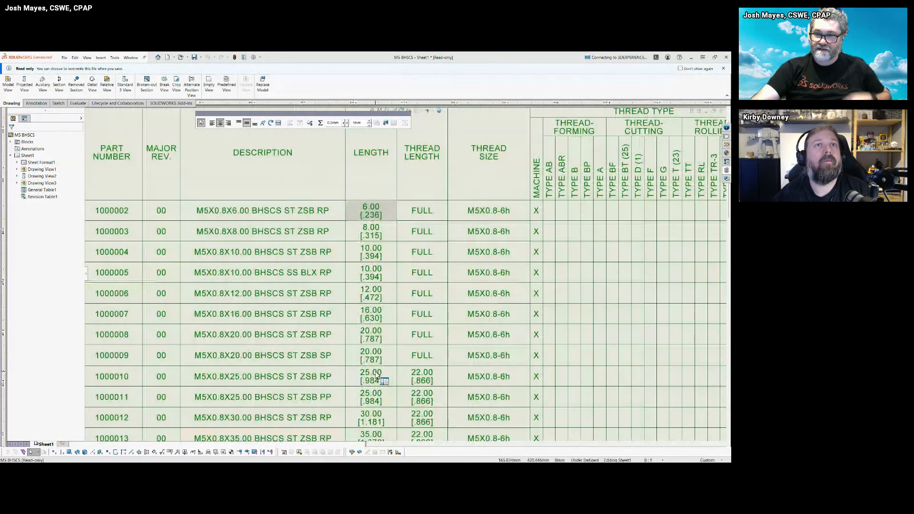
{"action": "scroll", "coordinate": [376, 376], "scroll_direction": "up", "scroll_amount": 1}
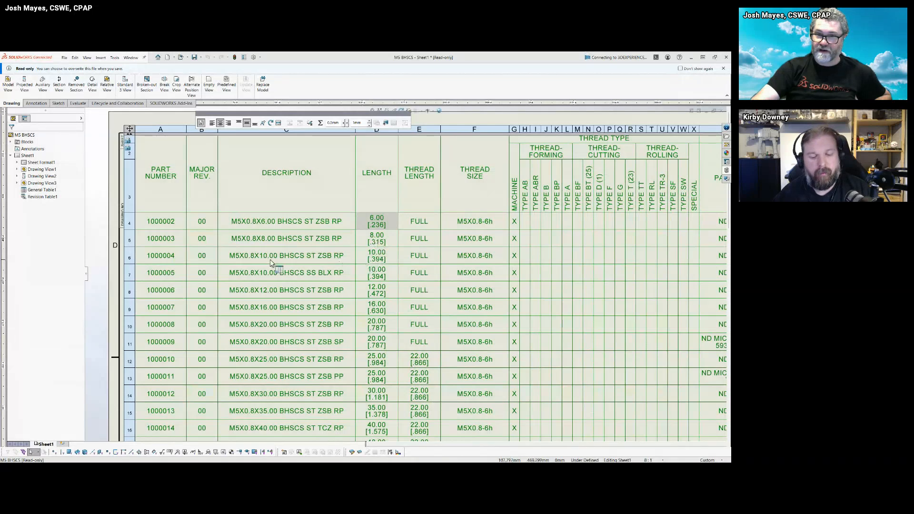
{"action": "scroll", "coordinate": [405, 272], "scroll_direction": "up", "scroll_amount": 1}
{"action": "left_click", "coordinate": [123, 245]}
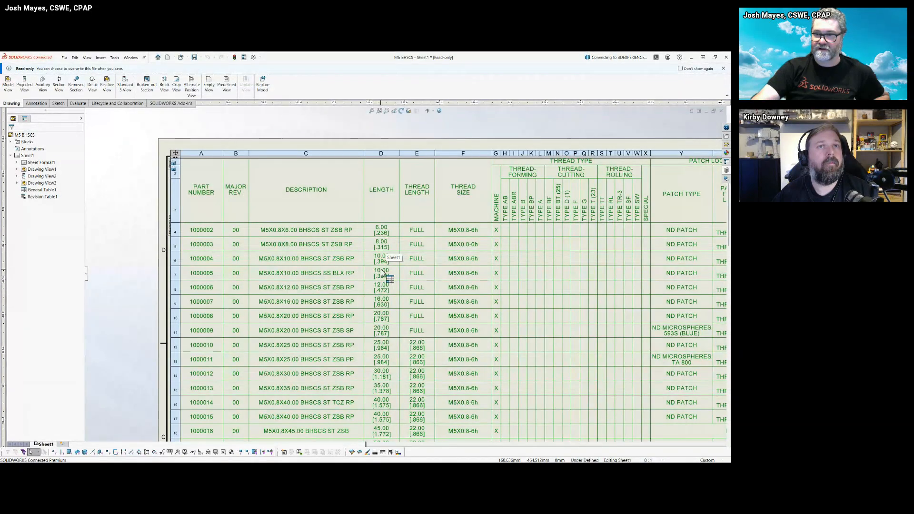
Open the M5 BHSCS screw part from the isometric view on the drawing sheet
{"action": "scroll", "coordinate": [513, 318], "scroll_direction": "up", "scroll_amount": 2}
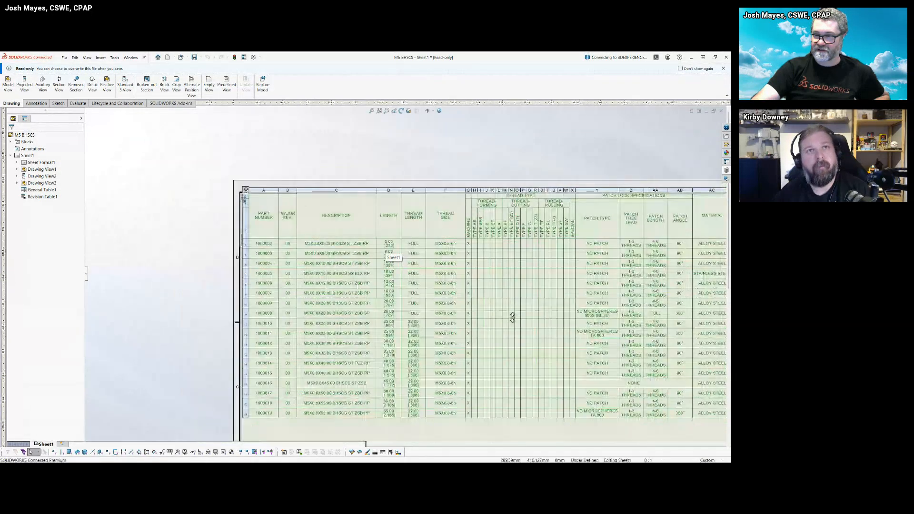
{"action": "scroll", "coordinate": [513, 318], "scroll_direction": "up", "scroll_amount": 2}
{"action": "scroll", "coordinate": [578, 334], "scroll_direction": "up", "scroll_amount": 1}
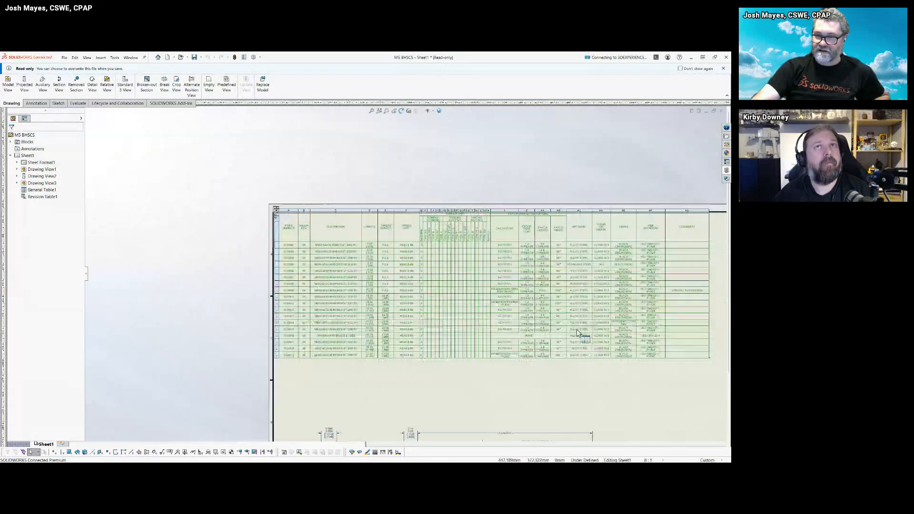
{"action": "scroll", "coordinate": [314, 203], "scroll_direction": "up", "scroll_amount": 1}
{"action": "scroll", "coordinate": [562, 440], "scroll_direction": "down", "scroll_amount": 2}
{"action": "right_click", "coordinate": [657, 383]}
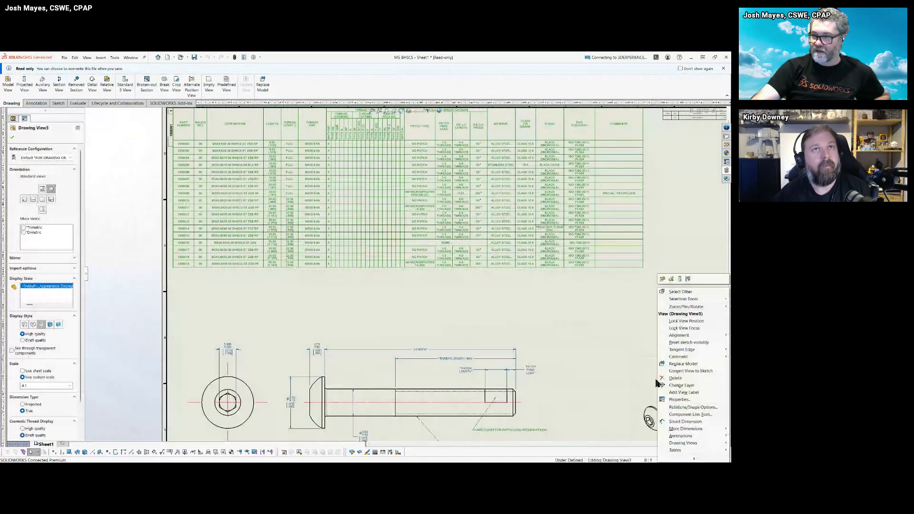
{"action": "left_click", "coordinate": [666, 281]}
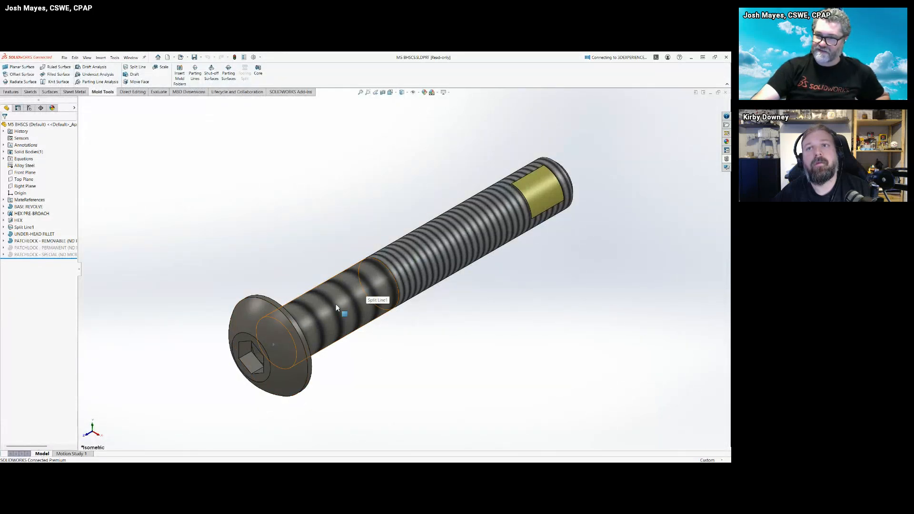
Try to suppress the cosmetic thread nested under the Split Line1 feature
{"action": "left_click", "coordinate": [4, 228]}
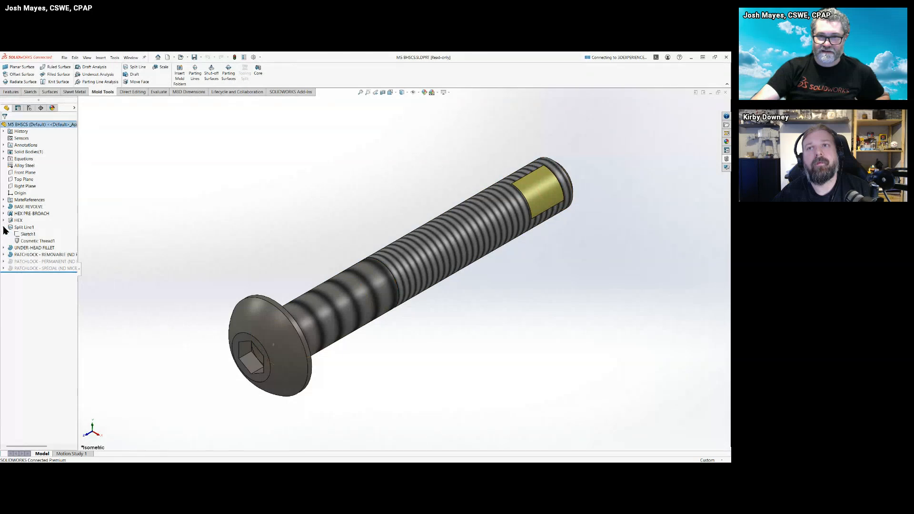
{"action": "right_click", "coordinate": [29, 241]}
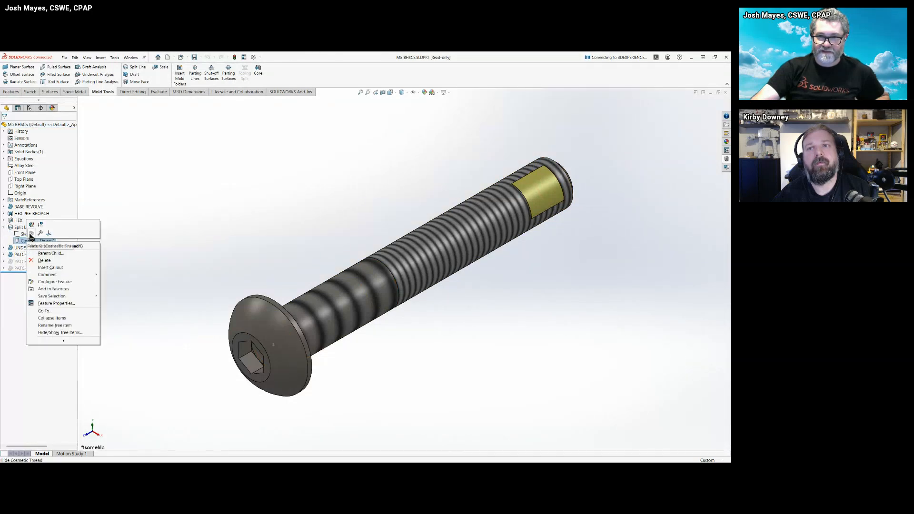
{"action": "left_click", "coordinate": [39, 226]}
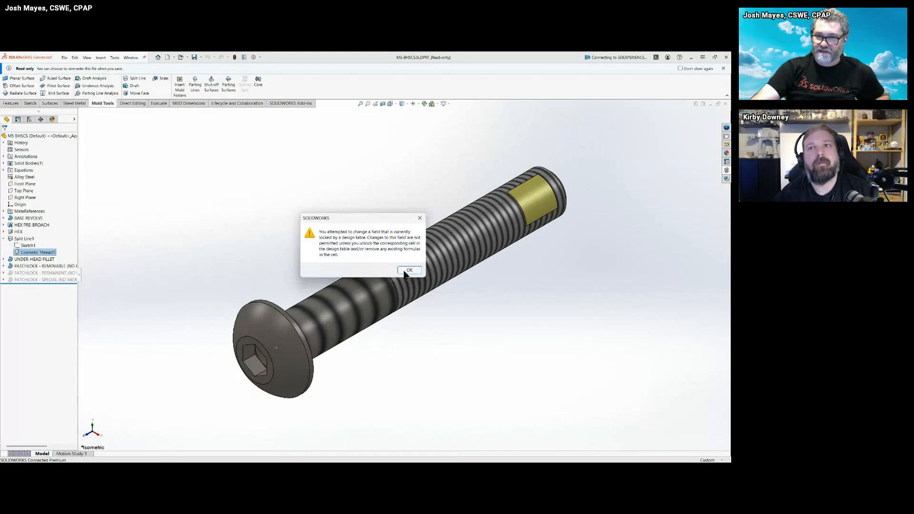
{"action": "left_click", "coordinate": [409, 270]}
{"action": "left_click", "coordinate": [410, 270]}
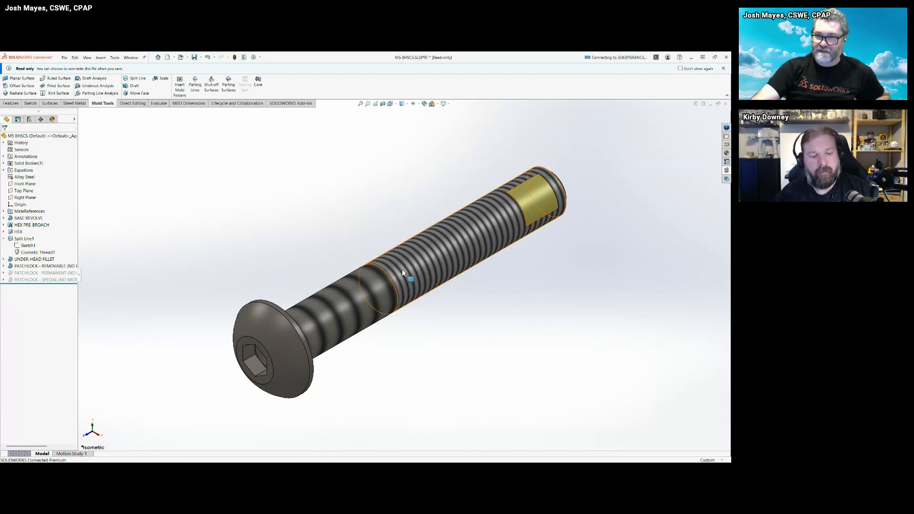
{"action": "right_click", "coordinate": [24, 252]}
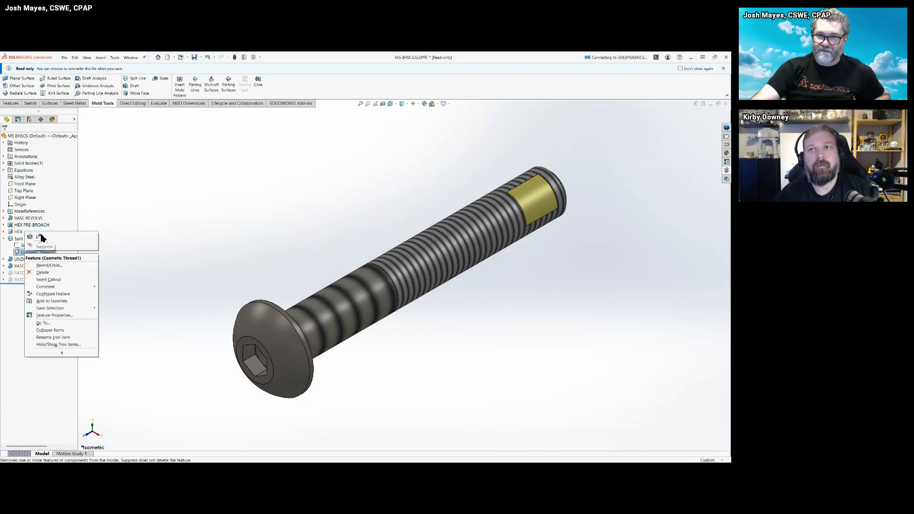
{"action": "left_click", "coordinate": [41, 238]}
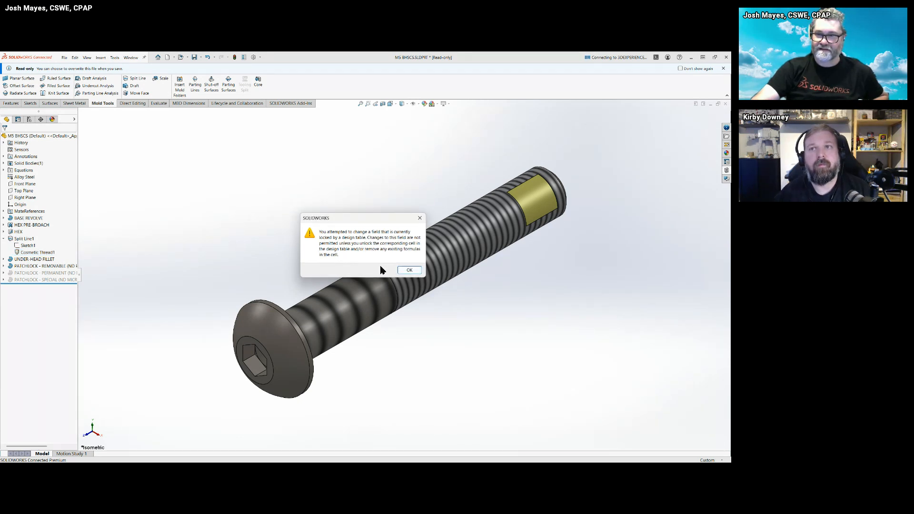
{"action": "left_click", "coordinate": [410, 271]}
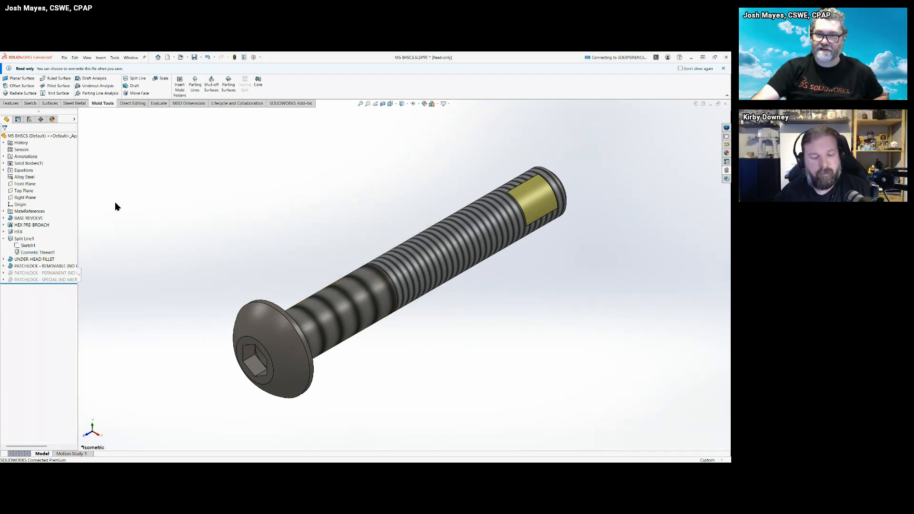
Set the Excel design table's edit control to allow model edits to update the design table, and return to the feature tree
{"action": "left_click", "coordinate": [29, 120]}
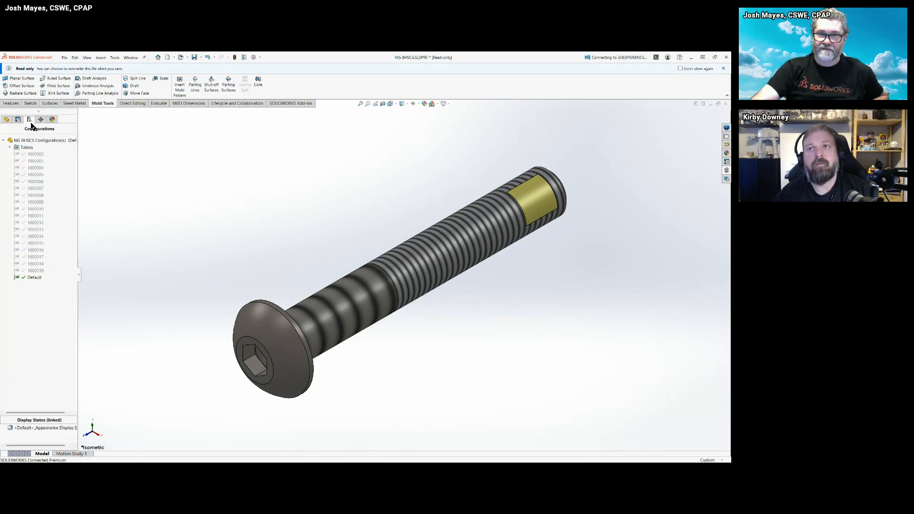
{"action": "left_click", "coordinate": [10, 148]}
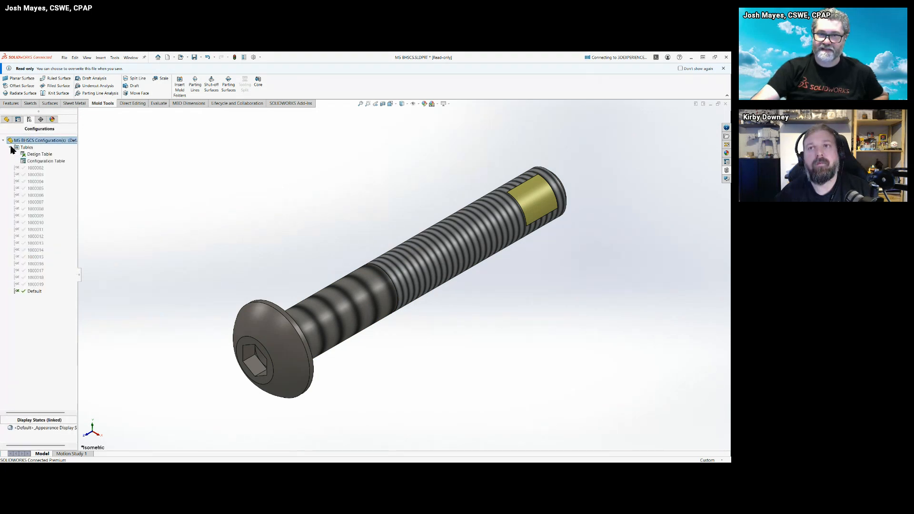
{"action": "right_click", "coordinate": [39, 155]}
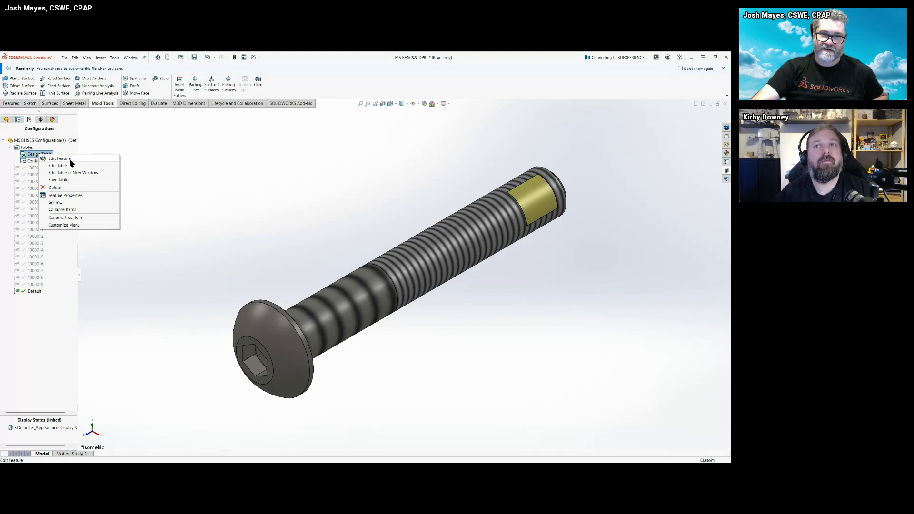
{"action": "left_click", "coordinate": [60, 159]}
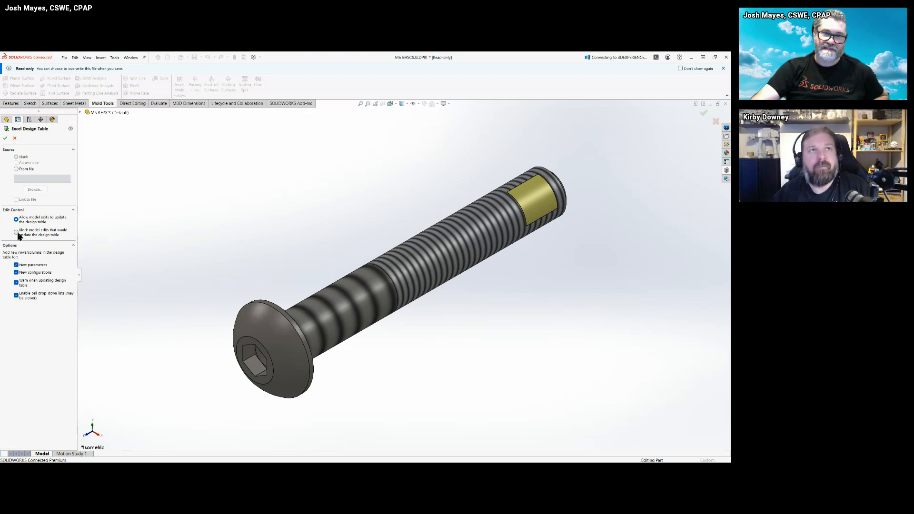
{"action": "left_click", "coordinate": [5, 139]}
{"action": "left_click", "coordinate": [6, 119]}
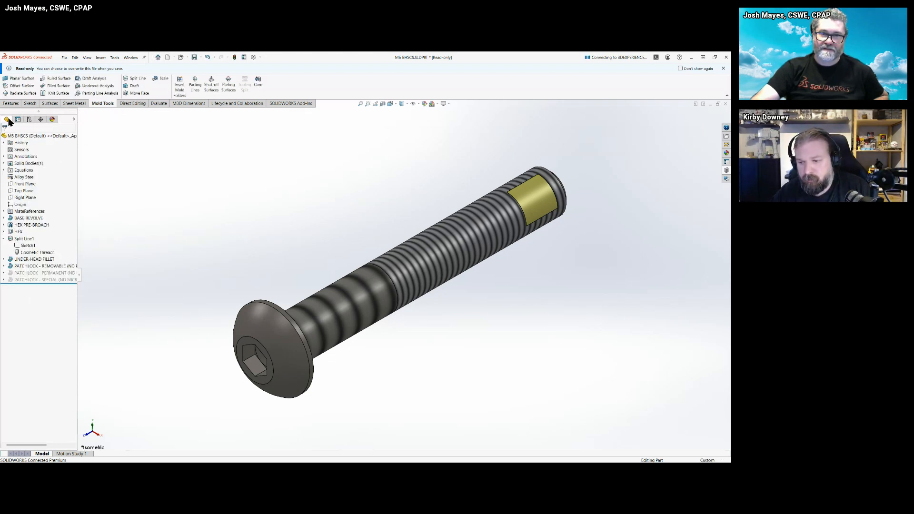
Suppress the cosmetic thread under the Split Line1 feature in the default configuration
{"action": "right_click", "coordinate": [32, 253]}
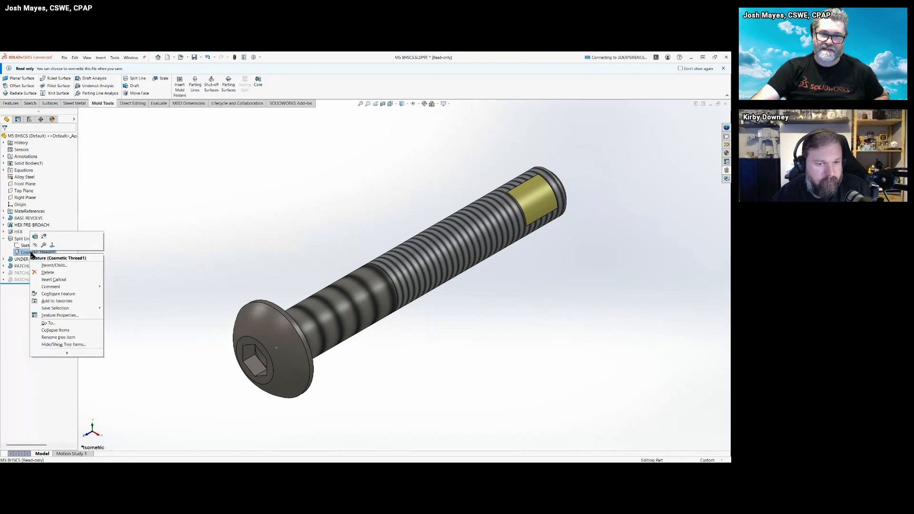
{"action": "left_click", "coordinate": [42, 239]}
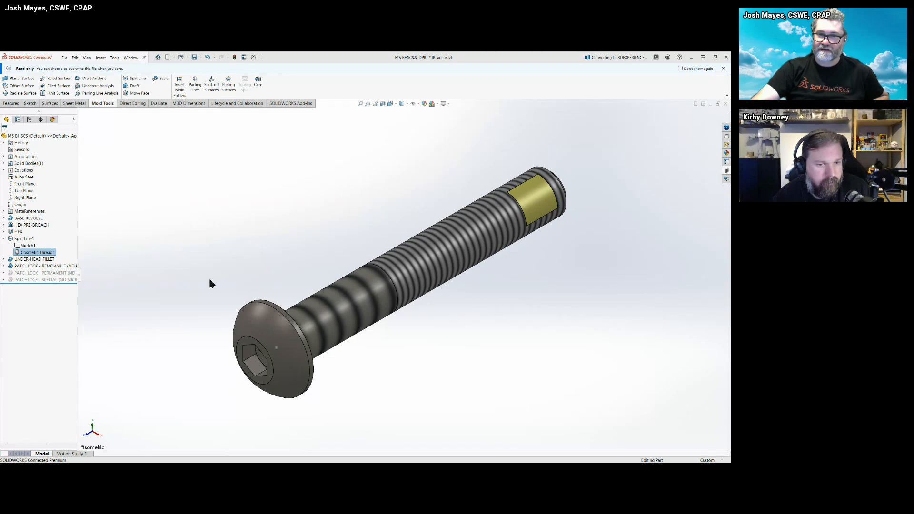
{"action": "mouse_move", "coordinate": [603, 455]}
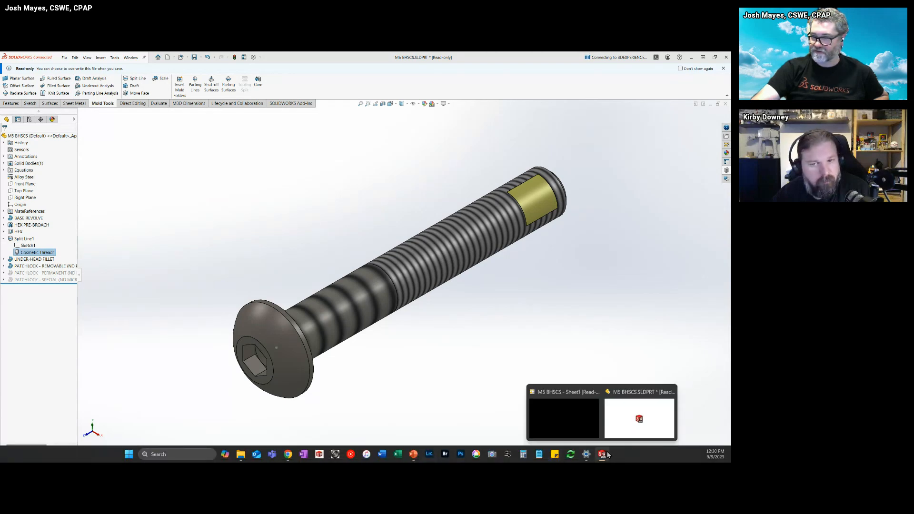
{"action": "left_click", "coordinate": [597, 430]}
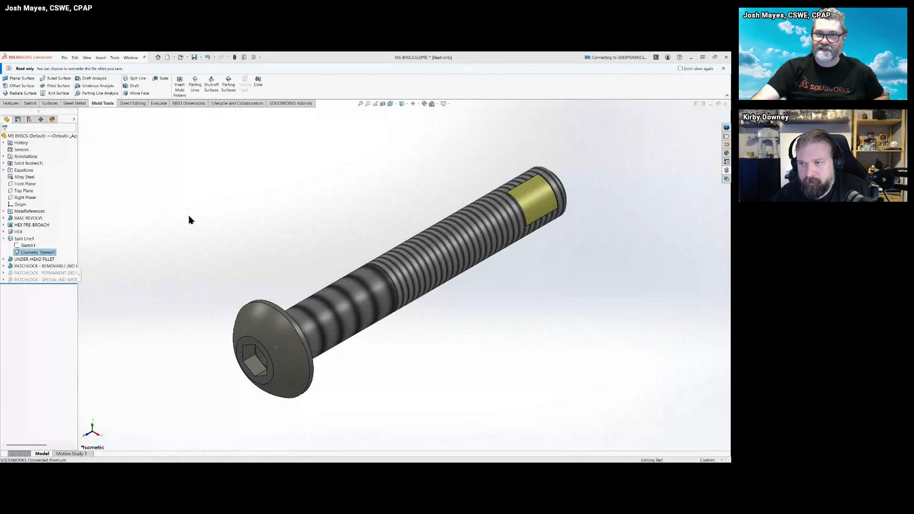
{"action": "left_click", "coordinate": [214, 200]}
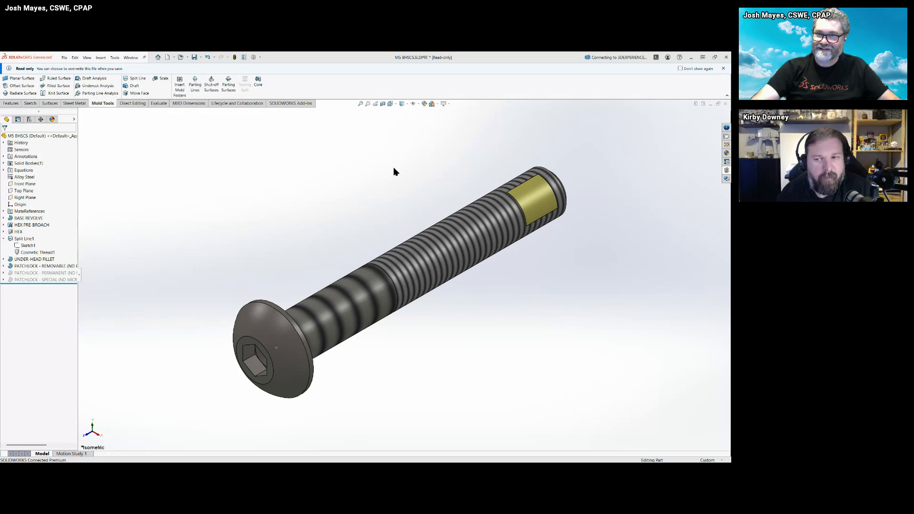
{"action": "key", "text": "ctrl+z"}
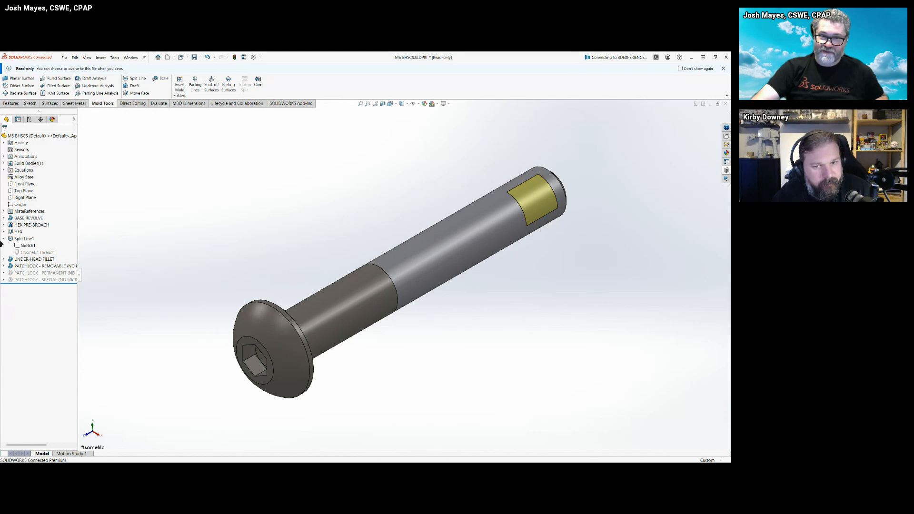
Unsuppress the cosmetic thread on the screw shank and collapse the Split Line1 feature in the tree
{"action": "right_click", "coordinate": [26, 254]}
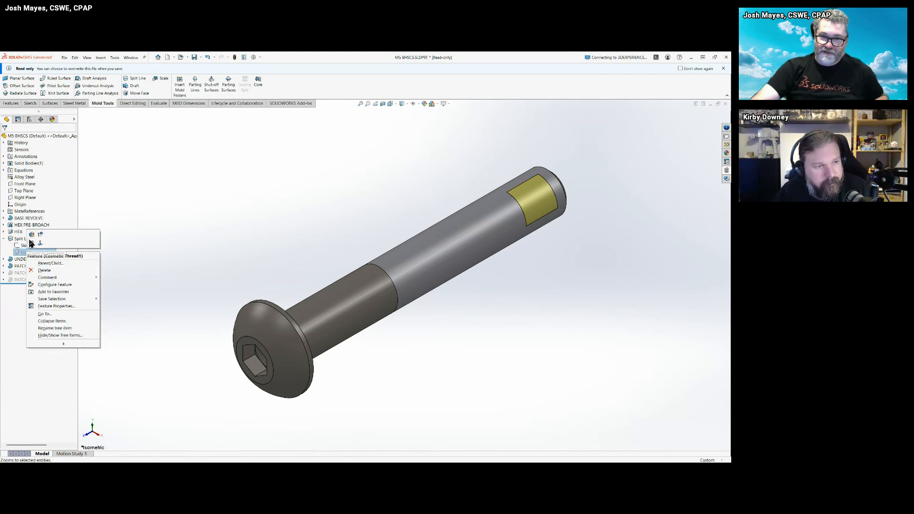
{"action": "left_click", "coordinate": [41, 236]}
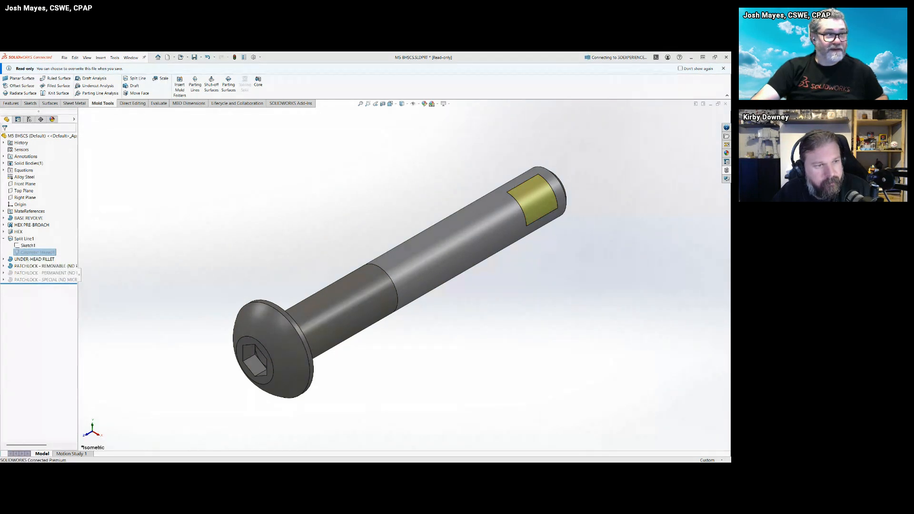
{"action": "key", "text": "Escape"}
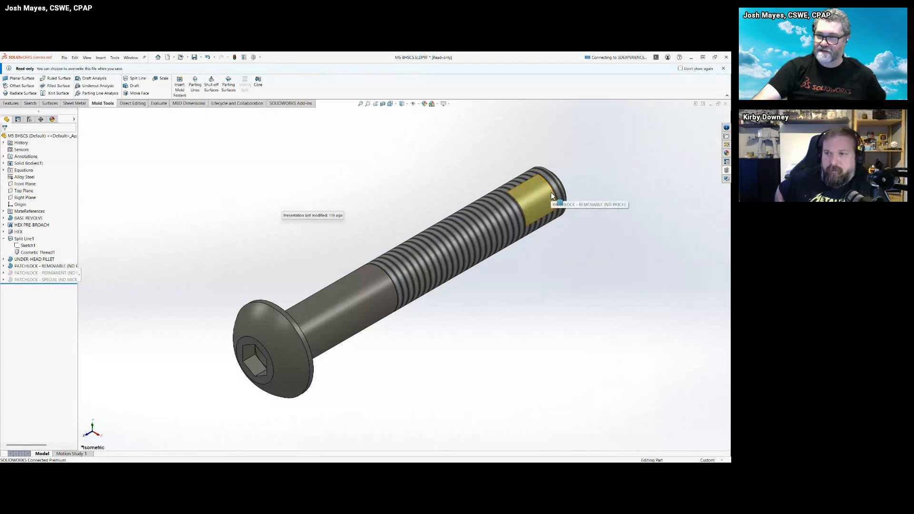
{"action": "middle_click_drag", "start_coordinate": [483, 367], "coordinate": [484, 427]}
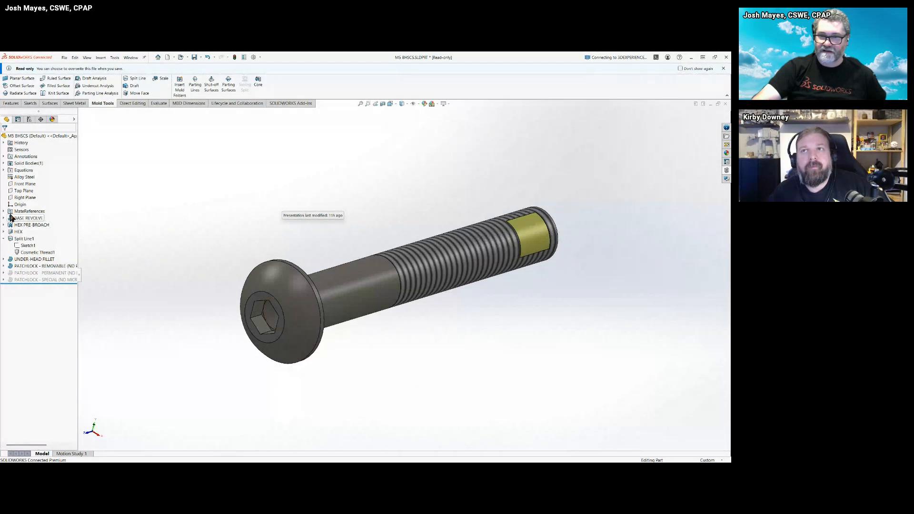
{"action": "left_click", "coordinate": [4, 239]}
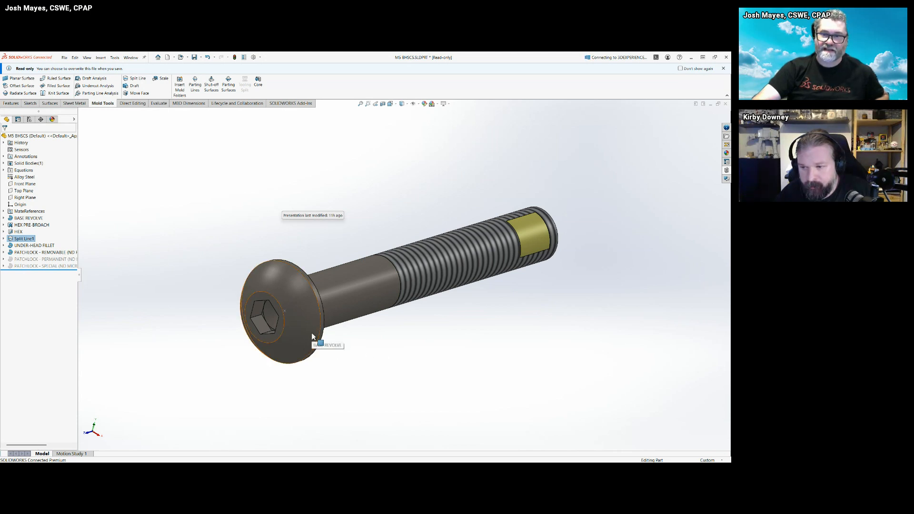
Examine the Excel design table's source, edit control and option settings, leaving them as they are
{"action": "left_click", "coordinate": [29, 119]}
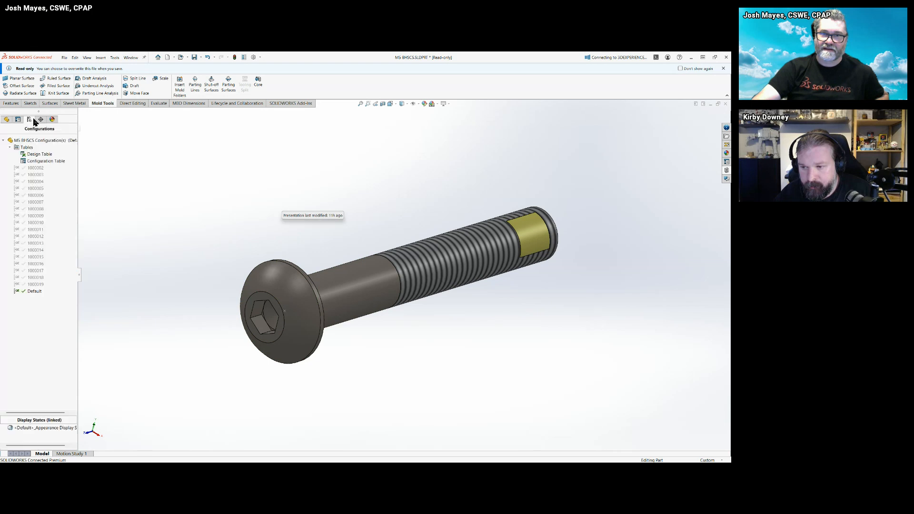
{"action": "right_click", "coordinate": [31, 156]}
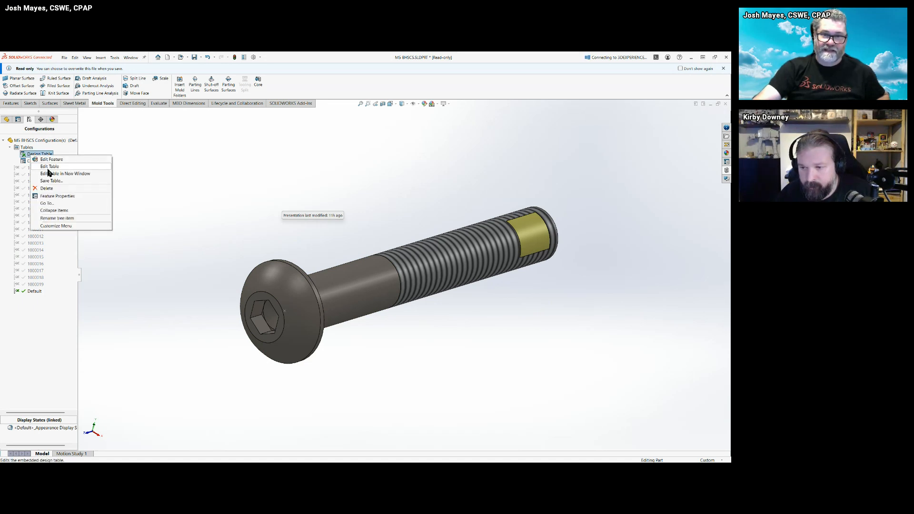
{"action": "left_click", "coordinate": [55, 161]}
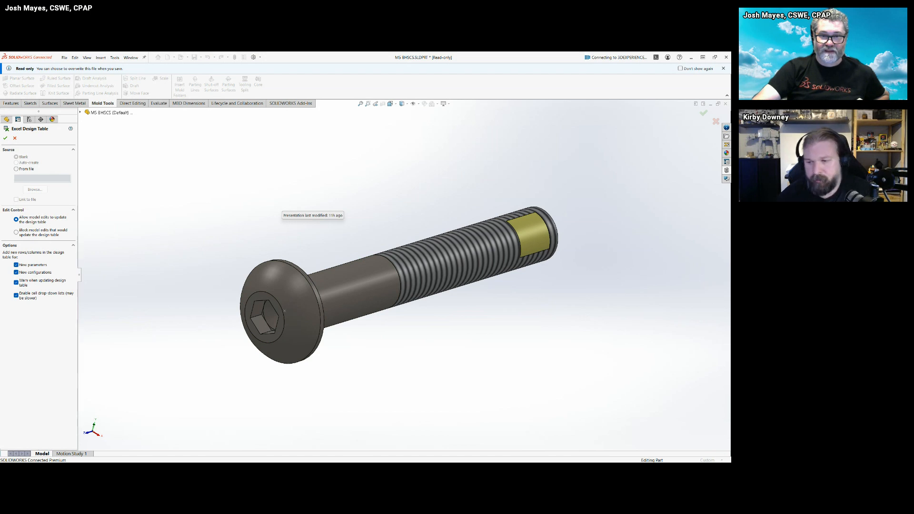
{"action": "left_click", "coordinate": [16, 139]}
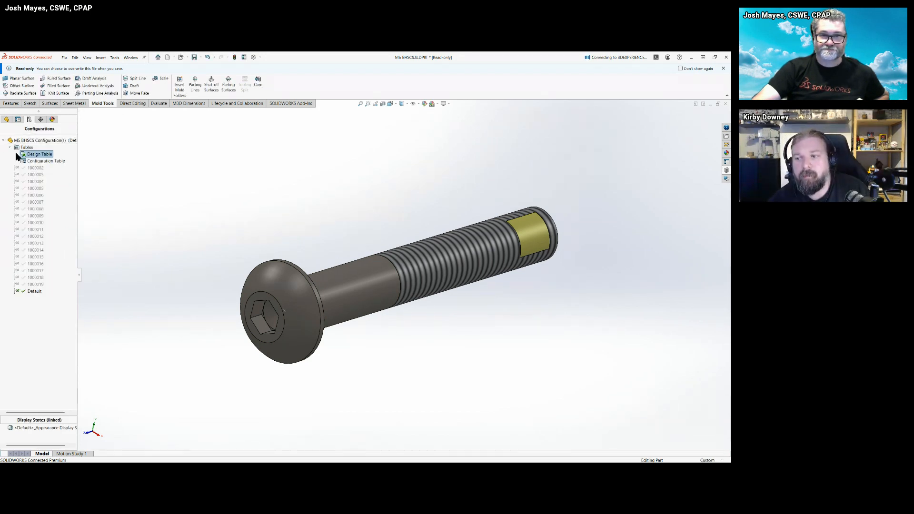
Open the design table for editing without adding parameters, set unselected items to show again, and keep the cell drop-down lists enabled
{"action": "right_click", "coordinate": [27, 155]}
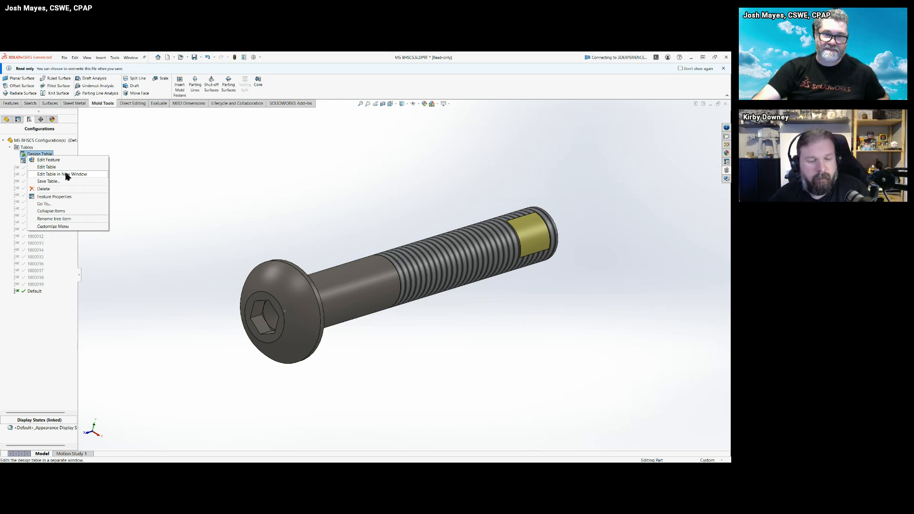
{"action": "left_click", "coordinate": [53, 168]}
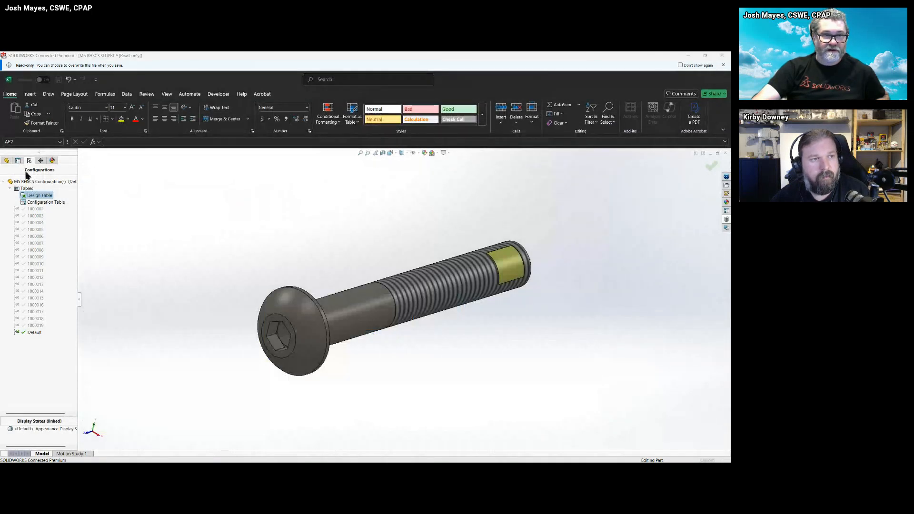
{"action": "left_click_drag", "start_coordinate": [190, 198], "coordinate": [326, 193]}
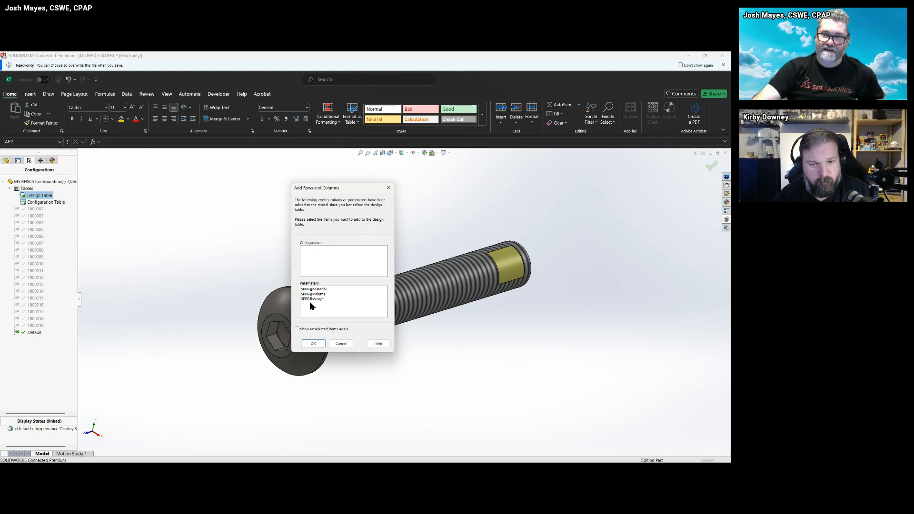
{"action": "left_click", "coordinate": [298, 330]}
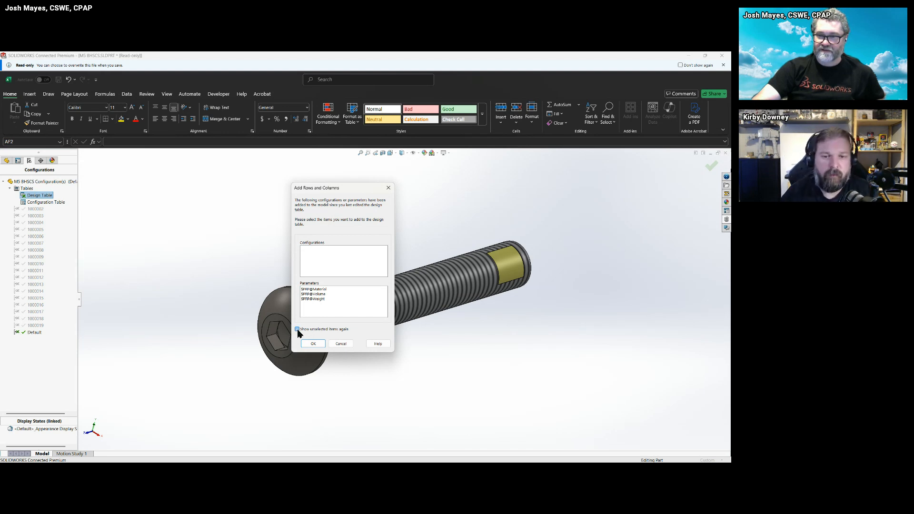
{"action": "left_click", "coordinate": [298, 330]}
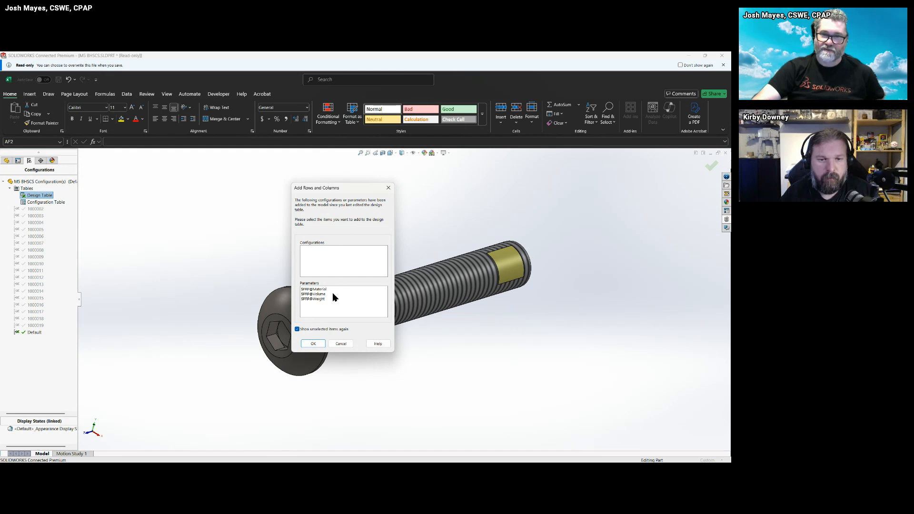
{"action": "left_click", "coordinate": [314, 343]}
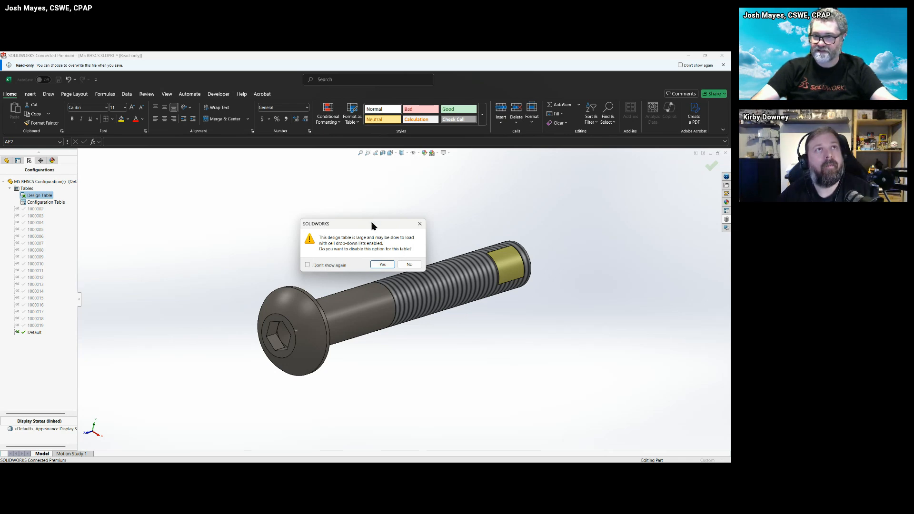
{"action": "left_click", "coordinate": [410, 264]}
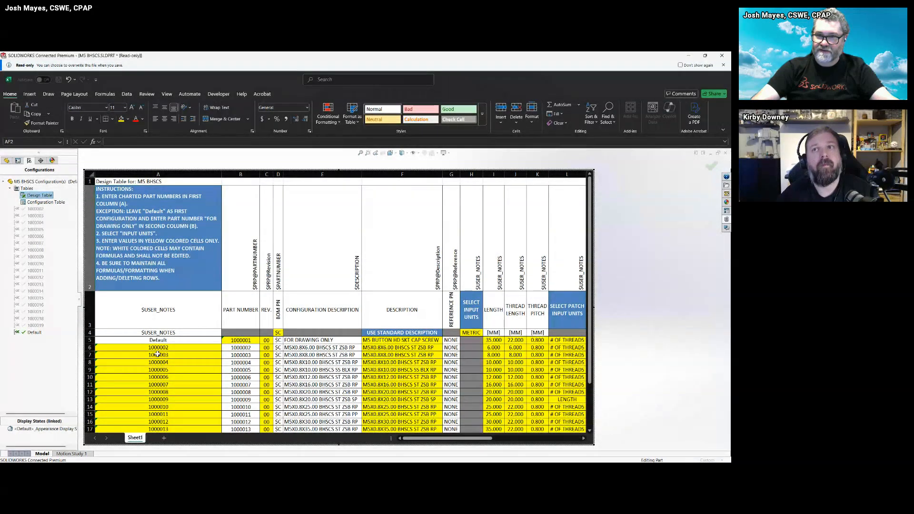
Duplicate the design table's last configuration row, 1000019, into row 24
{"action": "left_click", "coordinate": [176, 175]}
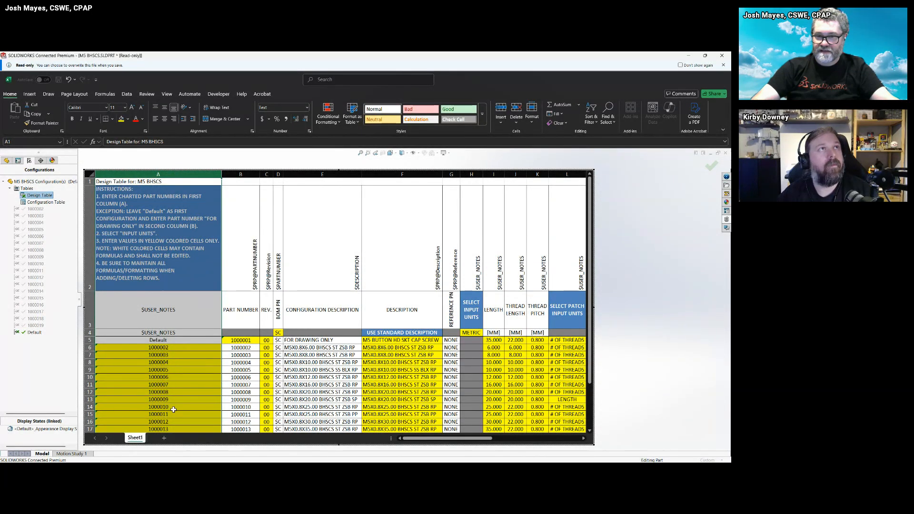
{"action": "left_click", "coordinate": [167, 348]}
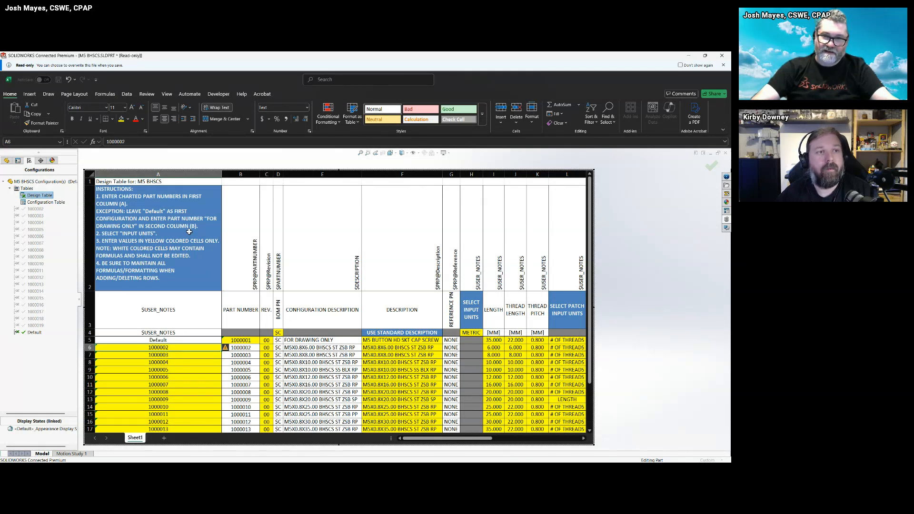
{"action": "left_click", "coordinate": [157, 219]}
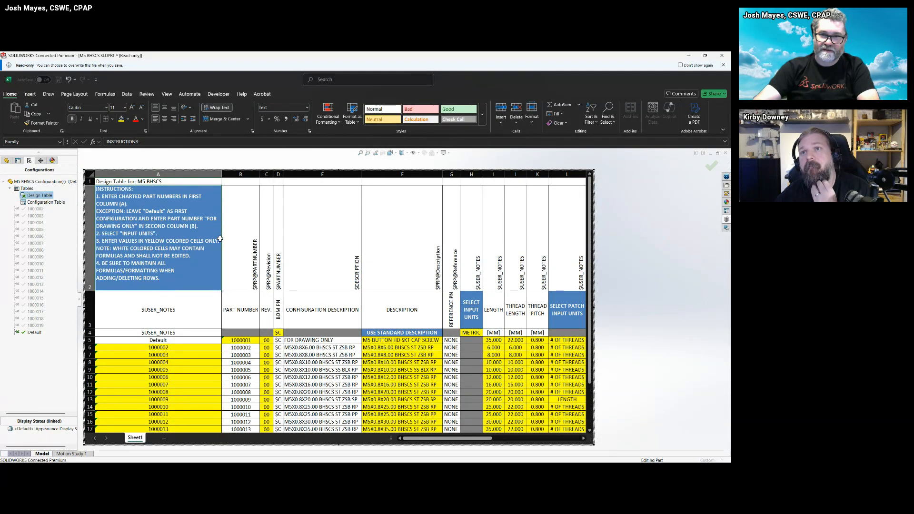
{"action": "scroll", "coordinate": [225, 331], "scroll_direction": "down", "scroll_amount": 2}
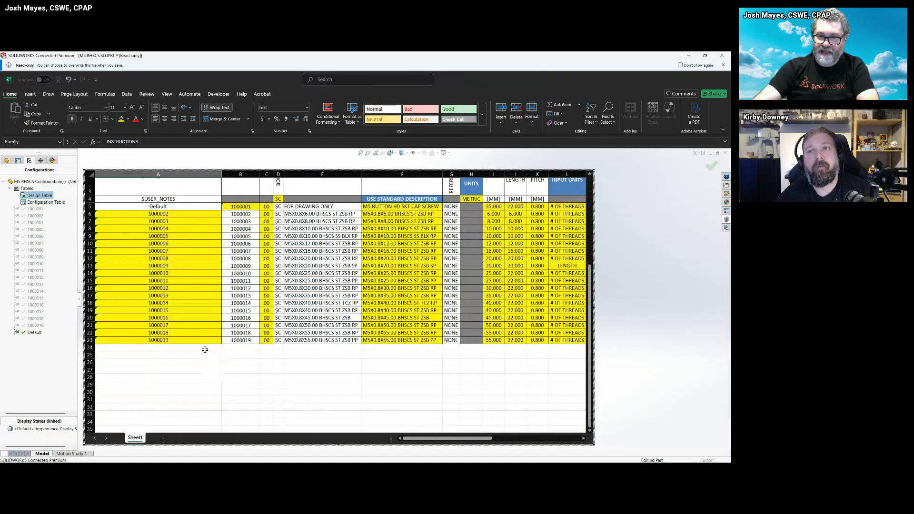
{"action": "right_click", "coordinate": [90, 340]}
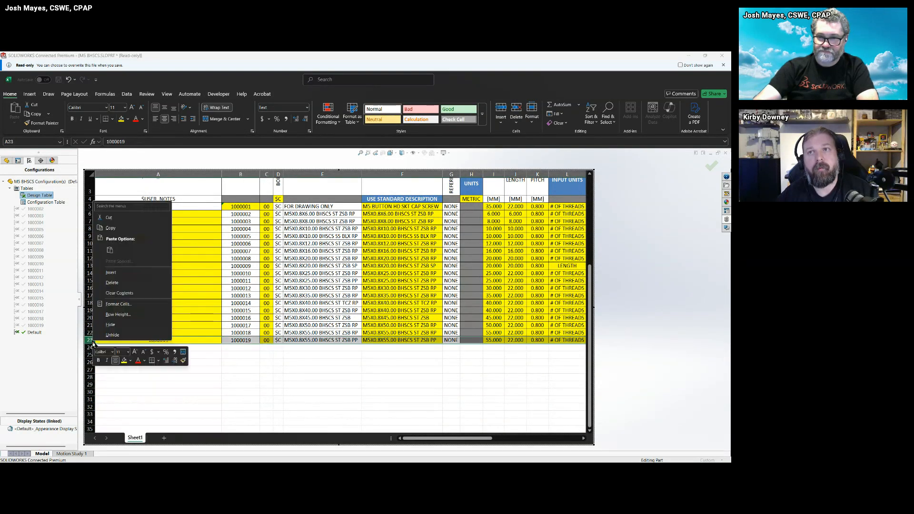
{"action": "left_click", "coordinate": [119, 228]}
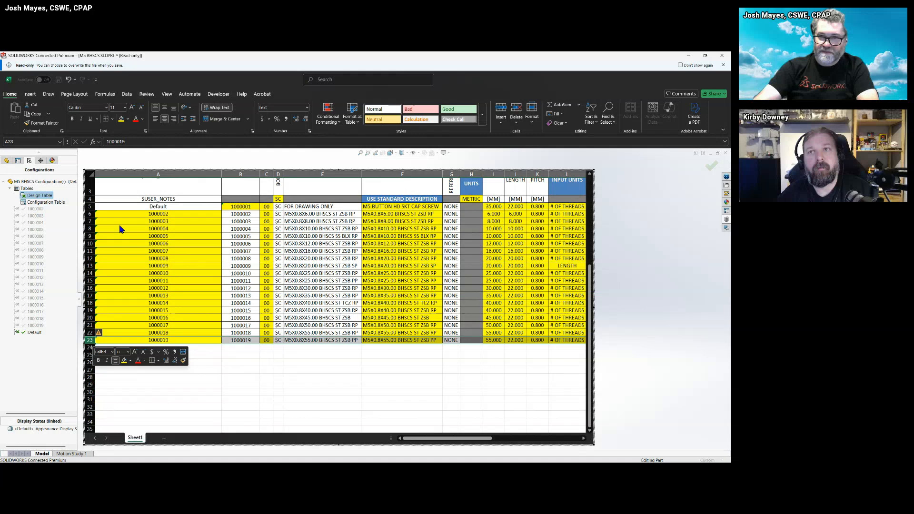
{"action": "left_click", "coordinate": [90, 347]}
{"action": "right_click", "coordinate": [90, 347]}
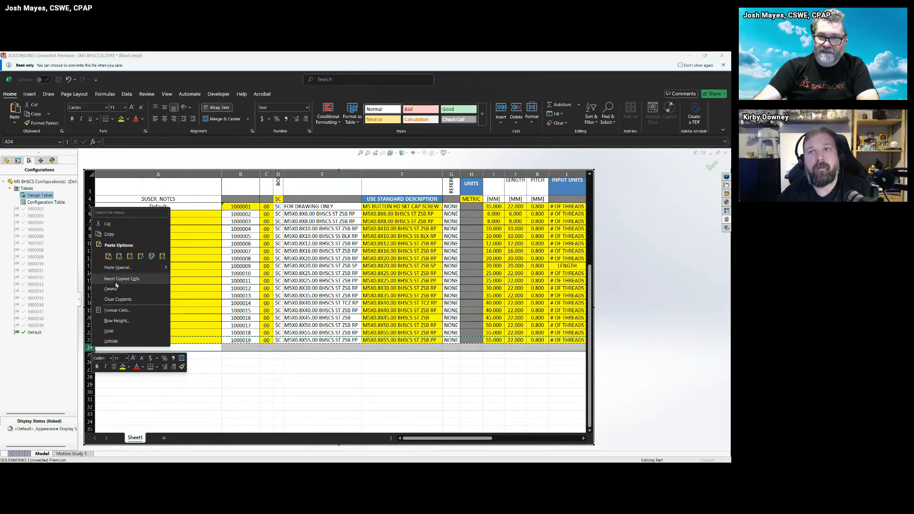
{"action": "left_click", "coordinate": [117, 258]}
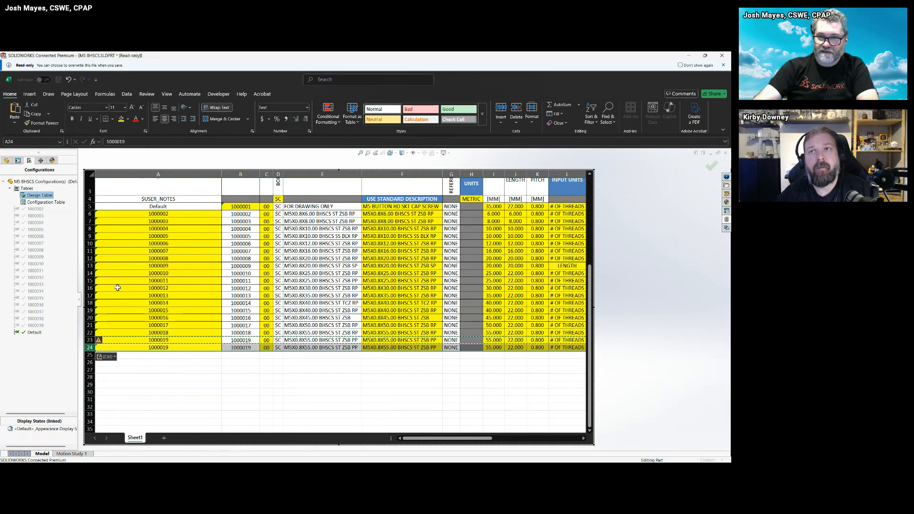
Rename the duplicated configuration in cell A24 as 1000020
{"action": "double_click", "coordinate": [177, 349]}
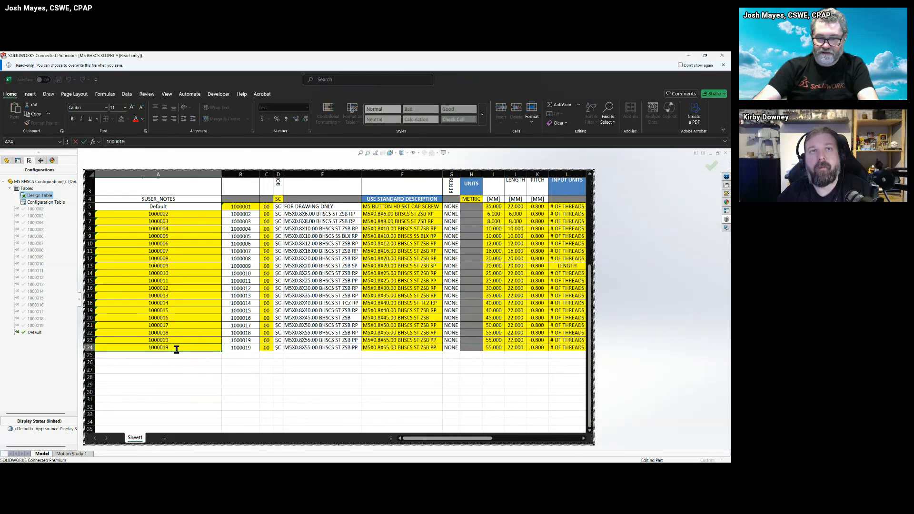
{"action": "key", "text": "BackSpace"}
{"action": "key", "text": "BackSpace"}
{"action": "type", "text": "20"}
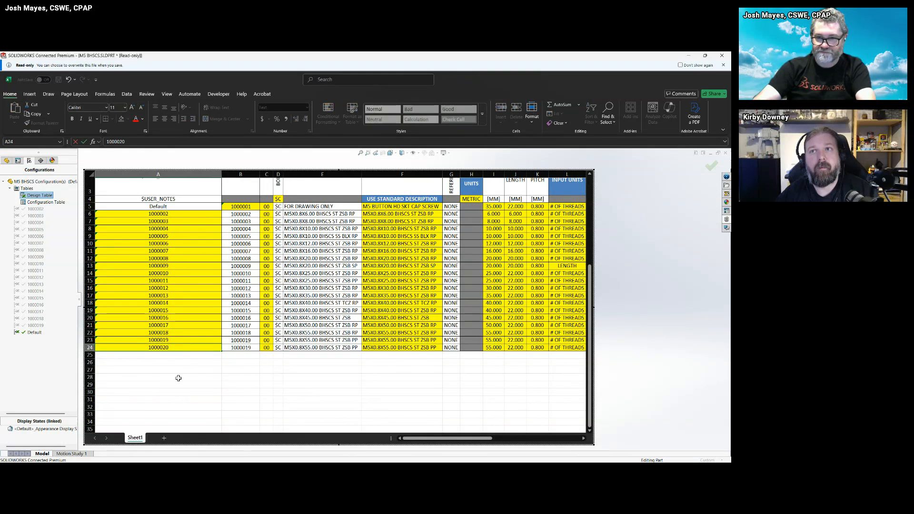
{"action": "left_click", "coordinate": [177, 384]}
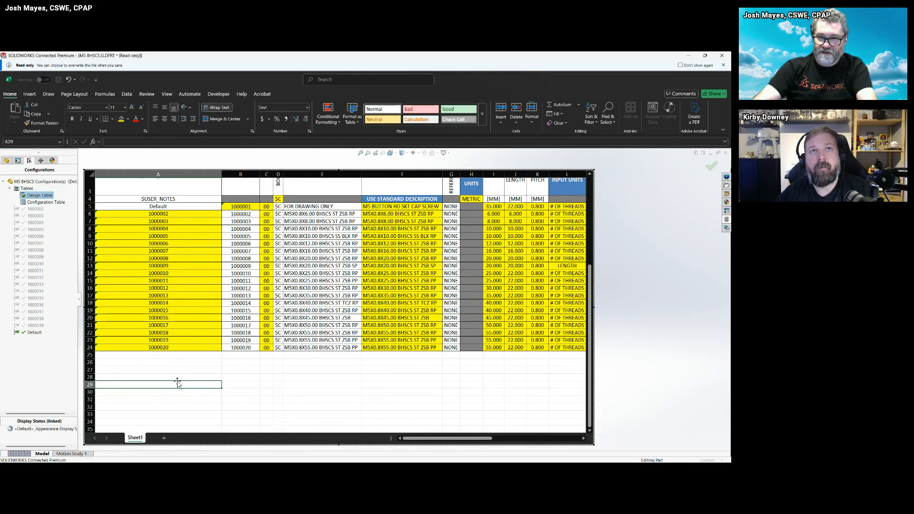
Examine how the part number cells in column B, including the one in row 24, reference the configuration names in column A
{"action": "left_click", "coordinate": [176, 347]}
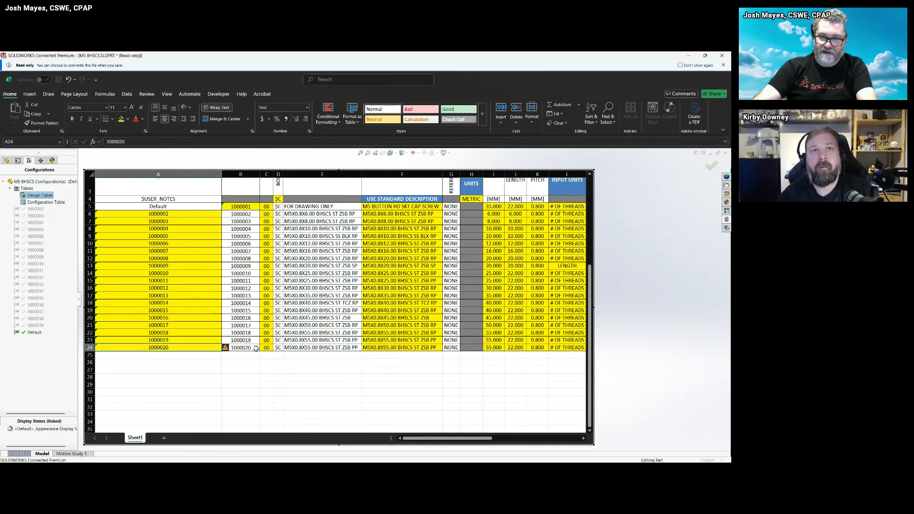
{"action": "left_click", "coordinate": [246, 370]}
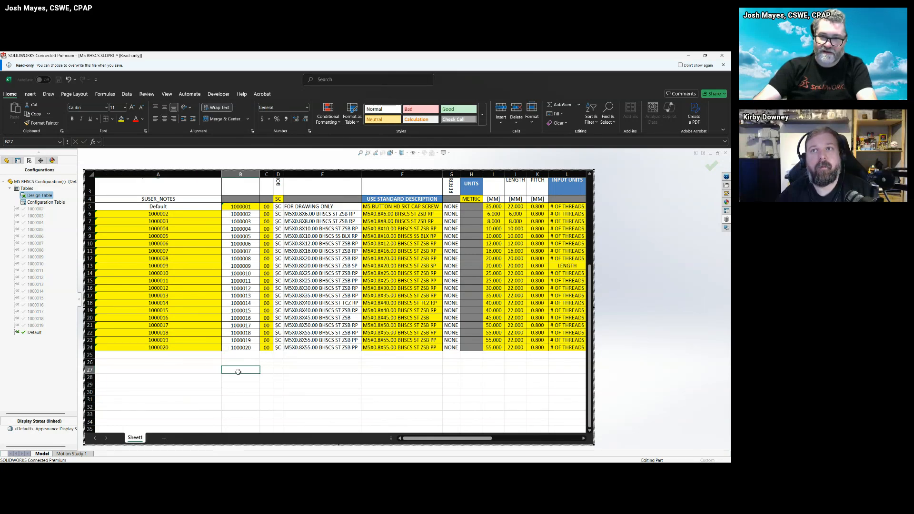
{"action": "scroll", "coordinate": [238, 372], "scroll_direction": "up", "scroll_amount": 2}
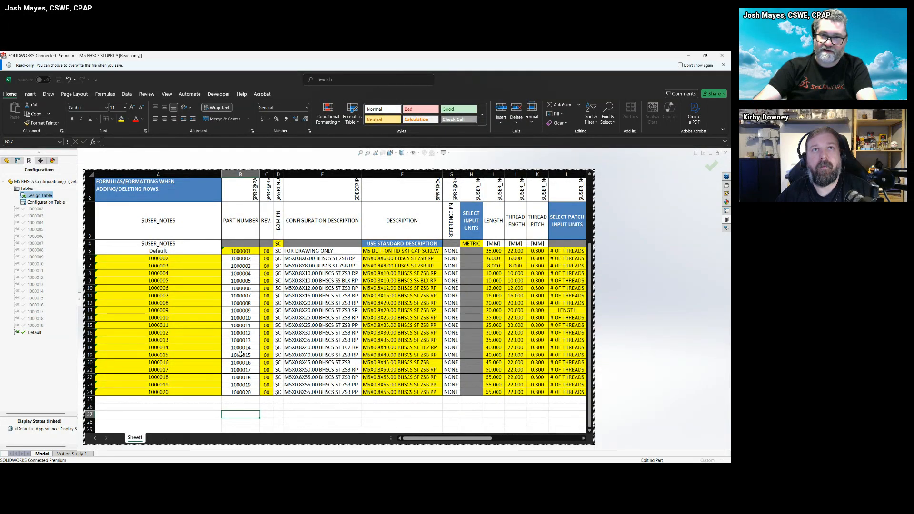
{"action": "scroll", "coordinate": [240, 355], "scroll_direction": "up", "scroll_amount": 1}
{"action": "left_click", "coordinate": [241, 362]}
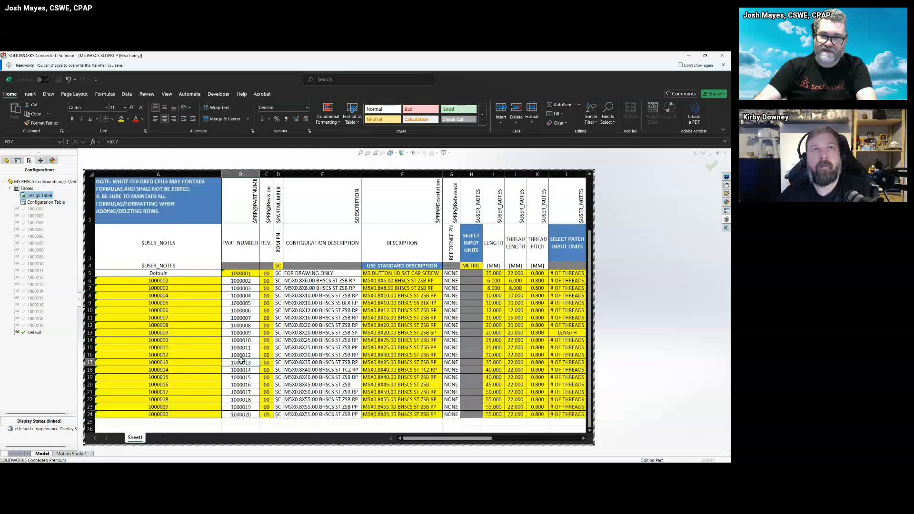
{"action": "left_click", "coordinate": [248, 413]}
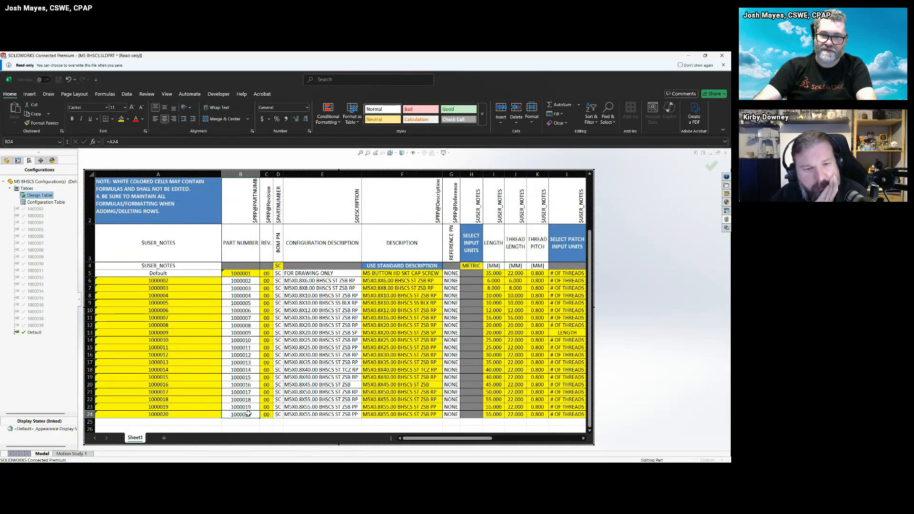
{"action": "left_click", "coordinate": [178, 415]}
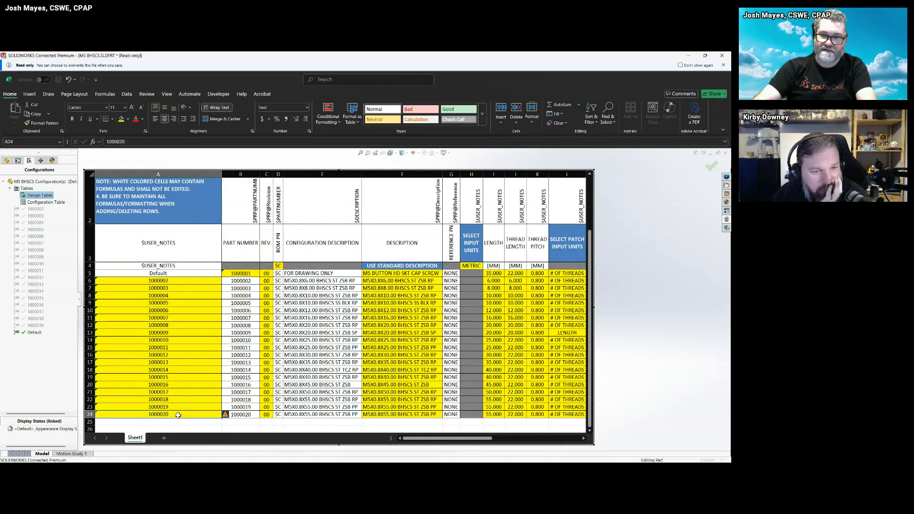
Examine the table's entry instructions alongside the Default row's configuration name, part number and configuration description, and the first charted part number
{"action": "scroll", "coordinate": [143, 247], "scroll_direction": "up", "scroll_amount": 2}
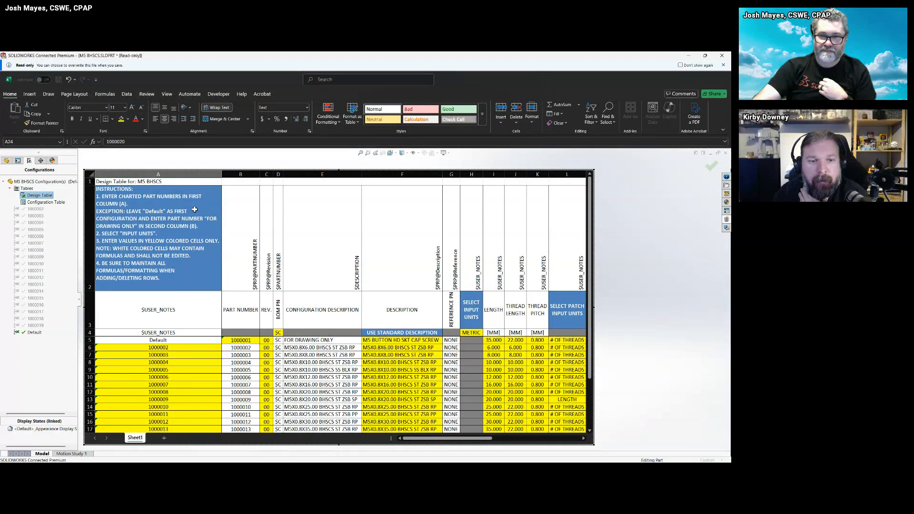
{"action": "left_click", "coordinate": [304, 340]}
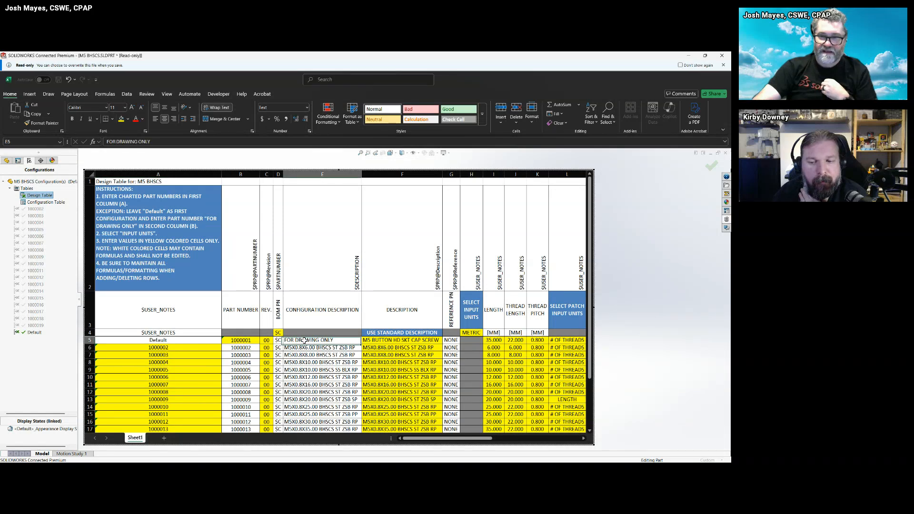
{"action": "double_click", "coordinate": [305, 341]}
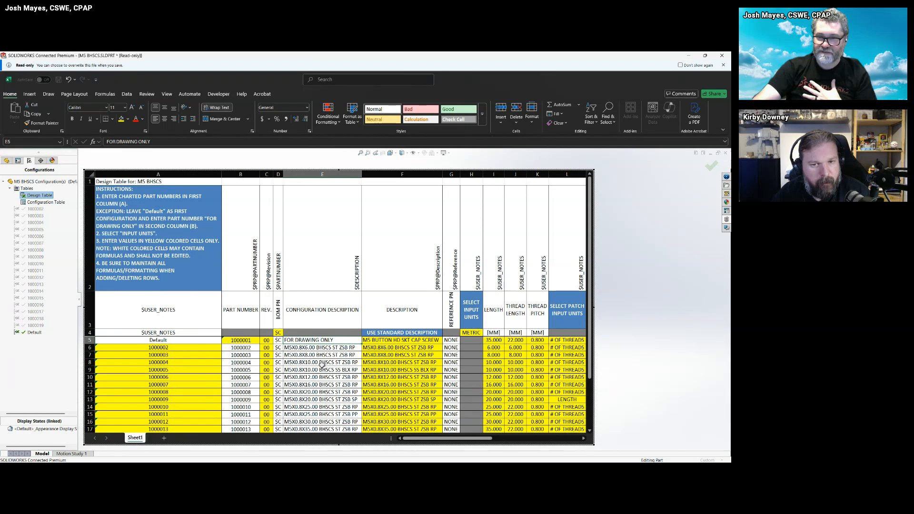
{"action": "left_click", "coordinate": [190, 340]}
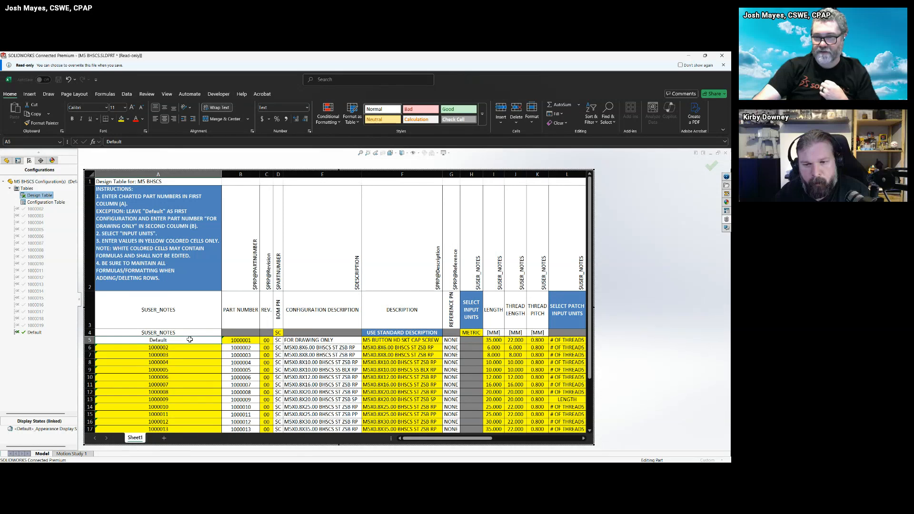
{"action": "left_click", "coordinate": [256, 340]}
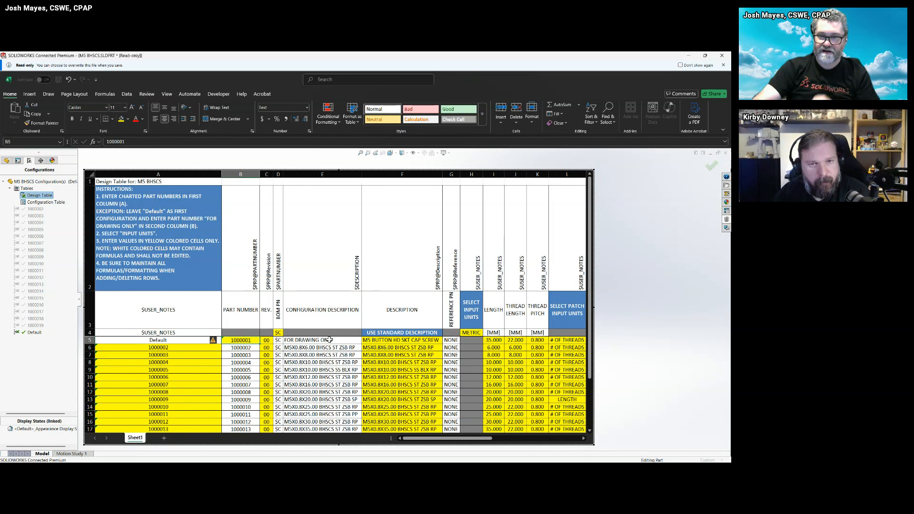
{"action": "left_click", "coordinate": [180, 348]}
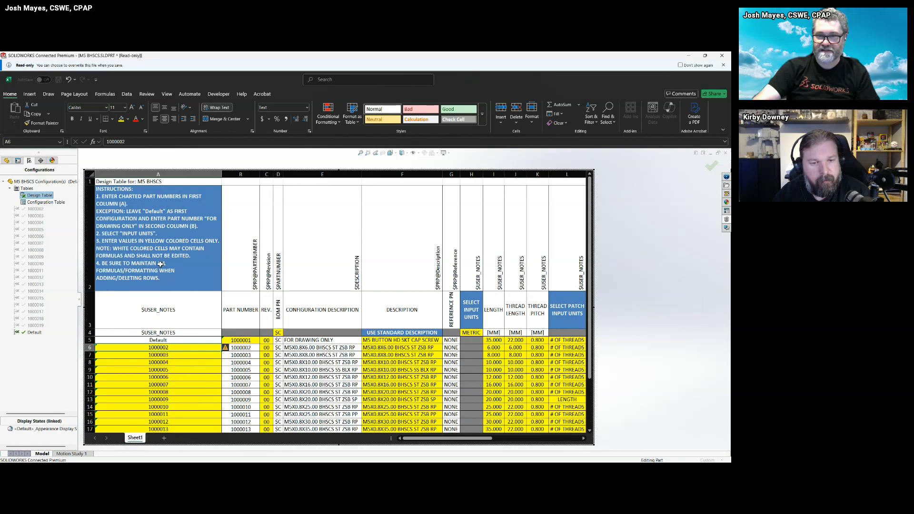
{"action": "scroll", "coordinate": [155, 281], "scroll_direction": "down", "scroll_amount": 1}
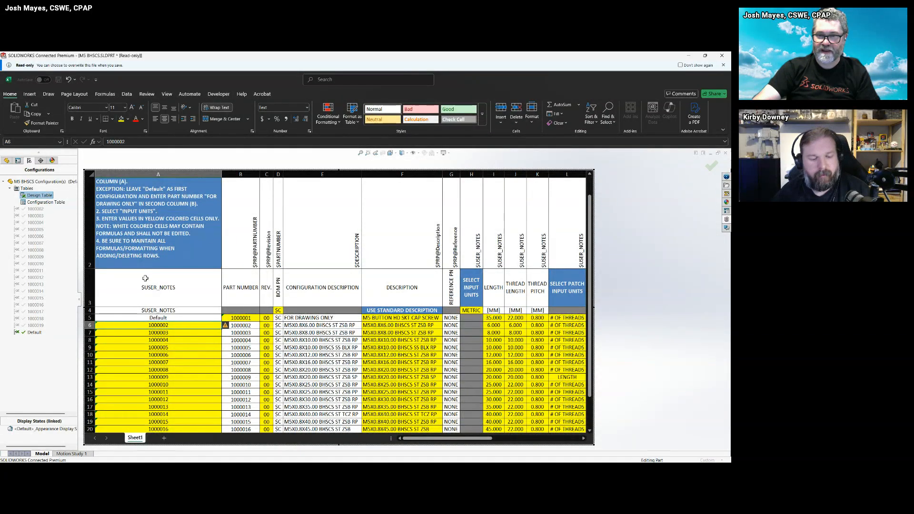
Freeze the design table's panes at cell B5, keeping header rows 1 to 4 and configuration column A in view
{"action": "scroll", "coordinate": [144, 276], "scroll_direction": "down", "scroll_amount": 1}
{"action": "scroll", "coordinate": [256, 355], "scroll_direction": "down", "scroll_amount": 1}
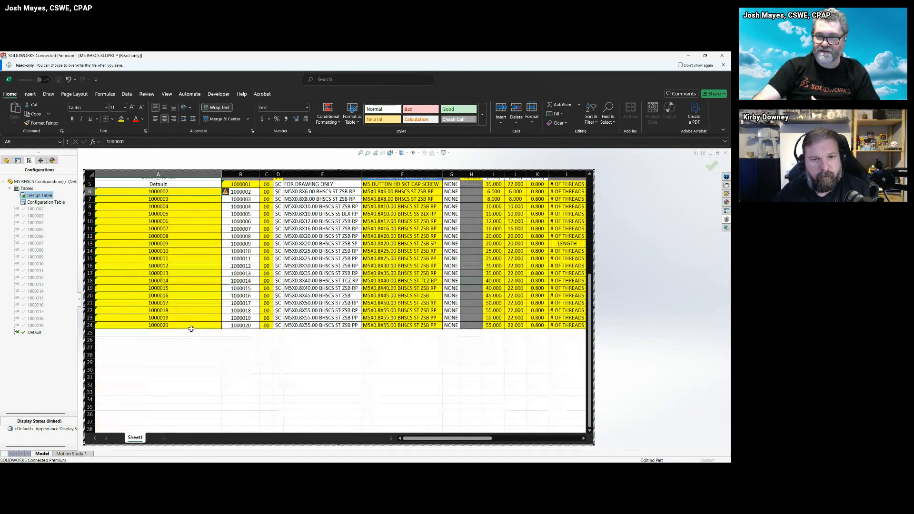
{"action": "left_click", "coordinate": [192, 326]}
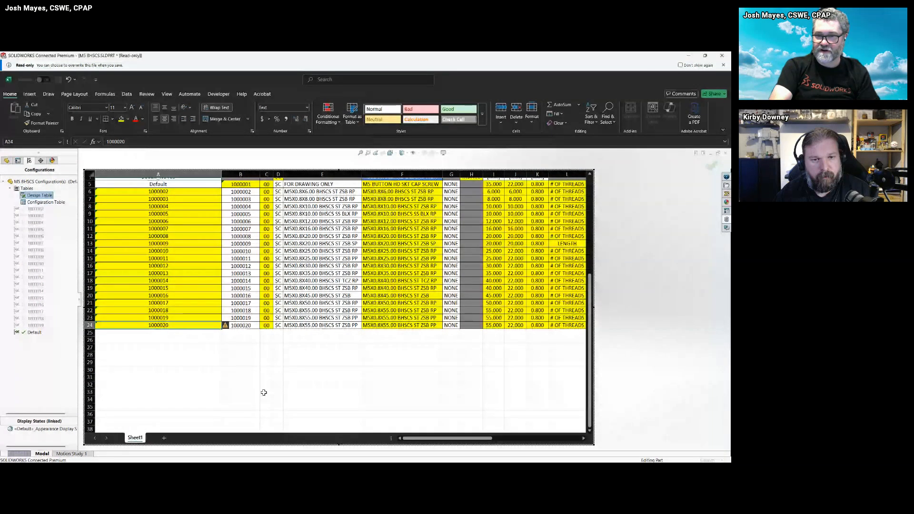
{"action": "scroll", "coordinate": [310, 324], "scroll_direction": "up", "scroll_amount": 2}
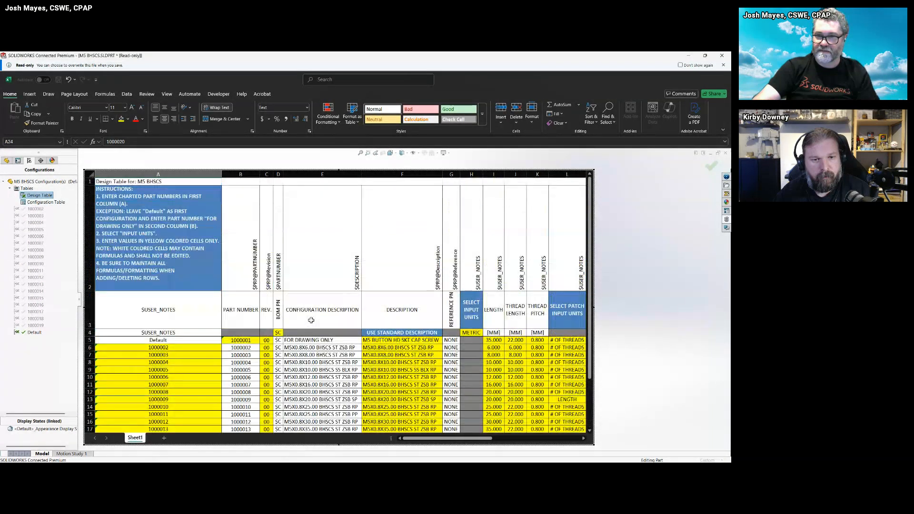
{"action": "scroll", "coordinate": [304, 312], "scroll_direction": "down", "scroll_amount": 1}
{"action": "scroll", "coordinate": [293, 311], "scroll_direction": "up", "scroll_amount": 1}
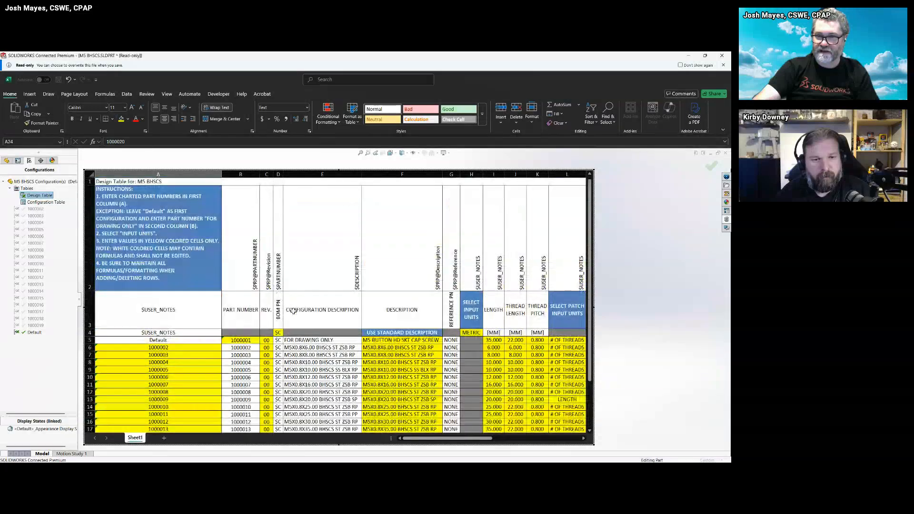
{"action": "left_click", "coordinate": [241, 341]}
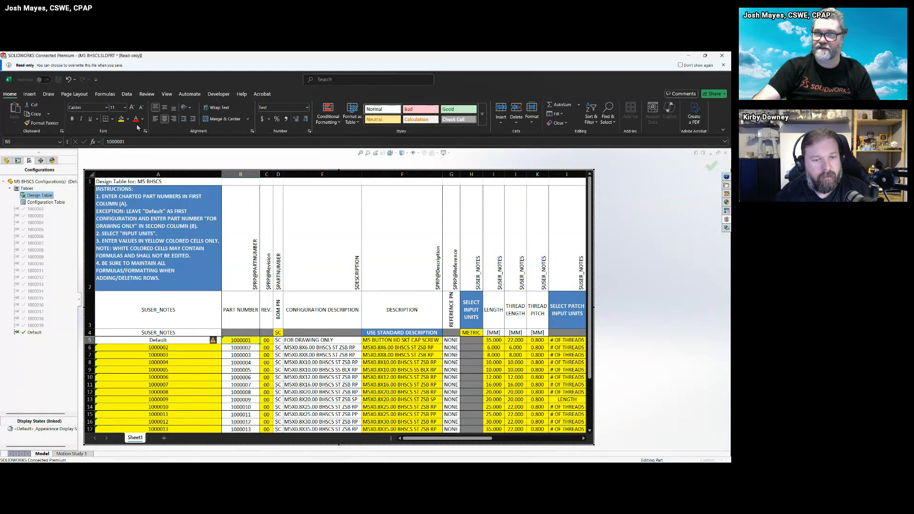
{"action": "left_click", "coordinate": [167, 95]}
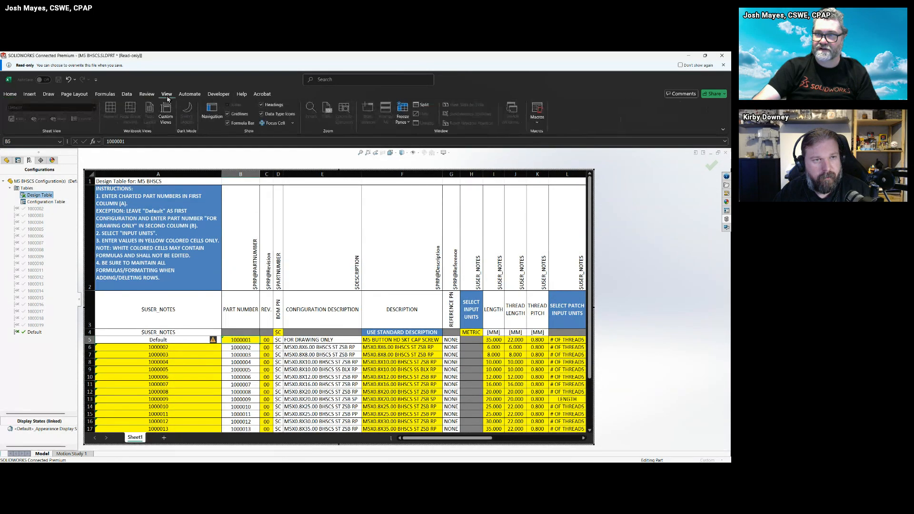
{"action": "left_click", "coordinate": [403, 115]}
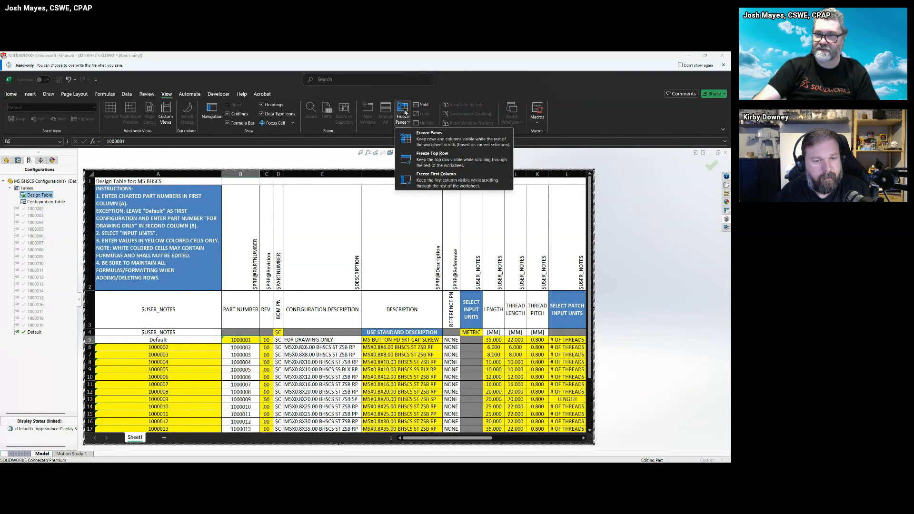
{"action": "left_click", "coordinate": [434, 142]}
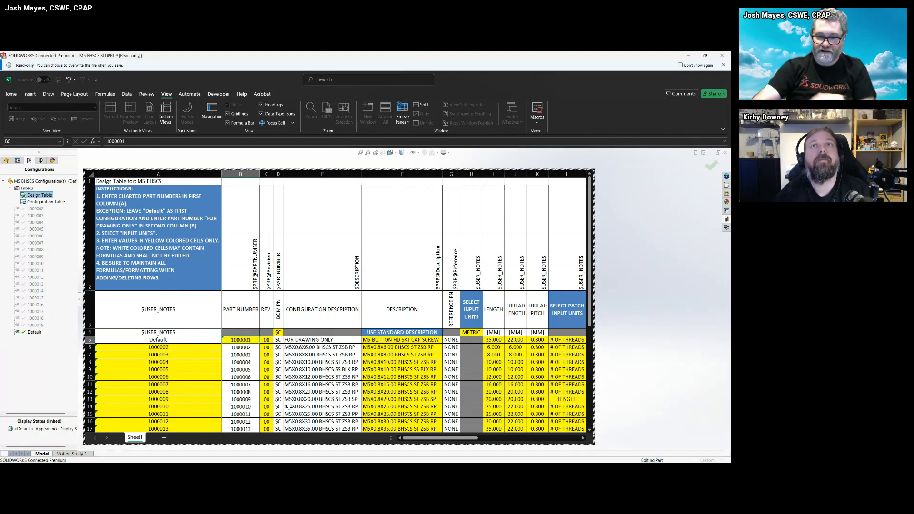
Check the frozen panes by moving across to column W, down past the last configuration row, and back to cell A5
{"action": "key", "text": "Right"}
{"action": "key", "text": "Right"}
{"action": "key", "text": "Right"}
{"action": "key", "text": "Right"}
{"action": "key", "text": "Right"}
{"action": "key", "text": "Right"}
{"action": "key", "text": "Right"}
{"action": "key", "text": "Right"}
{"action": "key", "text": "Right"}
{"action": "key", "text": "Right"}
{"action": "key", "text": "Right"}
{"action": "key", "text": "Right"}
{"action": "key", "text": "Right"}
{"action": "key", "text": "Right"}
{"action": "key", "text": "Right"}
{"action": "key", "text": "Right"}
{"action": "key", "text": "Right"}
{"action": "key", "text": "Right"}
{"action": "key", "text": "Right"}
{"action": "key", "text": "Right"}
{"action": "key", "text": "Right"}
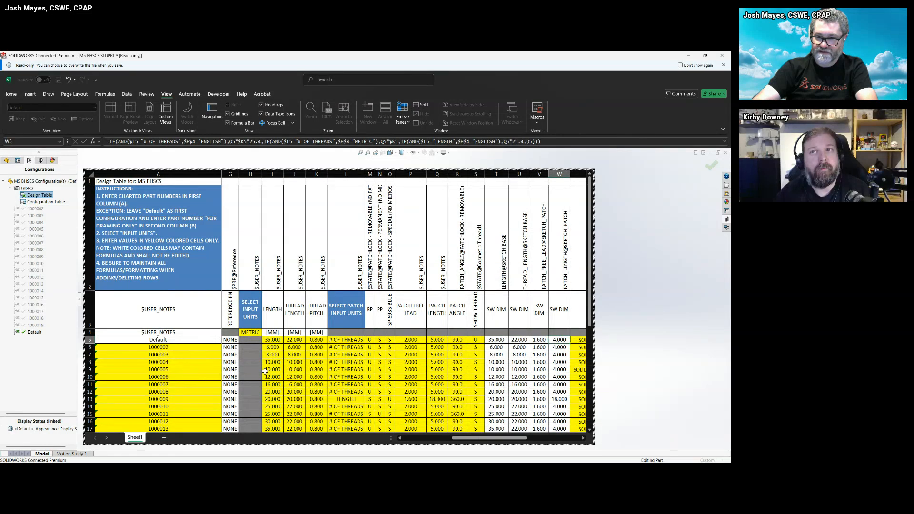
{"action": "key", "text": "Down"}
{"action": "key", "text": "Down"}
{"action": "key", "text": "Down"}
{"action": "key", "text": "Down"}
{"action": "key", "text": "Down"}
{"action": "key", "text": "Down"}
{"action": "key", "text": "Down"}
{"action": "key", "text": "Down"}
{"action": "key", "text": "Down"}
{"action": "key", "text": "Down"}
{"action": "key", "text": "Down"}
{"action": "key", "text": "Down"}
{"action": "key", "text": "Down"}
{"action": "key", "text": "Down"}
{"action": "key", "text": "Down"}
{"action": "key", "text": "Down"}
{"action": "key", "text": "Down"}
{"action": "key", "text": "Down"}
{"action": "key", "text": "Down"}
{"action": "key", "text": "Down"}
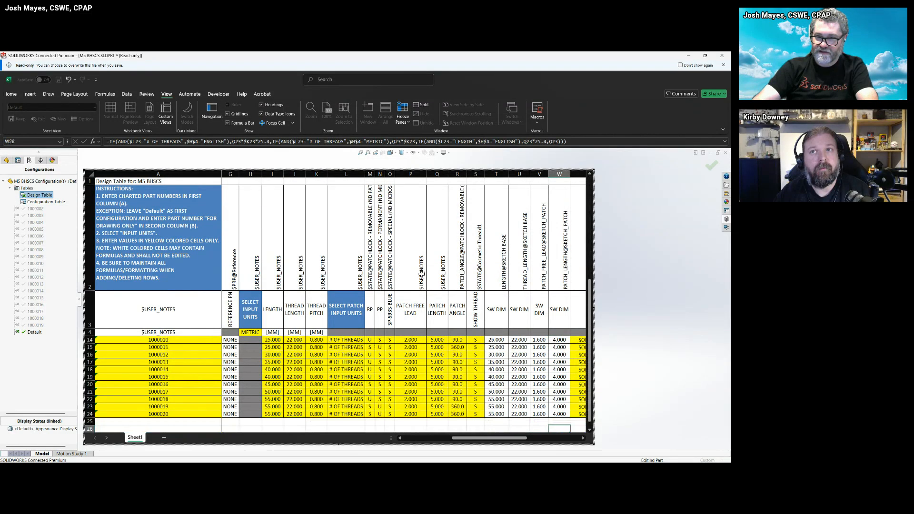
{"action": "key", "text": "Up"}
{"action": "key", "text": "Up"}
{"action": "key", "text": "Up"}
{"action": "key", "text": "Up"}
{"action": "key", "text": "Up"}
{"action": "key", "text": "Up"}
{"action": "key", "text": "Up"}
{"action": "key", "text": "Up"}
{"action": "key", "text": "Up"}
{"action": "key", "text": "Up"}
{"action": "key", "text": "Up"}
{"action": "key", "text": "Up"}
{"action": "key", "text": "Up"}
{"action": "key", "text": "Up"}
{"action": "key", "text": "Up"}
{"action": "key", "text": "Up"}
{"action": "key", "text": "Up"}
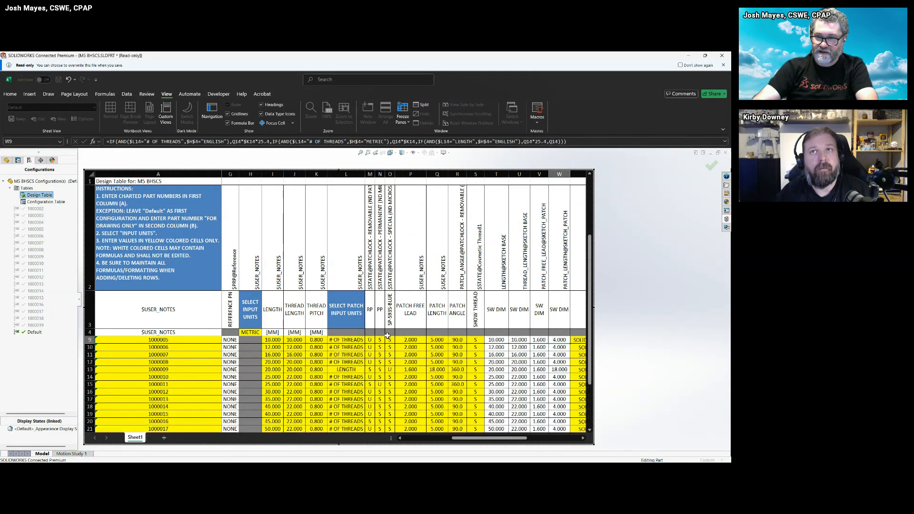
{"action": "key", "text": "Up"}
{"action": "key", "text": "Up"}
{"action": "key", "text": "Up"}
{"action": "key", "text": "Up"}
{"action": "key", "text": "Left"}
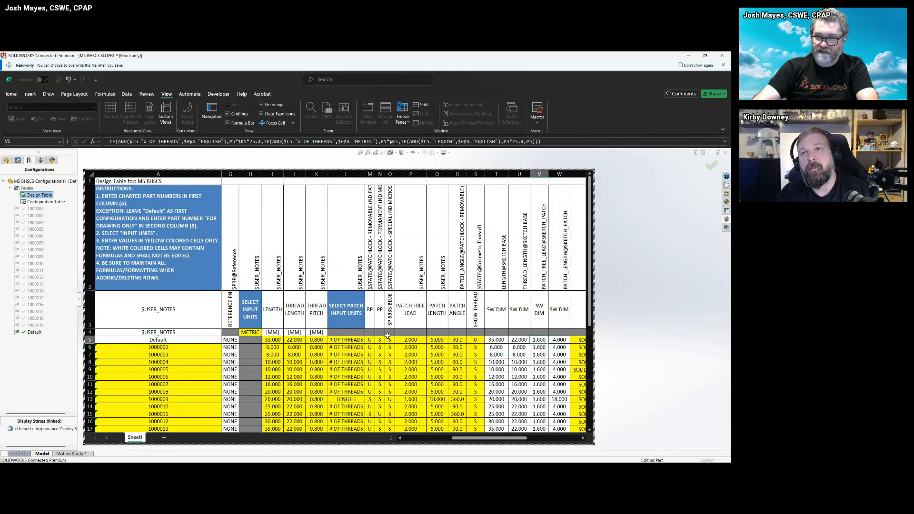
{"action": "key", "text": "Left"}
{"action": "key", "text": "Left"}
{"action": "key", "text": "Left"}
{"action": "key", "text": "Left"}
{"action": "key", "text": "Left"}
{"action": "key", "text": "Left"}
{"action": "key", "text": "Left"}
{"action": "key", "text": "Left"}
{"action": "key", "text": "Left"}
{"action": "key", "text": "Left"}
{"action": "key", "text": "Left"}
{"action": "key", "text": "Left"}
{"action": "key", "text": "Left"}
{"action": "key", "text": "Left"}
{"action": "key", "text": "Left"}
{"action": "key", "text": "Left"}
{"action": "key", "text": "Left"}
{"action": "key", "text": "Left"}
{"action": "key", "text": "Left"}
{"action": "key", "text": "Left"}
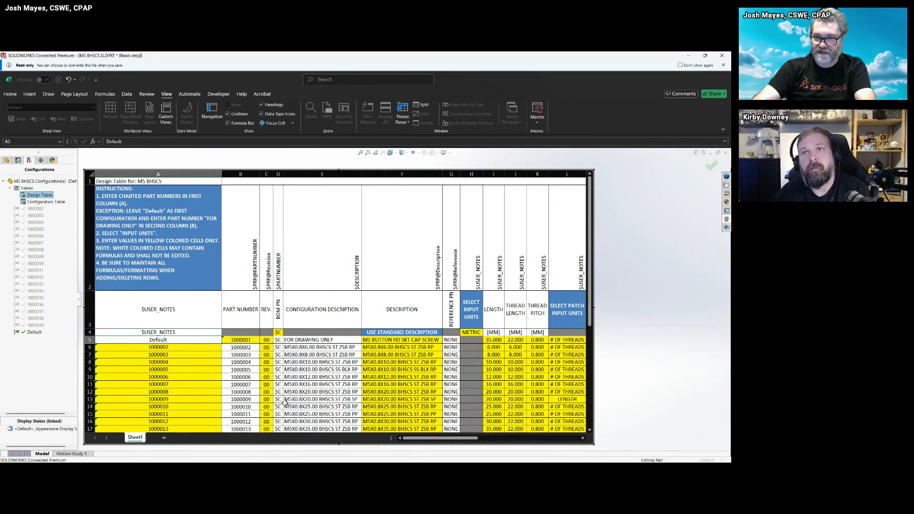
Examine the new configuration's name in A24 and the part number formula beside it in B24
{"action": "scroll", "coordinate": [275, 395], "scroll_direction": "down", "scroll_amount": 6}
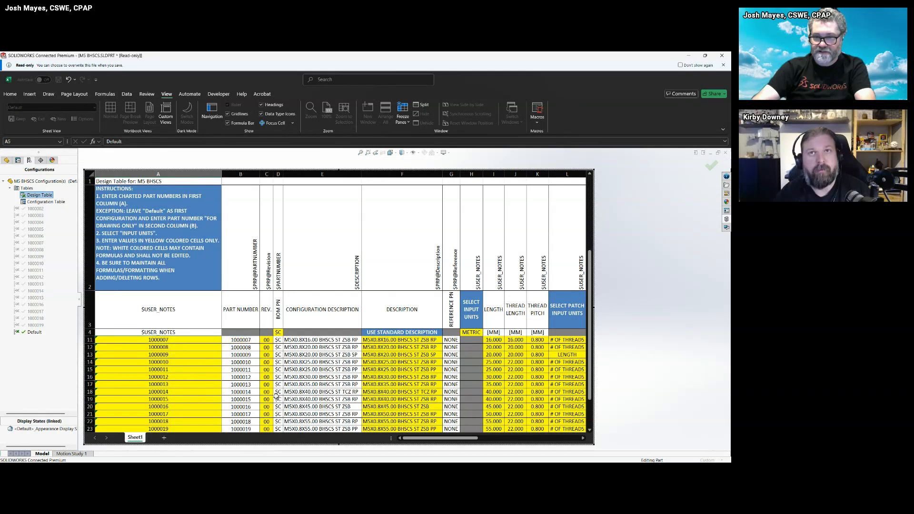
{"action": "scroll", "coordinate": [275, 395], "scroll_direction": "up", "scroll_amount": 1}
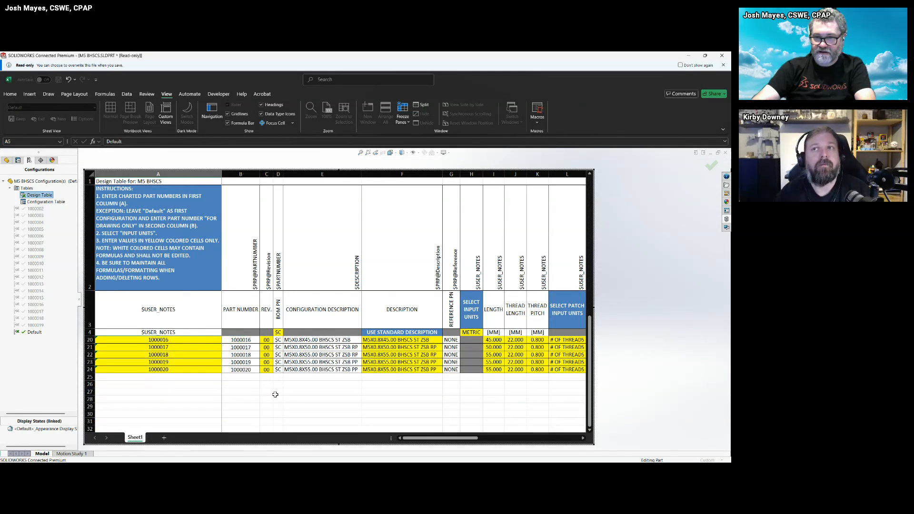
{"action": "left_click", "coordinate": [249, 372]}
{"action": "mouse_move", "coordinate": [302, 455]}
{"action": "key", "text": "Left"}
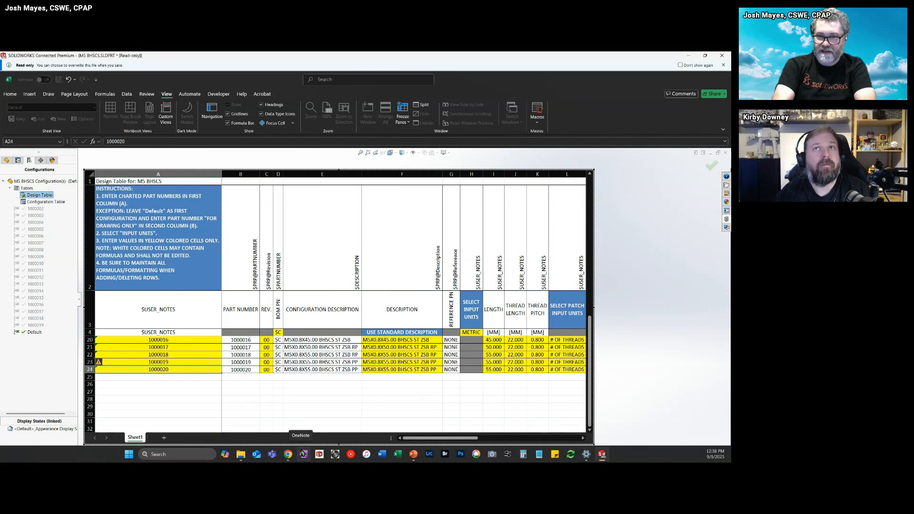
{"action": "key", "text": "Right"}
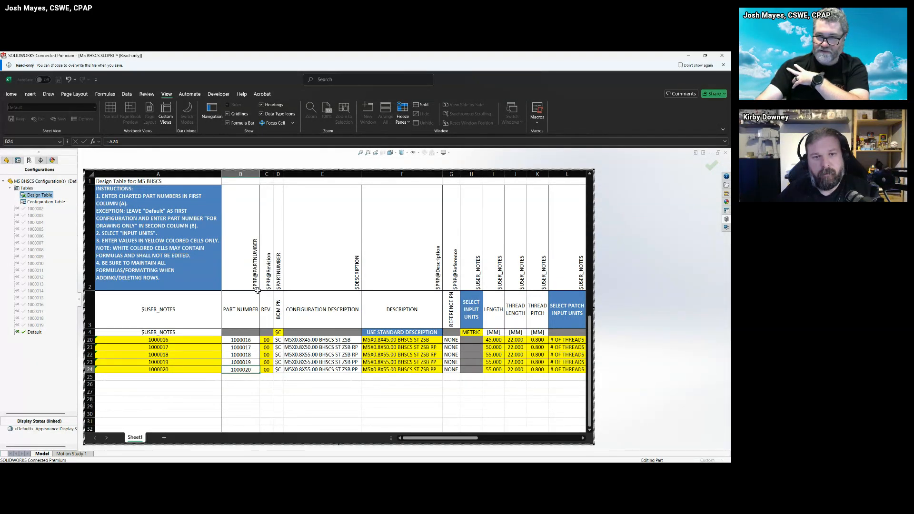
Examine the revision column's property header and its row 24 entry, plus the BOM part number formula in D17
{"action": "left_click", "coordinate": [266, 279]}
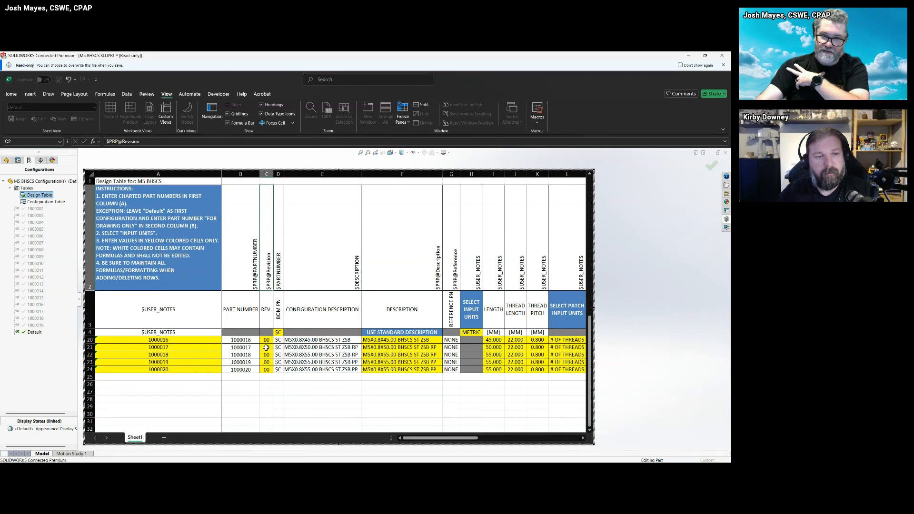
{"action": "left_click", "coordinate": [270, 369]}
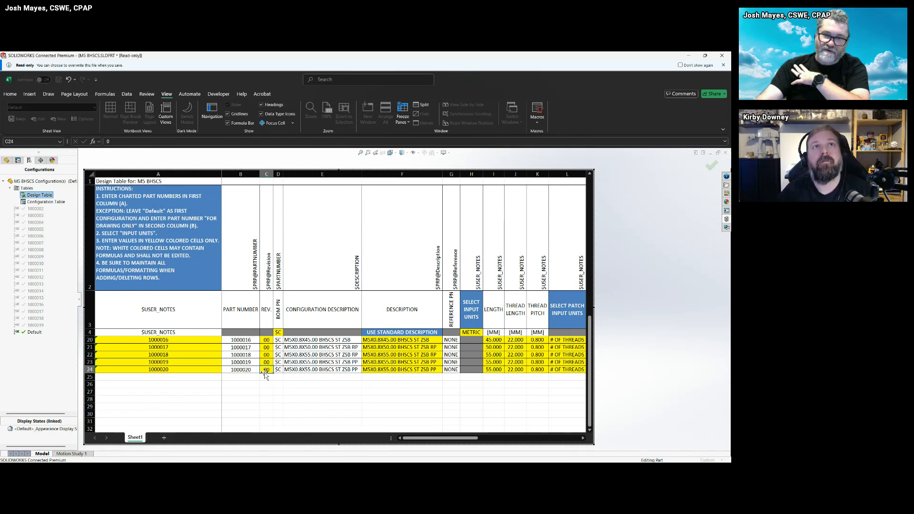
{"action": "scroll", "coordinate": [266, 374], "scroll_direction": "up", "scroll_amount": 1}
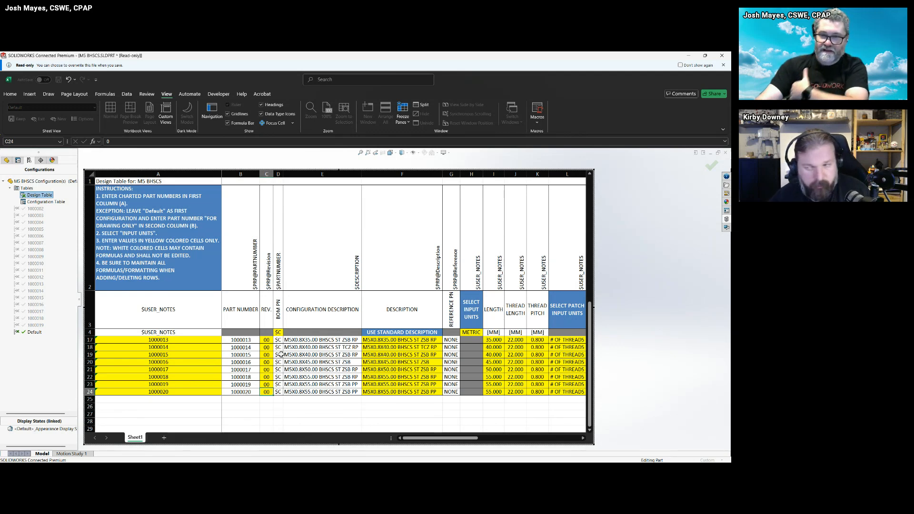
{"action": "left_click", "coordinate": [279, 340]}
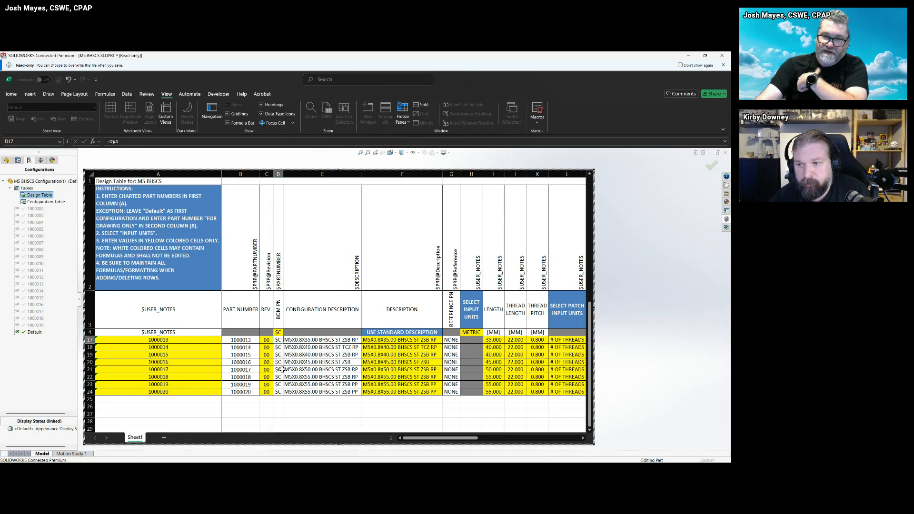
Compare the configuration description formulas in column E with the description entries in column F, including both columns' property headers
{"action": "left_click", "coordinate": [300, 341]}
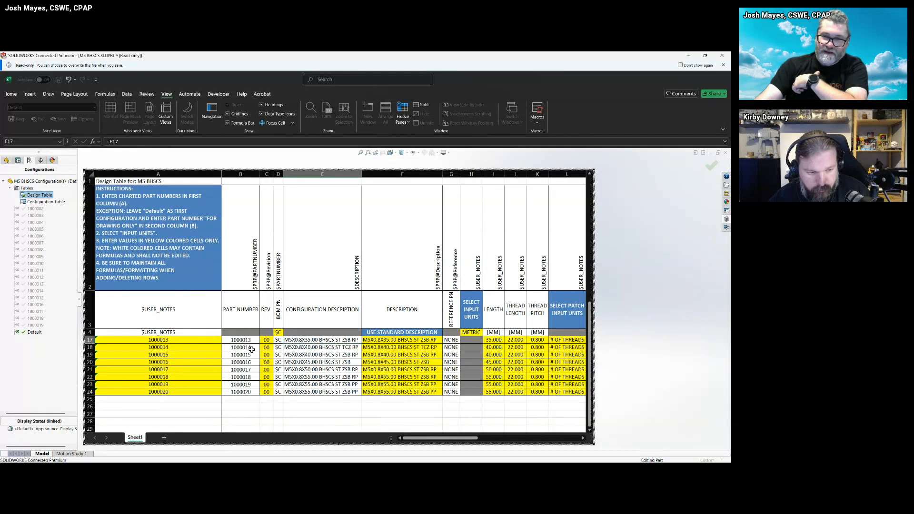
{"action": "left_click", "coordinate": [224, 363]}
{"action": "left_click", "coordinate": [209, 362]}
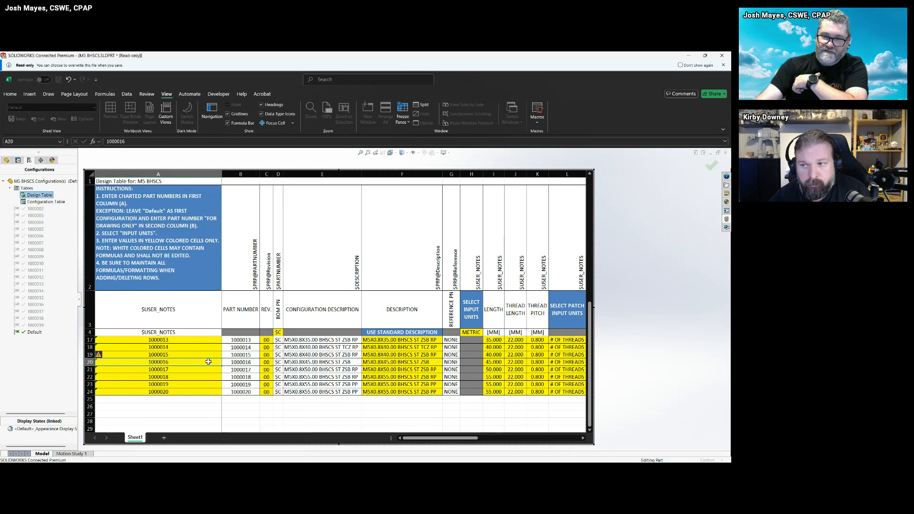
{"action": "left_click", "coordinate": [336, 369]}
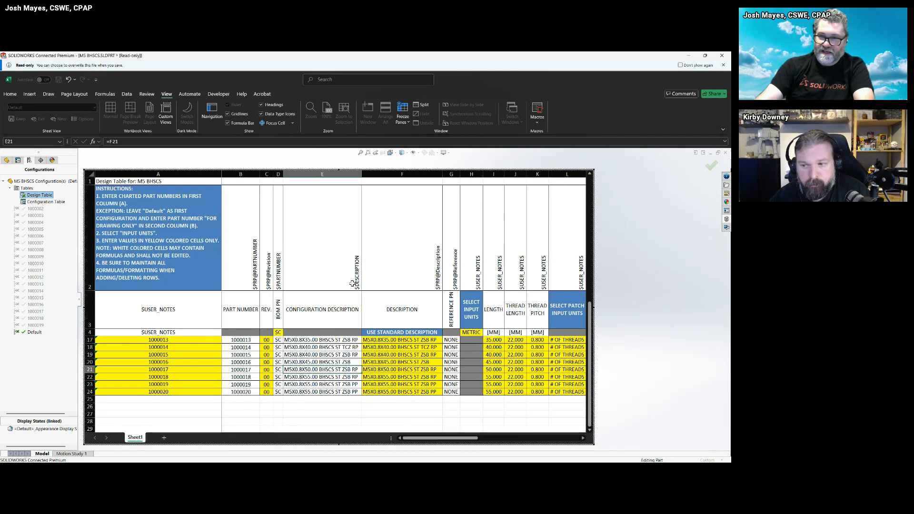
{"action": "left_click", "coordinate": [374, 370]}
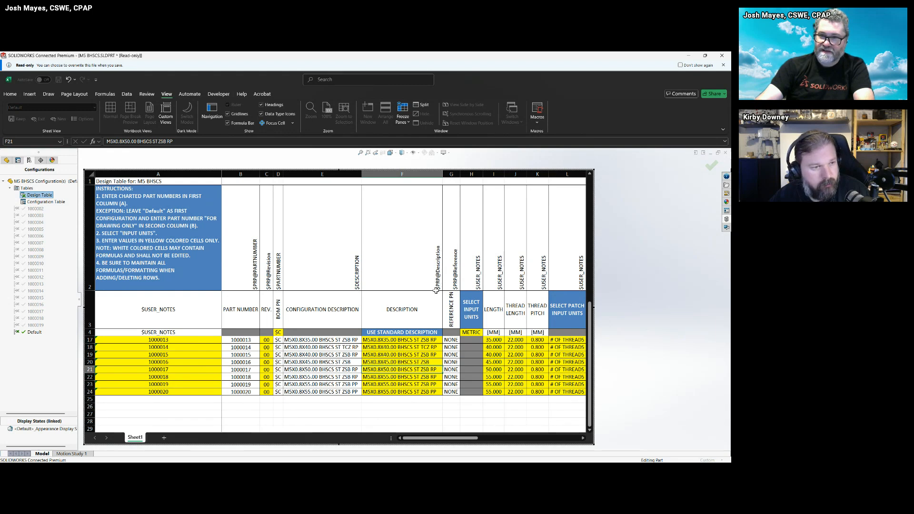
{"action": "left_click", "coordinate": [310, 266]}
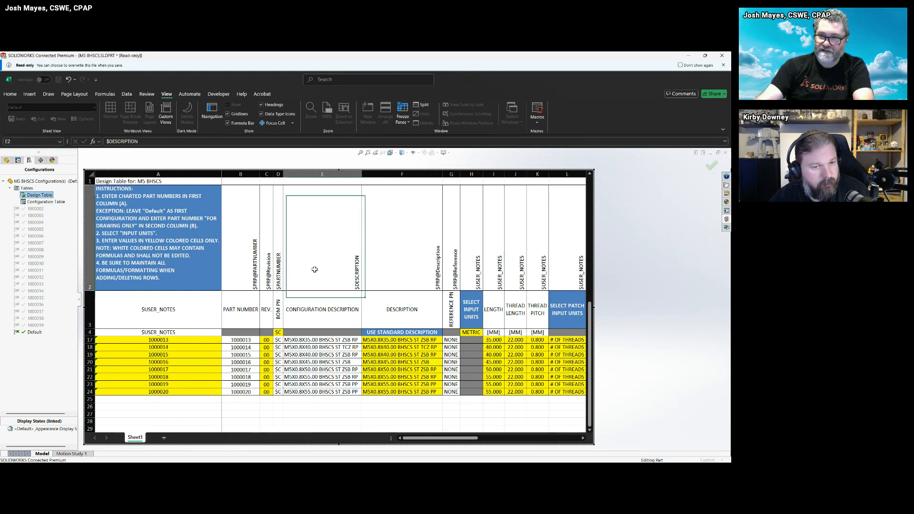
{"action": "left_click", "coordinate": [400, 266]}
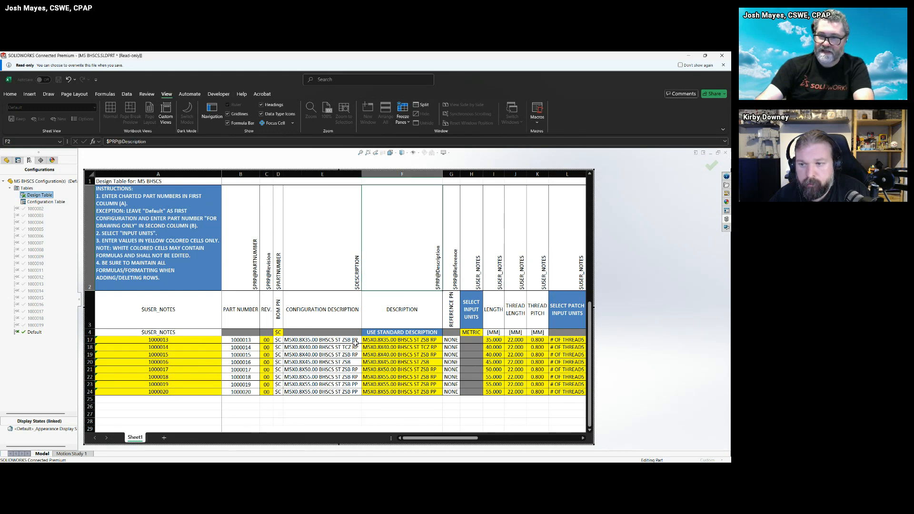
Change configuration 1000020's description in cell F24 to M5X0.8X60.00 BHSCS ST ZSB RP
{"action": "left_click", "coordinate": [381, 392]}
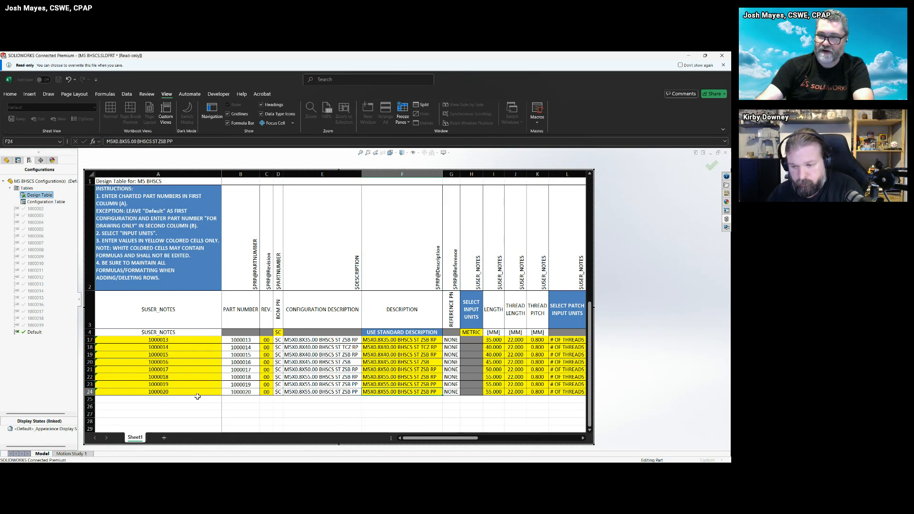
{"action": "double_click", "coordinate": [386, 392]}
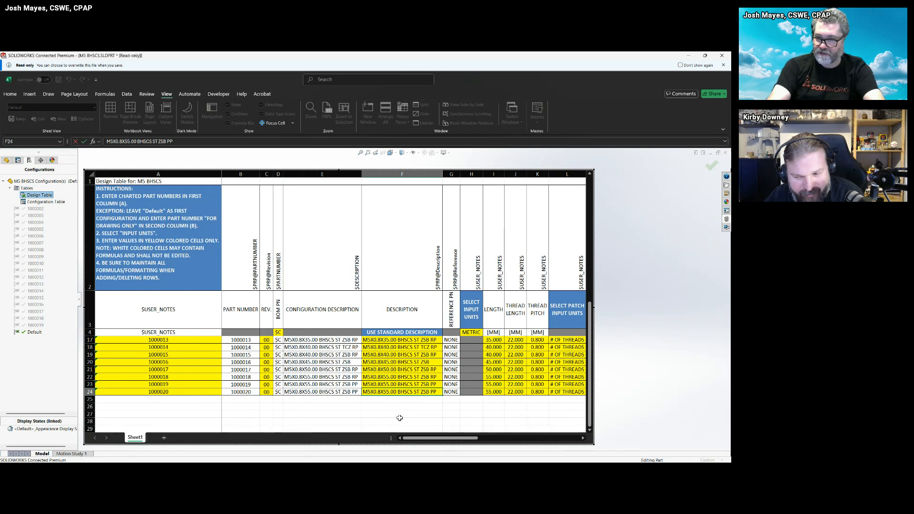
{"action": "key", "text": "BackSpace"}
{"action": "key", "text": "Delete"}
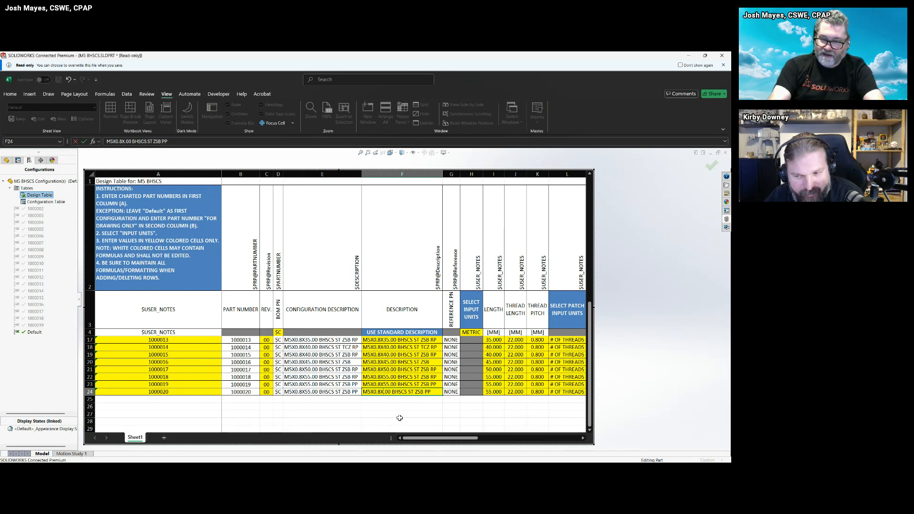
{"action": "type", "text": "60"}
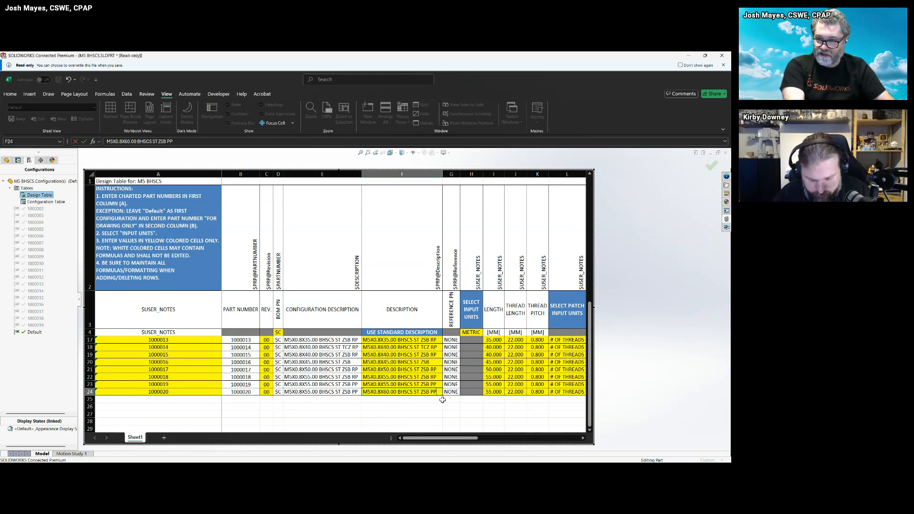
{"action": "type", "text": "RP"}
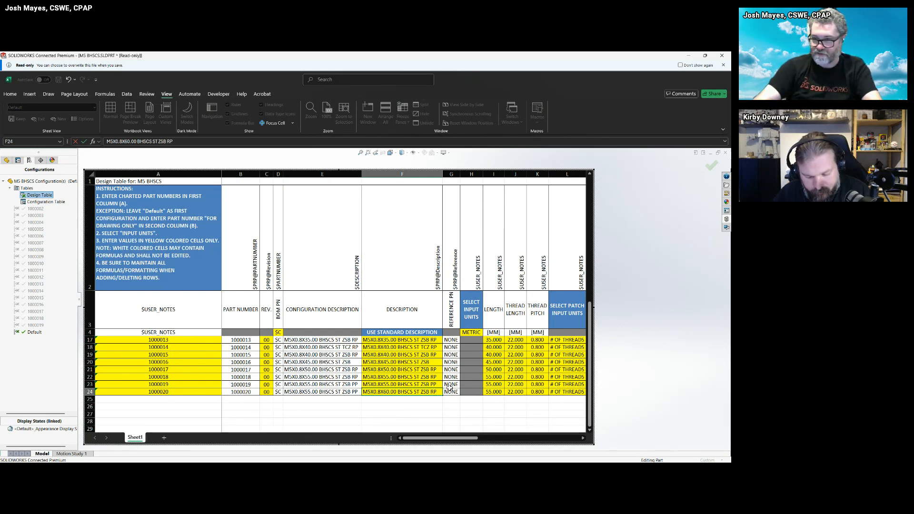
{"action": "left_click", "coordinate": [455, 392]}
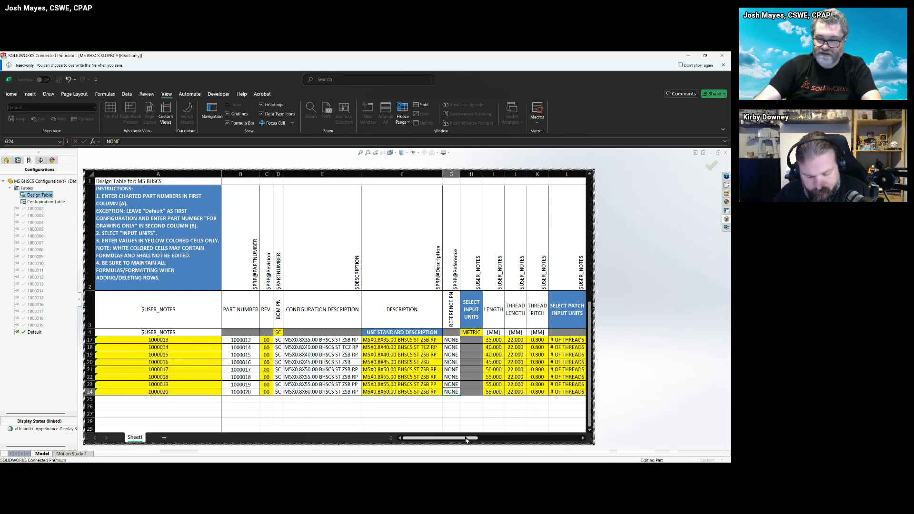
Examine the property header of the reference part number column in cell G2
{"action": "key", "text": "Tab"}
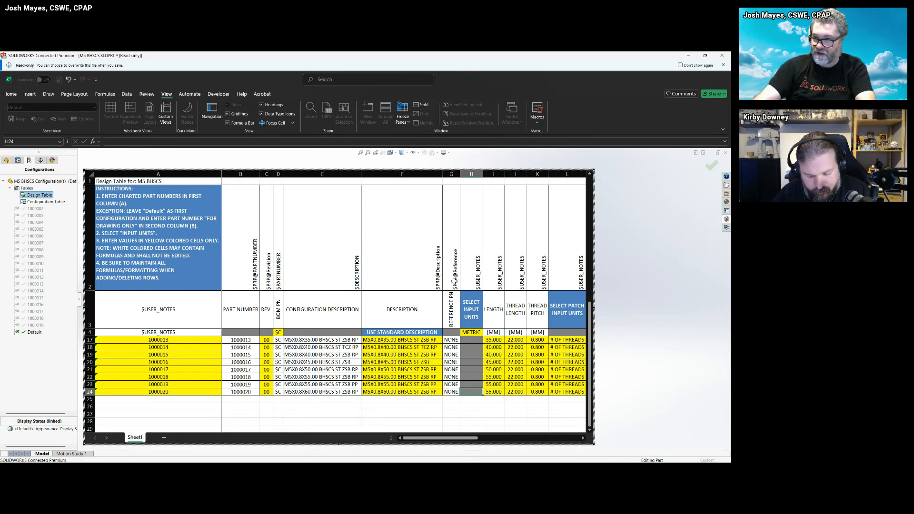
{"action": "left_click", "coordinate": [455, 257]}
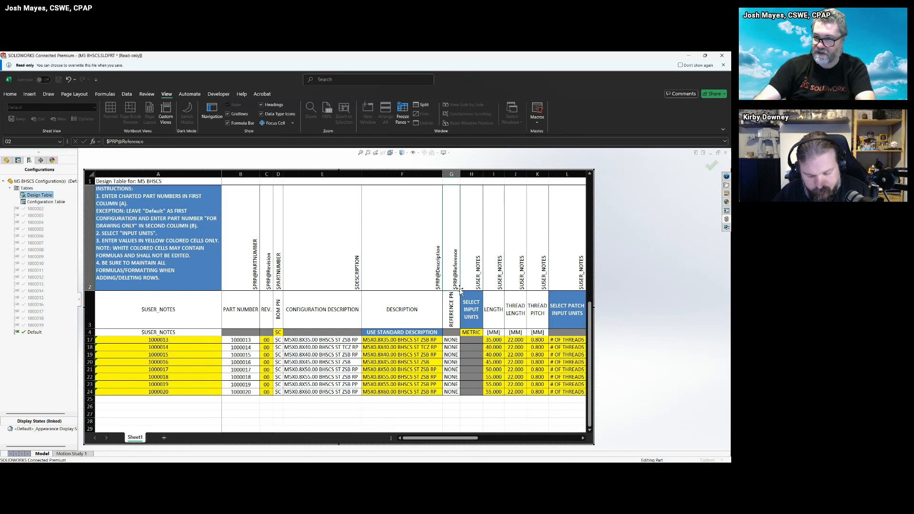
Examine row 22's entries from the input units column across to the SW dimension formula in T22
{"action": "key", "text": "Right"}
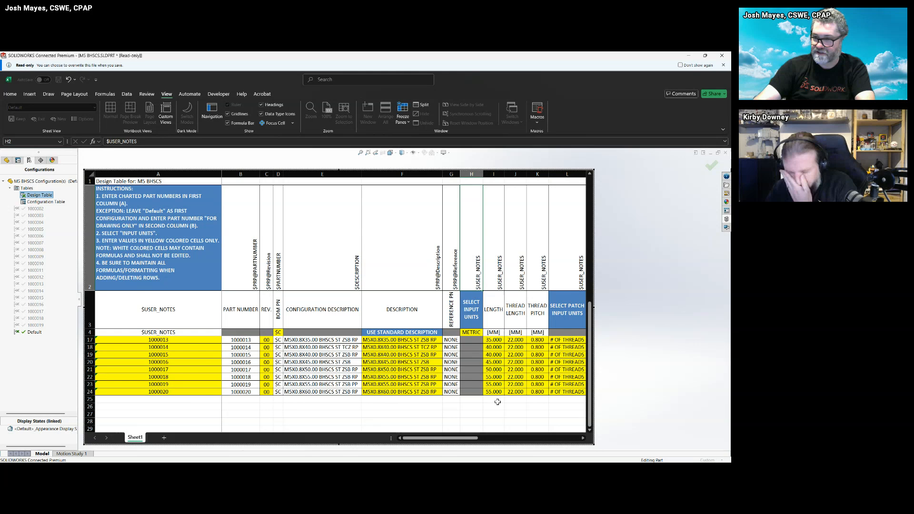
{"action": "left_click", "coordinate": [473, 380]}
{"action": "key", "text": "Right"}
{"action": "key", "text": "Right"}
{"action": "key", "text": "Right"}
{"action": "key", "text": "Right"}
{"action": "key", "text": "Right"}
{"action": "key", "text": "Right"}
{"action": "key", "text": "Right"}
{"action": "key", "text": "Right"}
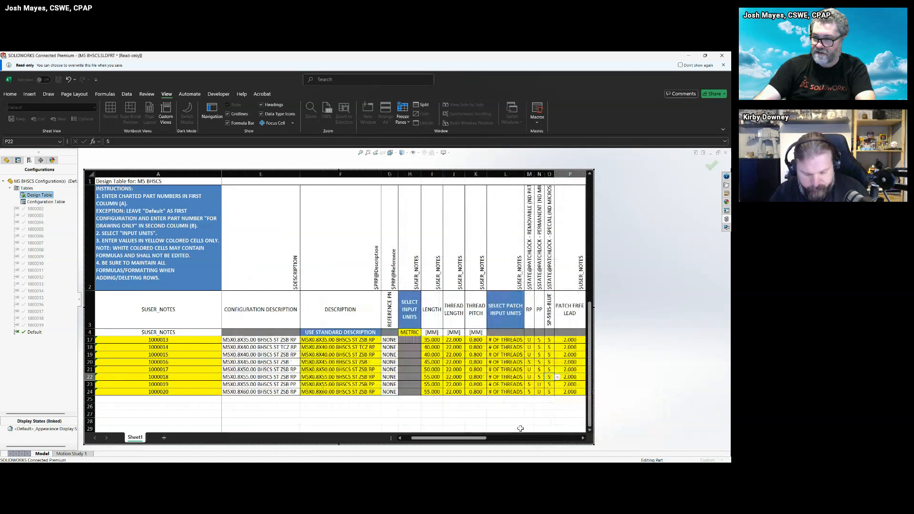
{"action": "key", "text": "Right"}
{"action": "key", "text": "Right"}
{"action": "key", "text": "Right"}
{"action": "key", "text": "Right"}
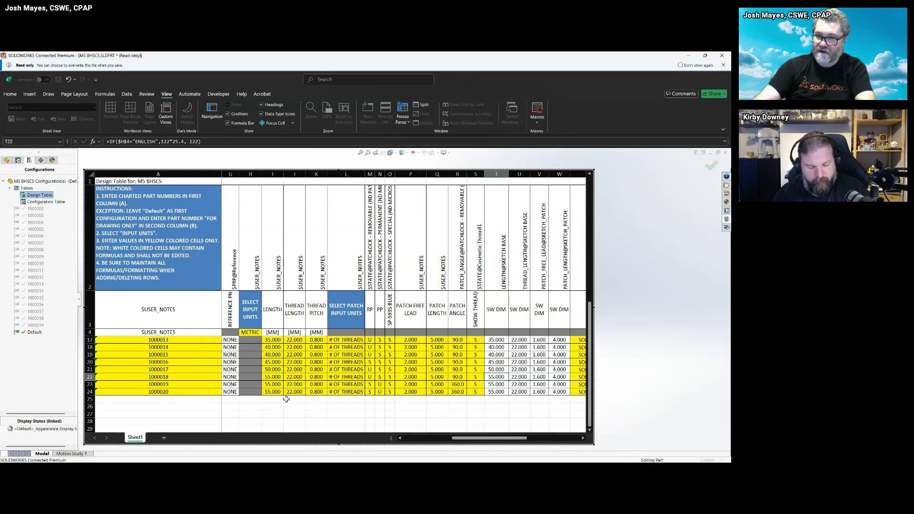
Examine the input units choices in H4 and the column's property header in H2
{"action": "left_click", "coordinate": [253, 333]}
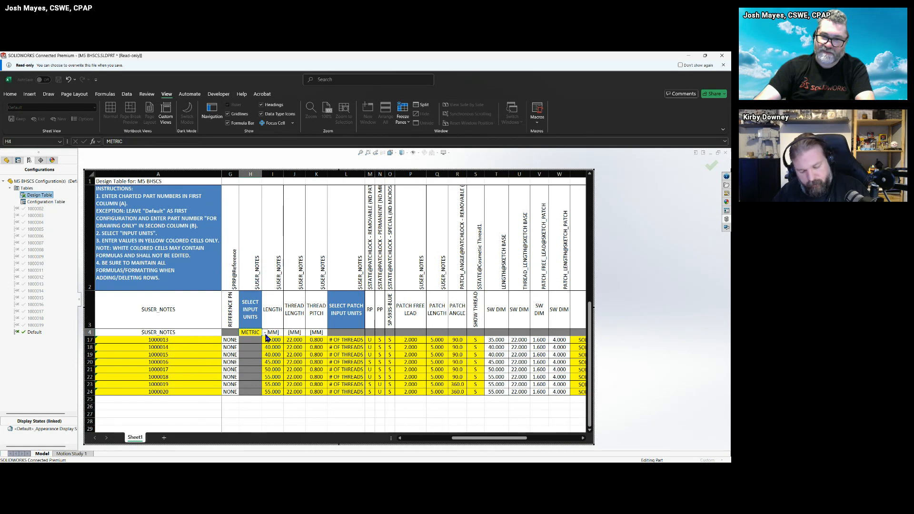
{"action": "left_click", "coordinate": [265, 333]}
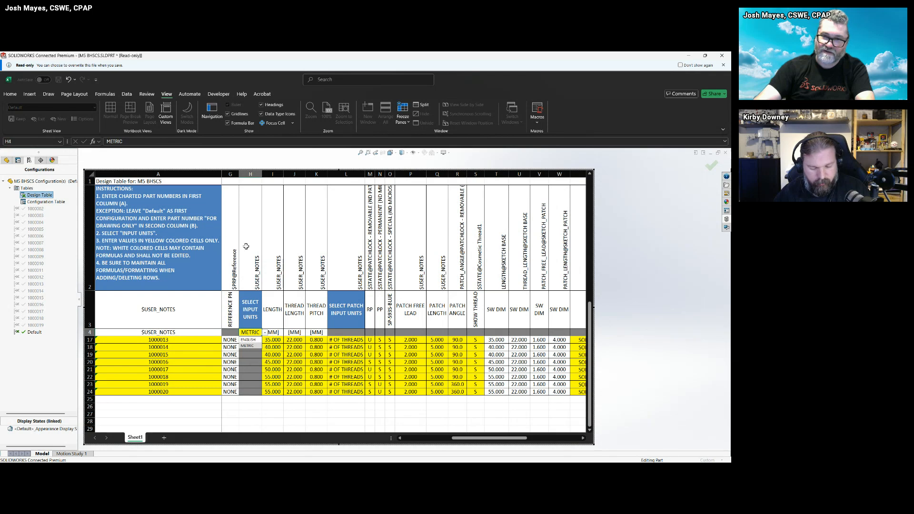
{"action": "left_click", "coordinate": [248, 265]}
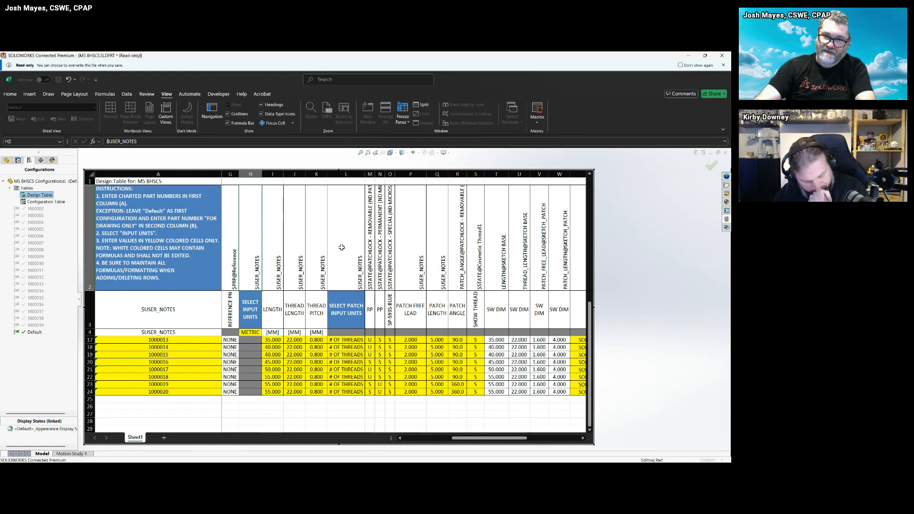
Compare the $USER_NOTES headers in H2:L2 with the sketch dimension headers in T2:W2, and examine the formulas in V10 and T24
{"action": "left_click_drag", "start_coordinate": [339, 241], "coordinate": [253, 236]}
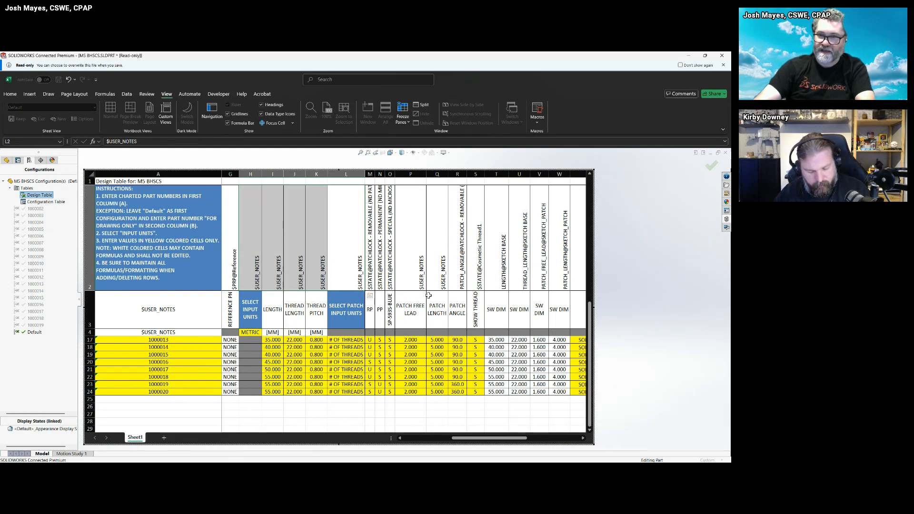
{"action": "left_click_drag", "start_coordinate": [499, 262], "coordinate": [561, 387]}
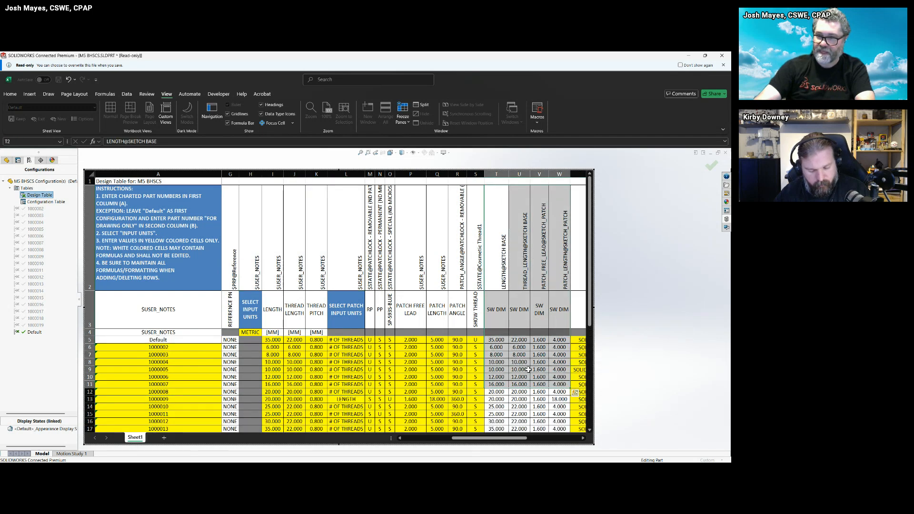
{"action": "left_click", "coordinate": [538, 376]}
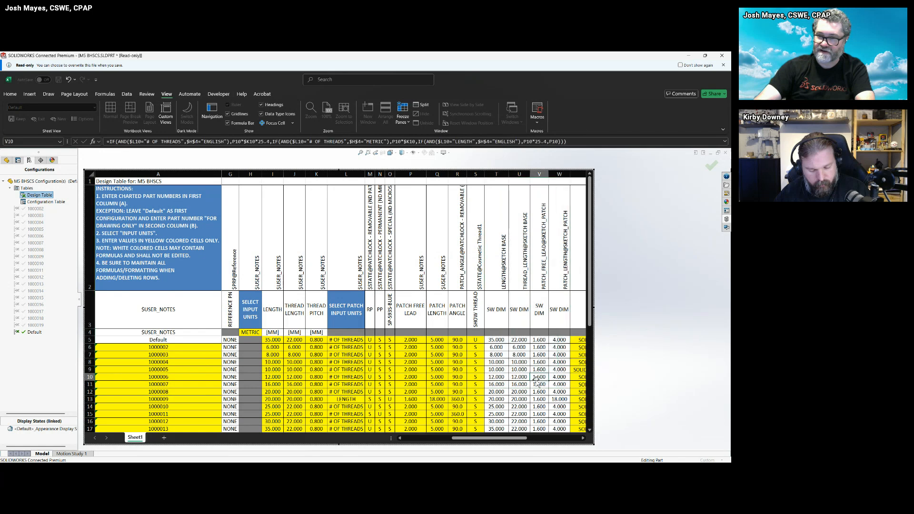
{"action": "scroll", "coordinate": [534, 381], "scroll_direction": "down", "scroll_amount": 4}
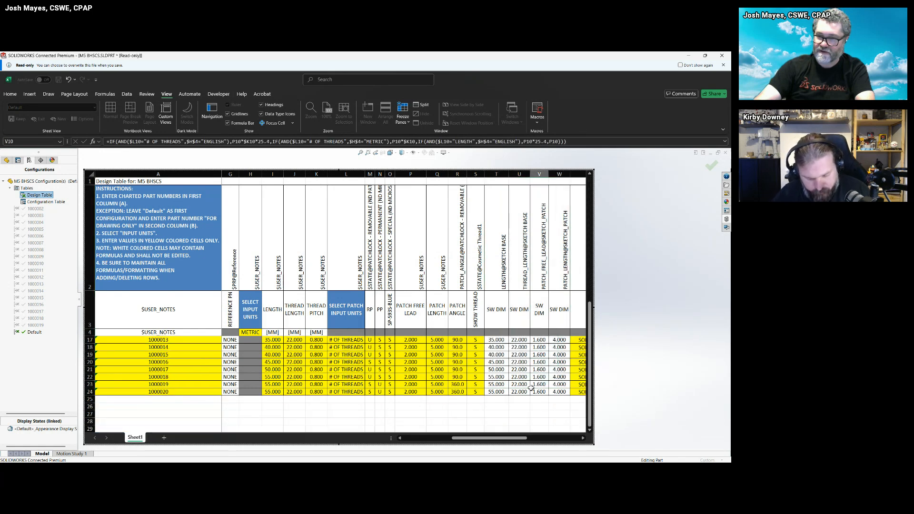
{"action": "scroll", "coordinate": [531, 387], "scroll_direction": "down", "scroll_amount": 1}
{"action": "left_click", "coordinate": [498, 370]}
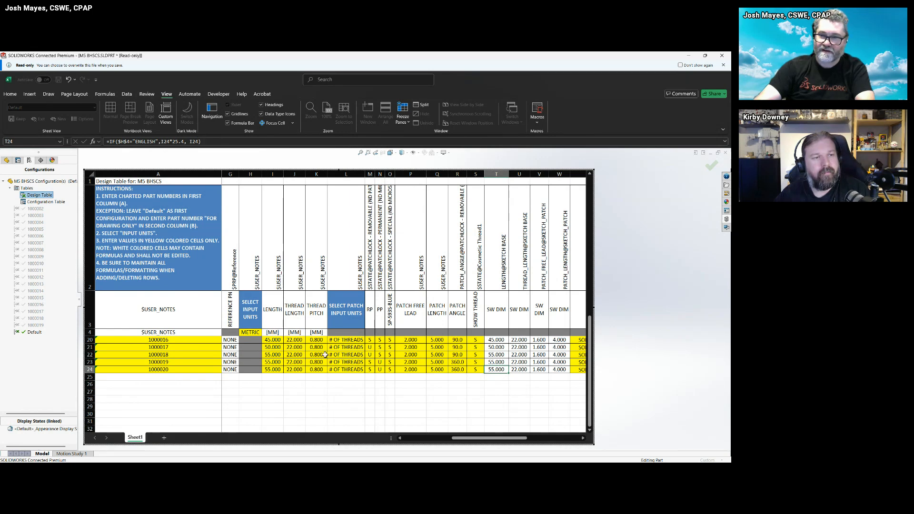
Switch the input units in H4 to ENGLISH and examine the length conversion formula in T24
{"action": "left_click", "coordinate": [258, 332]}
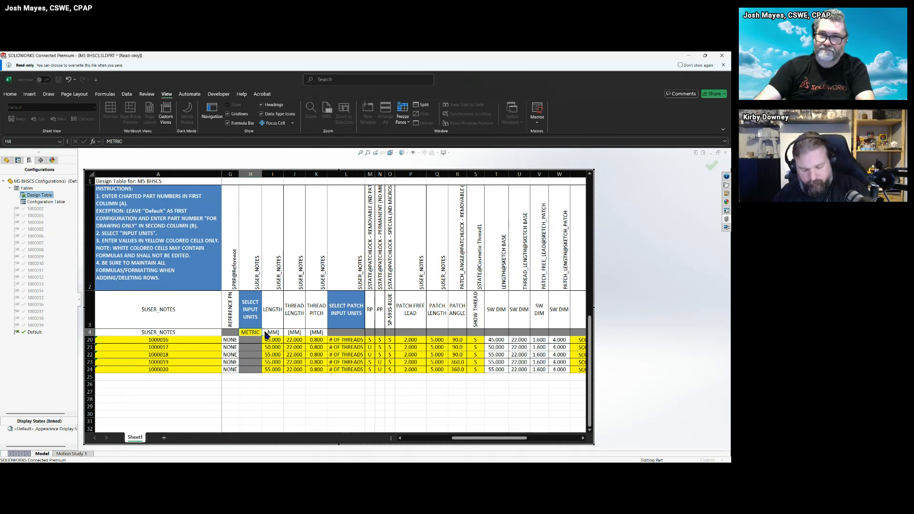
{"action": "left_click", "coordinate": [266, 333]}
{"action": "left_click", "coordinate": [251, 346]}
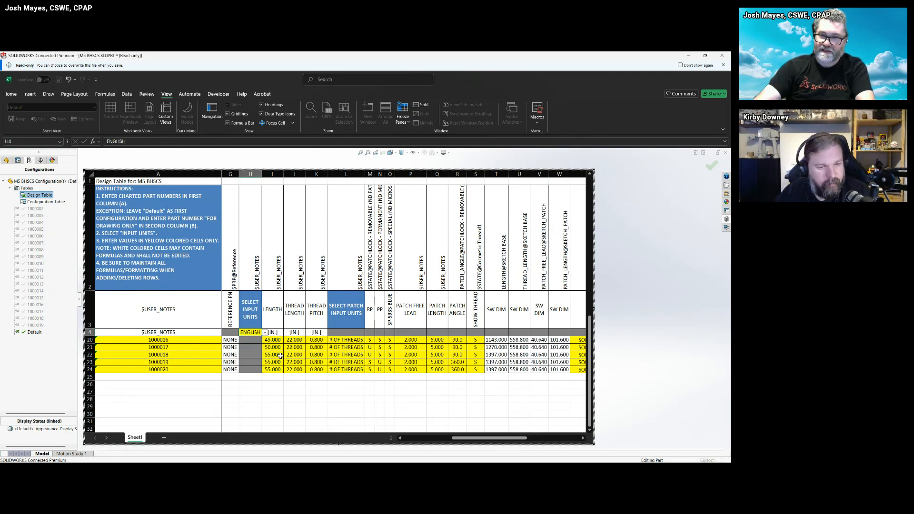
{"action": "left_click", "coordinate": [505, 371]}
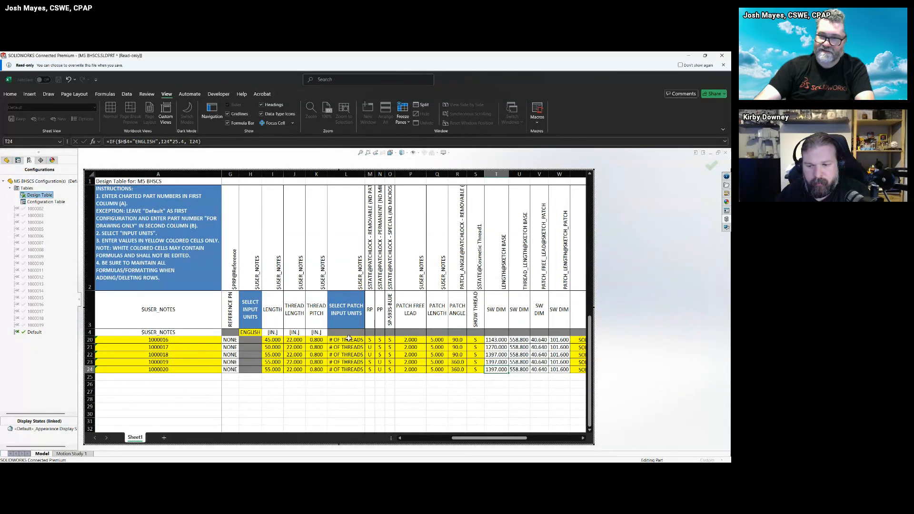
Switch the input units in H4 back to METRIC
{"action": "left_click", "coordinate": [254, 332]}
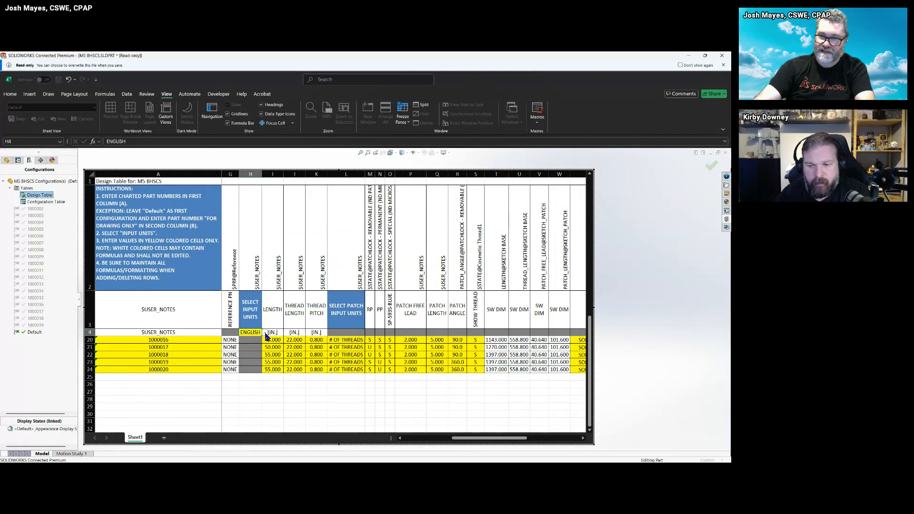
{"action": "left_click", "coordinate": [265, 333]}
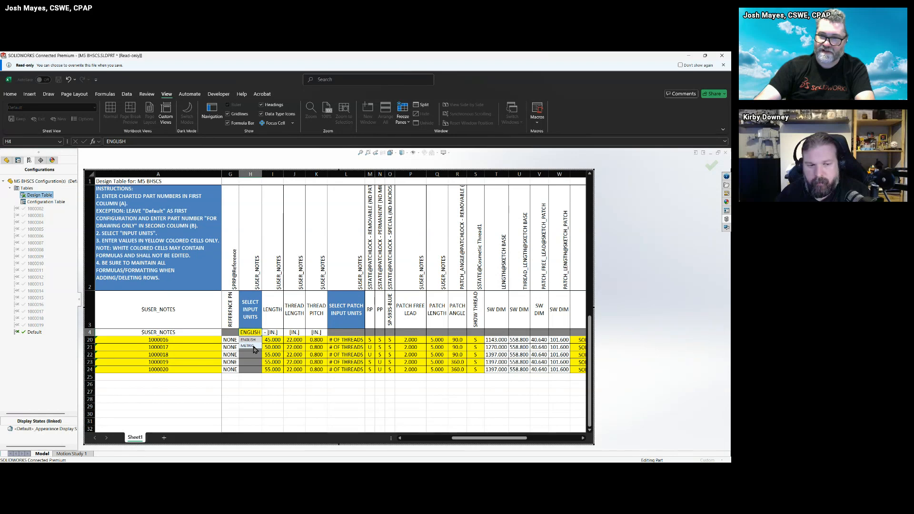
{"action": "left_click", "coordinate": [248, 347]}
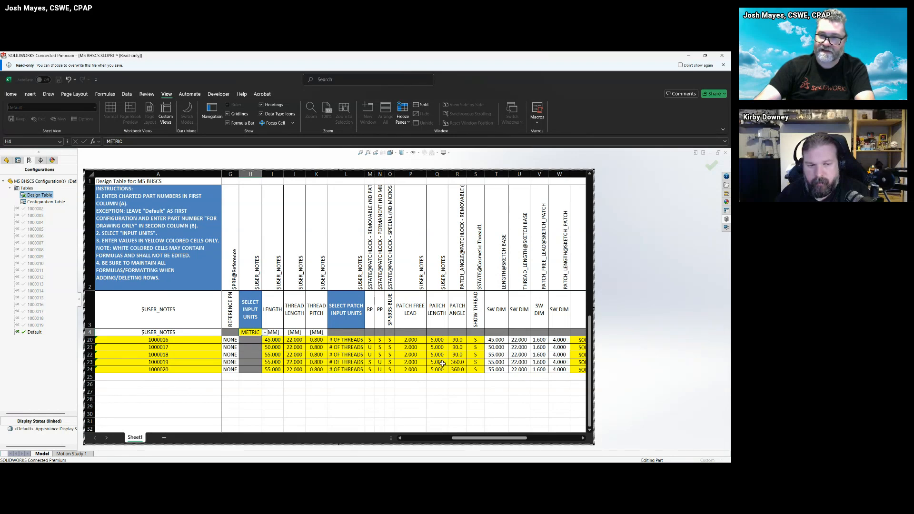
Compare configuration 1000020's length formula in T24 with its input in I24, and examine row 24 through the material entry in X24
{"action": "left_click", "coordinate": [499, 370]}
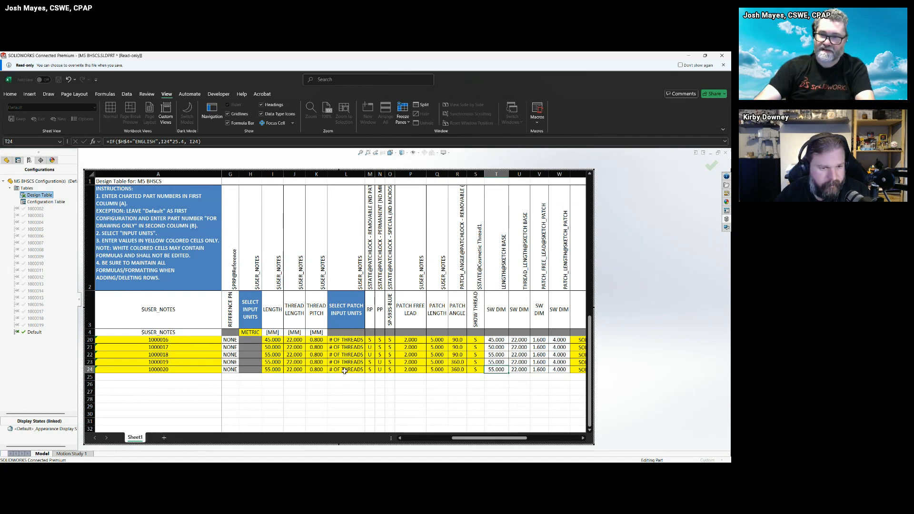
{"action": "left_click", "coordinate": [280, 371]}
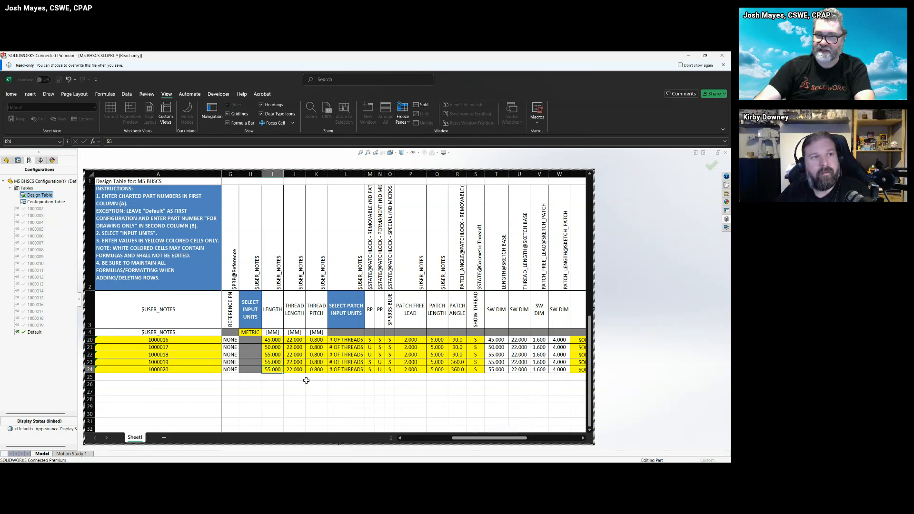
{"action": "left_click", "coordinate": [503, 370]}
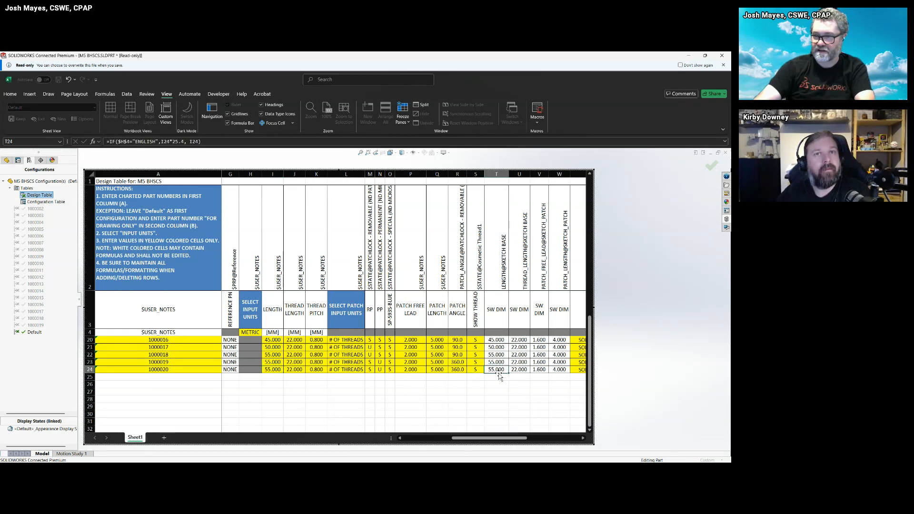
{"action": "double_click", "coordinate": [483, 370]}
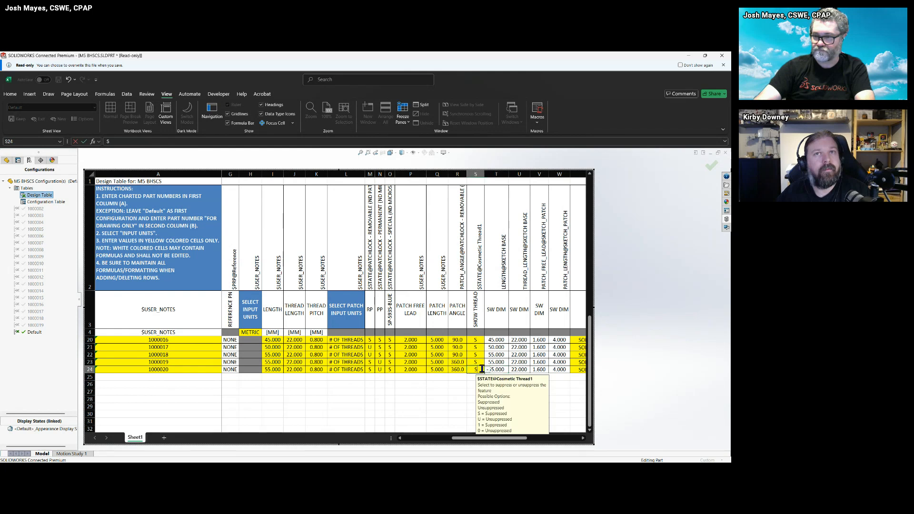
{"action": "key", "text": "Tab"}
{"action": "key", "text": "Tab"}
{"action": "key", "text": "Tab"}
{"action": "key", "text": "Tab"}
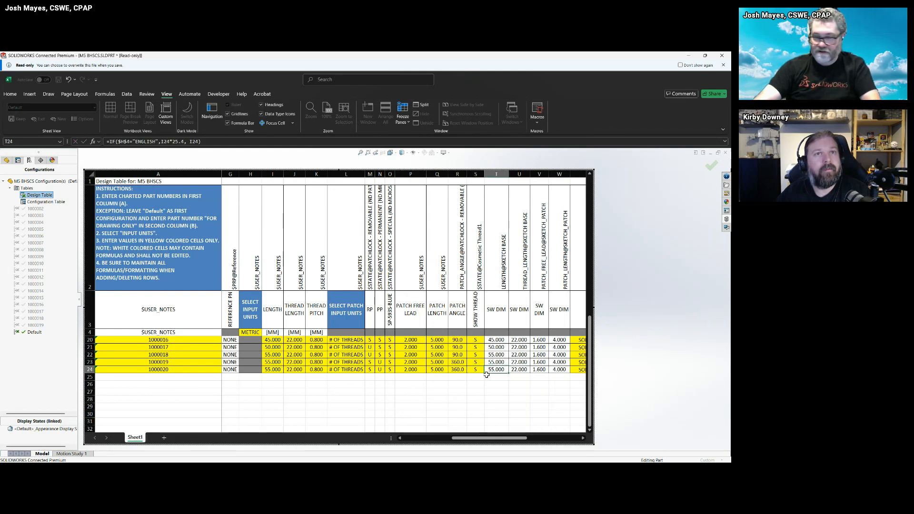
{"action": "key", "text": "Tab"}
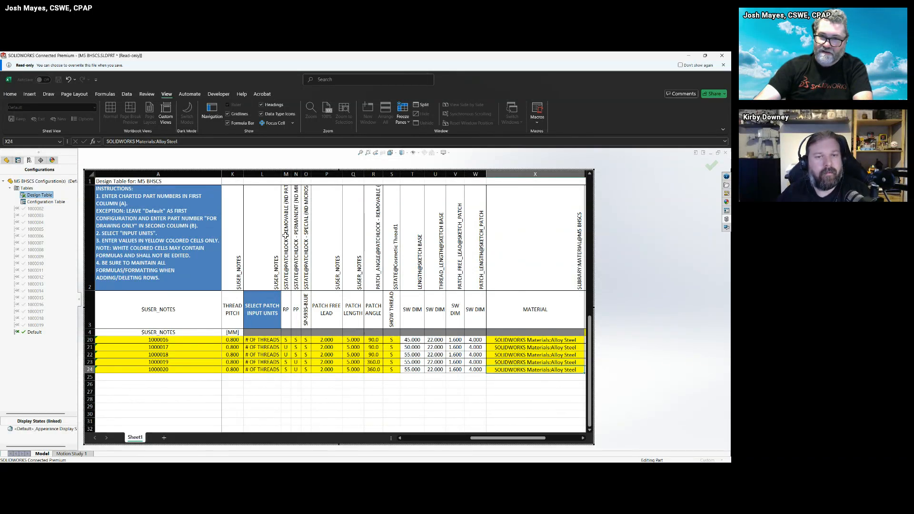
Examine the PATCHLOCK state headers in M2:O2, the matching features in the feature tree, and the suppression options in M20 and N20
{"action": "left_click_drag", "start_coordinate": [286, 235], "coordinate": [303, 240]}
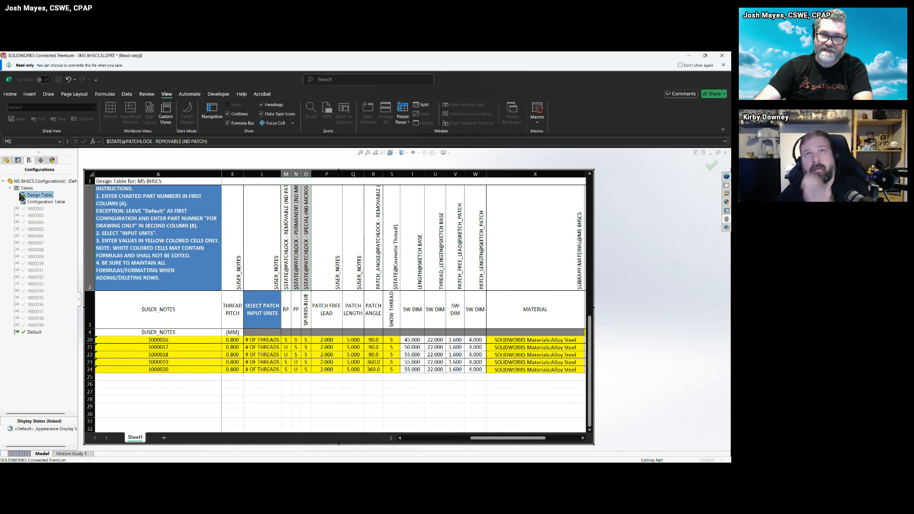
{"action": "left_click", "coordinate": [6, 160]}
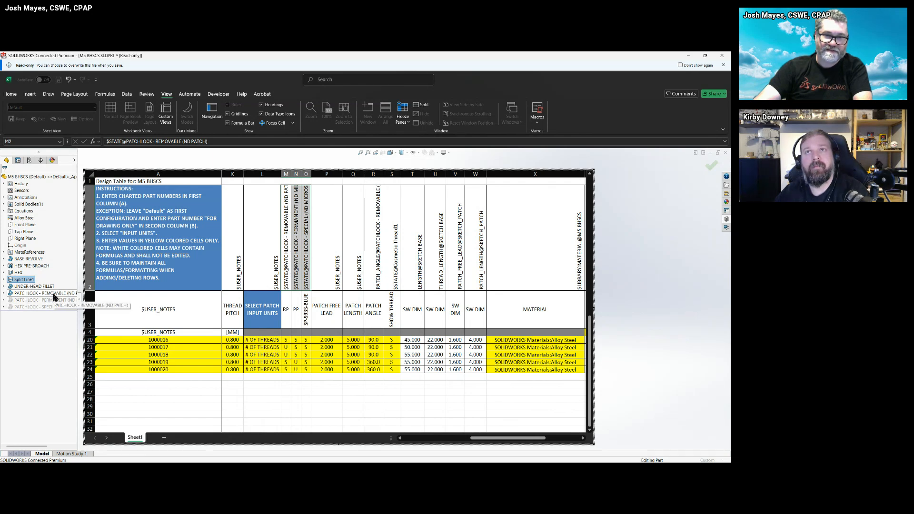
{"action": "left_click", "coordinate": [287, 340]}
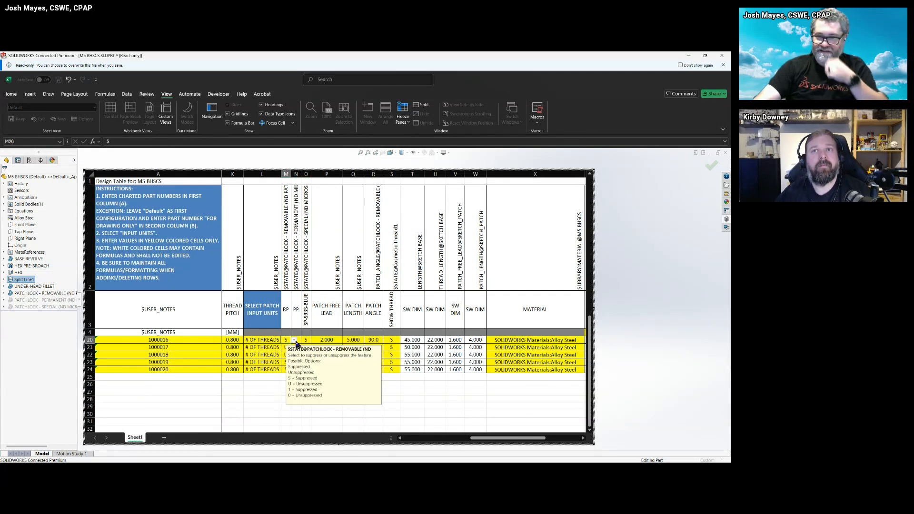
{"action": "left_click", "coordinate": [295, 341]}
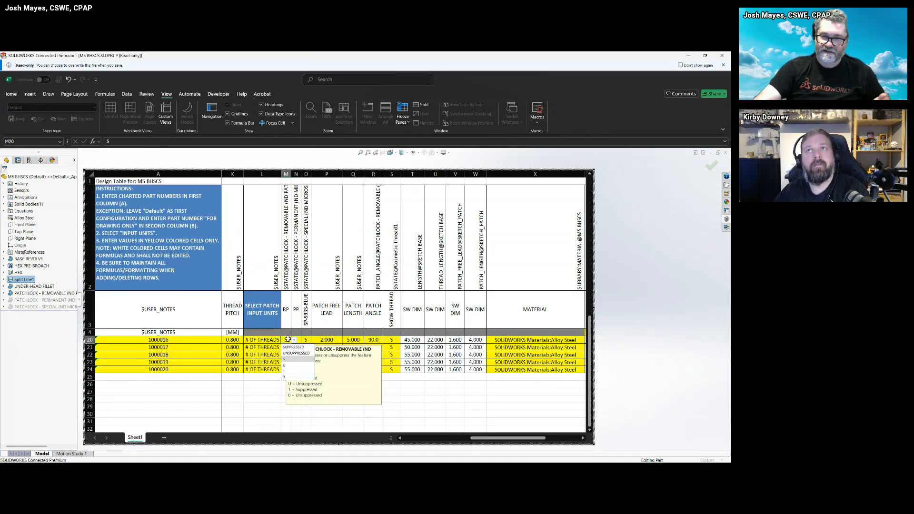
{"action": "left_click", "coordinate": [294, 340]}
{"action": "left_click", "coordinate": [298, 340]}
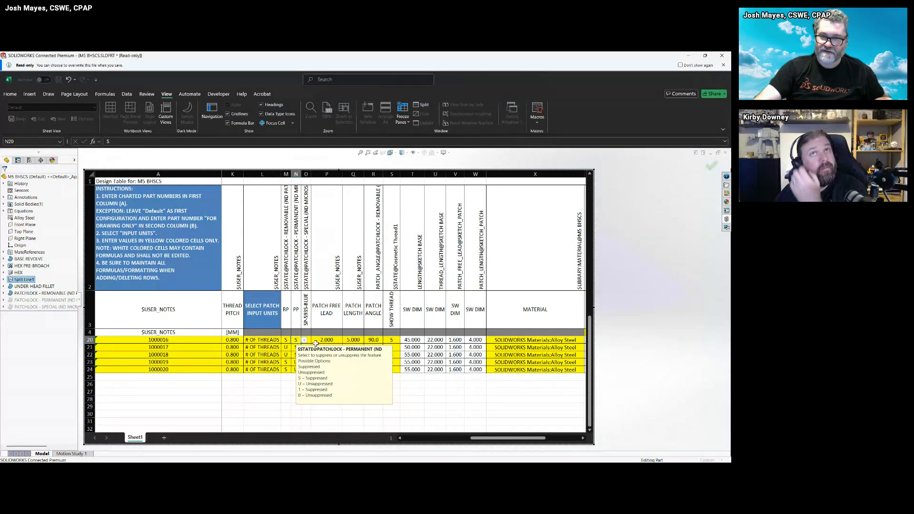
{"action": "left_click", "coordinate": [317, 340]}
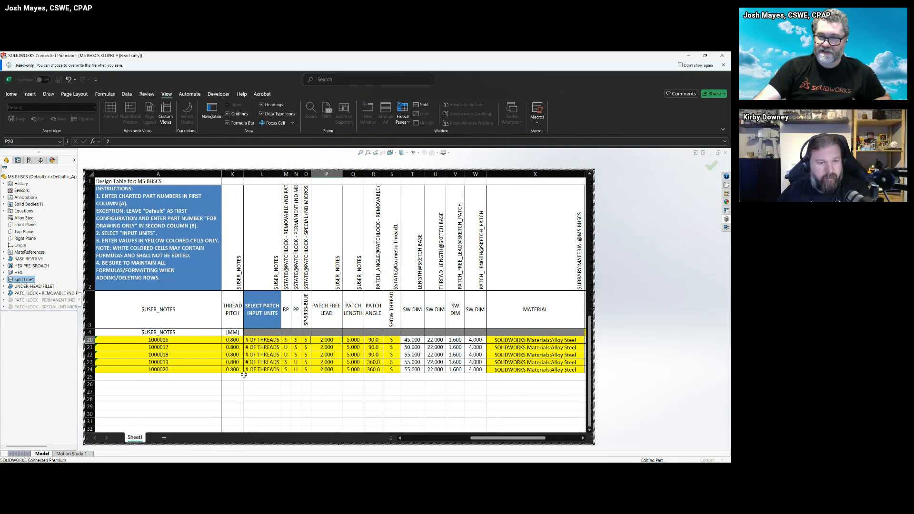
Set configuration 1000020's removable patch (RP) state to U and its permanent patch (PP) state to S
{"action": "left_click", "coordinate": [288, 370]}
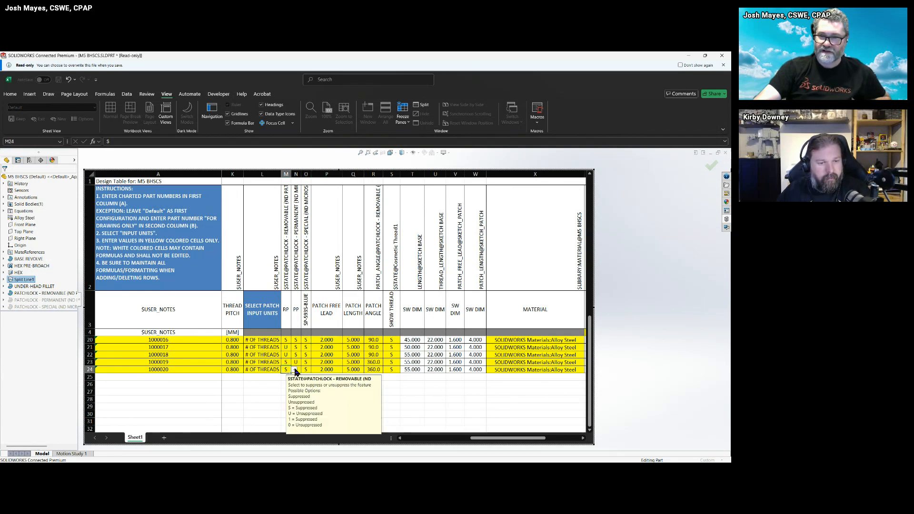
{"action": "left_click", "coordinate": [295, 371]}
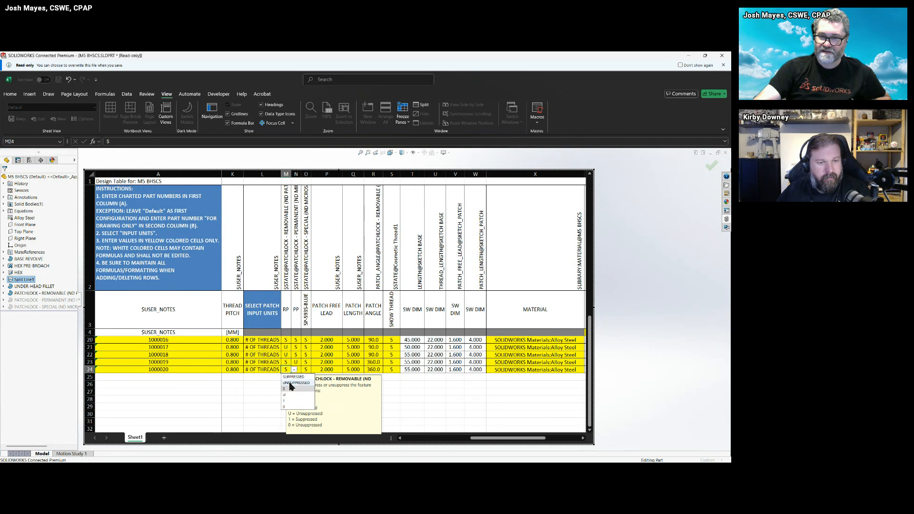
{"action": "left_click", "coordinate": [287, 396]}
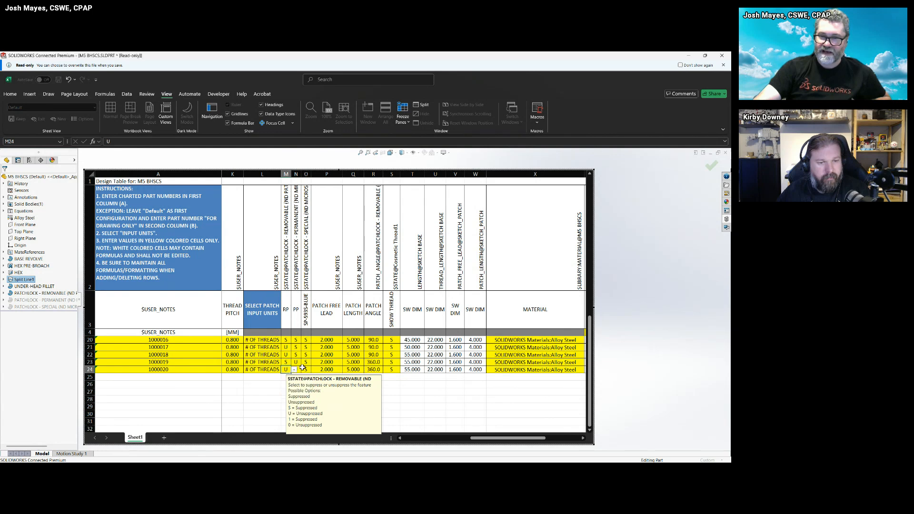
{"action": "left_click", "coordinate": [306, 370]}
{"action": "left_click", "coordinate": [296, 370]}
{"action": "left_click", "coordinate": [304, 371]}
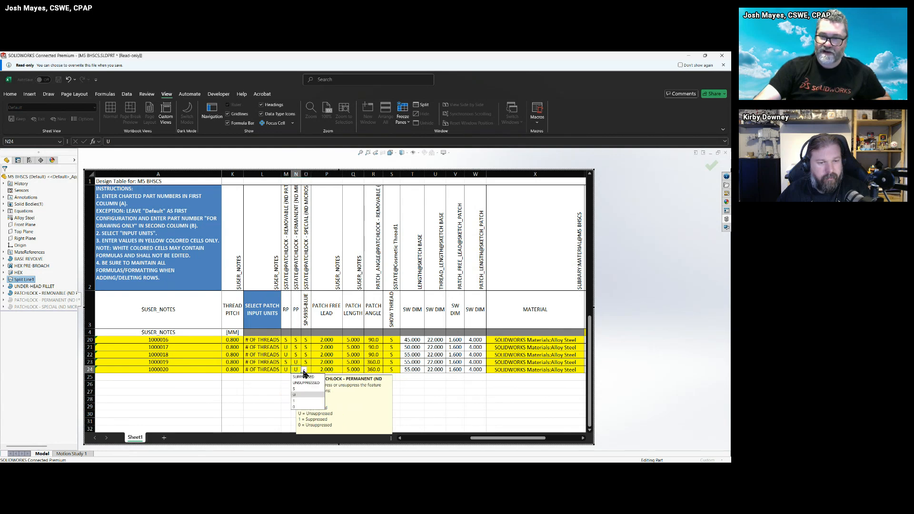
{"action": "left_click", "coordinate": [295, 388]}
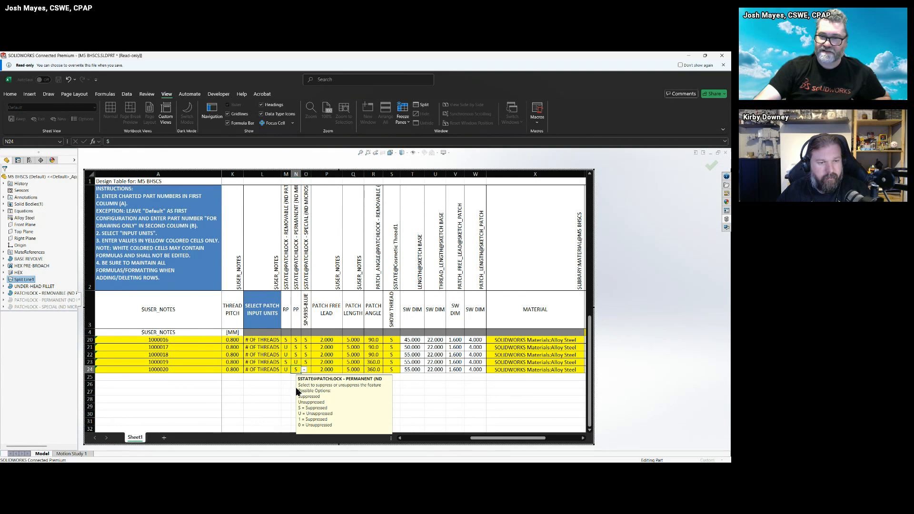
Set configuration 1000020's patch angle in R24 to 90 degrees
{"action": "left_click", "coordinate": [373, 370]}
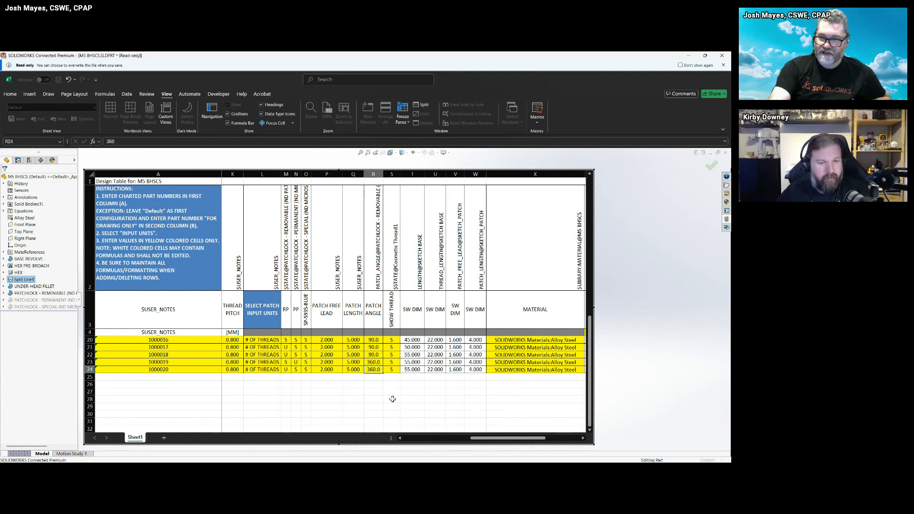
{"action": "left_click", "coordinate": [376, 362]}
{"action": "left_click", "coordinate": [376, 370]}
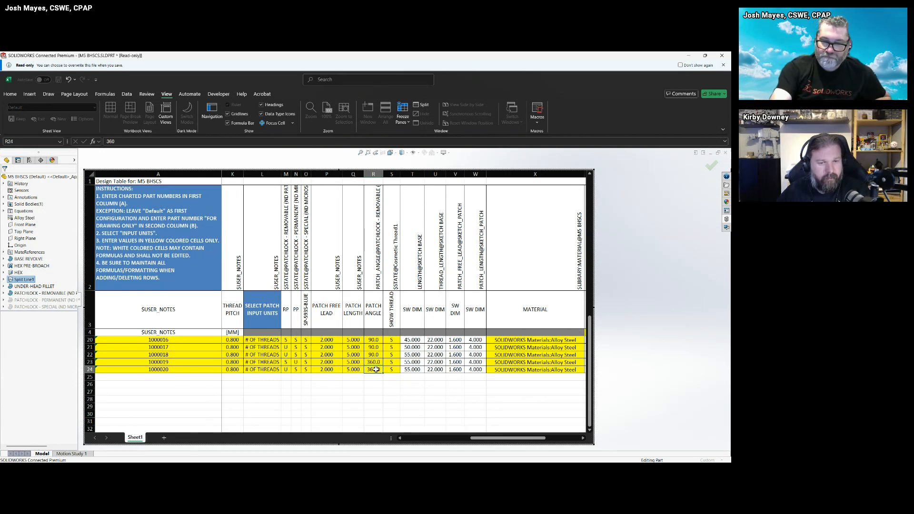
{"action": "double_click", "coordinate": [376, 370]}
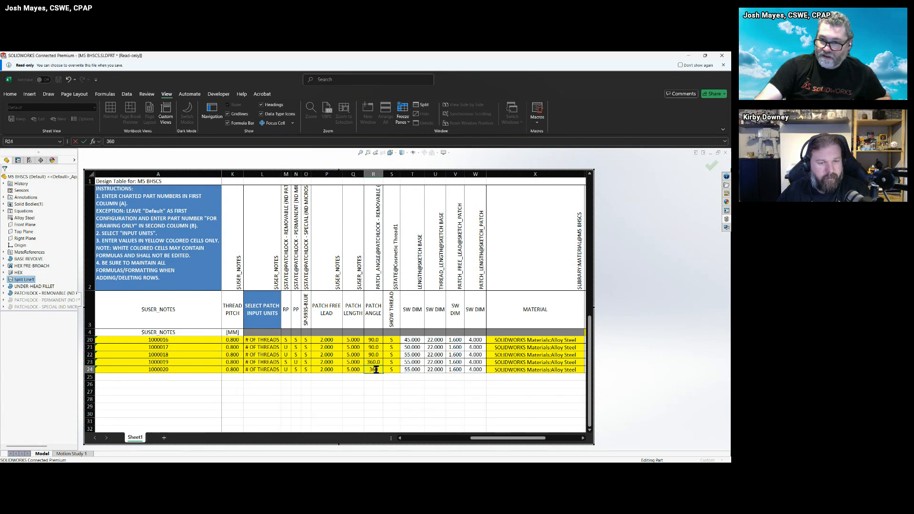
{"action": "type", "text": "90"}
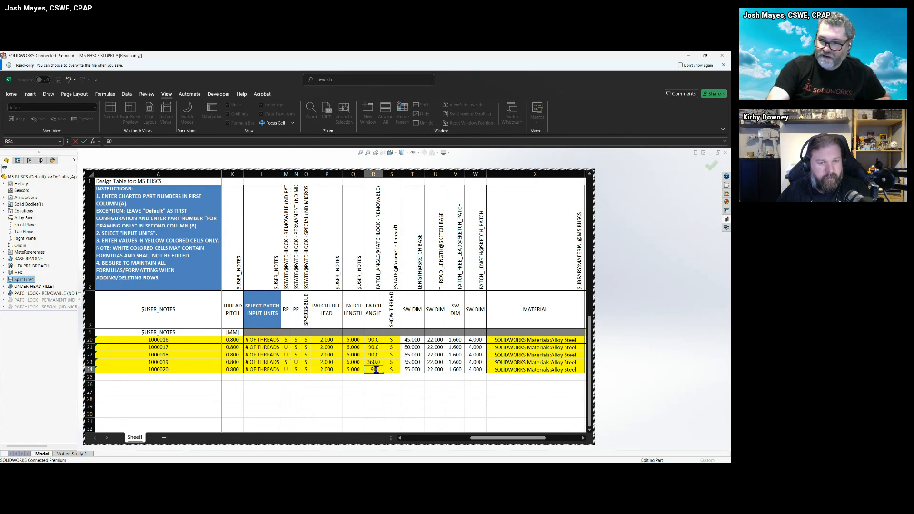
{"action": "left_click", "coordinate": [391, 355]}
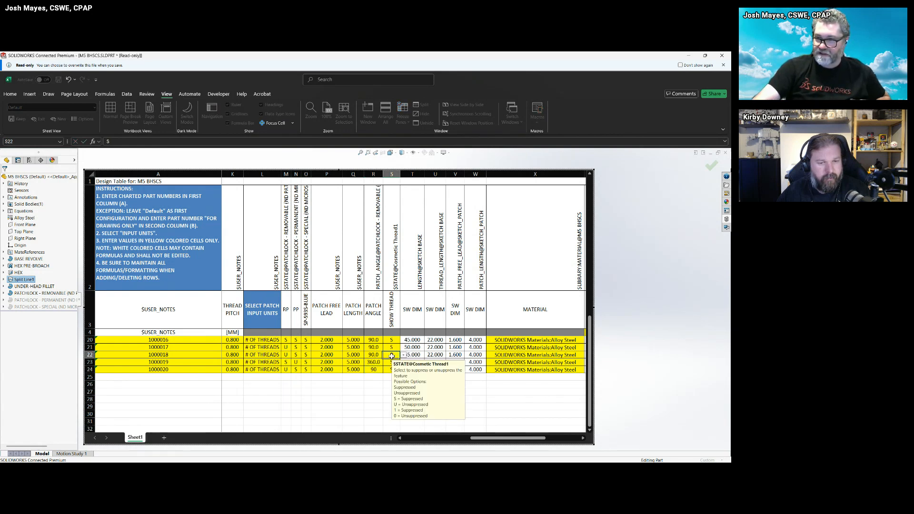
{"action": "left_click", "coordinate": [371, 370]}
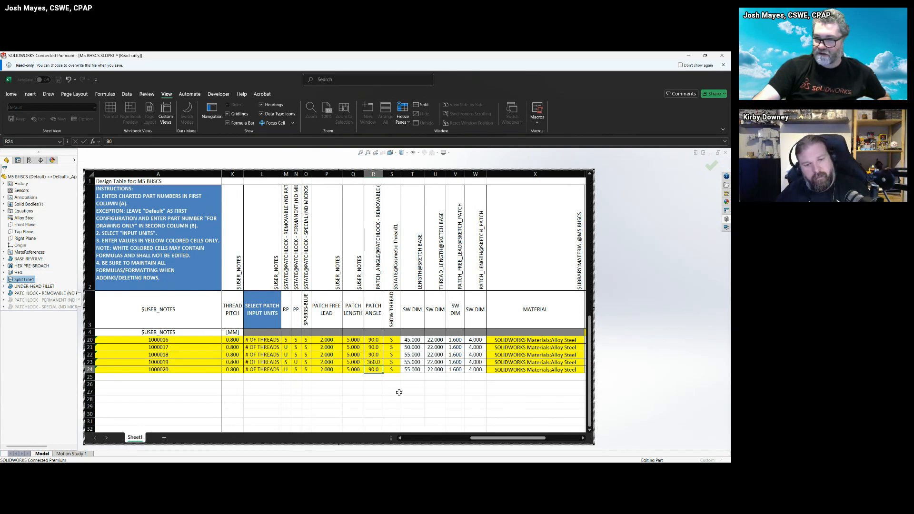
Compare the SHOW THREAD state of the Default configuration in S5 with configuration 1000020's state in S24
{"action": "scroll", "coordinate": [419, 377], "scroll_direction": "up", "scroll_amount": 1}
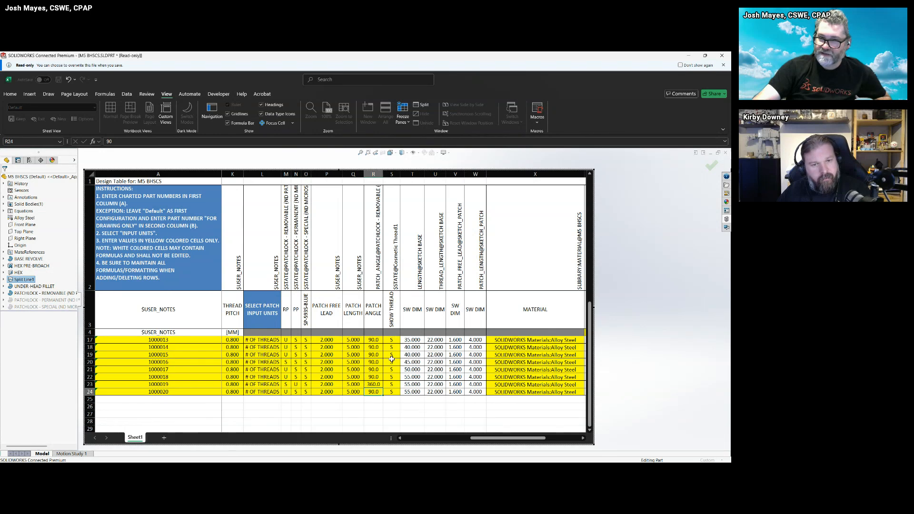
{"action": "scroll", "coordinate": [393, 390], "scroll_direction": "up", "scroll_amount": 4}
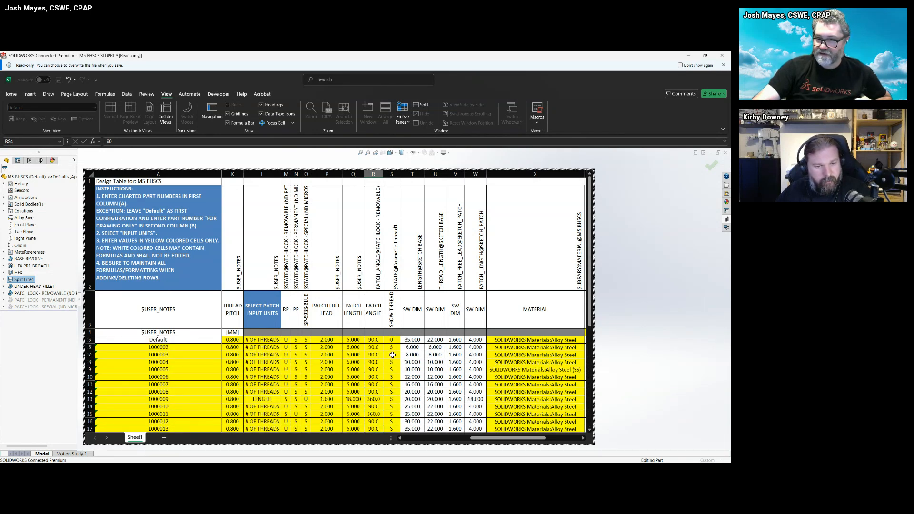
{"action": "left_click", "coordinate": [392, 341]}
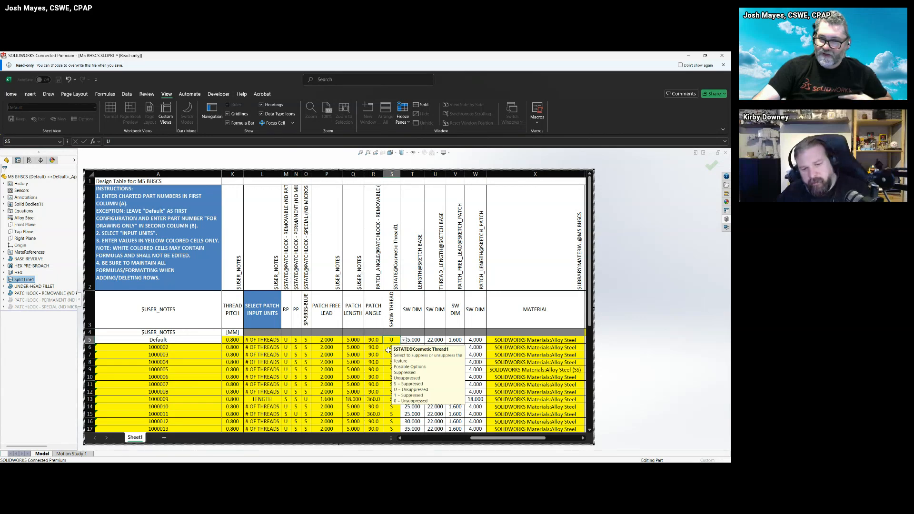
{"action": "scroll", "coordinate": [387, 352], "scroll_direction": "down", "scroll_amount": 3}
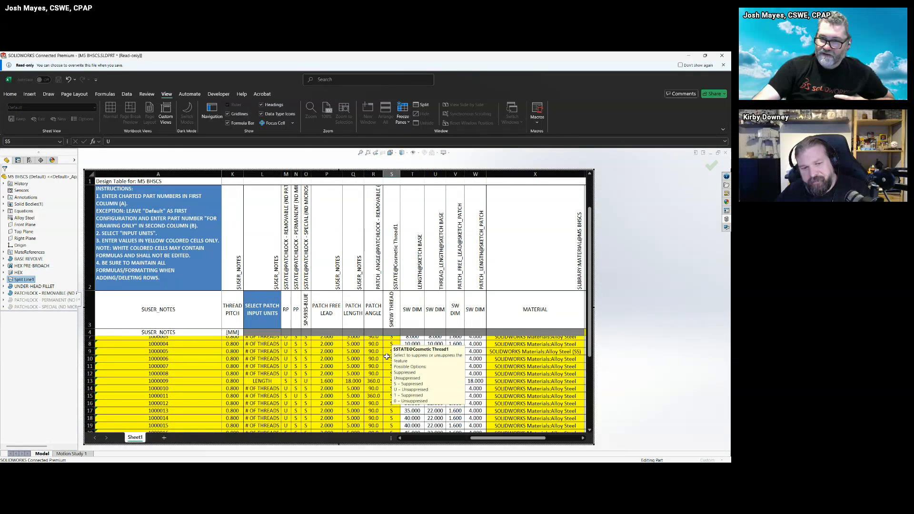
{"action": "scroll", "coordinate": [387, 356], "scroll_direction": "down", "scroll_amount": 3}
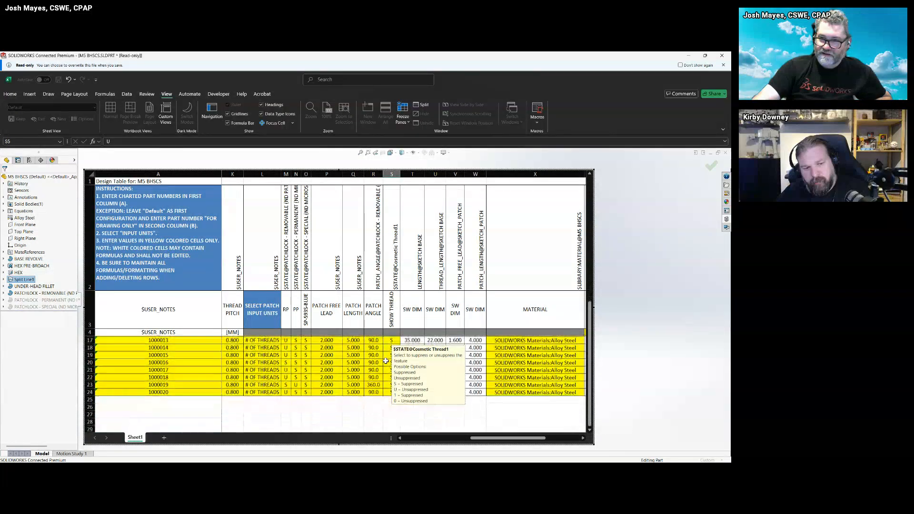
{"action": "left_click", "coordinate": [386, 392]}
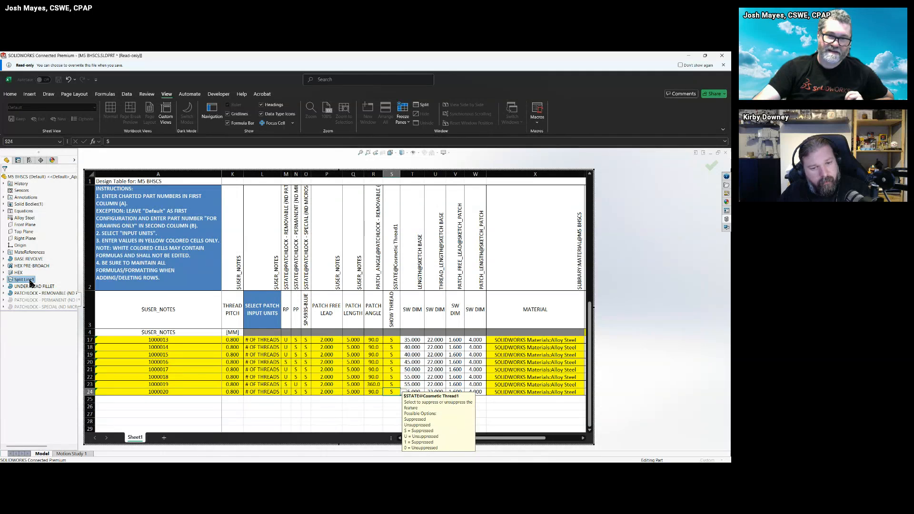
Examine the SW DIM formulas in T24:W24 and configuration 1000020's patch angle and patch length inputs
{"action": "left_click", "coordinate": [415, 383]}
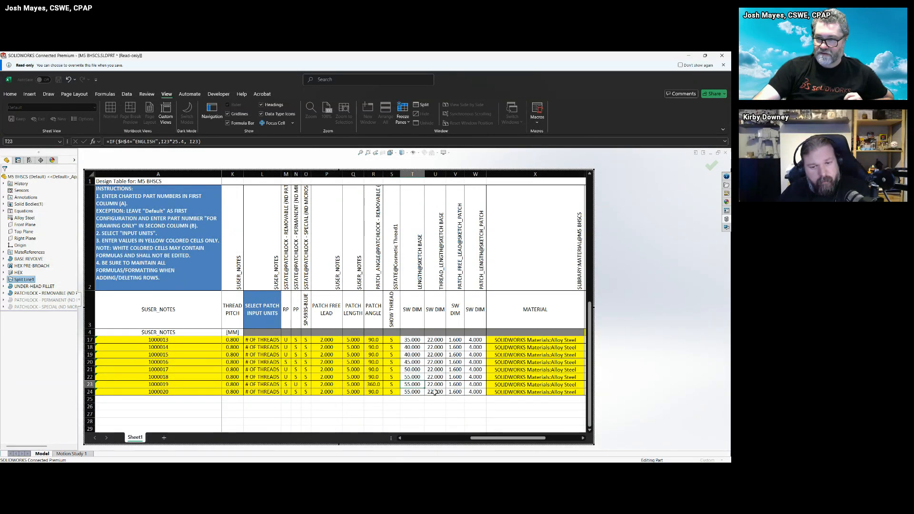
{"action": "left_click_drag", "start_coordinate": [412, 392], "coordinate": [483, 392]}
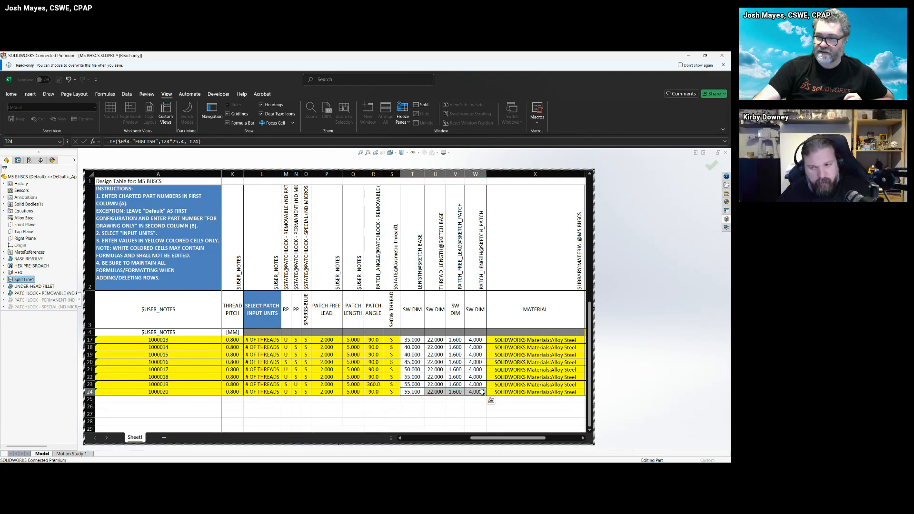
{"action": "left_click", "coordinate": [378, 392]}
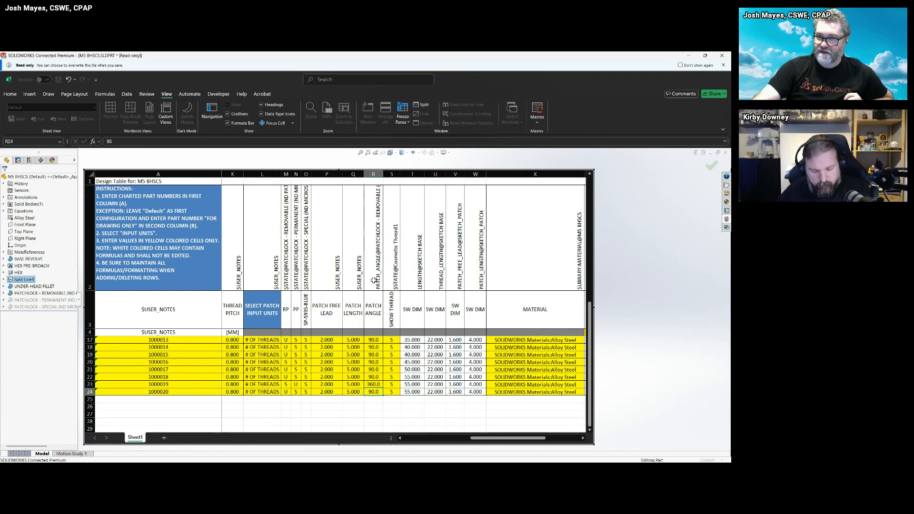
{"action": "left_click", "coordinate": [375, 385]}
{"action": "left_click", "coordinate": [375, 390]}
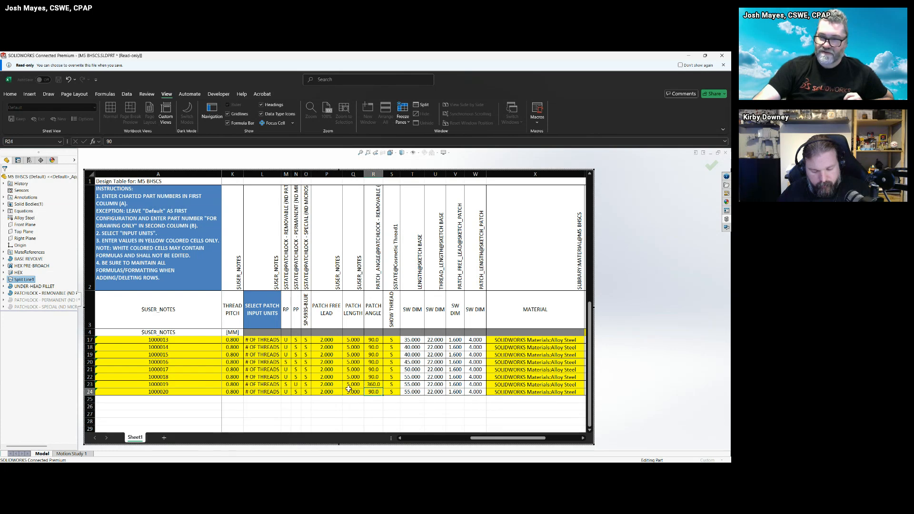
{"action": "left_click", "coordinate": [354, 391]}
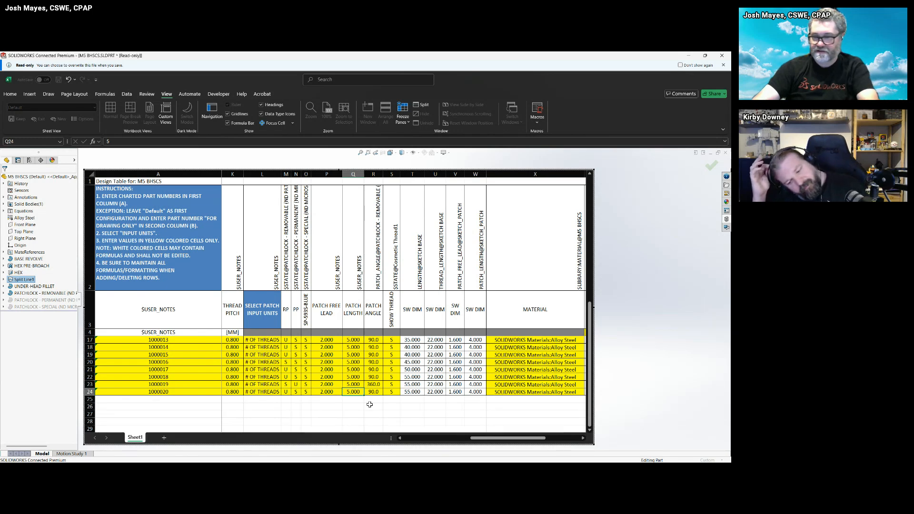
Examine configuration 1000020's remaining columns along row 24, from the patch length to past the SW COLOR column
{"action": "key", "text": "Right"}
{"action": "key", "text": "Right"}
{"action": "key", "text": "Right"}
{"action": "key", "text": "Right"}
{"action": "key", "text": "Right"}
{"action": "key", "text": "Right"}
{"action": "key", "text": "Right"}
{"action": "key", "text": "Right"}
{"action": "key", "text": "Right"}
{"action": "key", "text": "Right"}
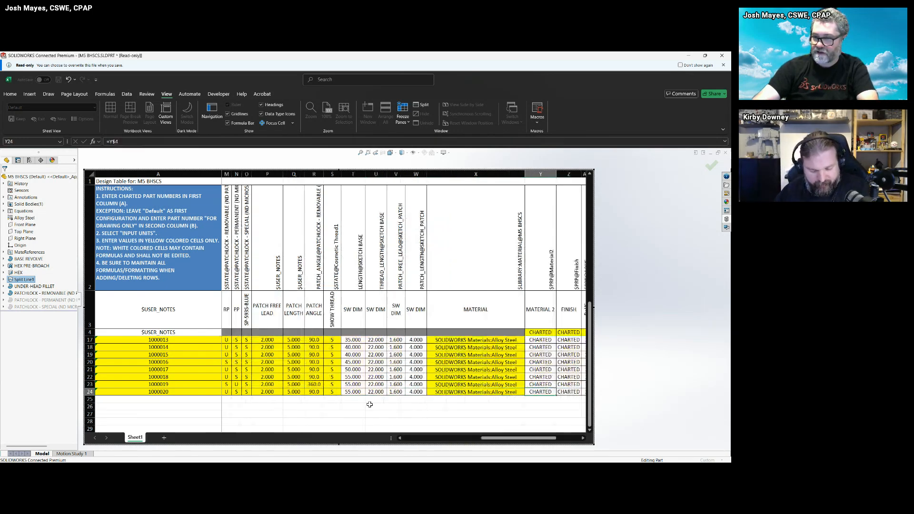
{"action": "key", "text": "Right"}
{"action": "key", "text": "Right"}
{"action": "key", "text": "Right"}
{"action": "key", "text": "Right"}
{"action": "key", "text": "Right"}
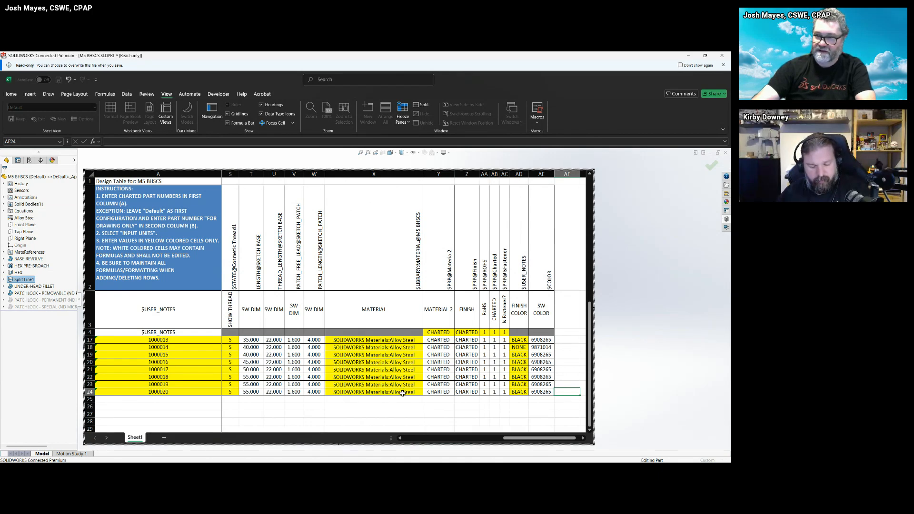
Examine the material entry in X24 and the Material2 and Finish custom property headers in Y2:Z2
{"action": "left_click", "coordinate": [414, 392]}
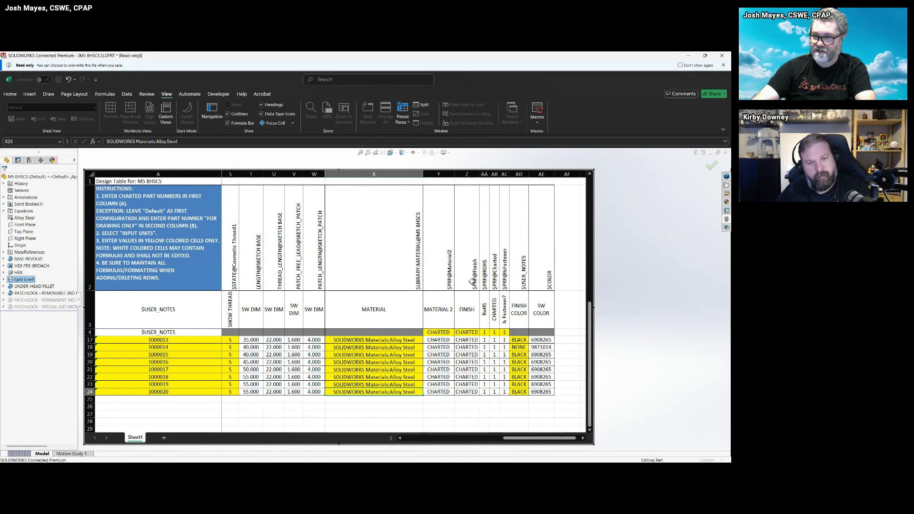
{"action": "mouse_move", "coordinate": [467, 280]}
{"action": "left_mouse_down"}
{"action": "mouse_move", "coordinate": [414, 281]}
{"action": "mouse_move", "coordinate": [432, 282]}
{"action": "left_mouse_up"}
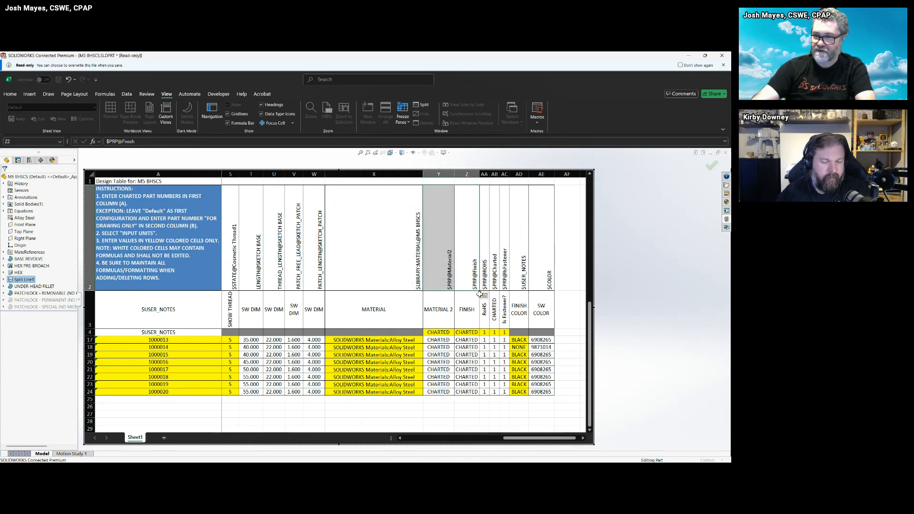
{"action": "left_click", "coordinate": [450, 278]}
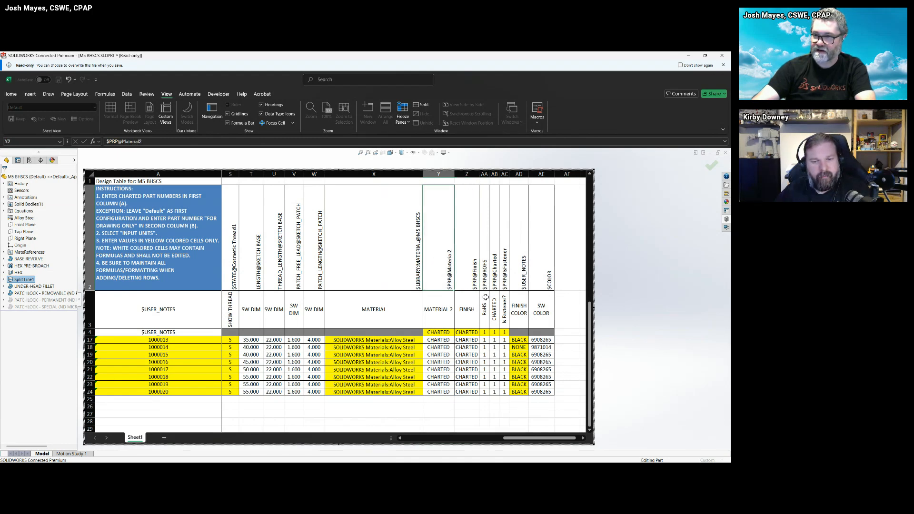
Examine the RoHS, CHARTED and Is Fastener master values in AA4:AC4 and the RoHS formulas that reference AA4
{"action": "left_click", "coordinate": [485, 392]}
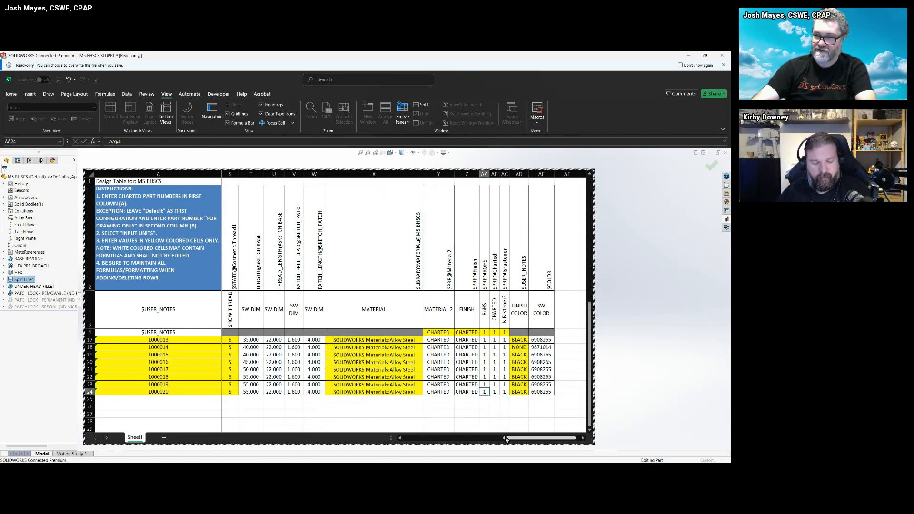
{"action": "left_click", "coordinate": [485, 332]}
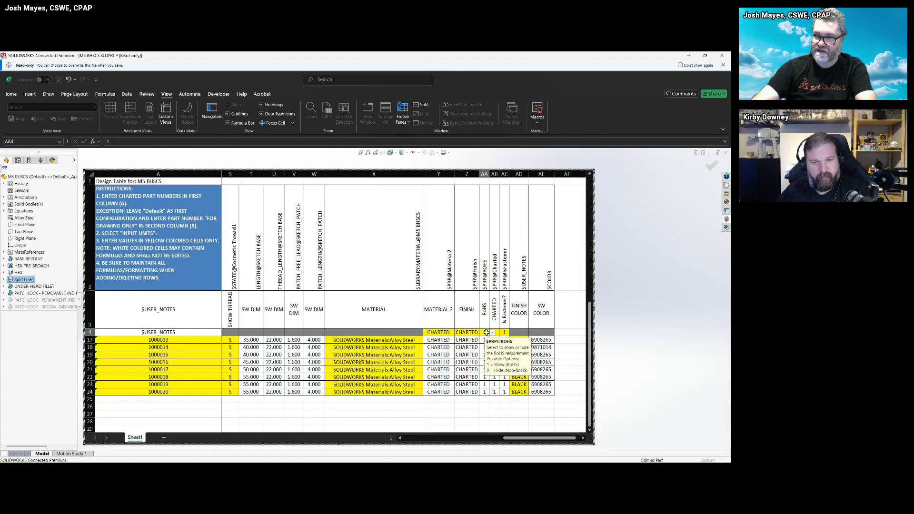
{"action": "left_click", "coordinate": [484, 362]}
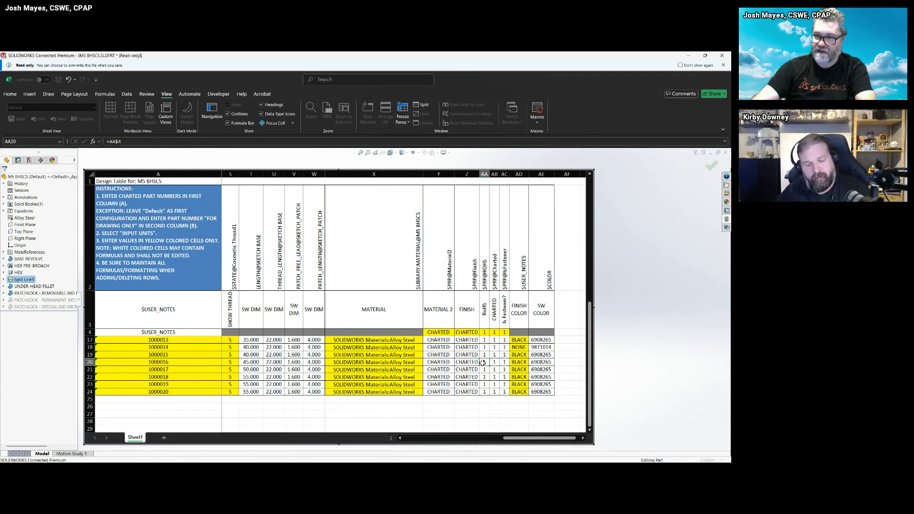
{"action": "left_click", "coordinate": [495, 333]}
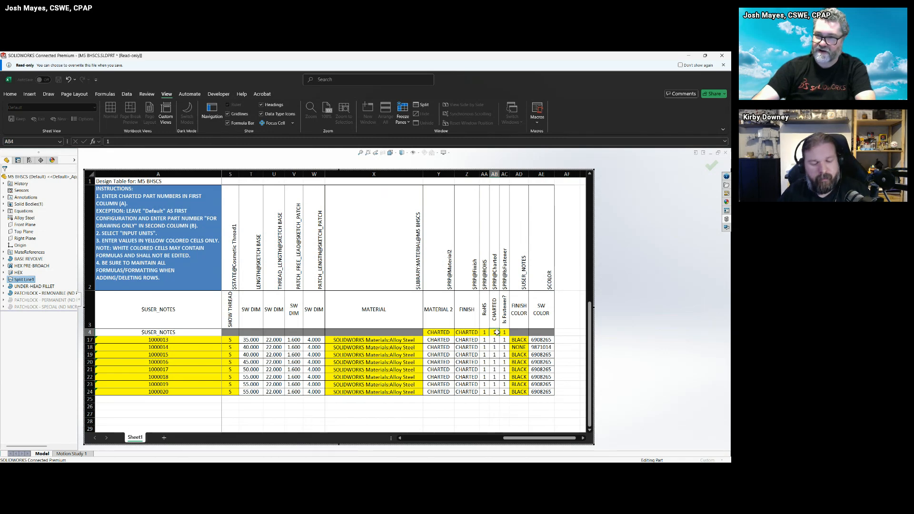
{"action": "left_click", "coordinate": [505, 333]}
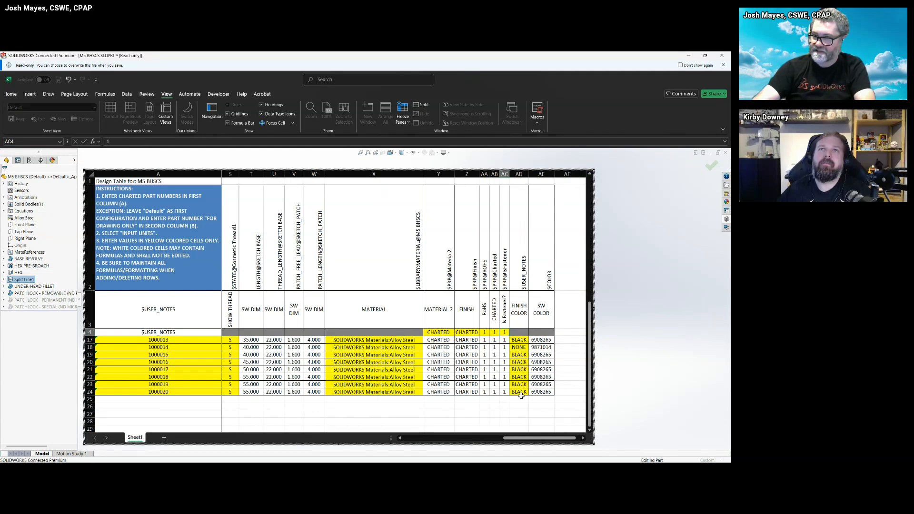
Compare the SW COLOR formulas in AE18 and AE24, and examine the finish color options in AD22
{"action": "left_click", "coordinate": [541, 347]}
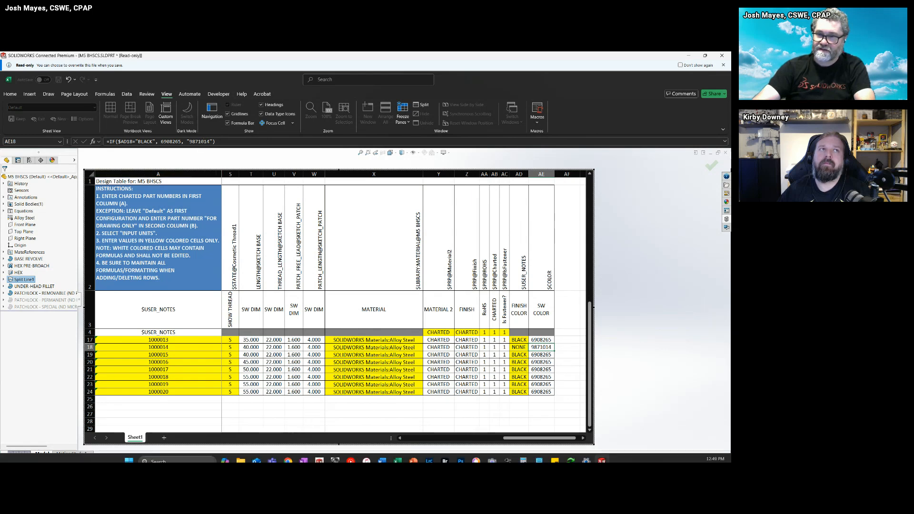
{"action": "left_click", "coordinate": [546, 391]}
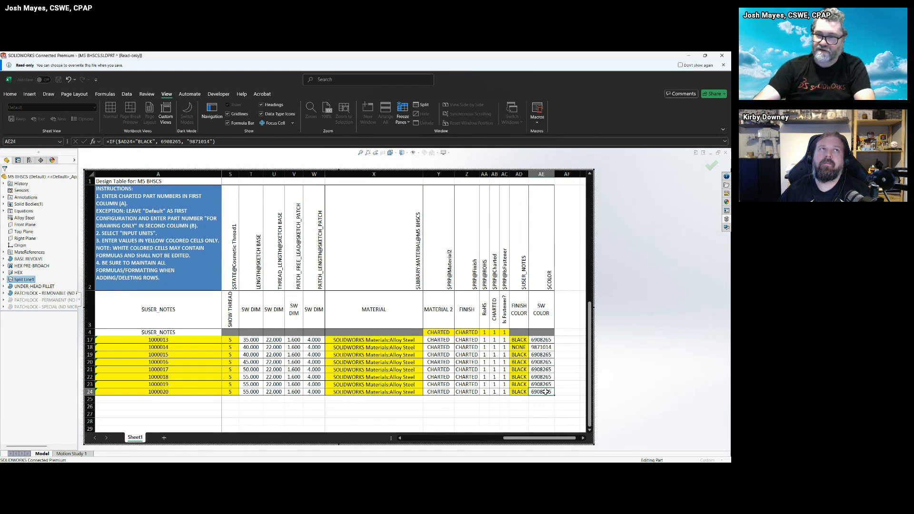
{"action": "left_click", "coordinate": [520, 377]}
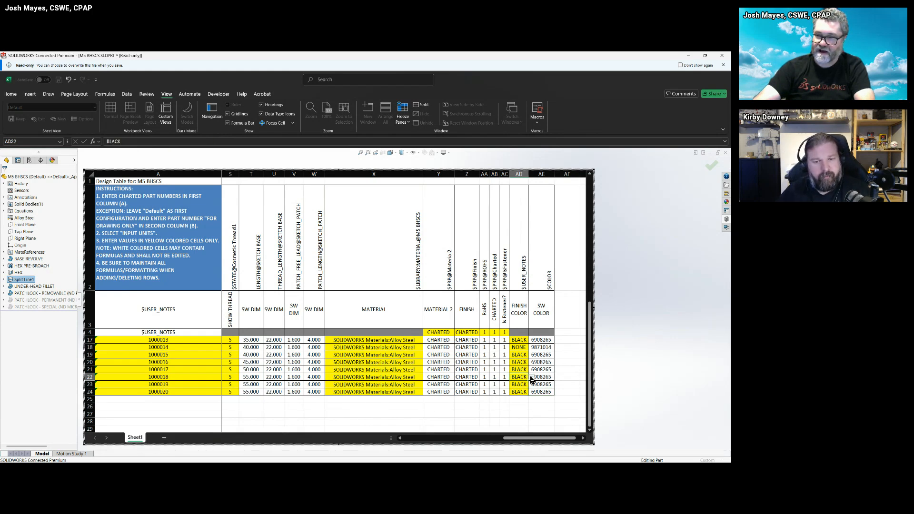
{"action": "left_click", "coordinate": [532, 378]}
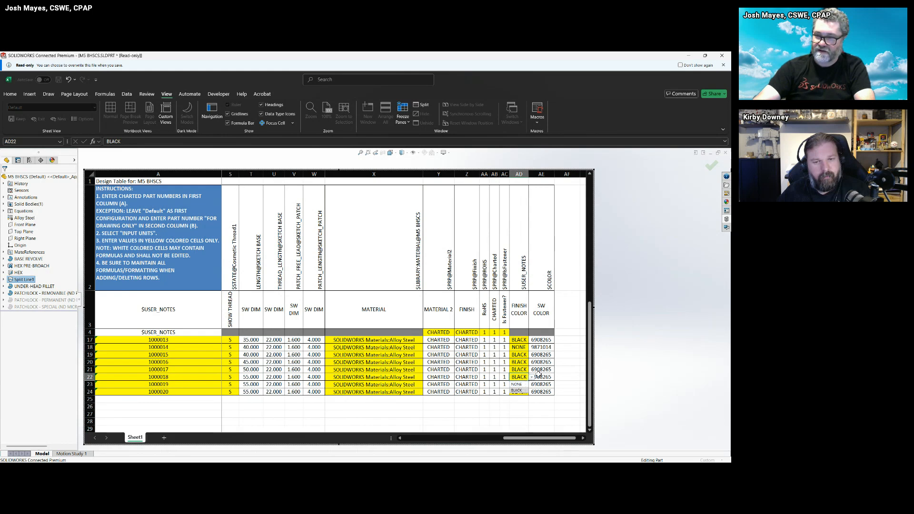
{"action": "left_click", "coordinate": [539, 372]}
Switch configuration 1000020's finish color in AD24 to NONE and back to BLACK to demonstrate the linked SW color
{"action": "left_click", "coordinate": [520, 392]}
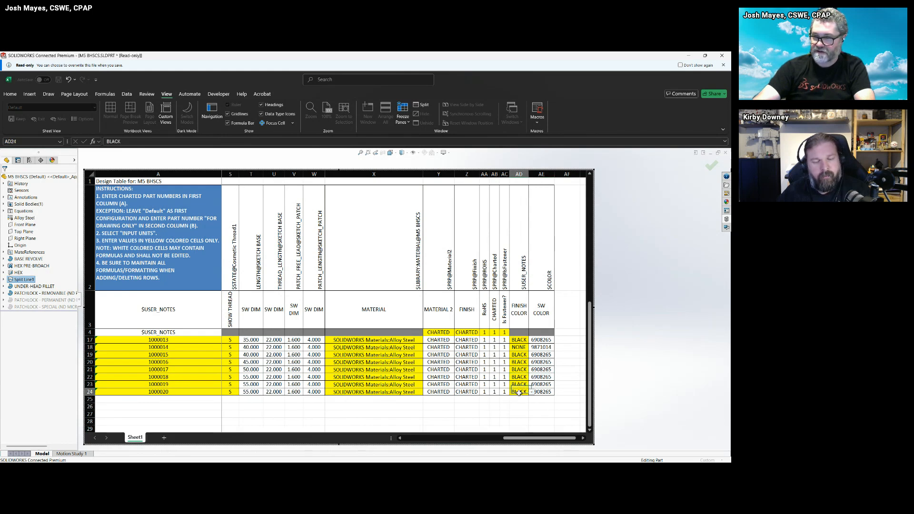
{"action": "left_click", "coordinate": [532, 392]}
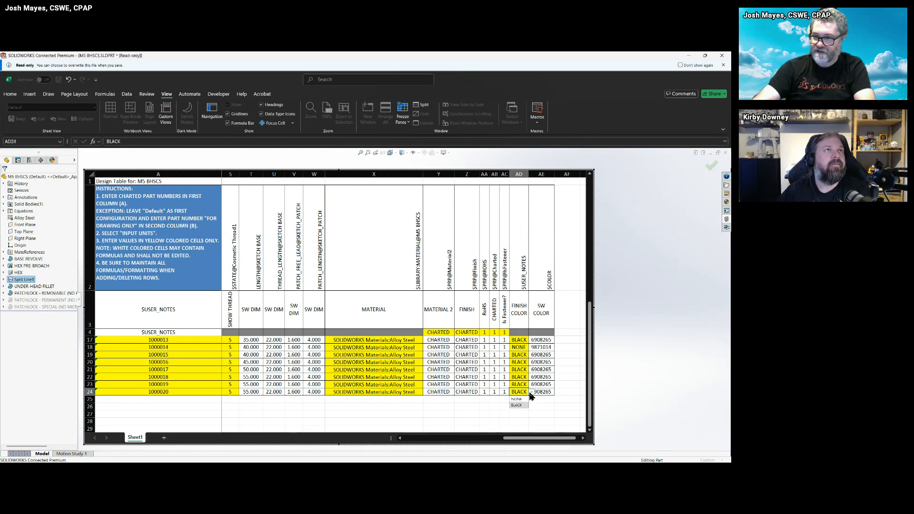
{"action": "left_click", "coordinate": [520, 400]}
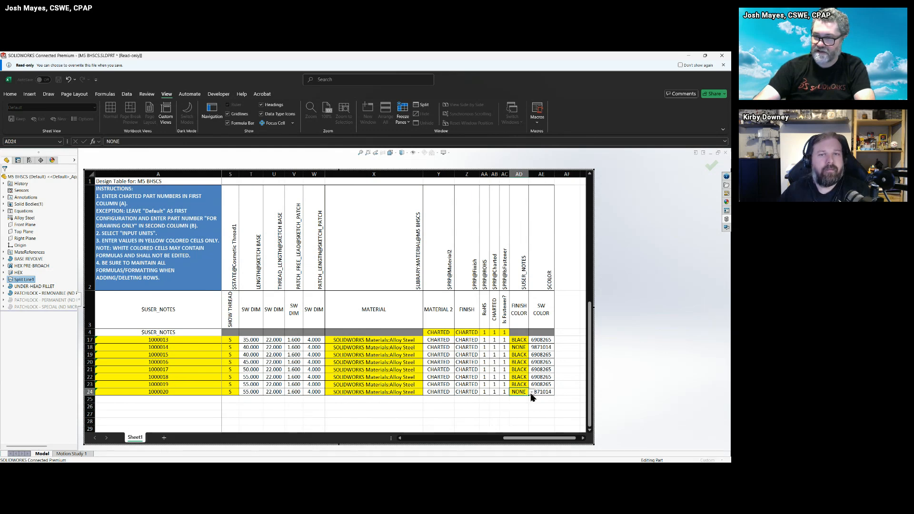
{"action": "left_click", "coordinate": [532, 393]}
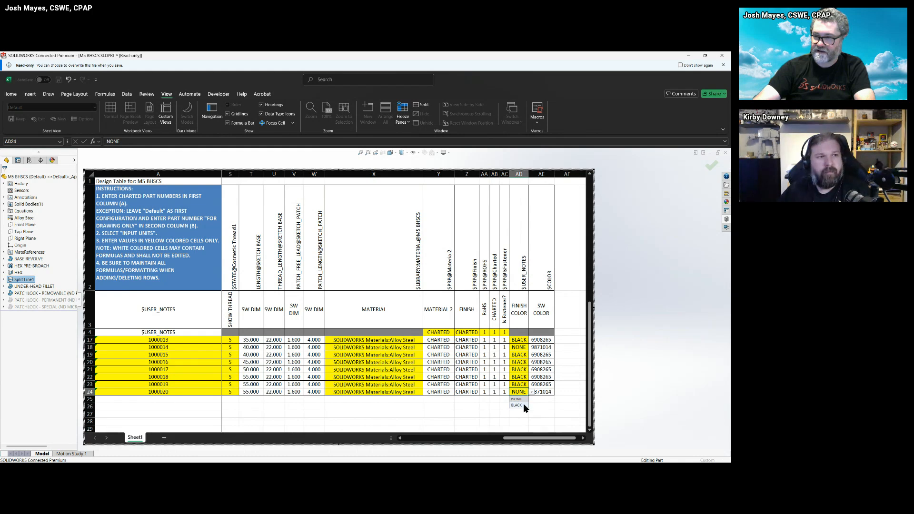
{"action": "left_click", "coordinate": [524, 405]}
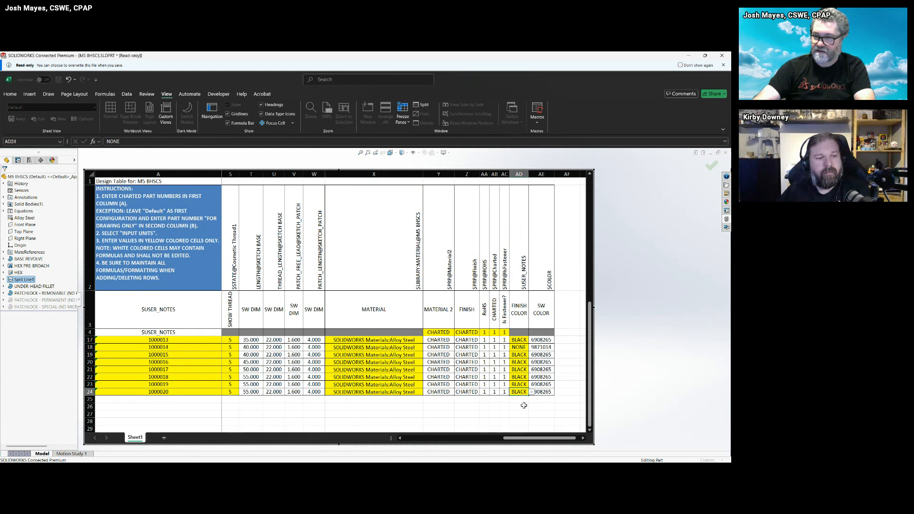
{"action": "left_click", "coordinate": [556, 387]}
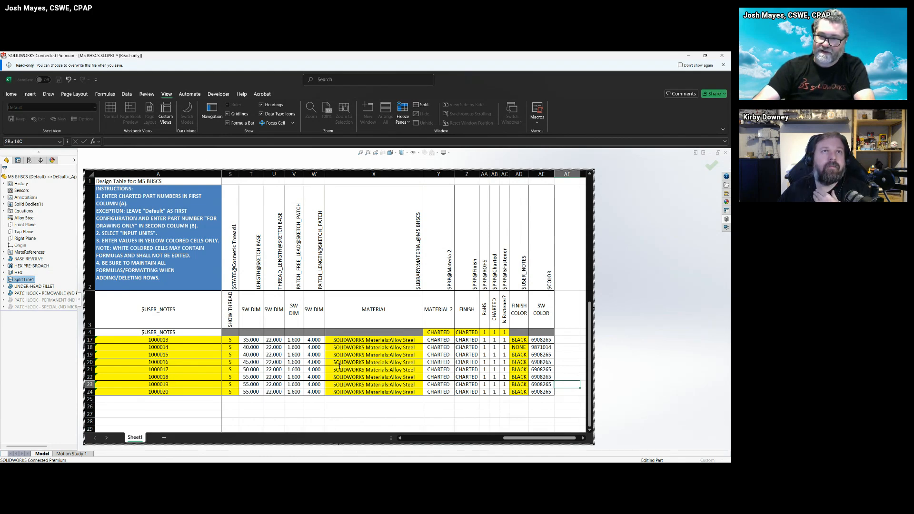
Shorten the design table frame, exit the table to generate configuration 1000020, and acknowledge the result
{"action": "left_click_drag", "start_coordinate": [339, 444], "coordinate": [339, 365]}
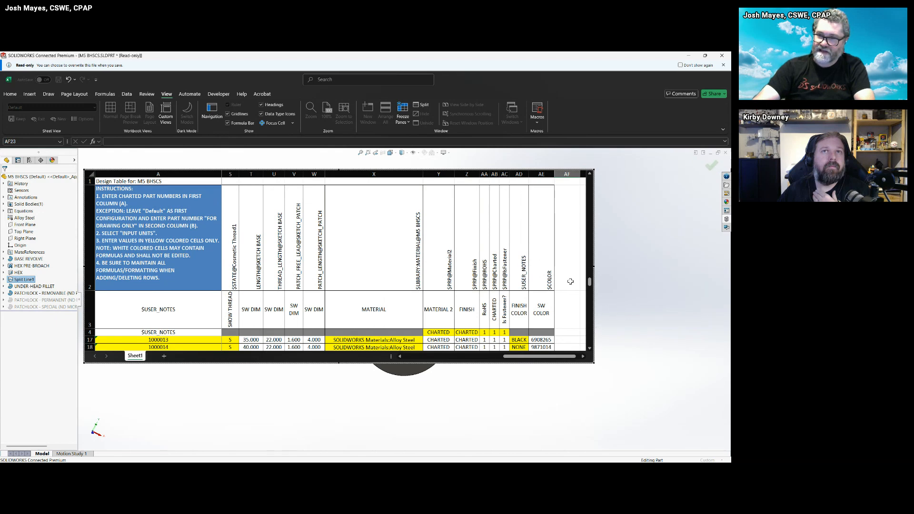
{"action": "left_click", "coordinate": [249, 398]}
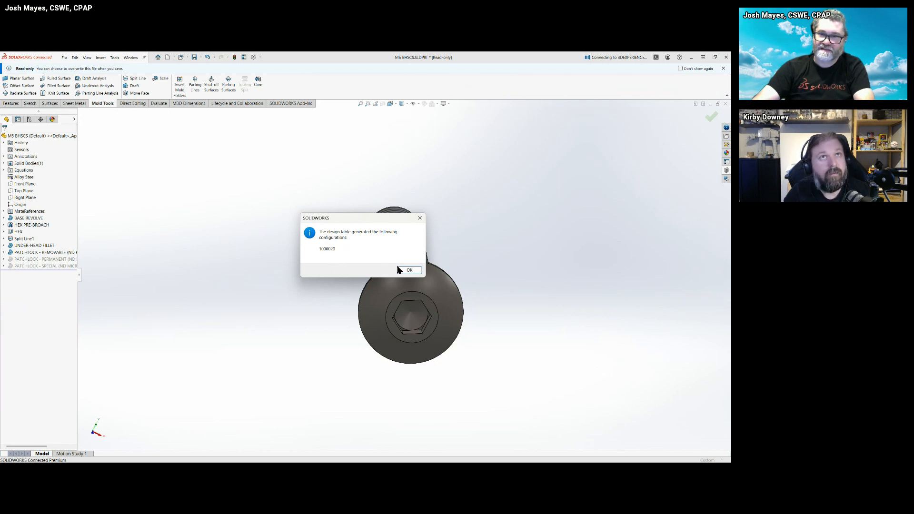
{"action": "left_click", "coordinate": [415, 274]}
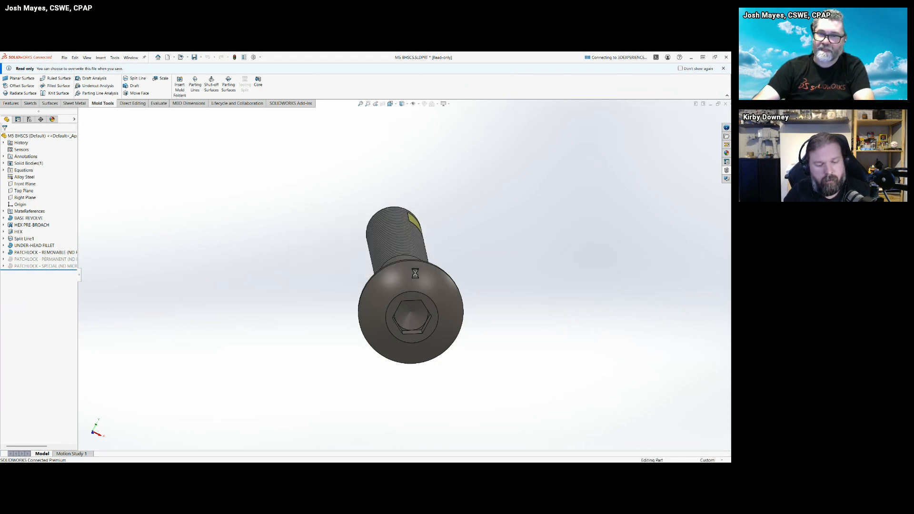
Activate configurations 1000019 and 1000020 in turn to compare their screw lengths and patches
{"action": "left_click", "coordinate": [29, 119]}
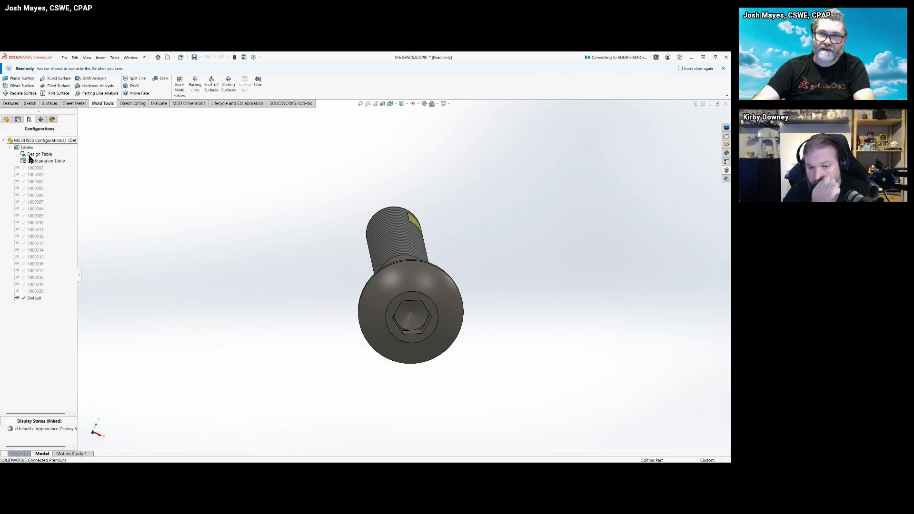
{"action": "double_click", "coordinate": [36, 285]}
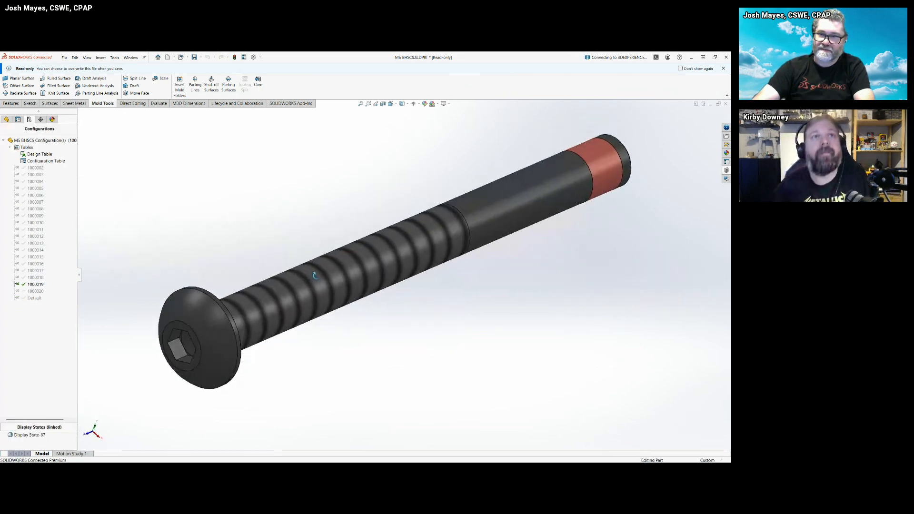
{"action": "double_click", "coordinate": [32, 292]}
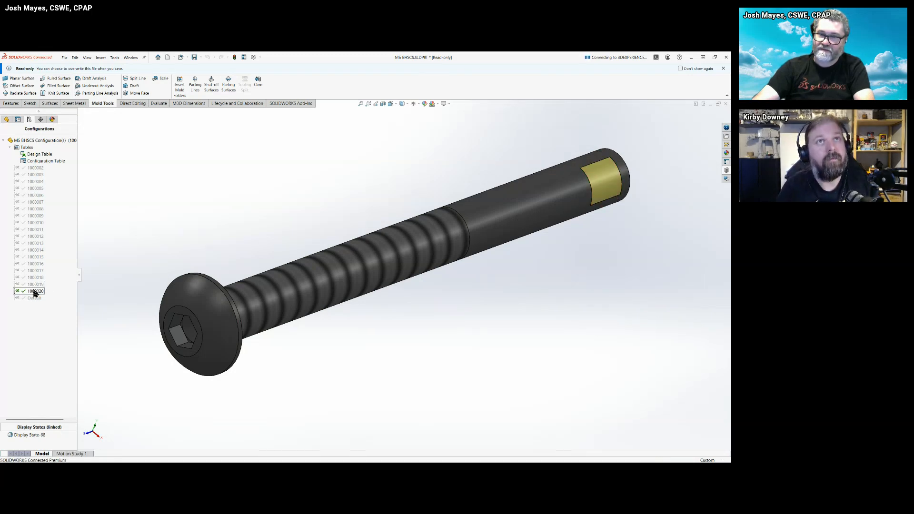
{"action": "double_click", "coordinate": [36, 284]}
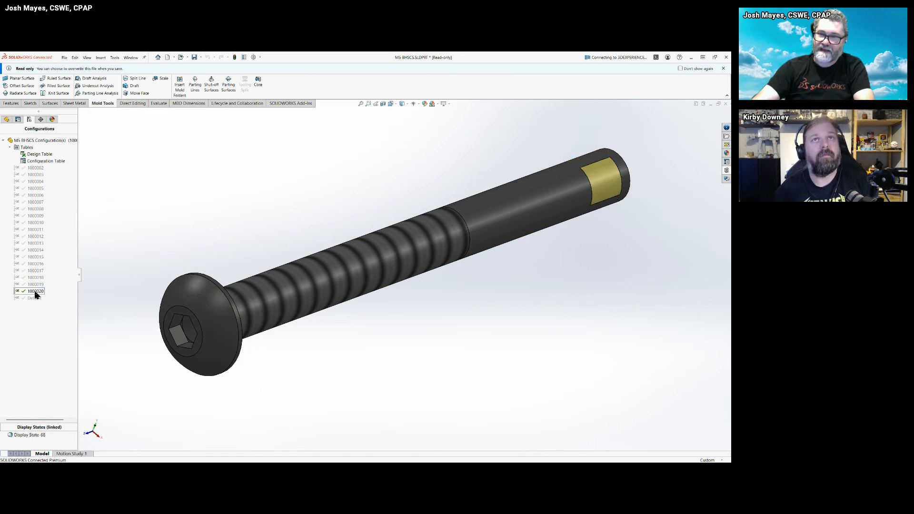
Reopen the design table without adding parameters, keep its cell drop-down lists enabled, and enlarge its frame to show more rows
{"action": "right_click", "coordinate": [31, 154]}
{"action": "left_click", "coordinate": [39, 165]}
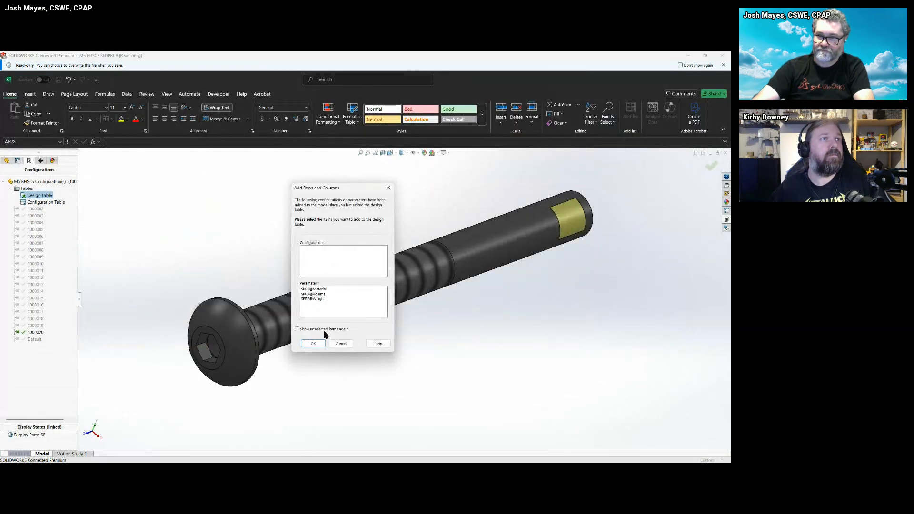
{"action": "left_click", "coordinate": [314, 343]}
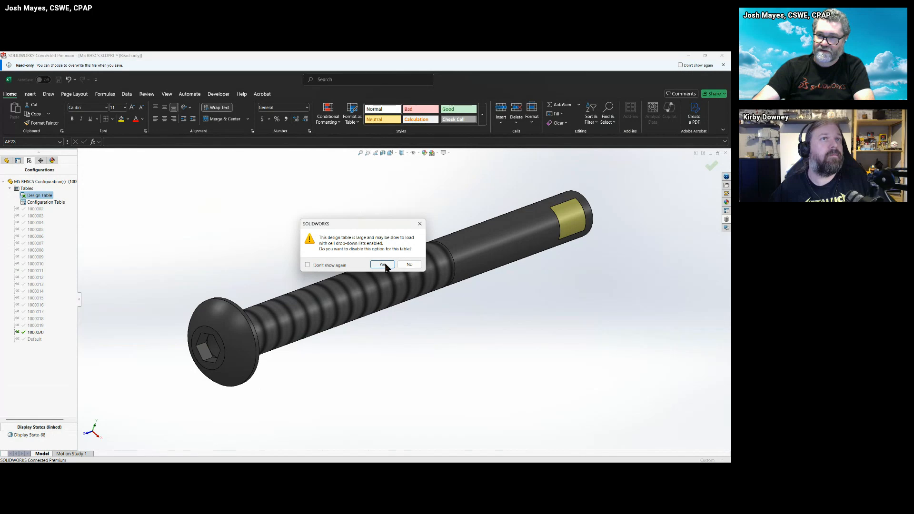
{"action": "left_click", "coordinate": [404, 265]}
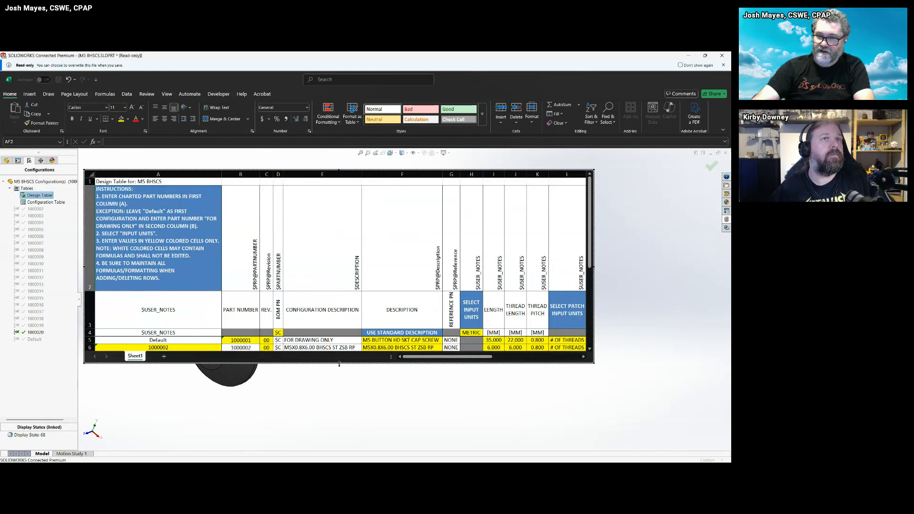
{"action": "left_click_drag", "start_coordinate": [339, 364], "coordinate": [338, 365]}
{"action": "left_click_drag", "start_coordinate": [330, 421], "coordinate": [330, 430]}
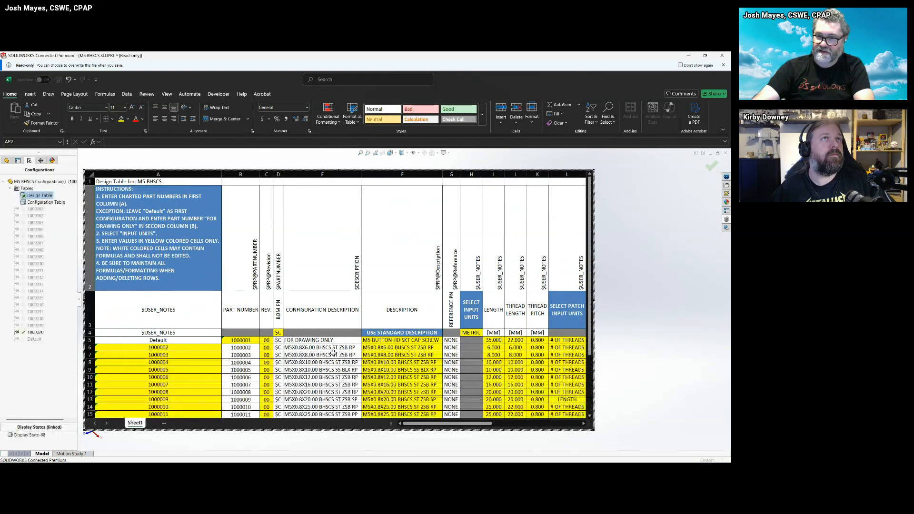
Set configuration 1000020's length in I24 to 60 mm
{"action": "scroll", "coordinate": [333, 352], "scroll_direction": "down", "scroll_amount": 3}
{"action": "left_click", "coordinate": [325, 348]}
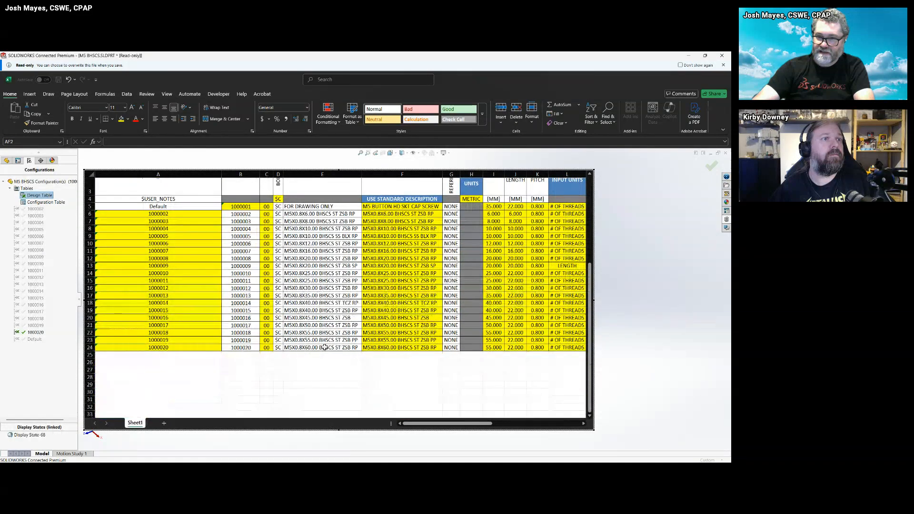
{"action": "key", "text": "Right"}
{"action": "key", "text": "Right"}
{"action": "key", "text": "Right"}
{"action": "key", "text": "Right"}
{"action": "key", "text": "Right"}
{"action": "key", "text": "Right"}
{"action": "key", "text": "Left"}
{"action": "key", "text": "Left"}
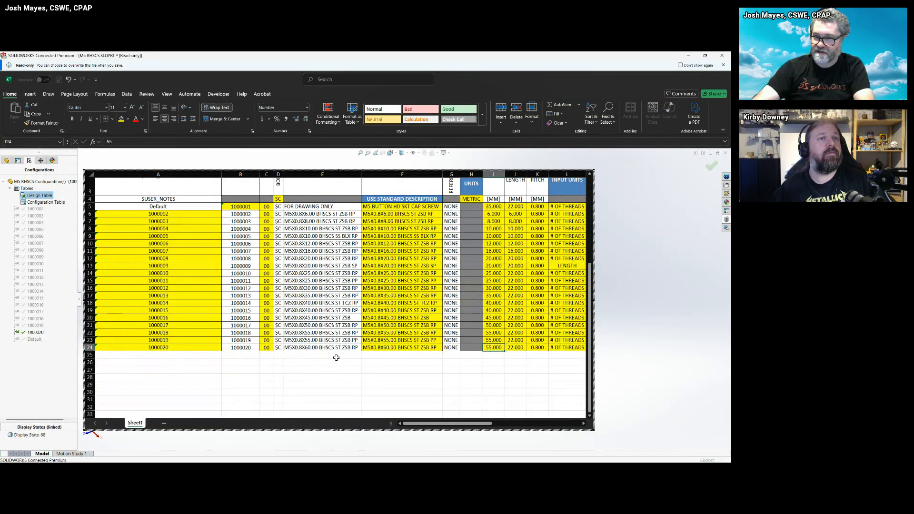
{"action": "type", "text": "60"}
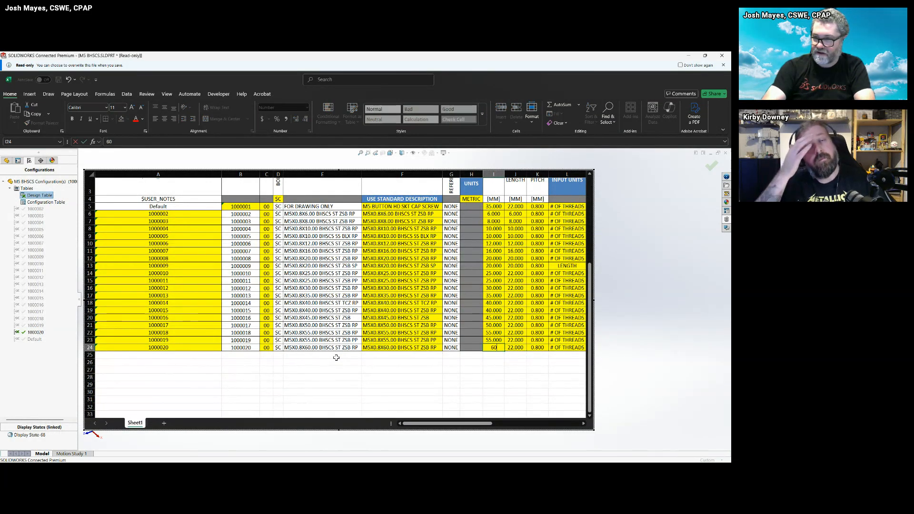
{"action": "key", "text": "Tab"}
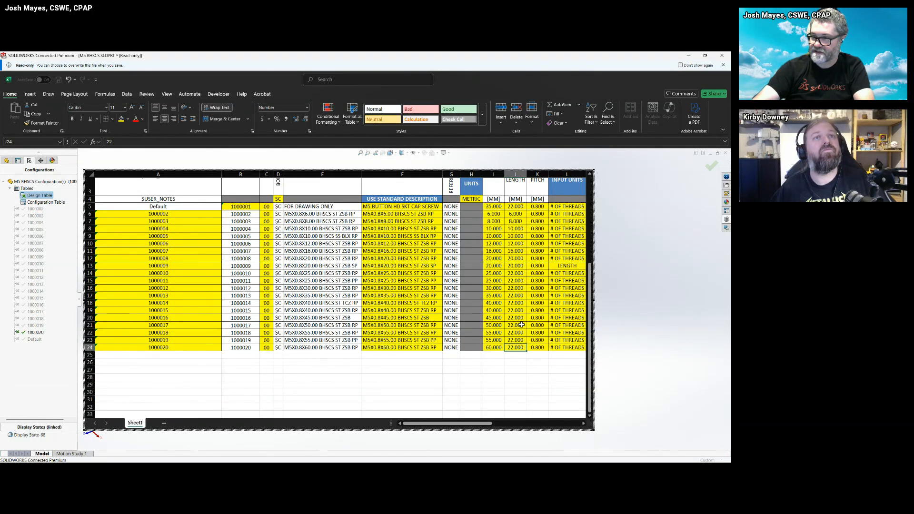
Examine row 24's thread pitch, patch states and the available patch input units in L24
{"action": "key", "text": "Tab"}
{"action": "key", "text": "Tab"}
{"action": "key", "text": "Tab"}
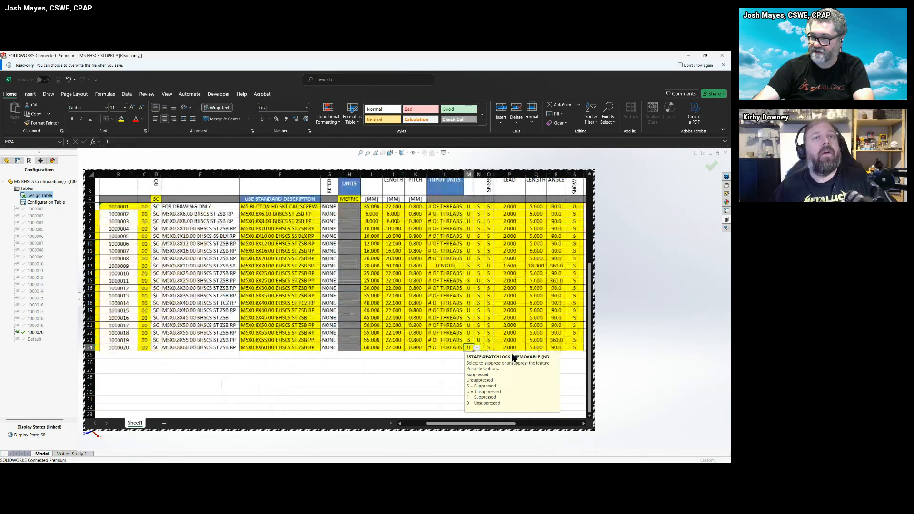
{"action": "key", "text": "Tab"}
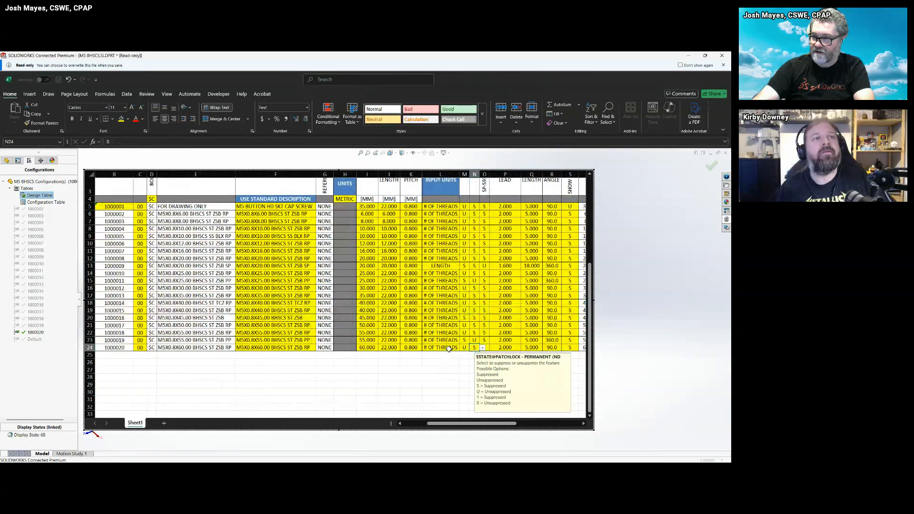
{"action": "left_click", "coordinate": [449, 347]}
{"action": "scroll", "coordinate": [419, 258], "scroll_direction": "down", "scroll_amount": 3}
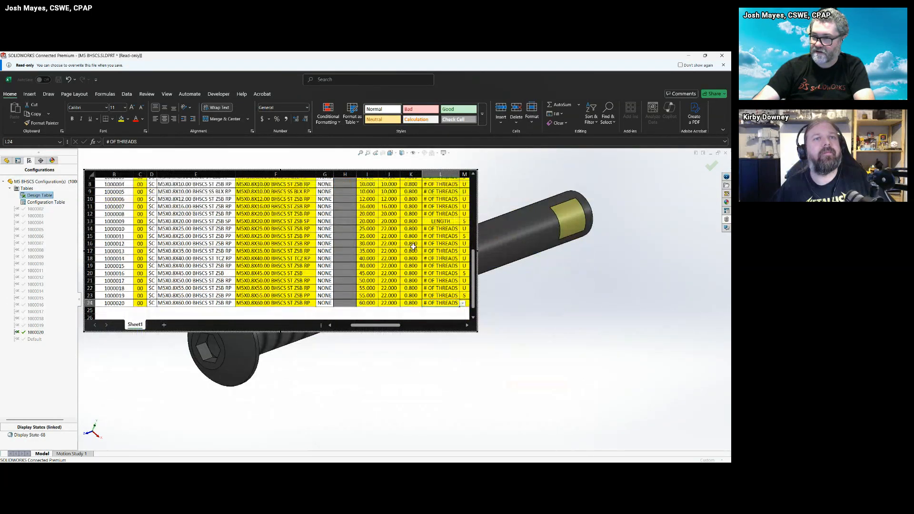
{"action": "key", "text": "Tab"}
{"action": "left_click", "coordinate": [455, 281]}
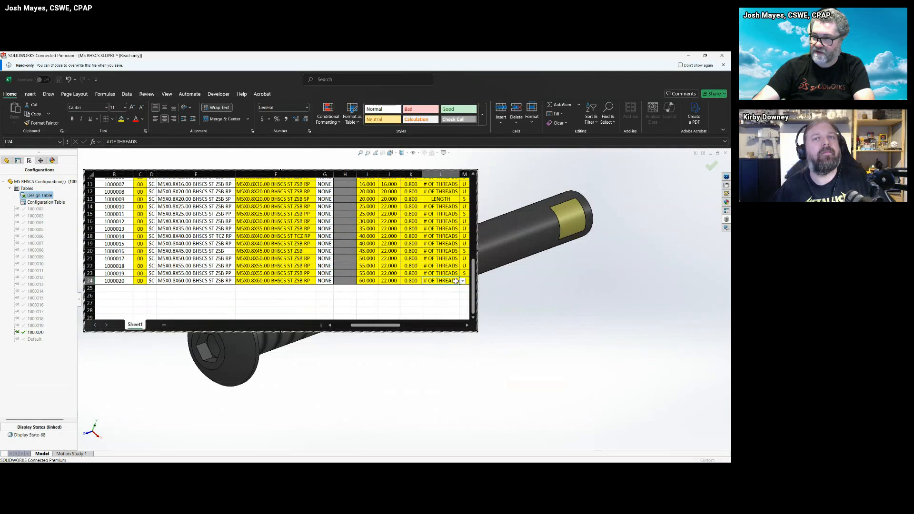
{"action": "left_click", "coordinate": [463, 283]}
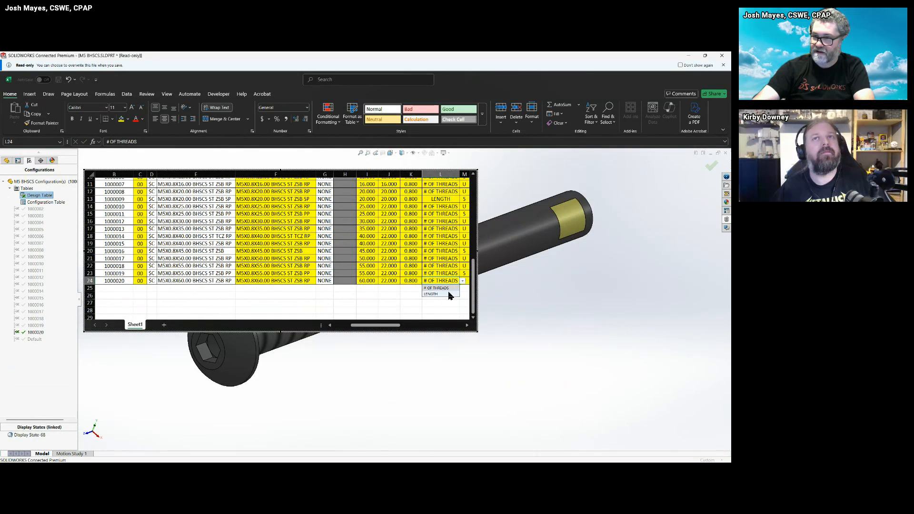
{"action": "left_click", "coordinate": [447, 280]}
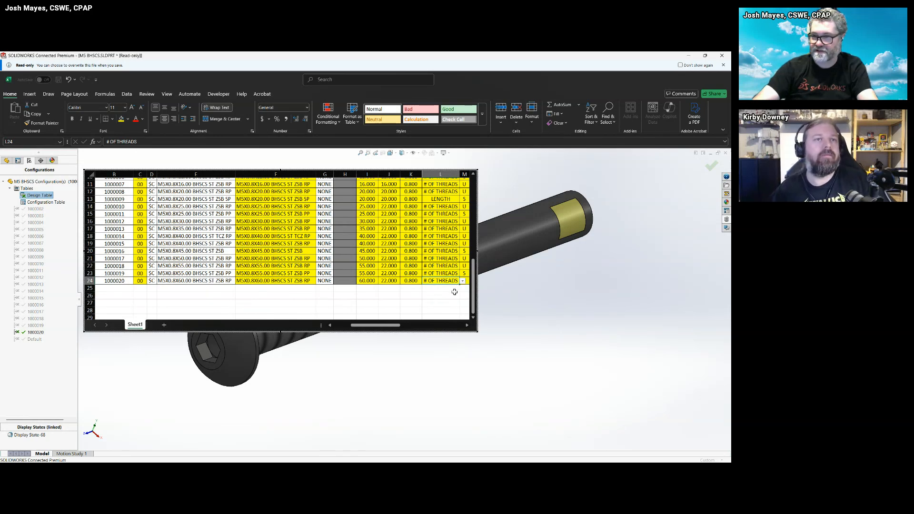
Exit the design table to apply the new length, and activate configurations 1000019 and 1000020 in turn to compare them
{"action": "left_click", "coordinate": [541, 292]}
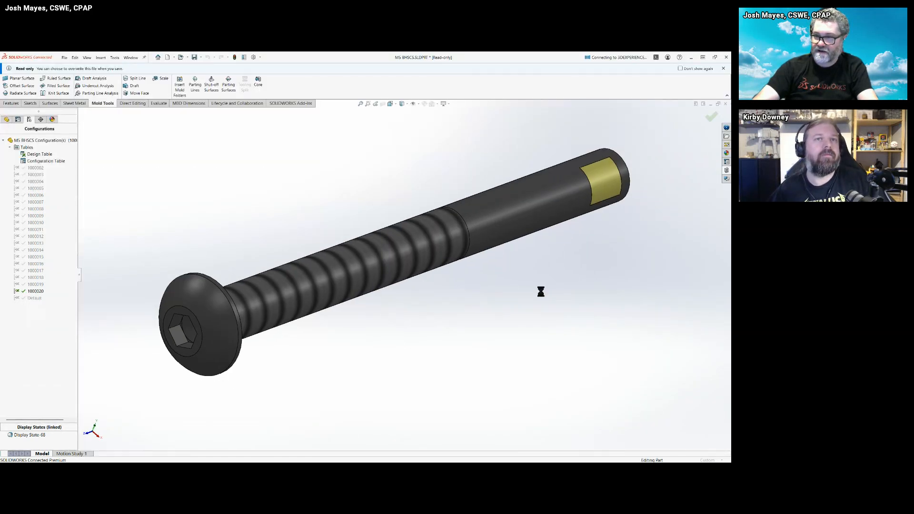
{"action": "double_click", "coordinate": [31, 284]}
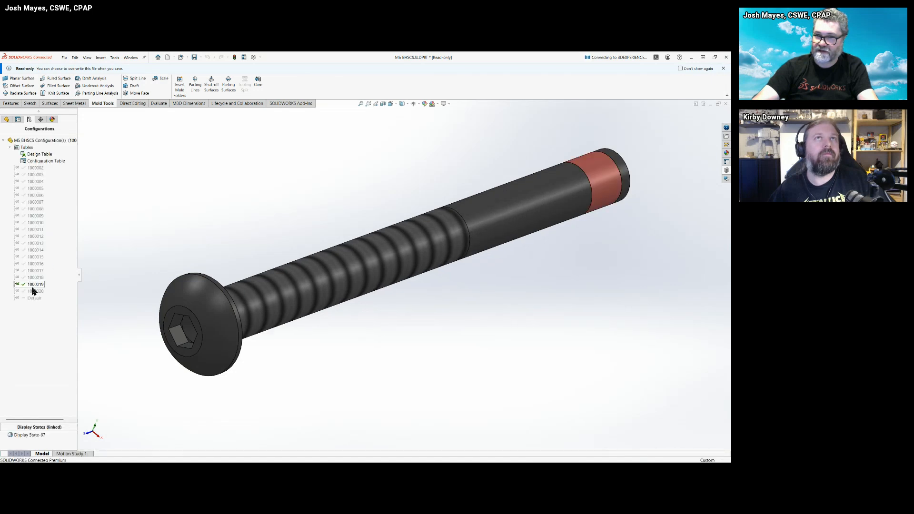
{"action": "double_click", "coordinate": [34, 291]}
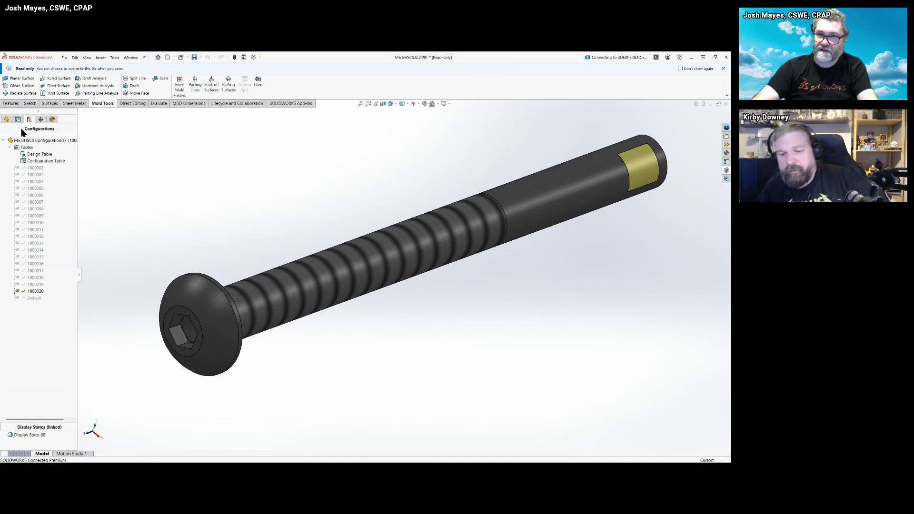
Return to the part's feature tree, switch to the M5 BHSCS drawing, and close that drawing without saving changes
{"action": "left_click", "coordinate": [6, 119]}
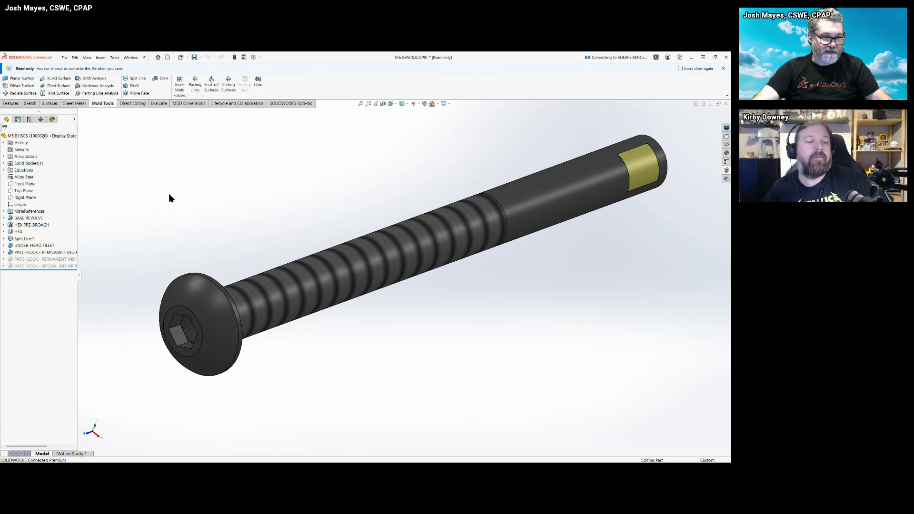
{"action": "key", "text": "ctrl+Tab"}
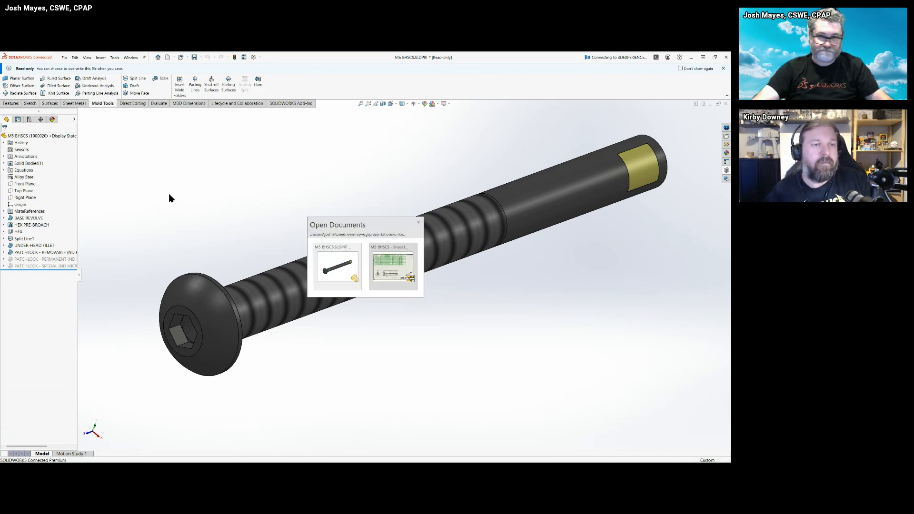
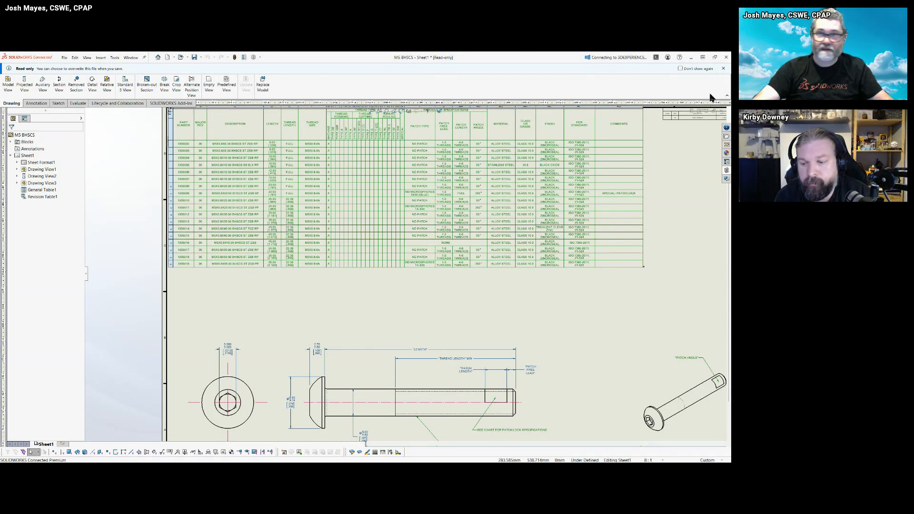
{"action": "left_click", "coordinate": [725, 117]}
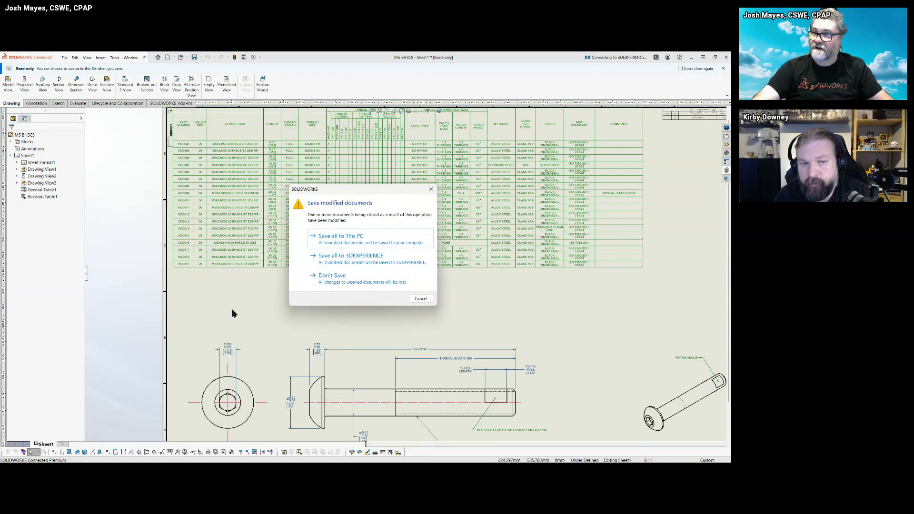
{"action": "left_click", "coordinate": [339, 277]}
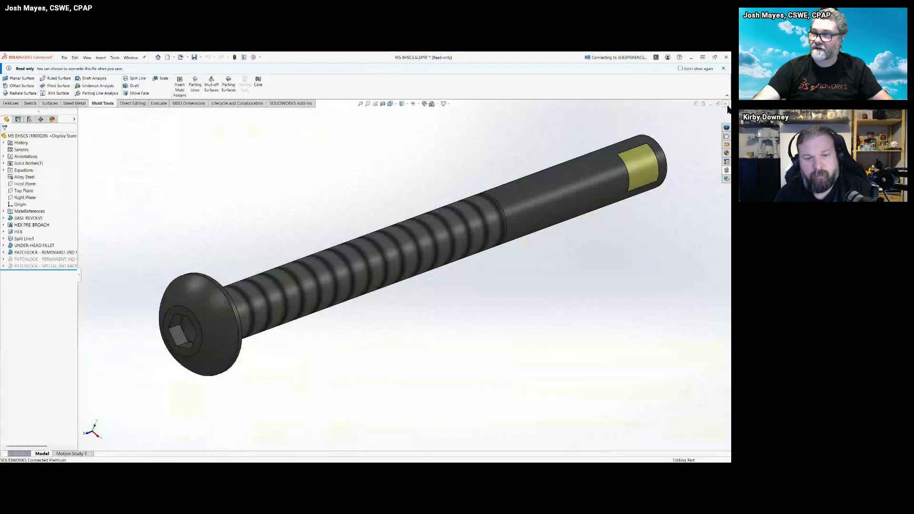
Close the M5 BHSCS part without saving changes, and open the recent Flange Support assembly document
{"action": "left_click", "coordinate": [726, 103]}
{"action": "left_click", "coordinate": [416, 277]}
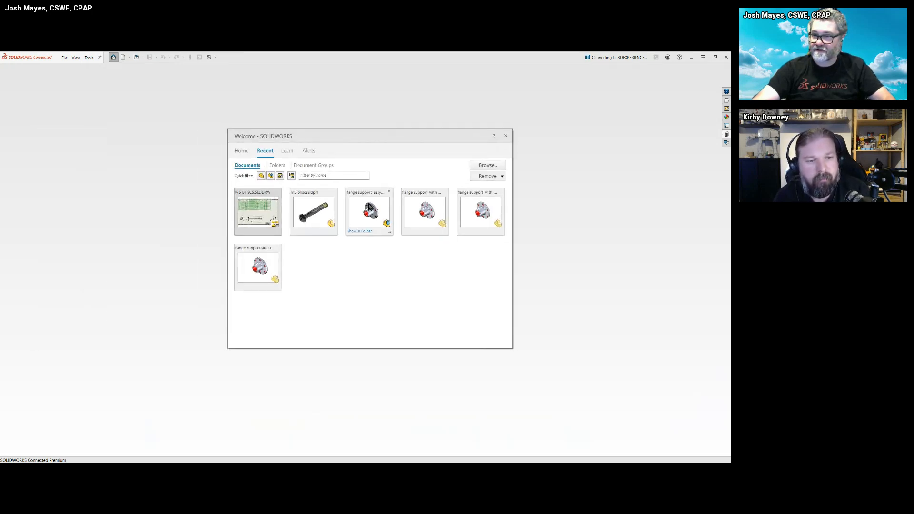
{"action": "left_click", "coordinate": [369, 207]}
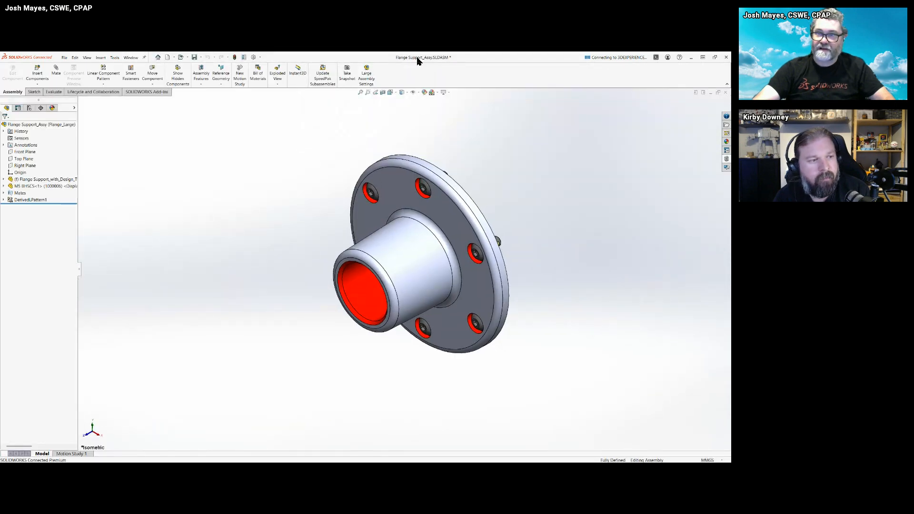
View the assembly's configurations, return to its feature tree, and open the Flange Support_with_Design_Table component as a part
{"action": "left_click", "coordinate": [29, 109]}
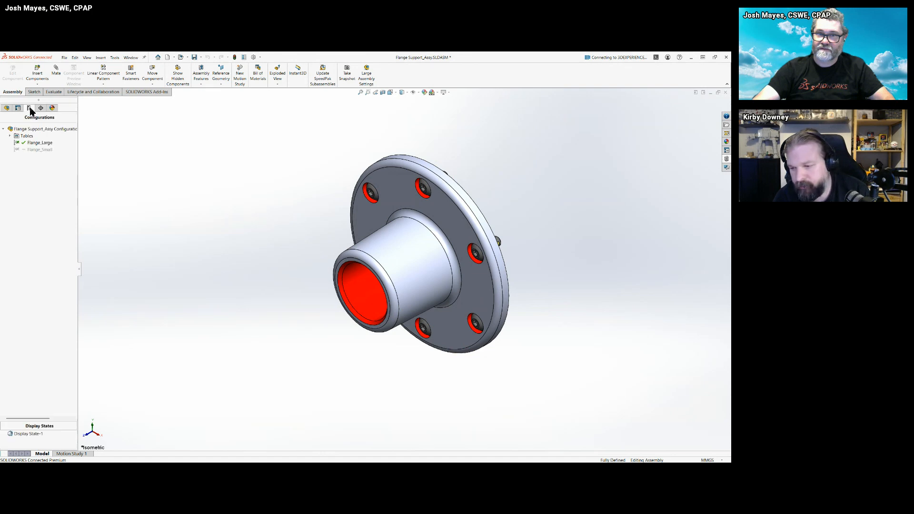
{"action": "left_click", "coordinate": [7, 108]}
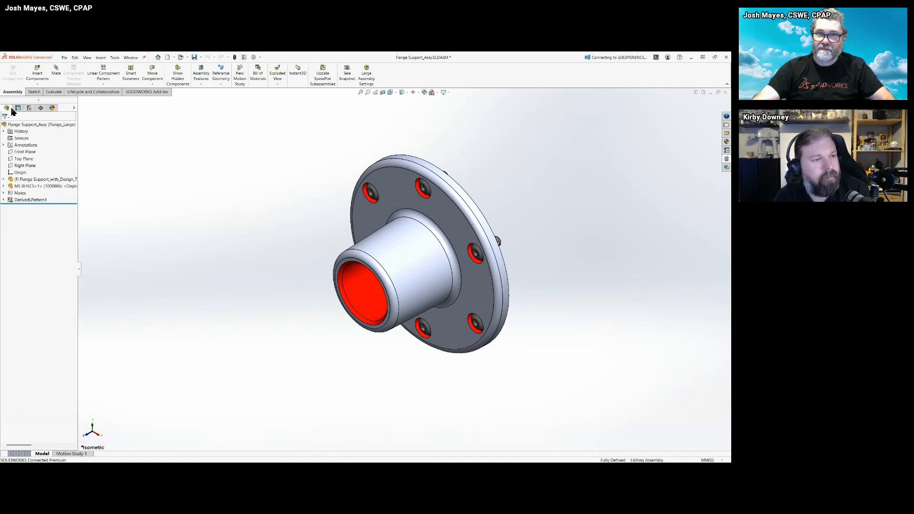
{"action": "right_click", "coordinate": [35, 182]}
{"action": "key", "text": "Escape"}
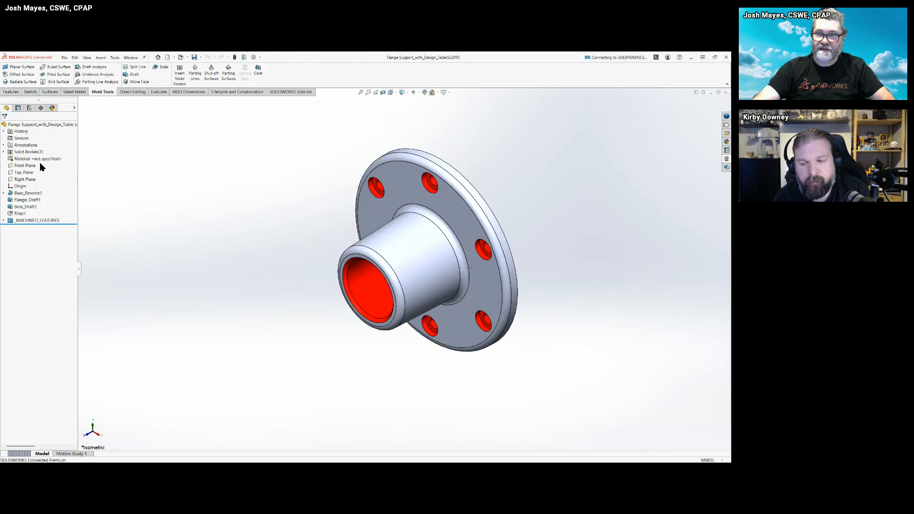
Review the flange part's list of configurations, and expand the MACHINED_FEATURES folder in its feature tree
{"action": "left_click", "coordinate": [32, 108]}
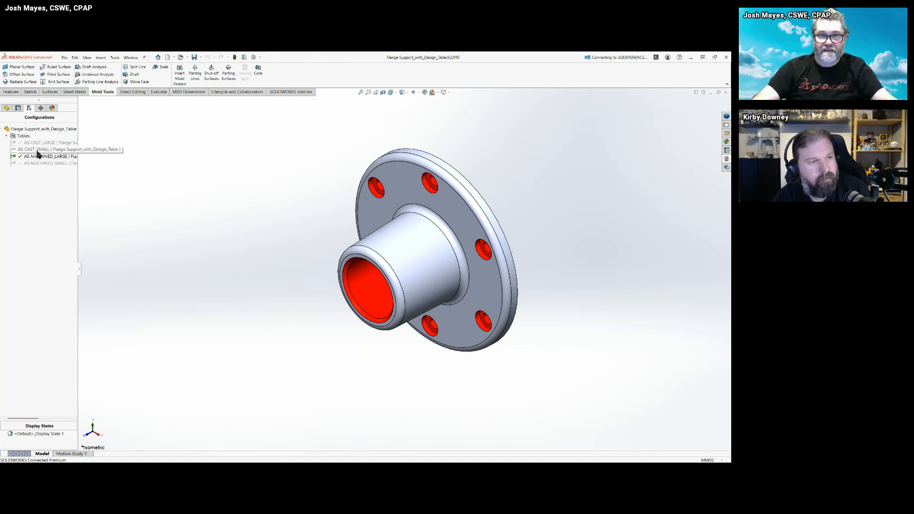
{"action": "left_click", "coordinate": [6, 108]}
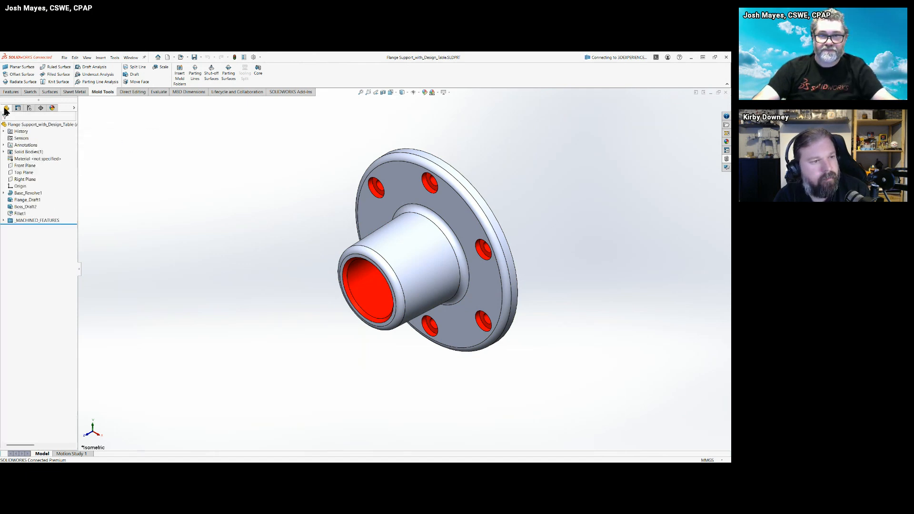
{"action": "left_click", "coordinate": [3, 221]}
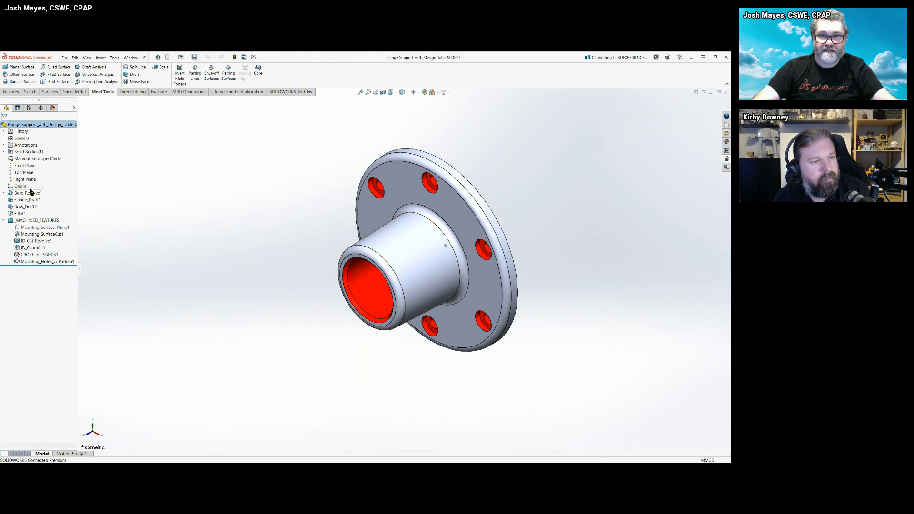
Activate configurations AS-MACHINED_SMALL and AS-MACHINED_LARGE in turn, and examine the large flange's bore, mounting face and holes from both sides
{"action": "left_click", "coordinate": [29, 109]}
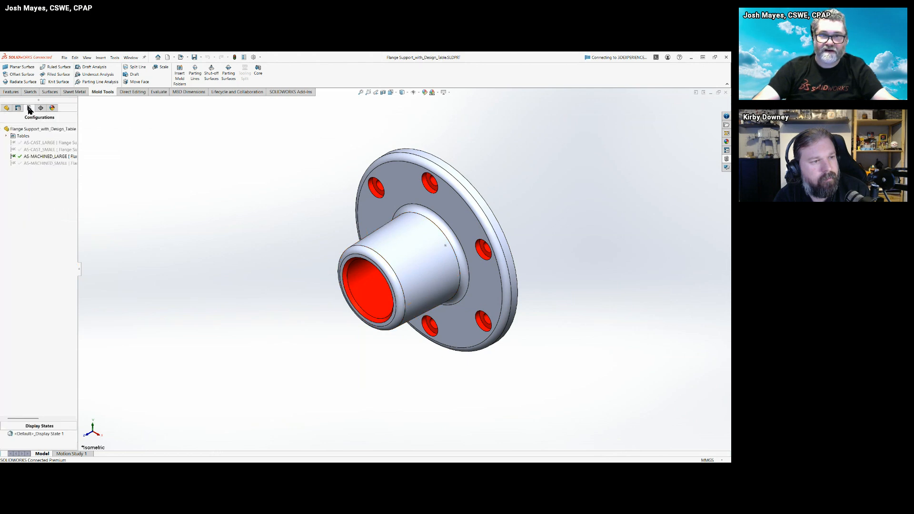
{"action": "double_click", "coordinate": [44, 163]}
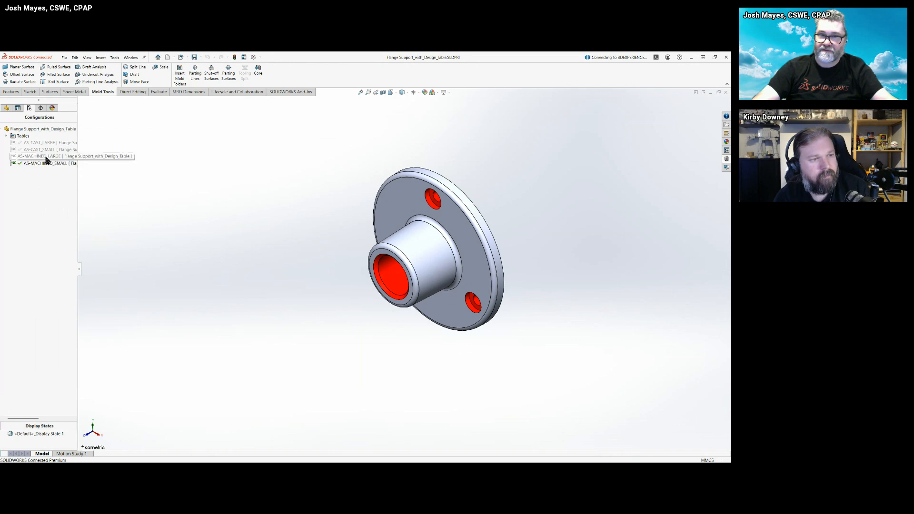
{"action": "double_click", "coordinate": [44, 156]}
{"action": "middle_click_drag", "start_coordinate": [296, 312], "coordinate": [328, 143]}
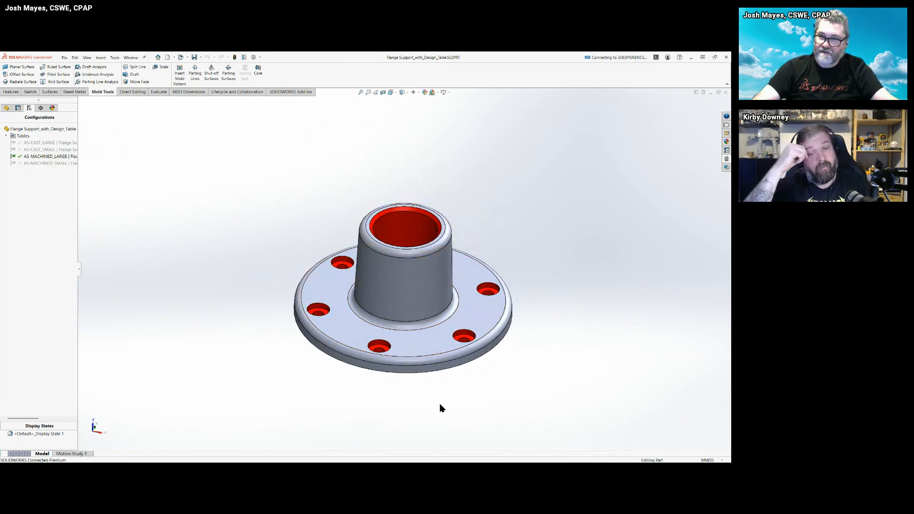
{"action": "middle_click_drag", "start_coordinate": [439, 407], "coordinate": [414, 257]}
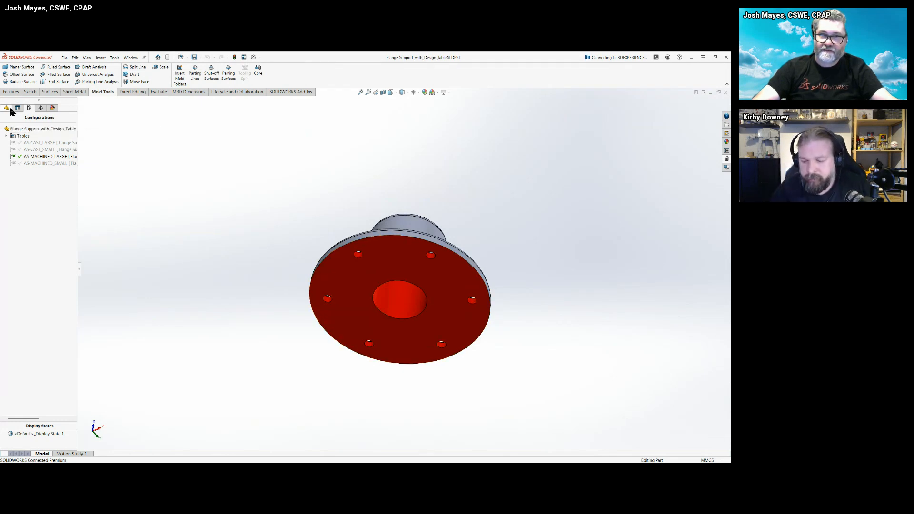
{"action": "middle_click_drag", "start_coordinate": [329, 212], "coordinate": [343, 390]}
{"action": "scroll", "coordinate": [531, 324], "scroll_direction": "down", "scroll_amount": 3}
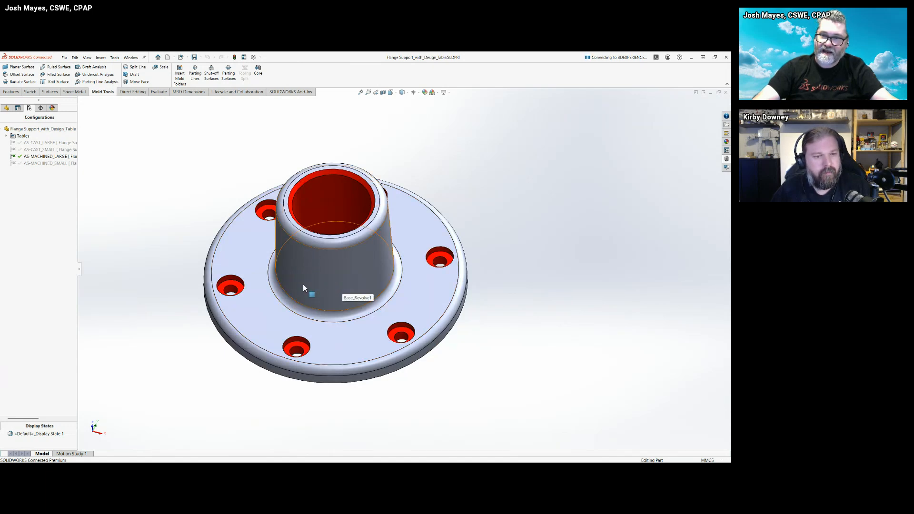
{"action": "middle_click_drag", "start_coordinate": [222, 374], "coordinate": [268, 346]}
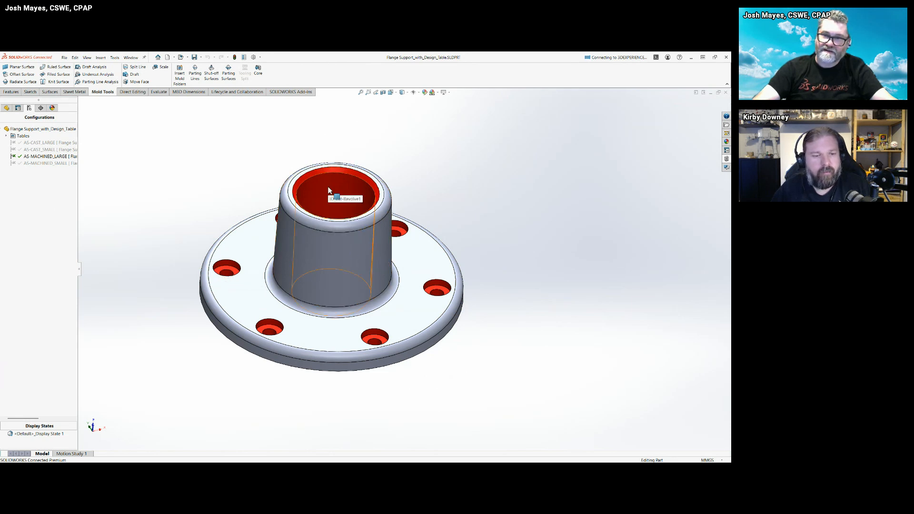
{"action": "middle_click_drag", "start_coordinate": [248, 190], "coordinate": [344, 154]}
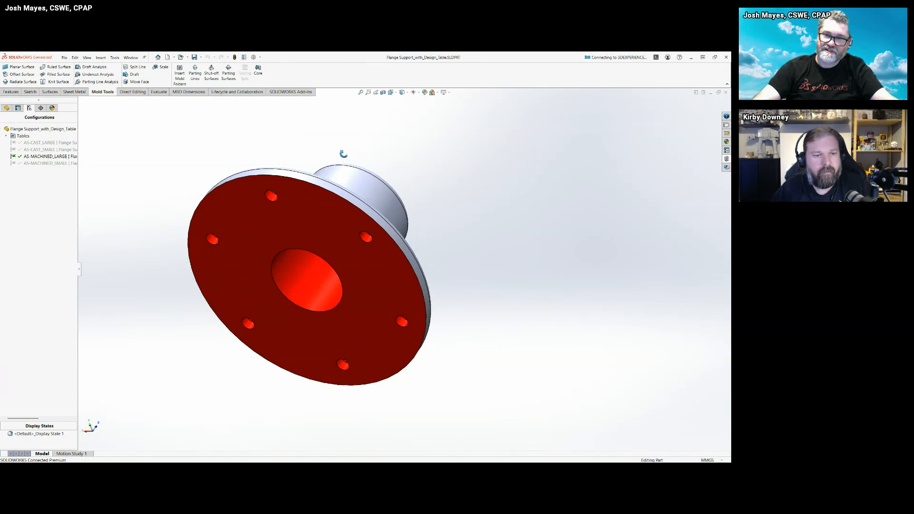
Activate configuration AS-CAST_LARGE, and examine the cast flange and the contents of its MACHINED_FEATURES folder
{"action": "double_click", "coordinate": [37, 144]}
{"action": "left_click", "coordinate": [6, 107]}
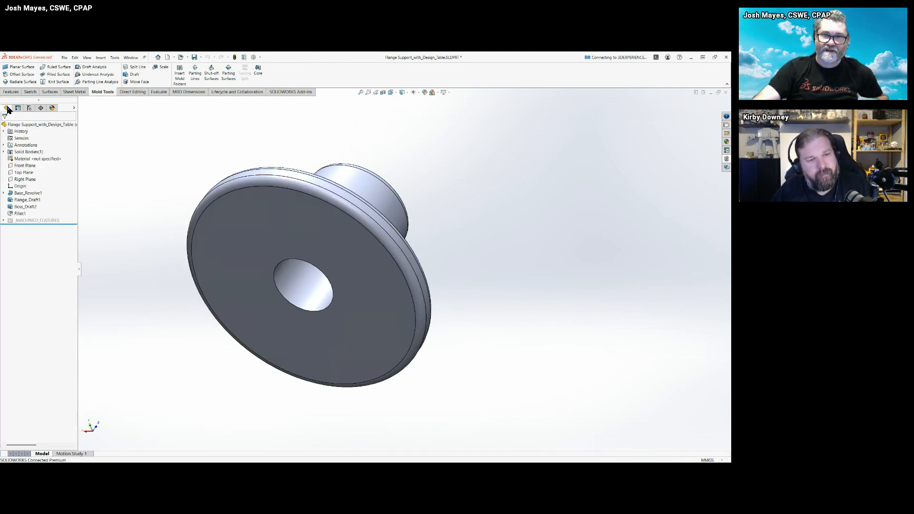
{"action": "left_click", "coordinate": [4, 221]}
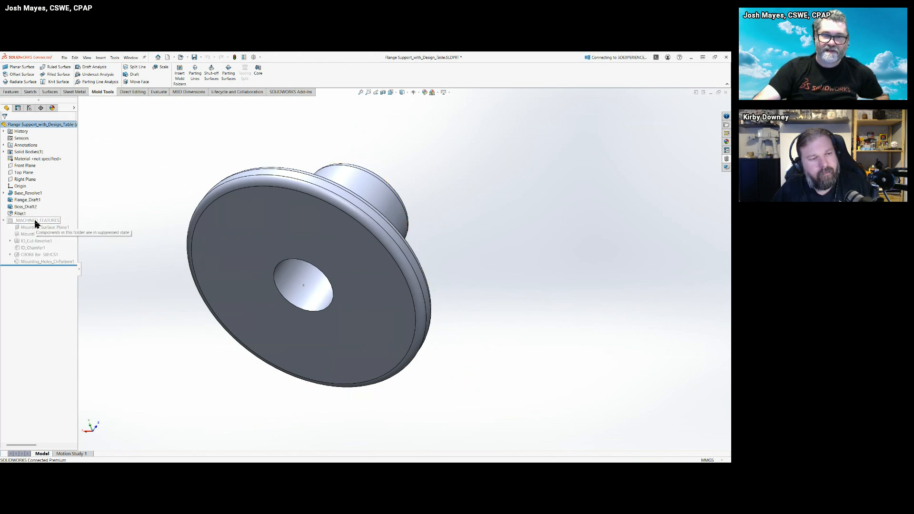
{"action": "left_click", "coordinate": [4, 221]}
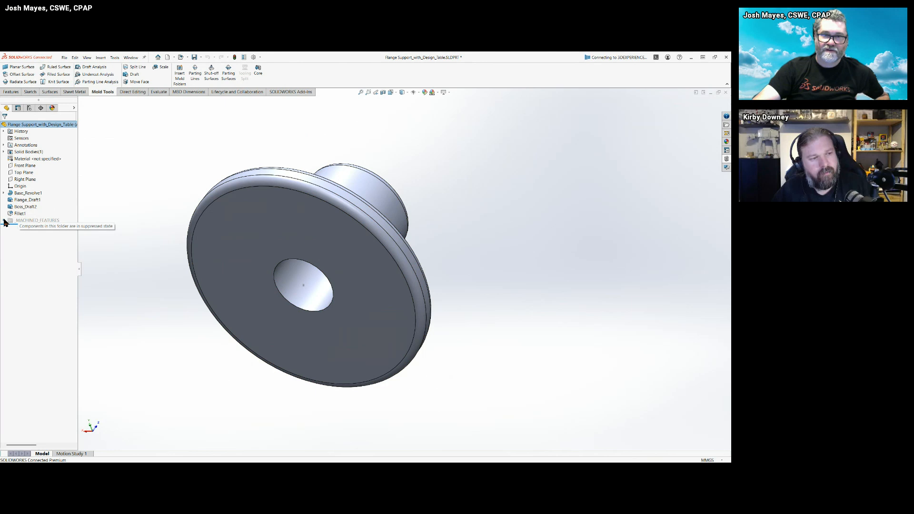
{"action": "middle_click_drag", "start_coordinate": [214, 159], "coordinate": [165, 231]}
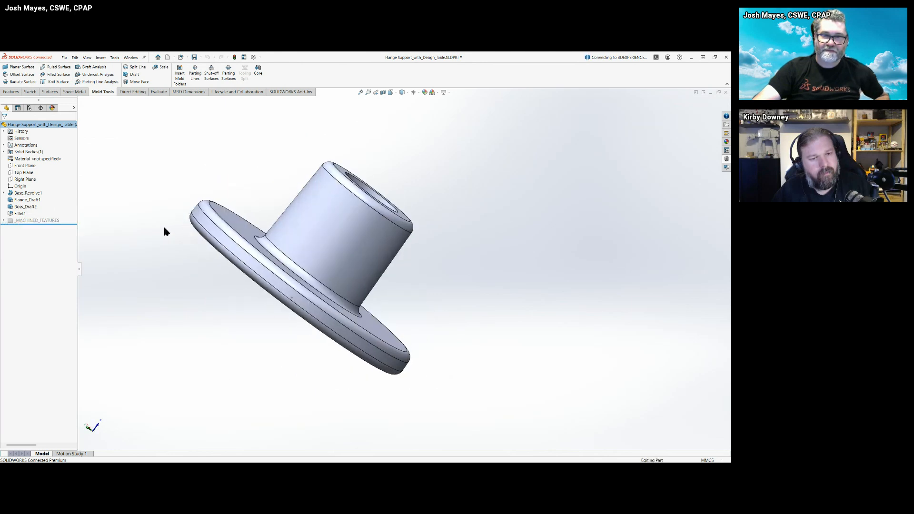
{"action": "left_click", "coordinate": [5, 221]}
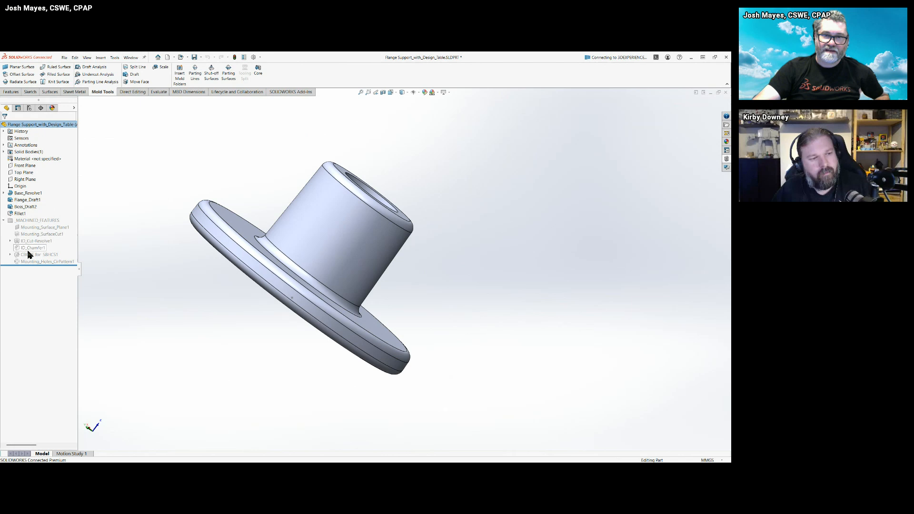
{"action": "left_click", "coordinate": [4, 221]}
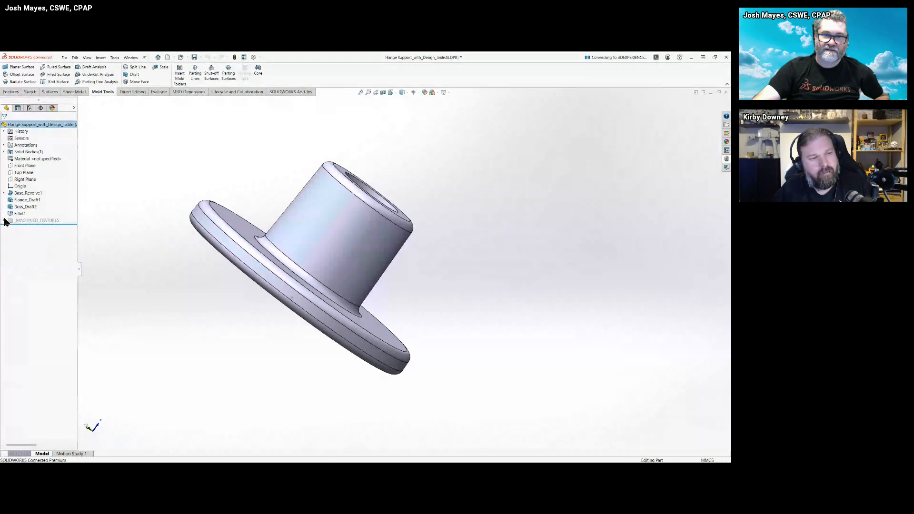
Open the existing Excel design table without adding new rows or columns, look over its parameters, and close it
{"action": "left_click", "coordinate": [29, 108]}
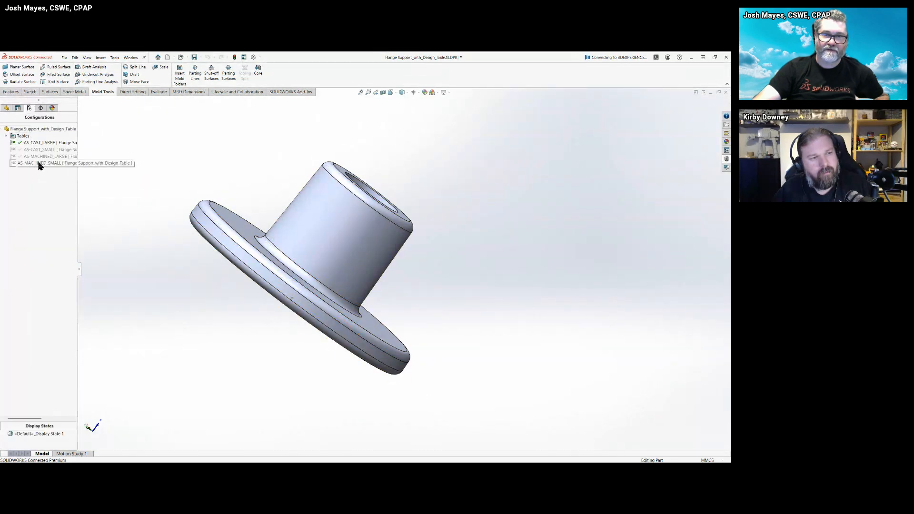
{"action": "left_click", "coordinate": [6, 135]}
{"action": "right_click", "coordinate": [37, 144]}
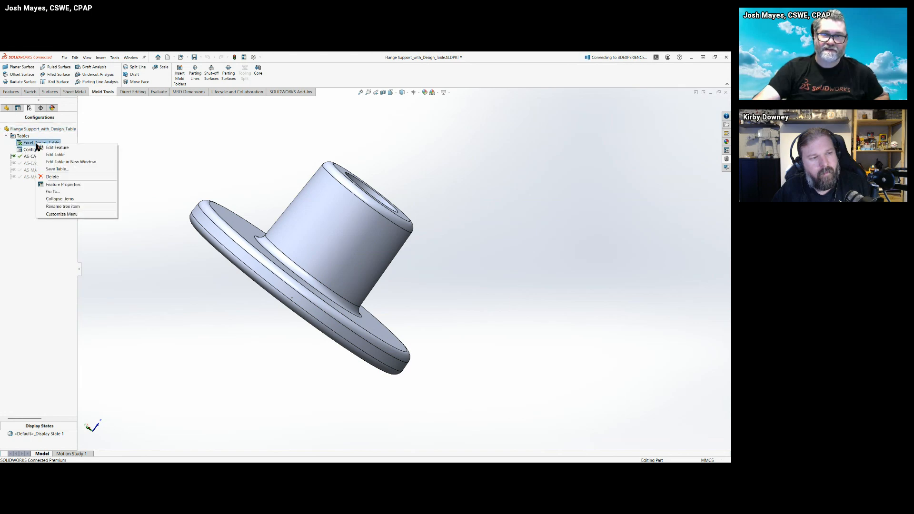
{"action": "left_click", "coordinate": [59, 156]}
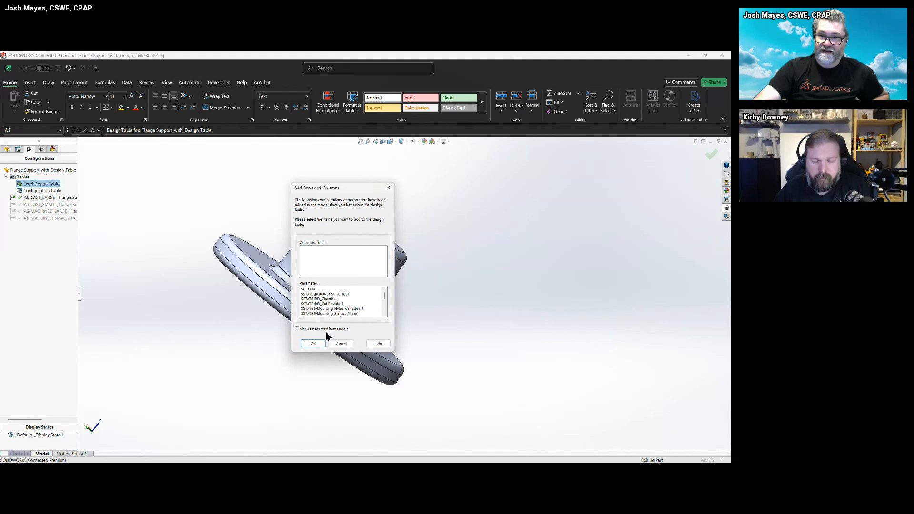
{"action": "left_click", "coordinate": [346, 344]}
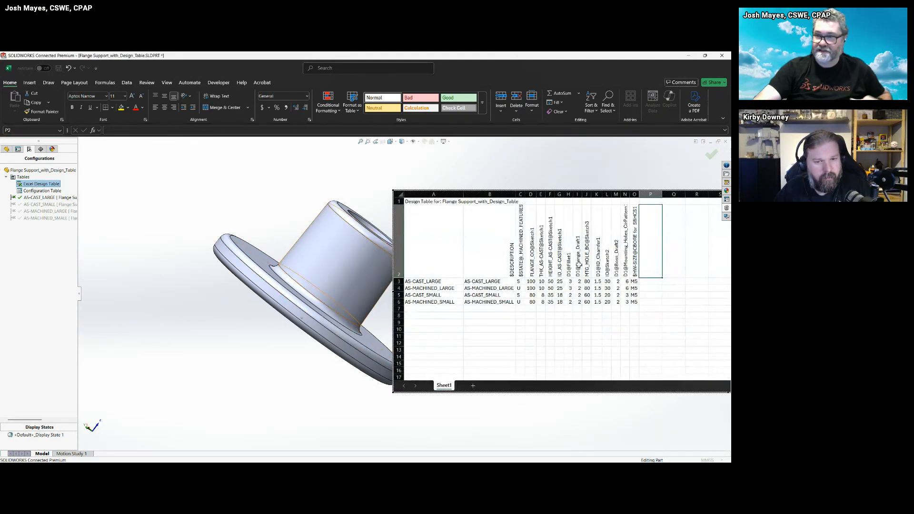
{"action": "left_click_drag", "start_coordinate": [559, 193], "coordinate": [266, 180]}
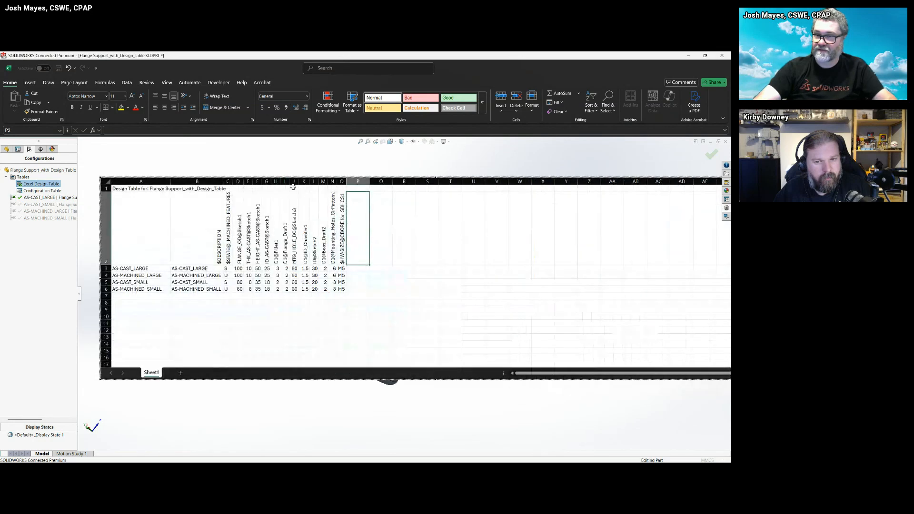
{"action": "left_click", "coordinate": [273, 159]}
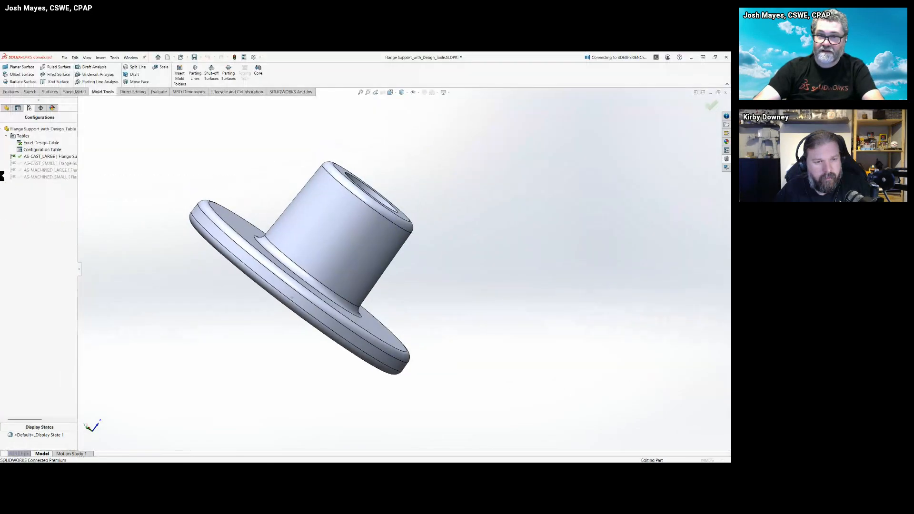
Delete the existing Excel design table from the part, keeping its configurations
{"action": "right_click", "coordinate": [36, 142]}
{"action": "left_click", "coordinate": [49, 178]}
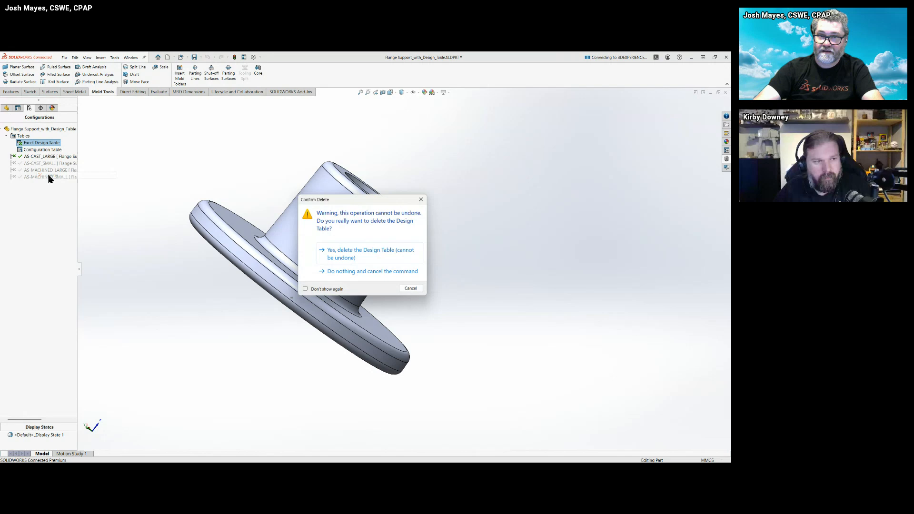
{"action": "left_click", "coordinate": [382, 262]}
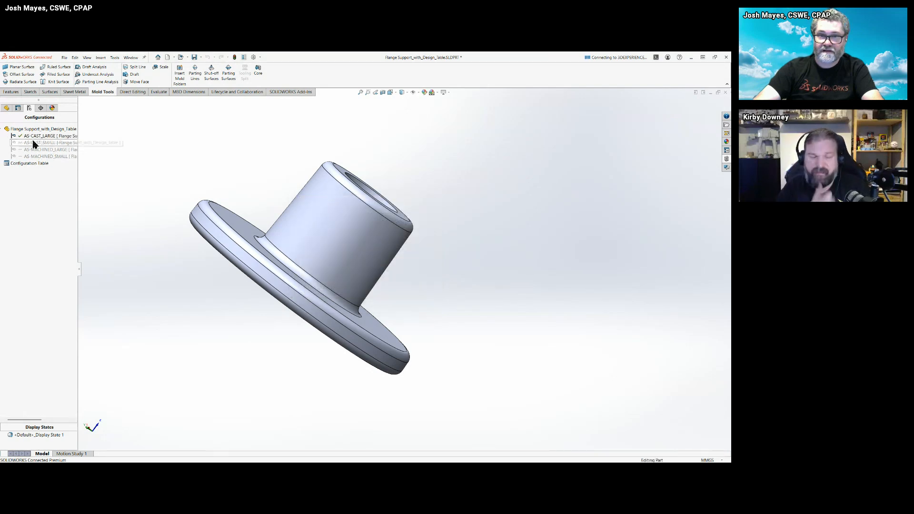
{"action": "left_click", "coordinate": [6, 108]}
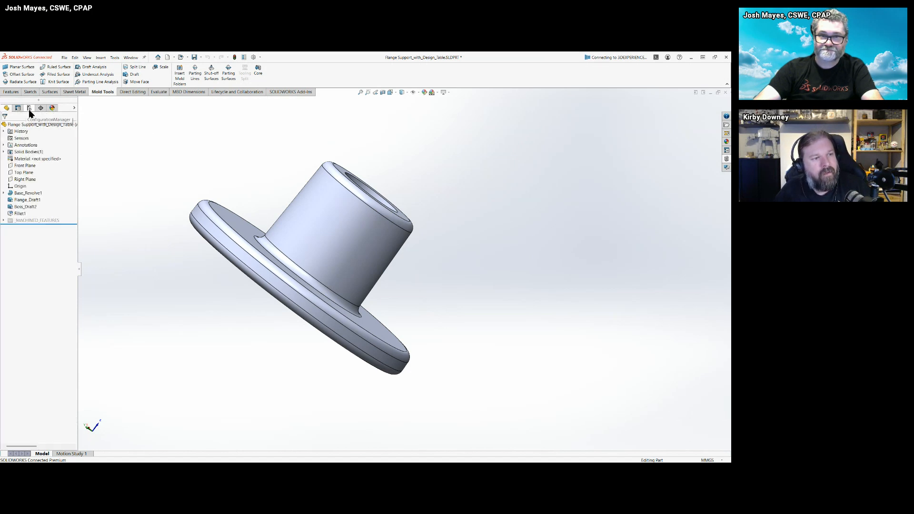
{"action": "left_click", "coordinate": [29, 108]}
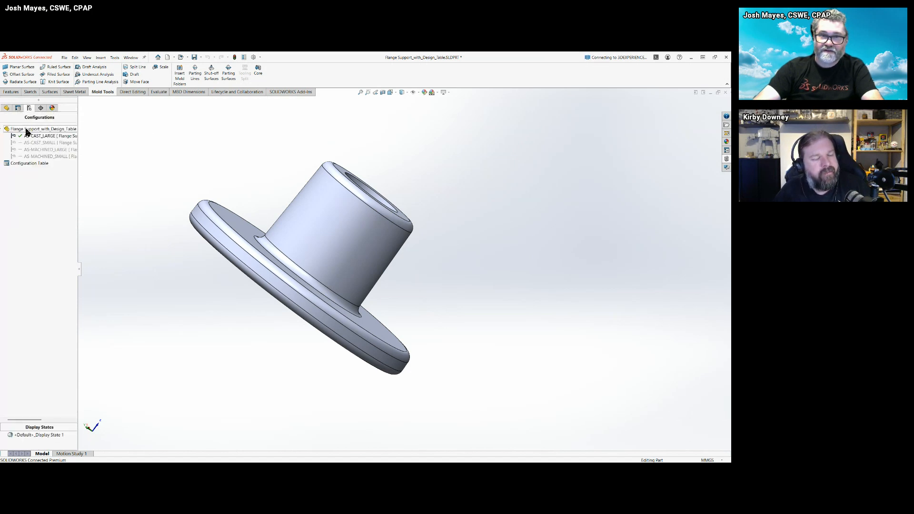
{"action": "right_click", "coordinate": [26, 132]}
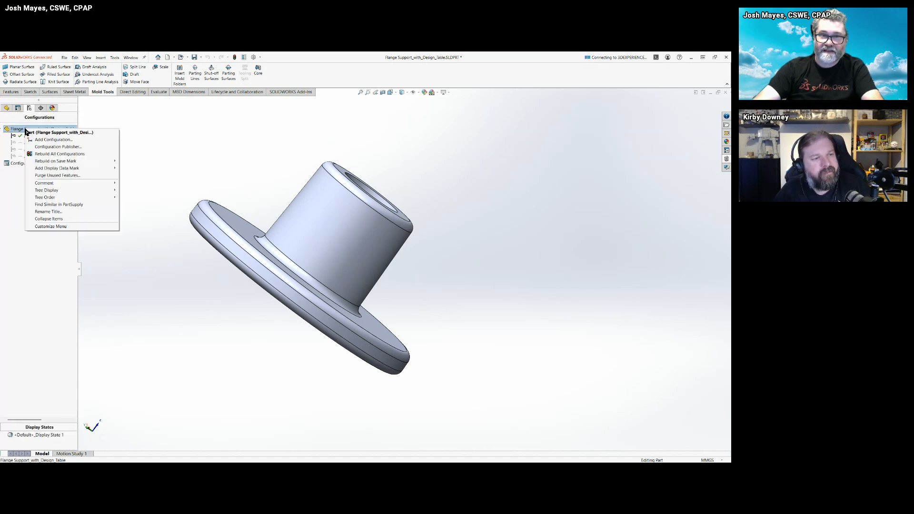
{"action": "left_click", "coordinate": [183, 133]}
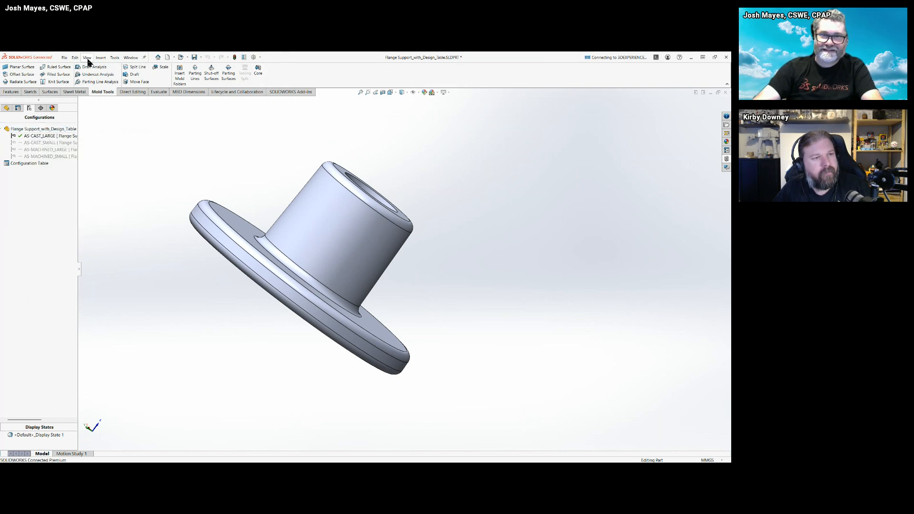
Insert a new auto-created Excel design table that allows model edits to update it
{"action": "left_click", "coordinate": [99, 58]}
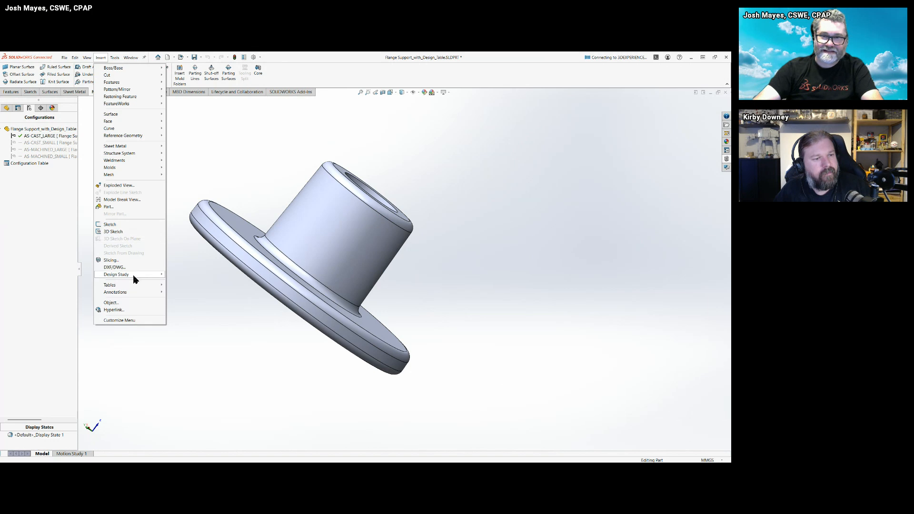
{"action": "mouse_move", "coordinate": [132, 287]}
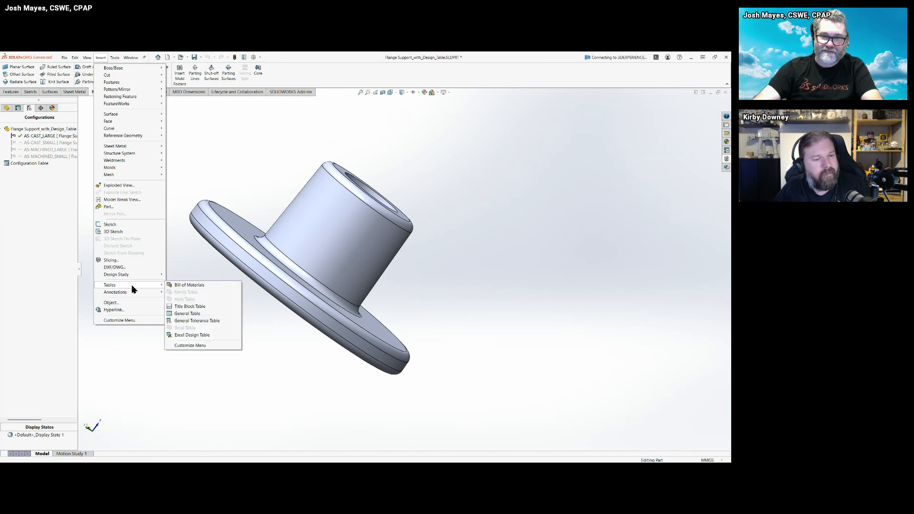
{"action": "left_click", "coordinate": [179, 336]}
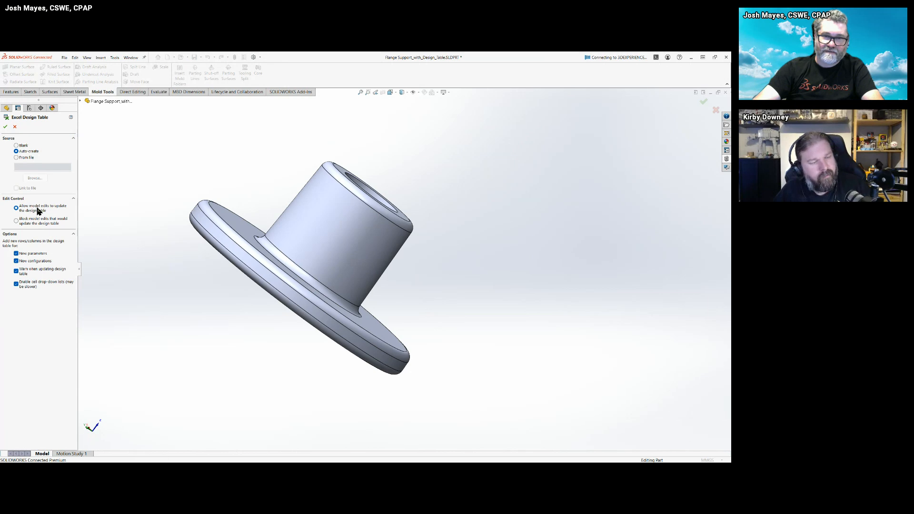
{"action": "left_click", "coordinate": [6, 126]}
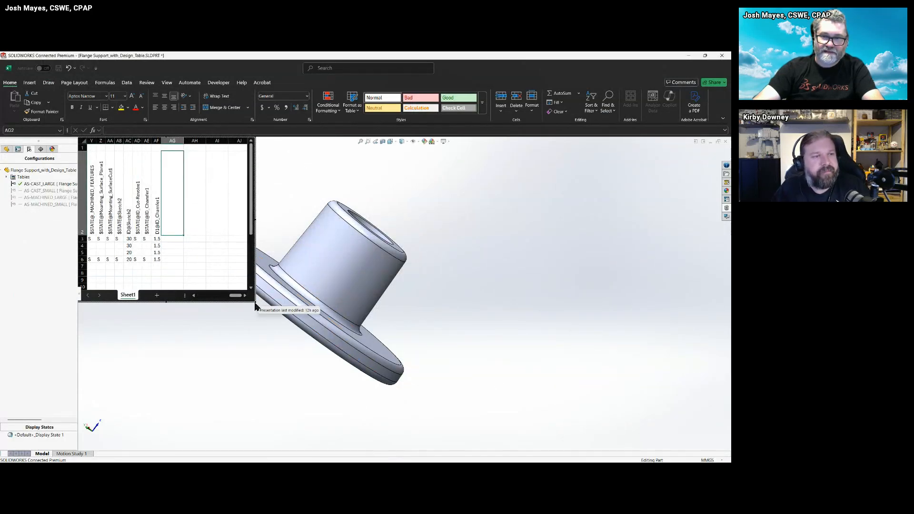
Enlarge the design table frame and return to its first column so all columns through D1@ID_Chamfer1 fit in view
{"action": "left_click_drag", "start_coordinate": [255, 301], "coordinate": [343, 339]}
{"action": "left_click_drag", "start_coordinate": [451, 333], "coordinate": [481, 336]}
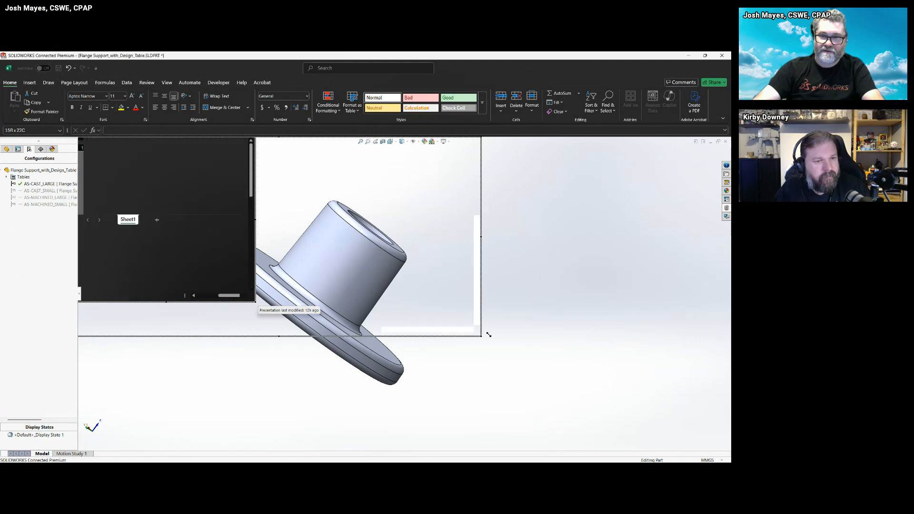
{"action": "left_click", "coordinate": [219, 278]}
{"action": "key", "text": "Left"}
{"action": "key", "text": "Left"}
{"action": "key", "text": "Left"}
{"action": "key", "text": "Left"}
{"action": "key", "text": "Left"}
{"action": "key", "text": "Left"}
{"action": "key", "text": "Left"}
{"action": "key", "text": "Left"}
{"action": "key", "text": "Left"}
{"action": "key", "text": "Left"}
{"action": "key", "text": "Left"}
{"action": "key", "text": "Left"}
{"action": "key", "text": "Left"}
{"action": "key", "text": "Left"}
{"action": "key", "text": "Left"}
{"action": "key", "text": "Left"}
{"action": "key", "text": "Left"}
{"action": "key", "text": "Left"}
{"action": "key", "text": "Left"}
{"action": "key", "text": "Left"}
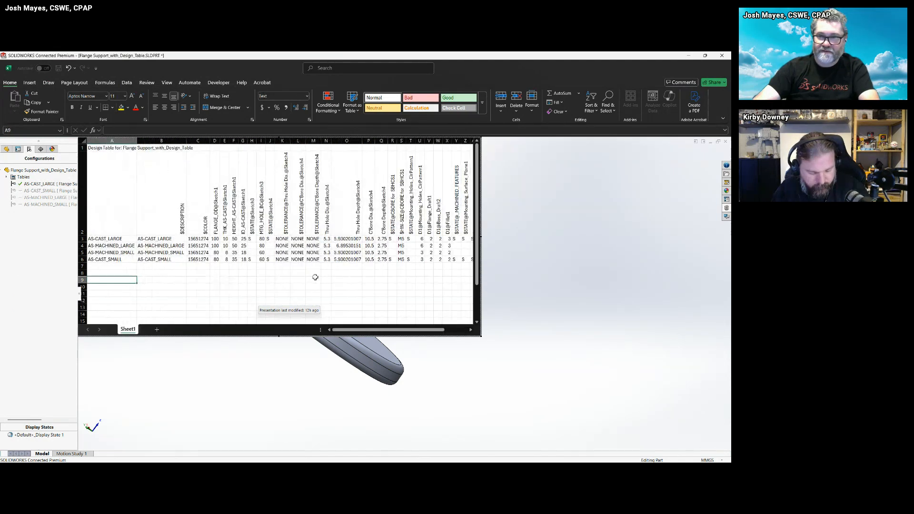
{"action": "left_click_drag", "start_coordinate": [482, 235], "coordinate": [554, 246]}
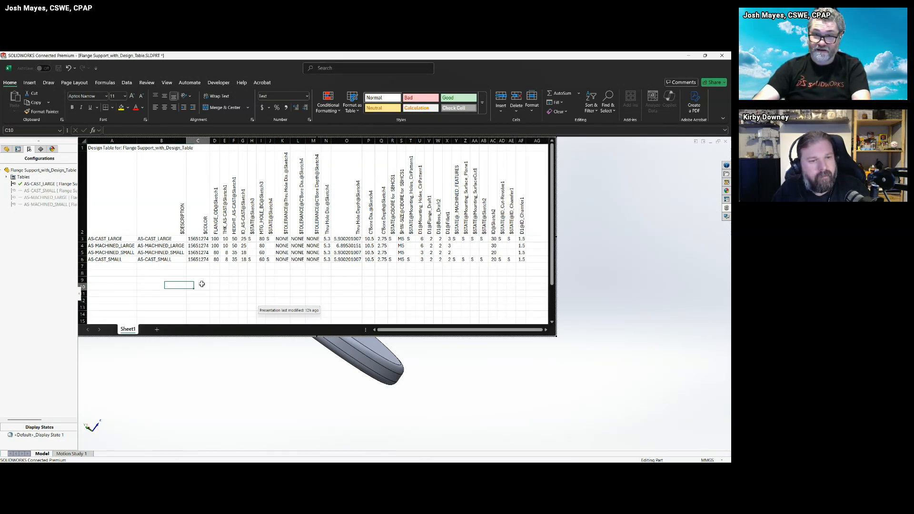
Delete the $COLOR column from the design table
{"action": "left_click", "coordinate": [203, 141]}
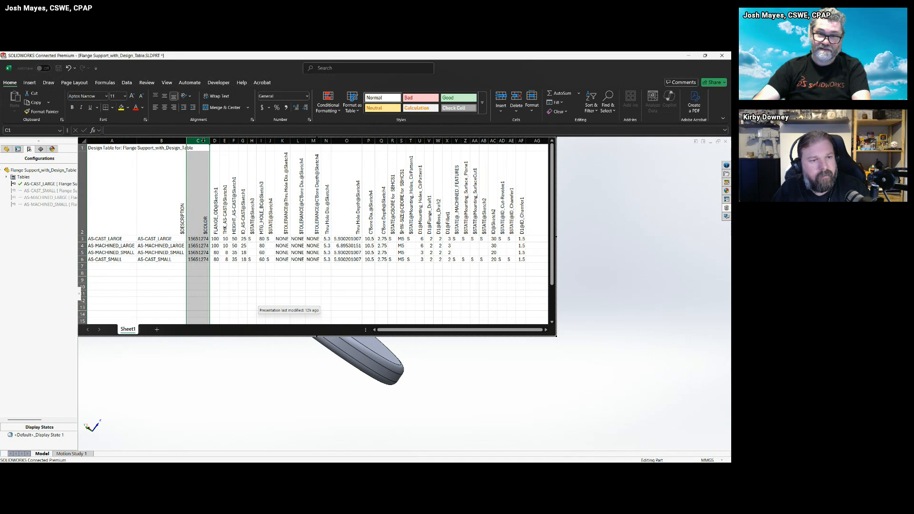
{"action": "right_click", "coordinate": [203, 141]}
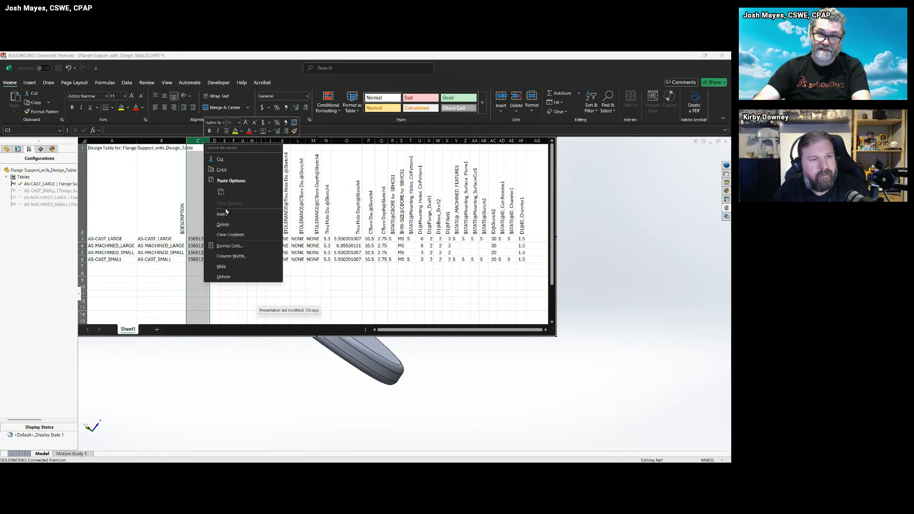
{"action": "left_click", "coordinate": [223, 224]}
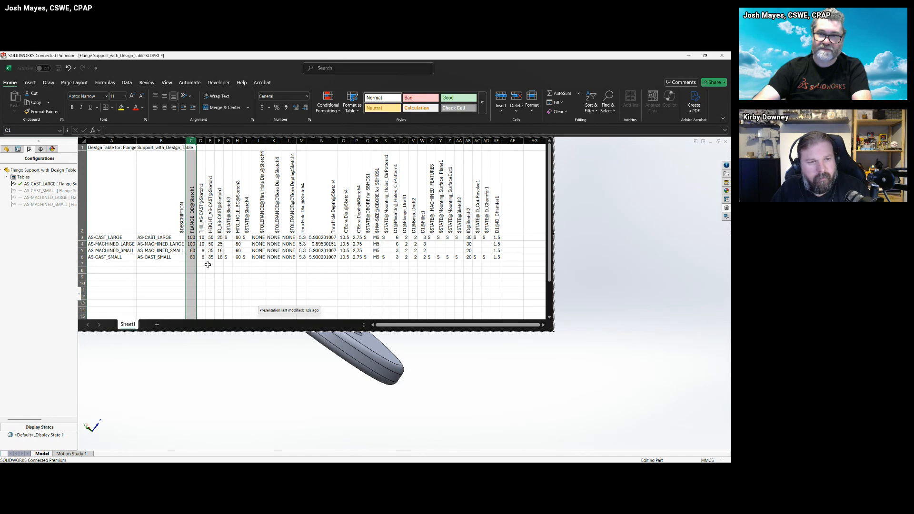
Review the AS-CAST_LARGE row and the Sketch1 dimension headers from FLANGE_OD to ID_AS-CAST
{"action": "left_click", "coordinate": [80, 238]}
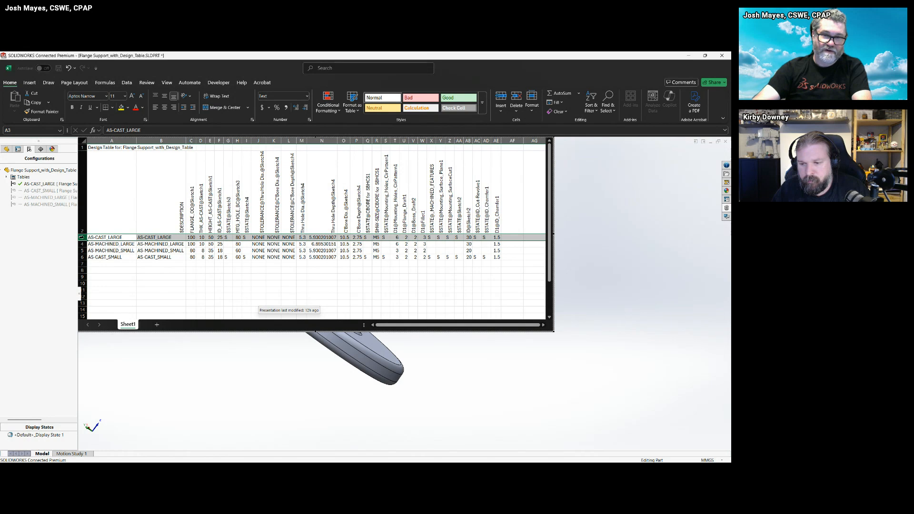
{"action": "left_click", "coordinate": [193, 226]}
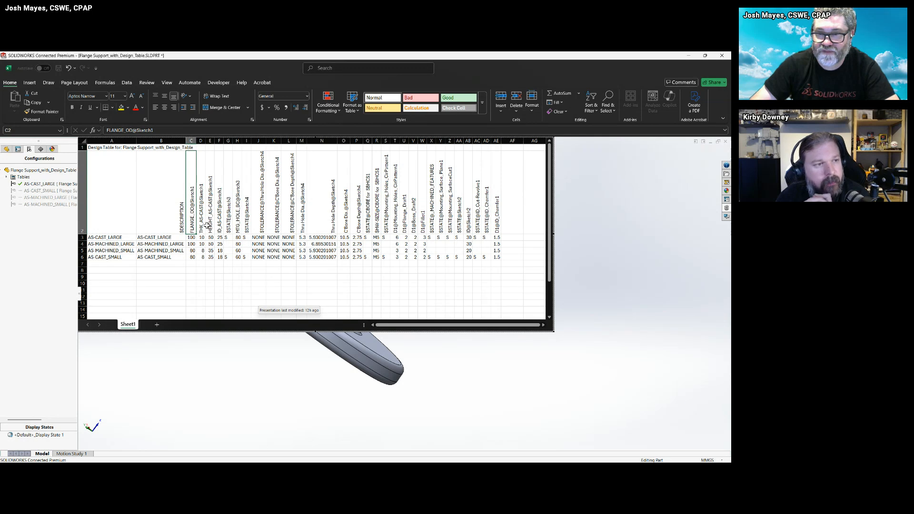
{"action": "key", "text": "Right"}
{"action": "key", "text": "Right"}
{"action": "key", "text": "Right"}
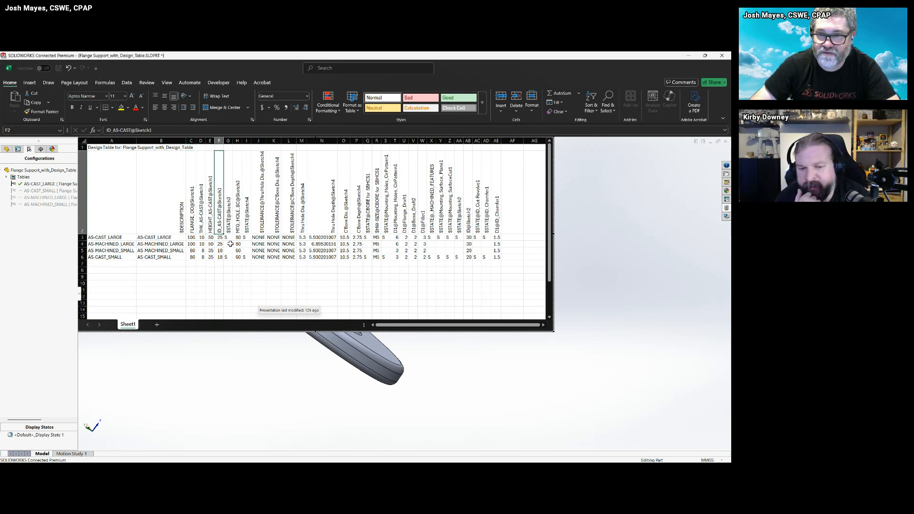
Expand the _MACHINED_FEATURES folder down to its sketches, and delete the design table columns from $STATE@Sketch3 through D1@Fillet1
{"action": "left_click", "coordinate": [228, 141]}
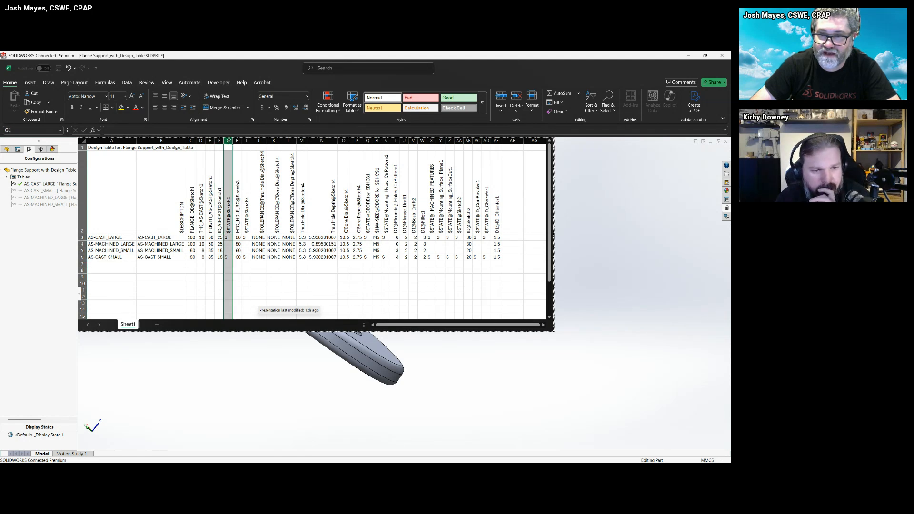
{"action": "right_click", "coordinate": [229, 142]}
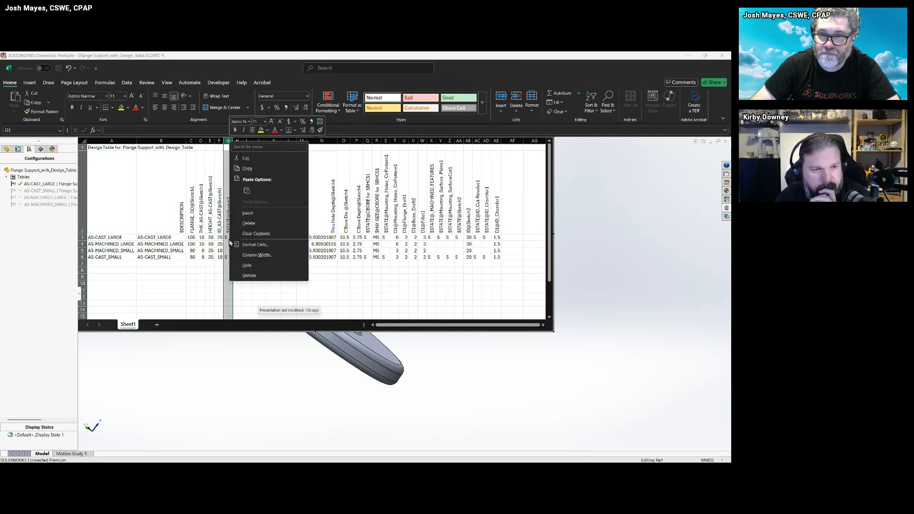
{"action": "left_click", "coordinate": [207, 273]}
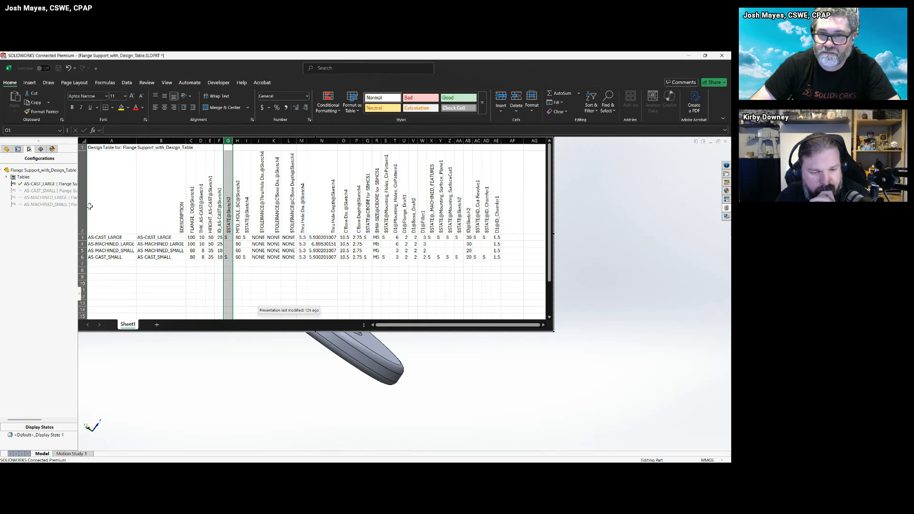
{"action": "left_click", "coordinate": [7, 149]}
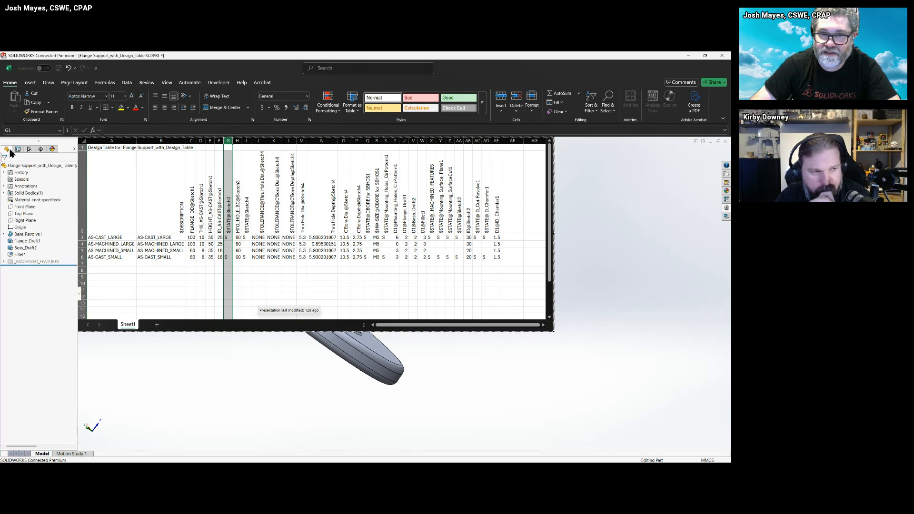
{"action": "left_click", "coordinate": [4, 261]}
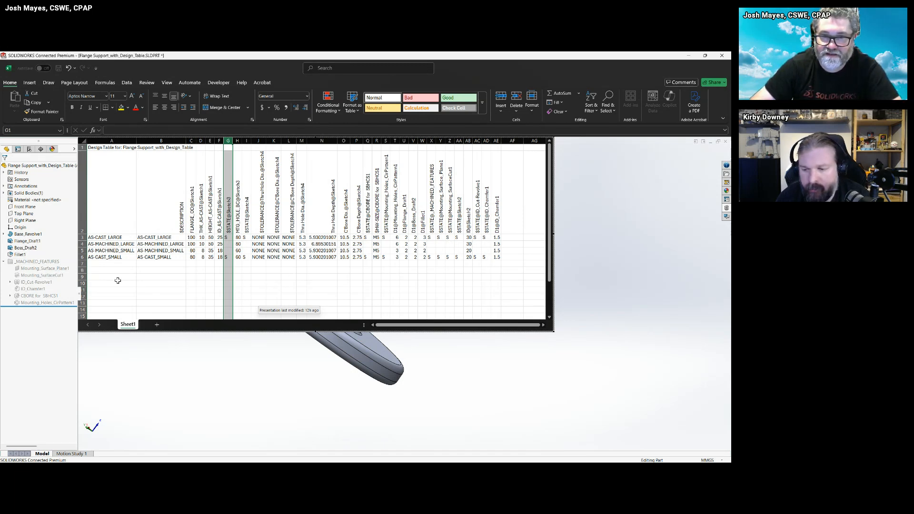
{"action": "left_click", "coordinate": [10, 283]}
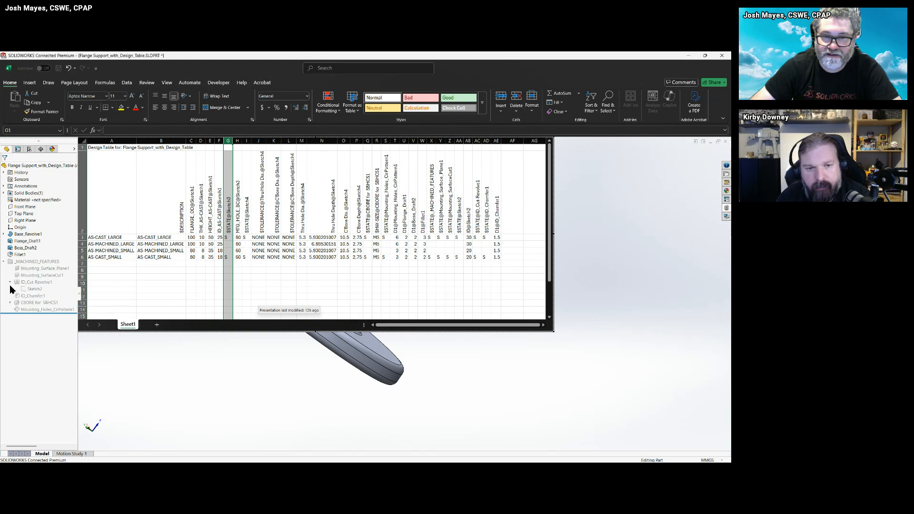
{"action": "left_click", "coordinate": [10, 304]}
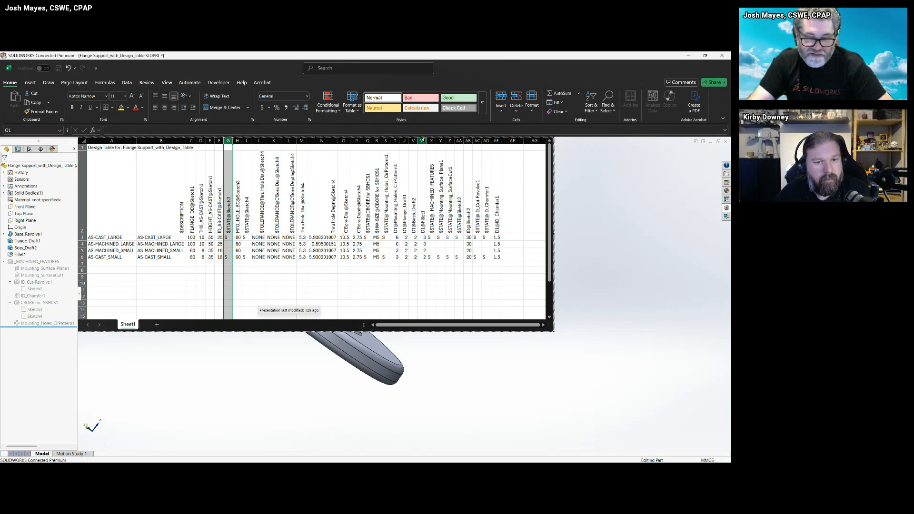
{"action": "left_click", "coordinate": [423, 141], "text": "shift"}
{"action": "right_click", "coordinate": [423, 140]}
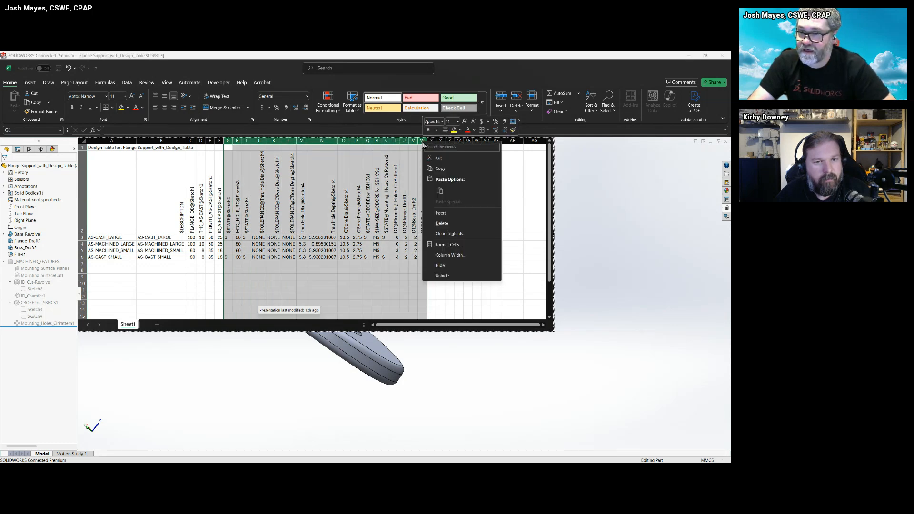
{"action": "left_click", "coordinate": [442, 223]}
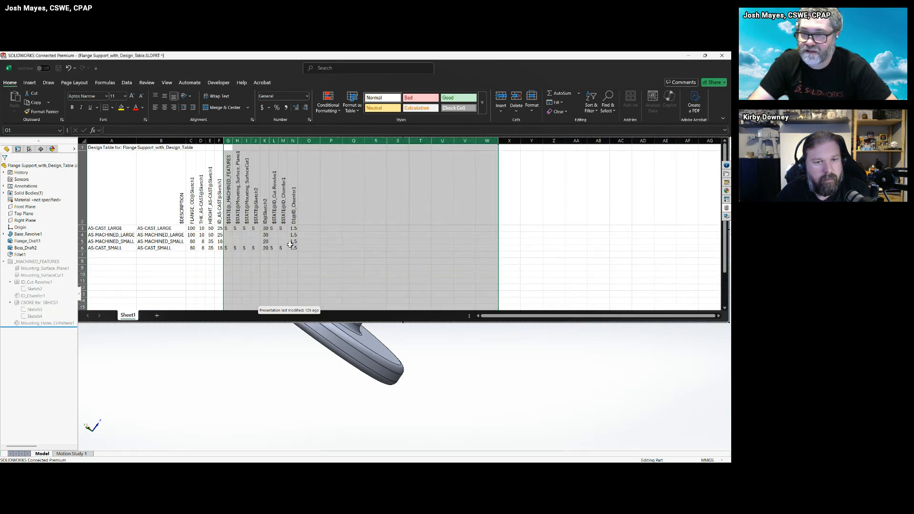
{"action": "left_click", "coordinate": [246, 299]}
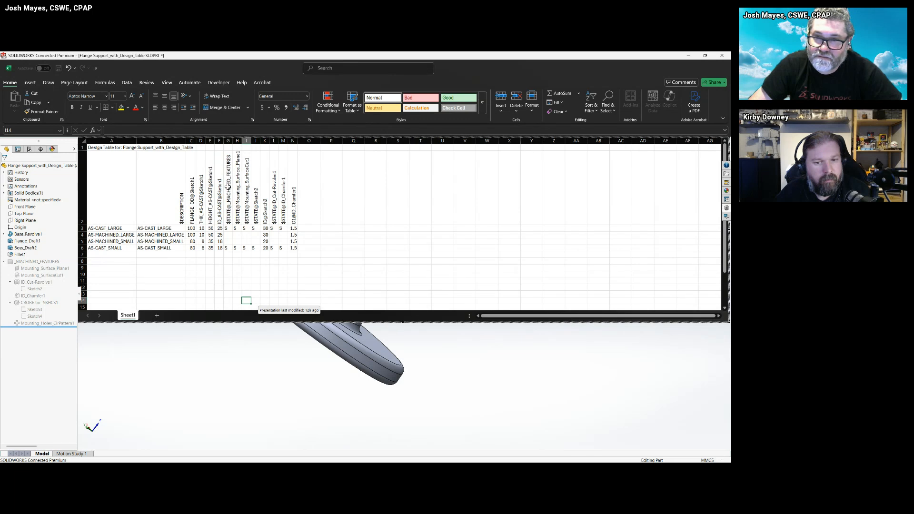
Delete the design table columns from $STATE@Mounting_Surface_Plane1 through D1@ID_Chamfer1
{"action": "left_click", "coordinate": [238, 141]}
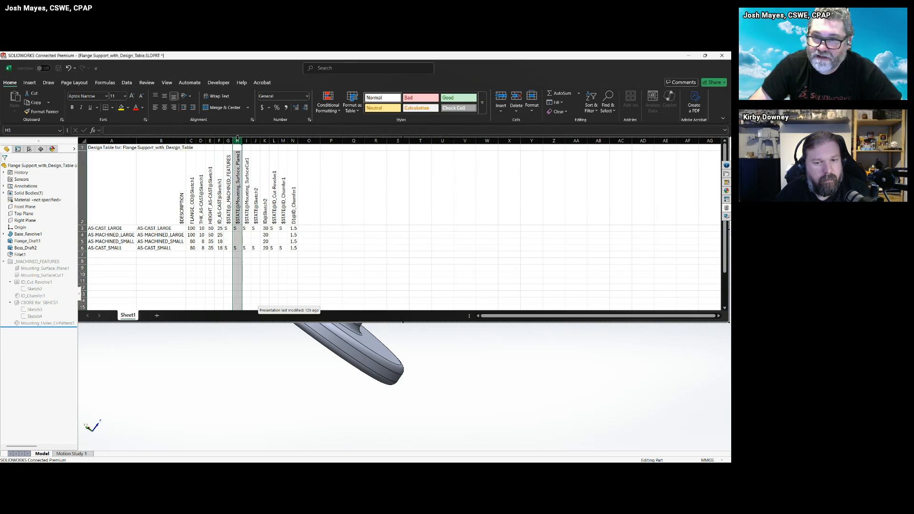
{"action": "left_click", "coordinate": [293, 141], "text": "shift"}
{"action": "right_click", "coordinate": [294, 142]}
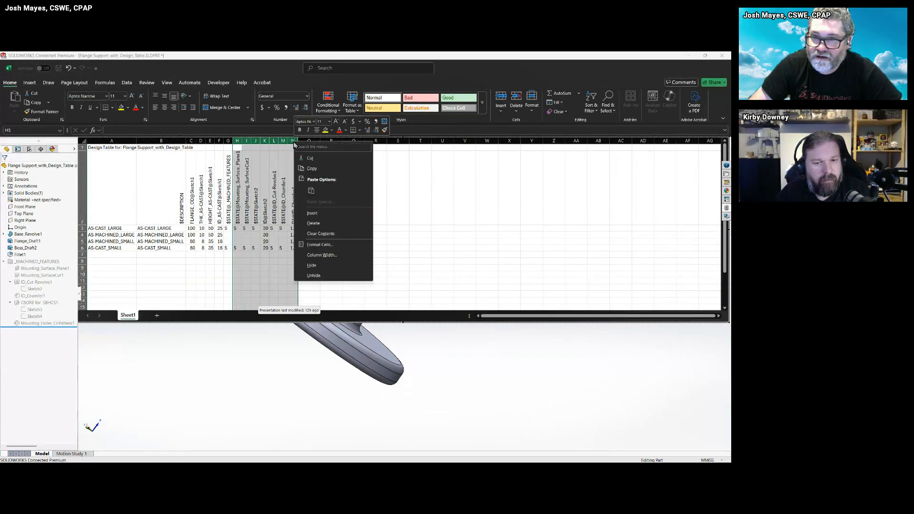
{"action": "left_click", "coordinate": [314, 224]}
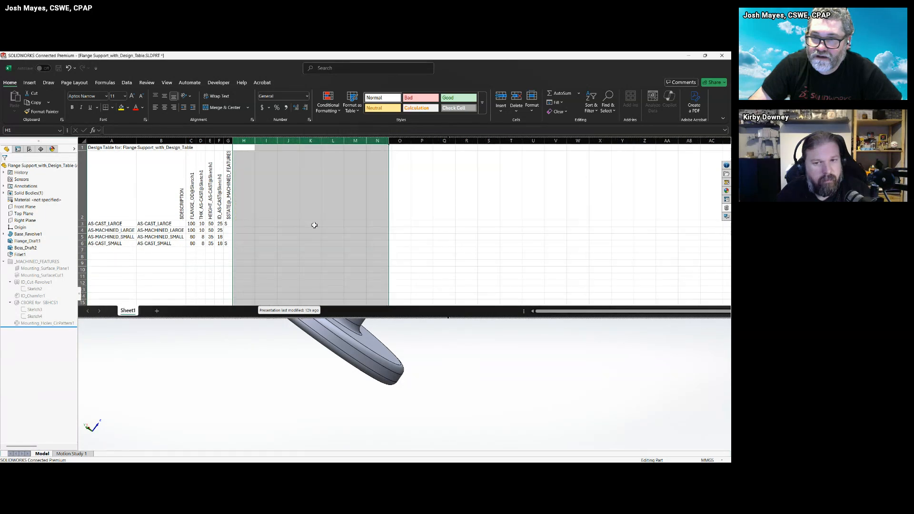
{"action": "left_click", "coordinate": [210, 276]}
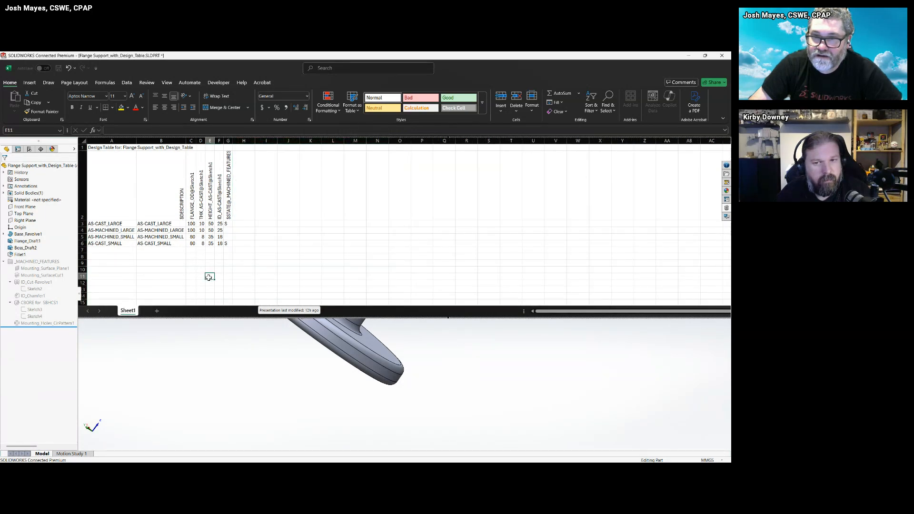
Set $STATE@_MACHINED_FEATURES to U for AS-MACHINED_LARGE and AS-MACHINED_SMALL, then finish the table edit and collapse the _MACHINED_FEATURES folder
{"action": "left_click", "coordinate": [229, 230]}
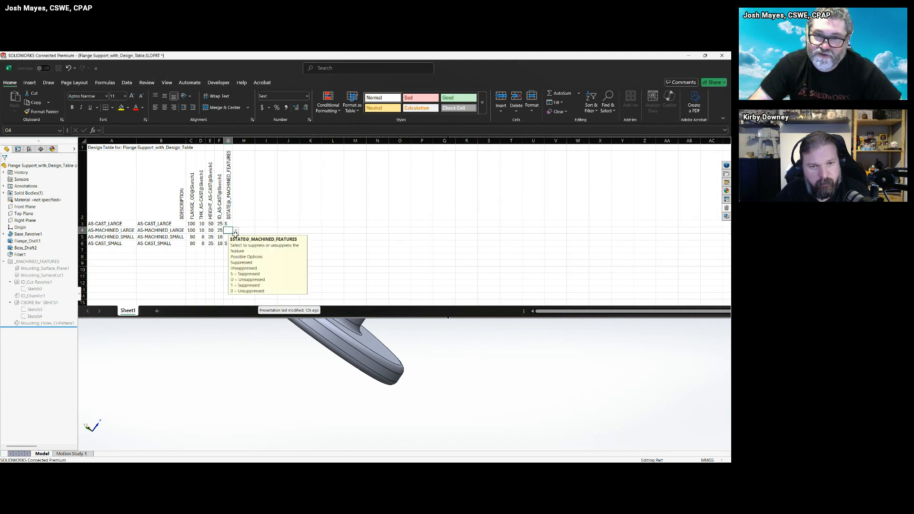
{"action": "left_click", "coordinate": [236, 230]}
{"action": "left_click", "coordinate": [232, 254]}
{"action": "left_click", "coordinate": [258, 218]}
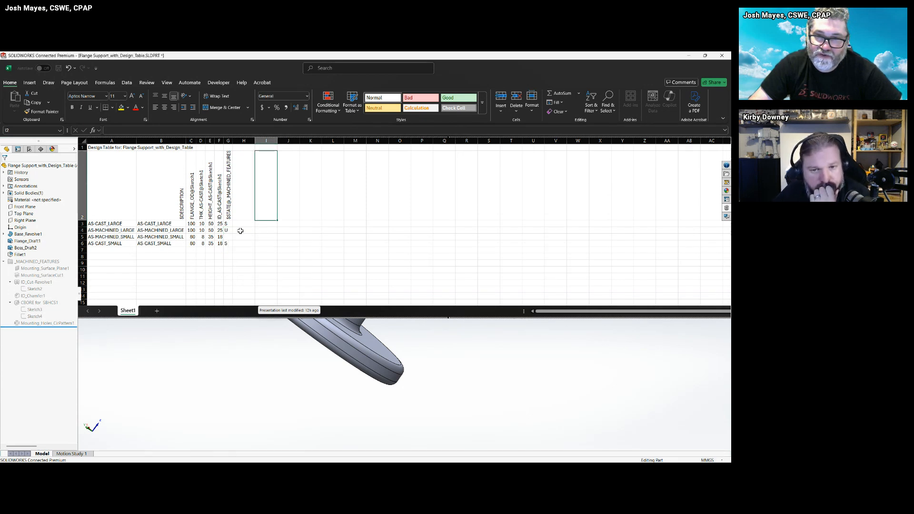
{"action": "left_click", "coordinate": [229, 237]}
{"action": "left_click", "coordinate": [236, 236]}
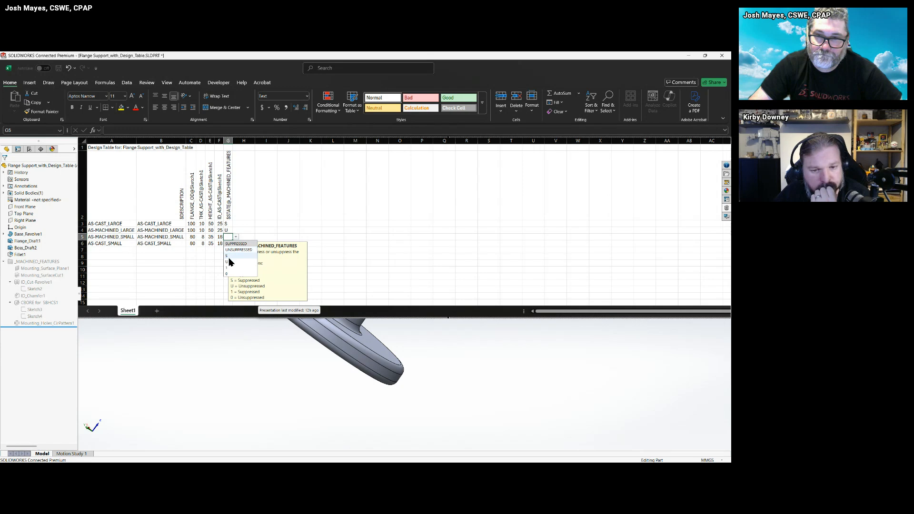
{"action": "left_click", "coordinate": [229, 260]}
{"action": "left_click", "coordinate": [126, 198]}
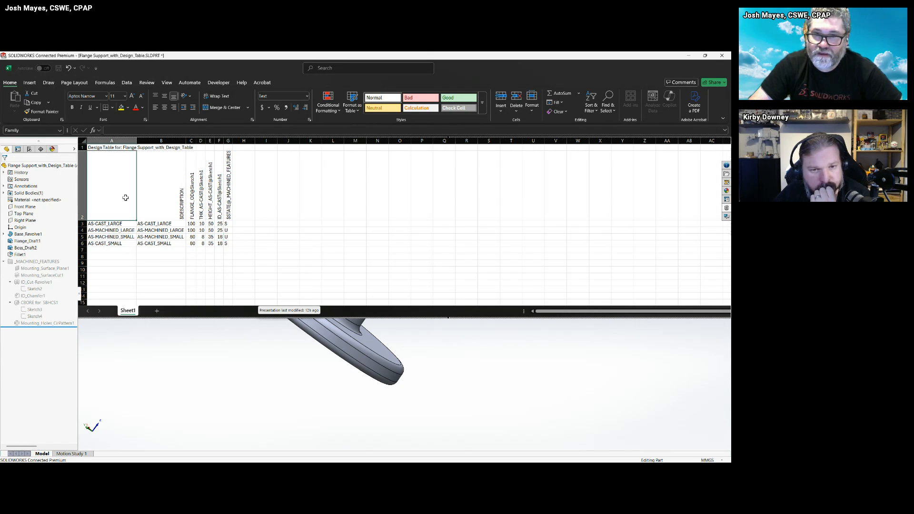
{"action": "left_click", "coordinate": [144, 350]}
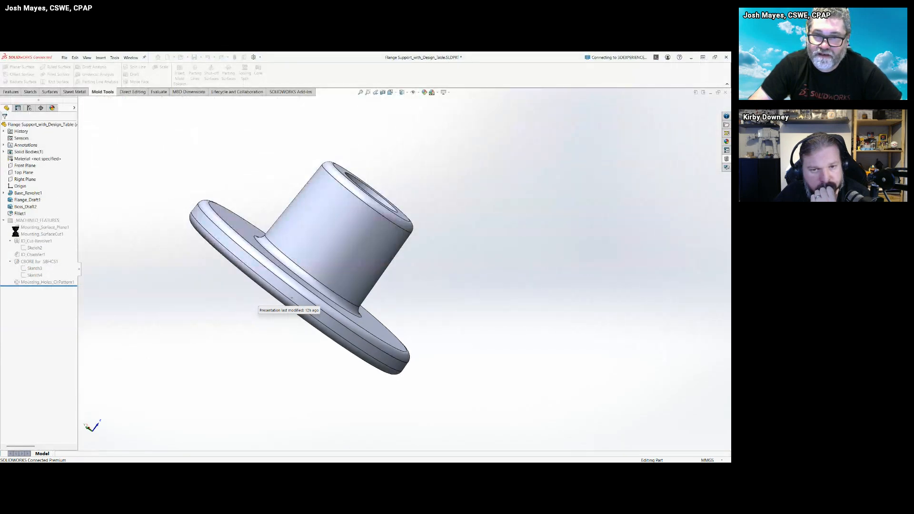
{"action": "left_click", "coordinate": [4, 222]}
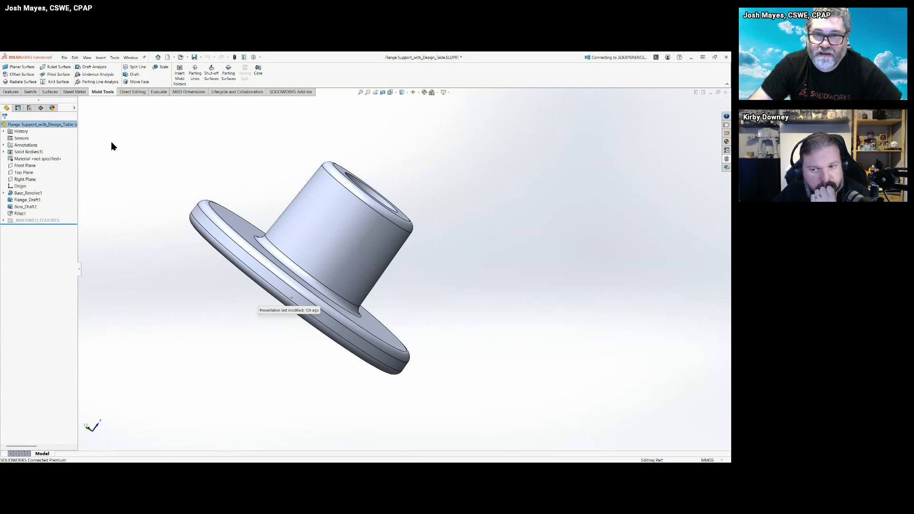
Check the configurations by activating AS-CAST_LARGE, AS-MACHINED_LARGE, AS-CAST_SMALL and AS-MACHINED_SMALL in turn, and return to the feature tree
{"action": "left_click", "coordinate": [29, 109]}
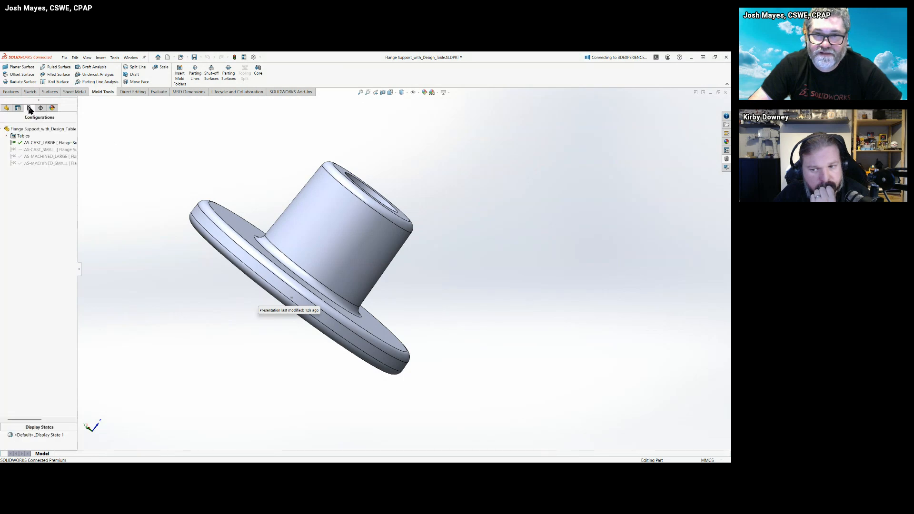
{"action": "double_click", "coordinate": [33, 142]}
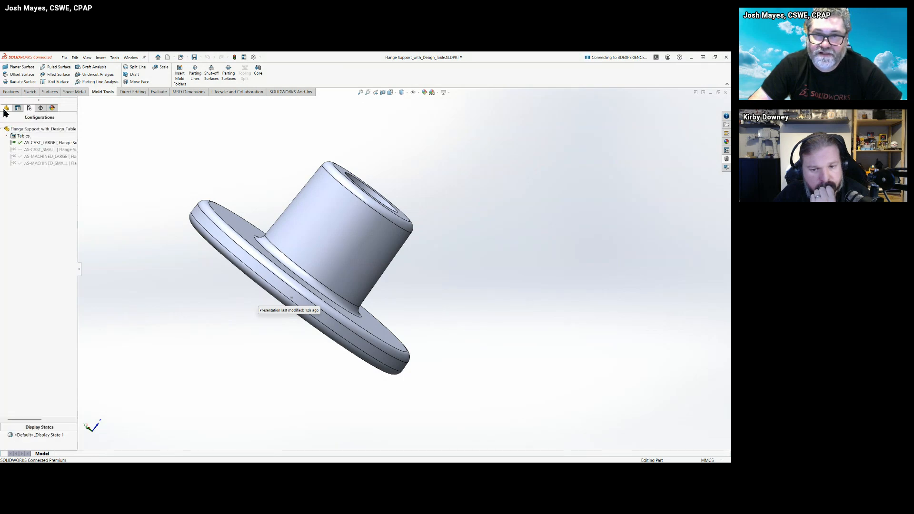
{"action": "double_click", "coordinate": [32, 156]}
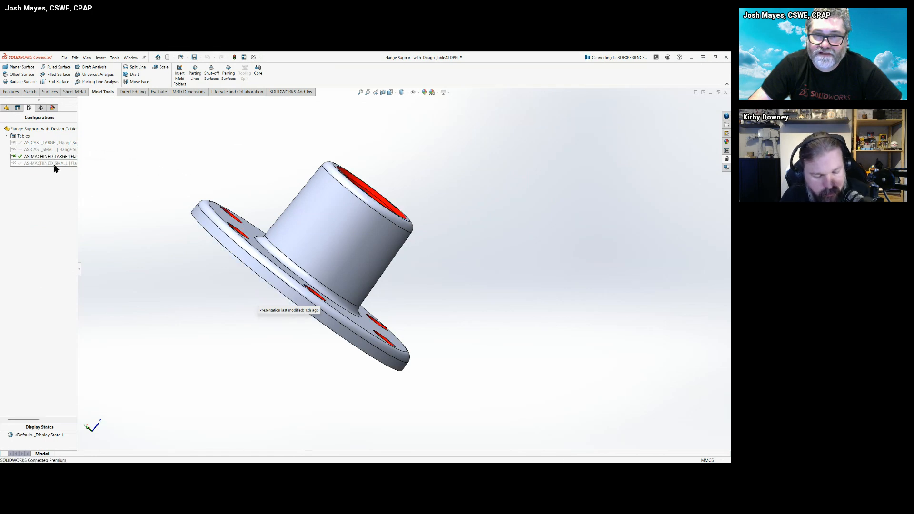
{"action": "double_click", "coordinate": [41, 150]}
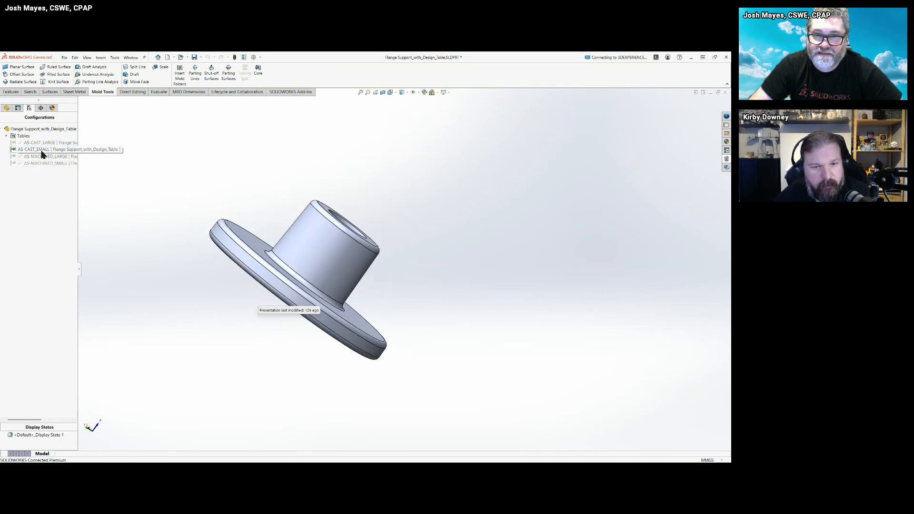
{"action": "double_click", "coordinate": [43, 163]}
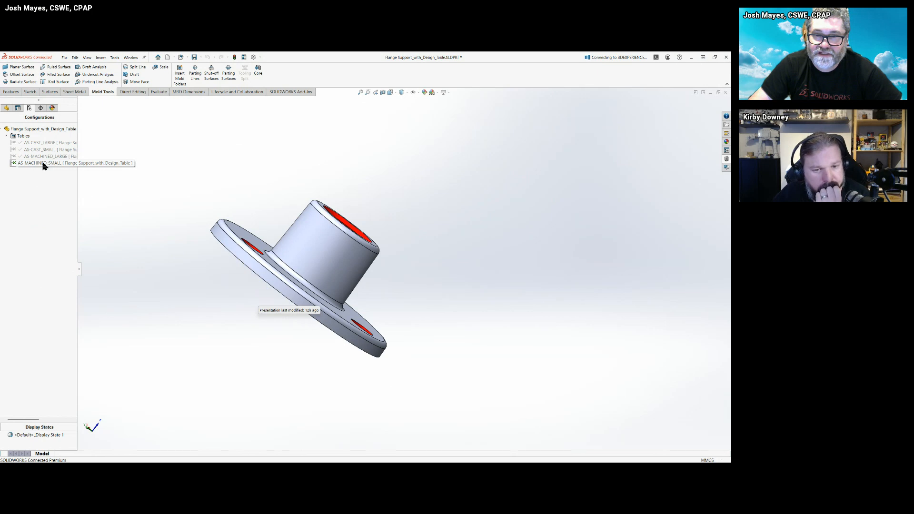
{"action": "left_click", "coordinate": [7, 108]}
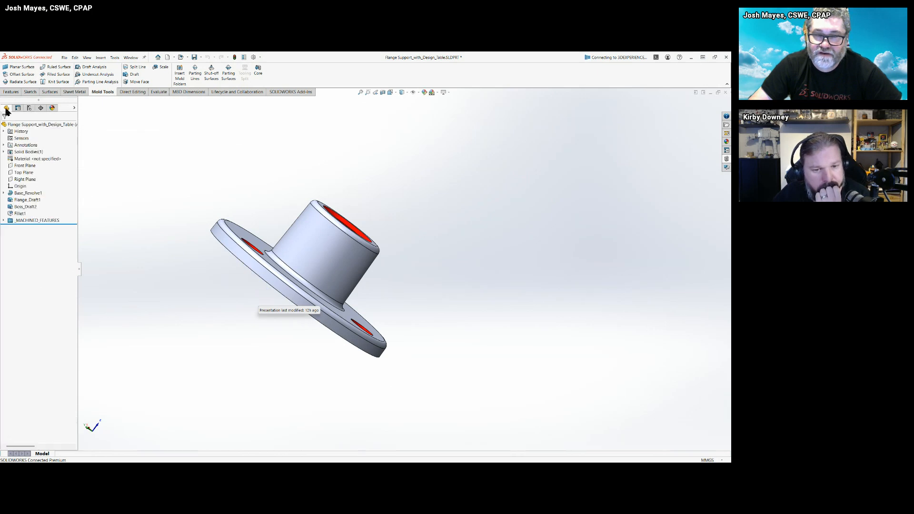
Examine the features in the _MACHINED_FEATURES folder, including Sketch2 under ID_Cut-Revolve1, and collapse the folder again
{"action": "left_click", "coordinate": [25, 221]}
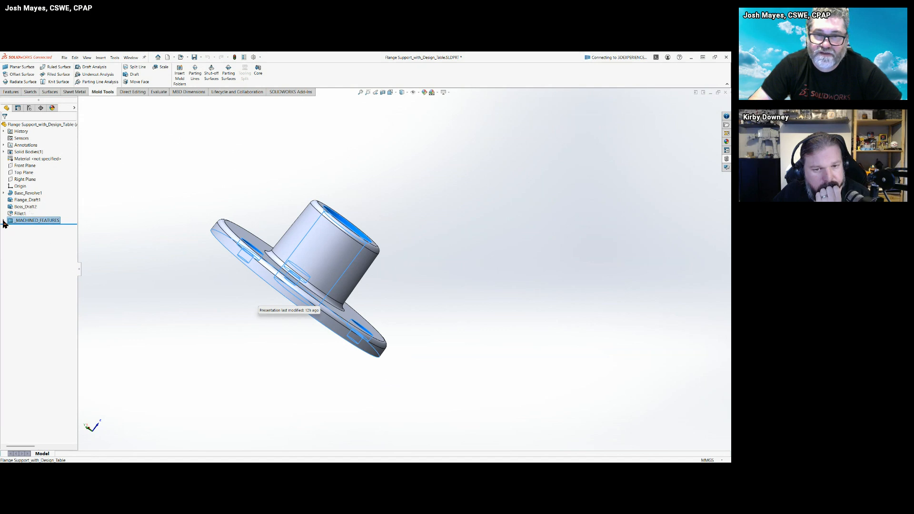
{"action": "left_click", "coordinate": [4, 221]}
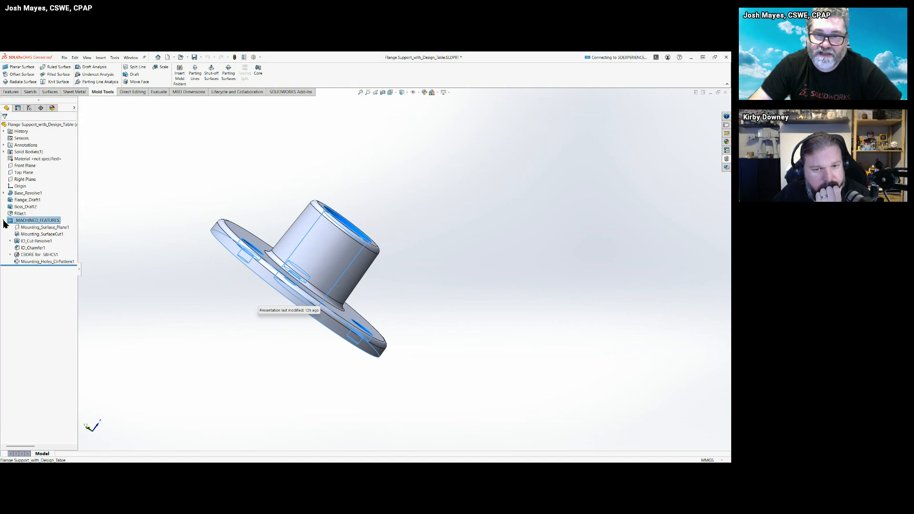
{"action": "left_click", "coordinate": [37, 242]}
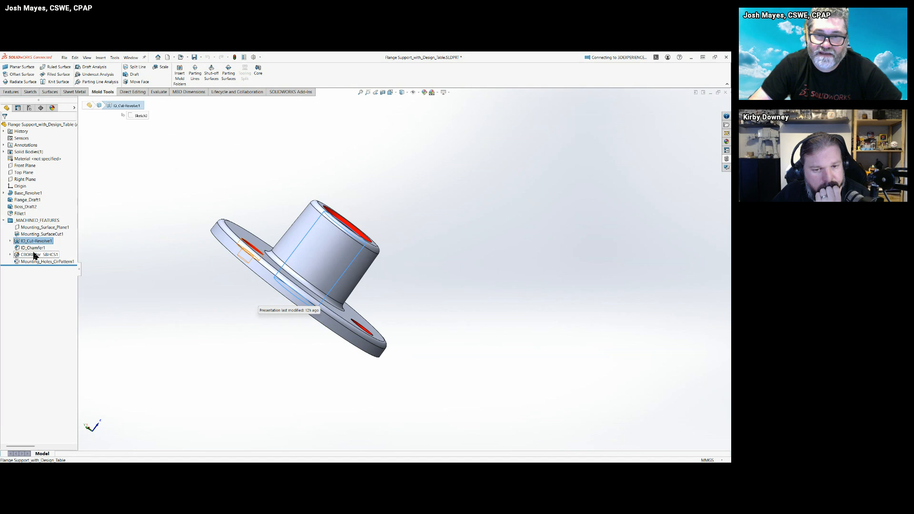
{"action": "left_click", "coordinate": [10, 241]}
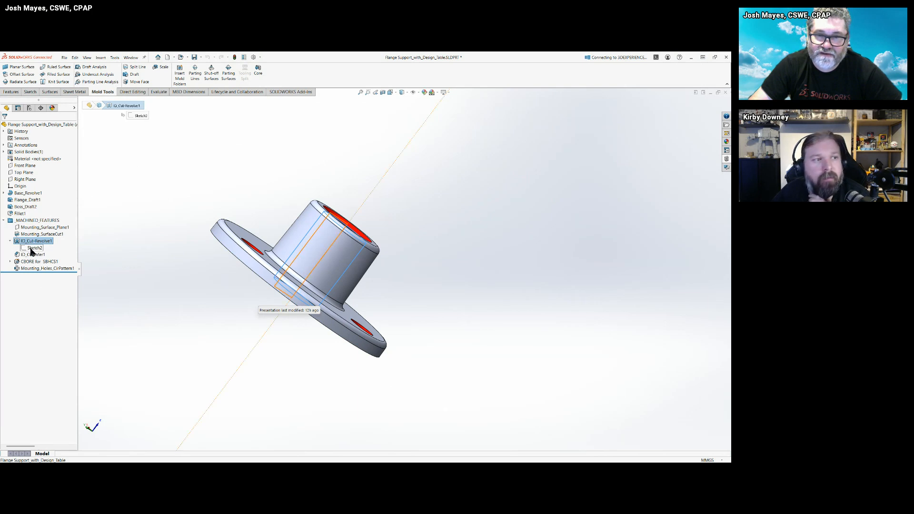
{"action": "left_click", "coordinate": [30, 248]}
{"action": "left_click", "coordinate": [15, 242]}
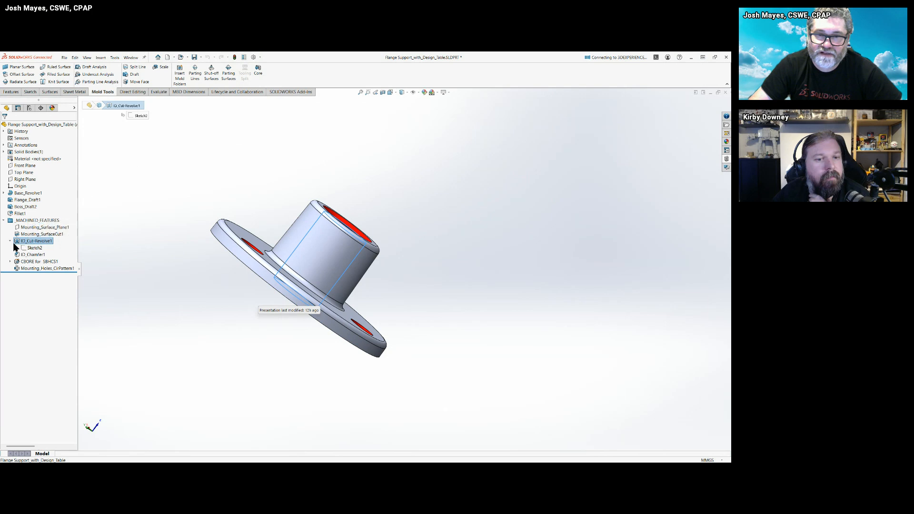
{"action": "left_click", "coordinate": [11, 242]}
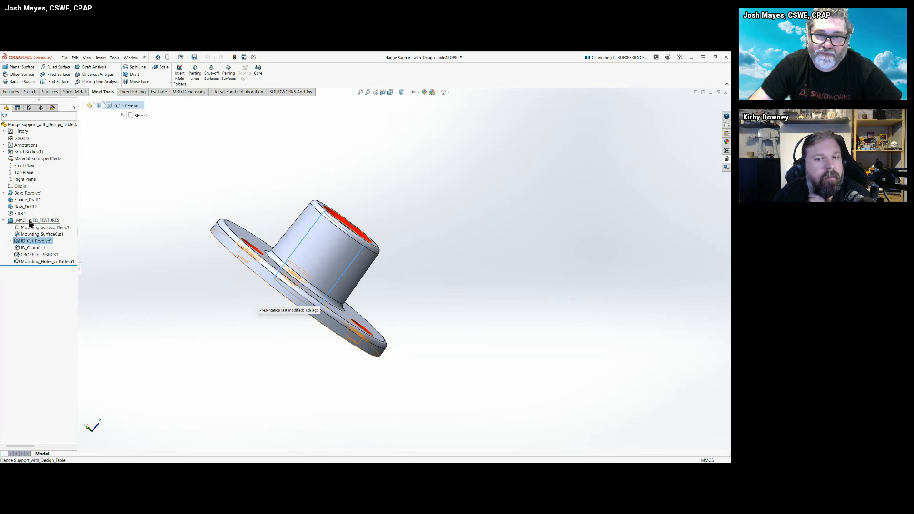
{"action": "left_click", "coordinate": [4, 221]}
{"action": "left_click", "coordinate": [155, 238]}
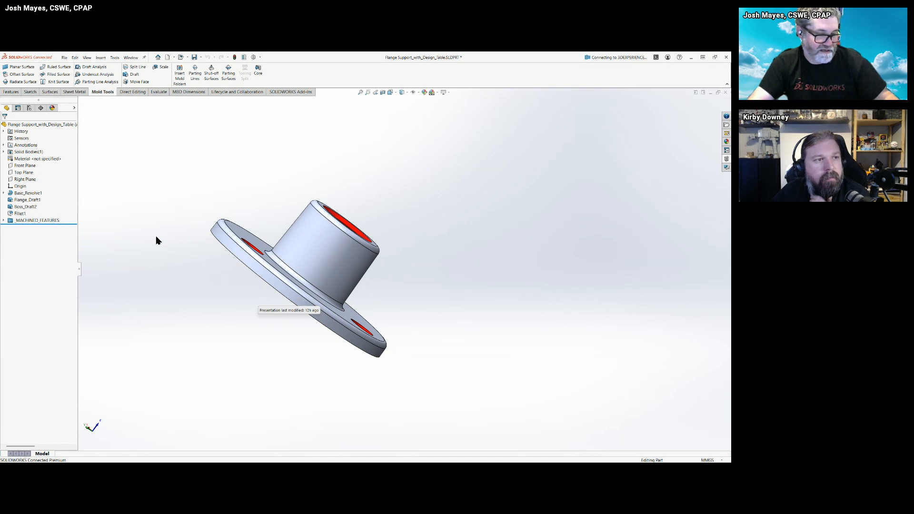
Switch to the Flange Support_Assy assembly and examine the $CONFIGURATION columns for the flange support and screw in its Excel design table
{"action": "key", "text": "ctrl+Tab"}
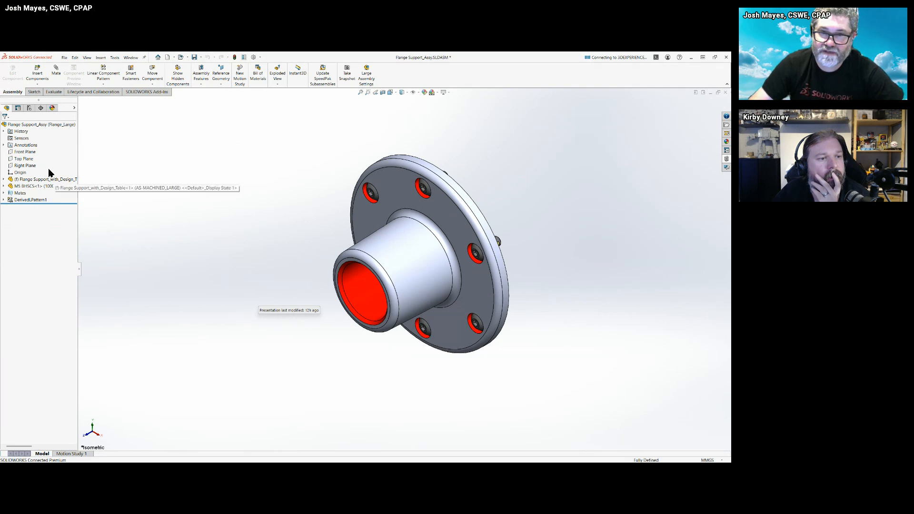
{"action": "left_click", "coordinate": [29, 108]}
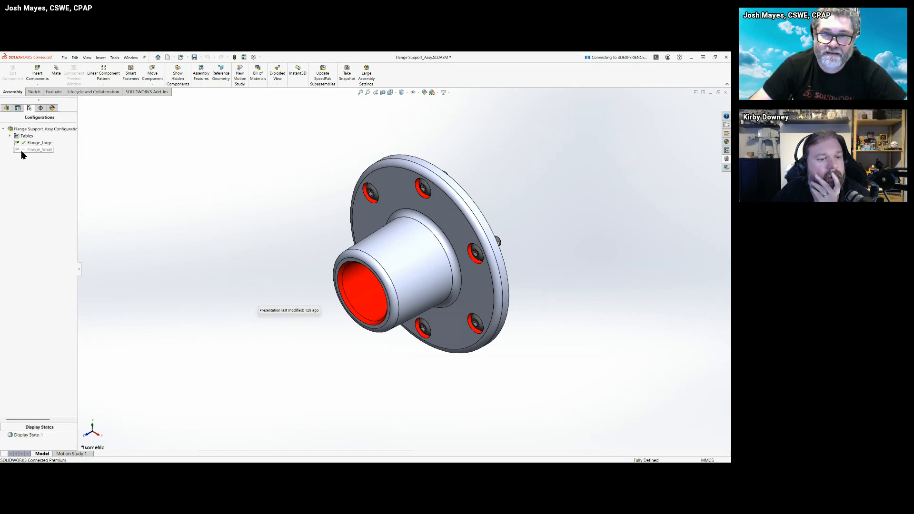
{"action": "left_click", "coordinate": [10, 137]}
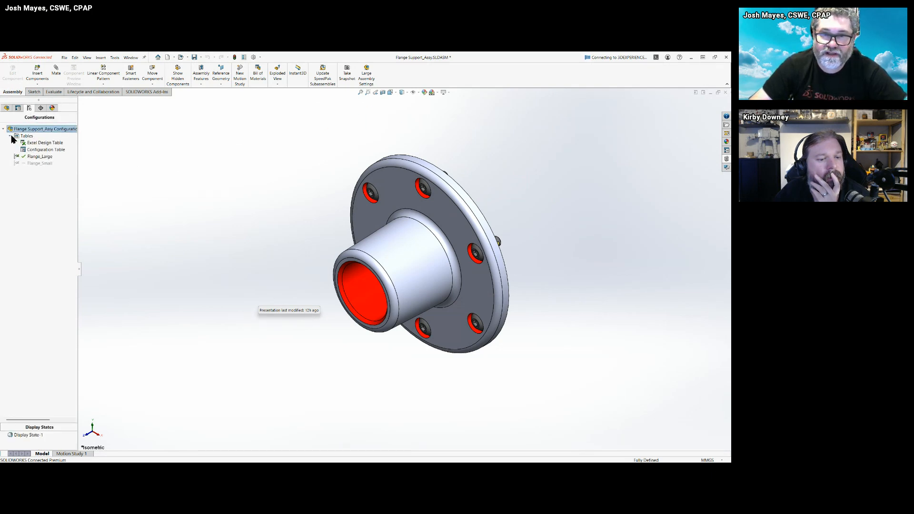
{"action": "right_click", "coordinate": [36, 144]}
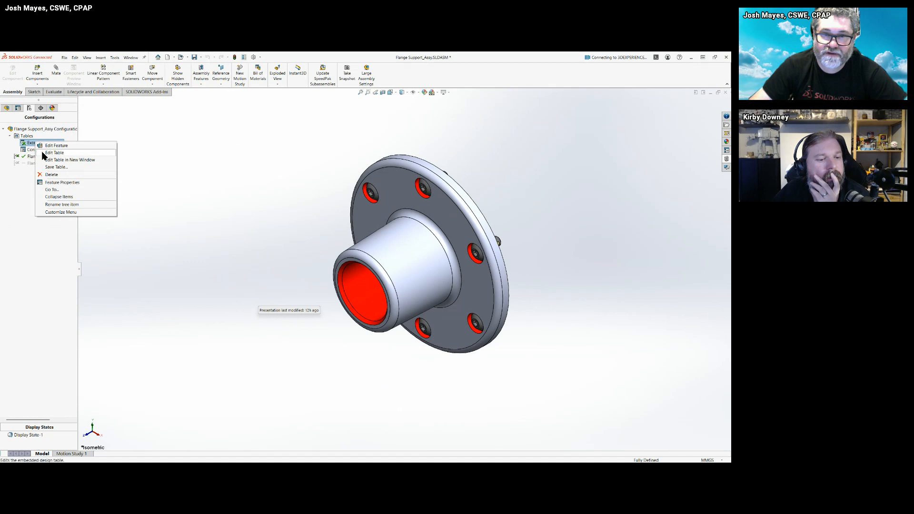
{"action": "left_click", "coordinate": [44, 154]}
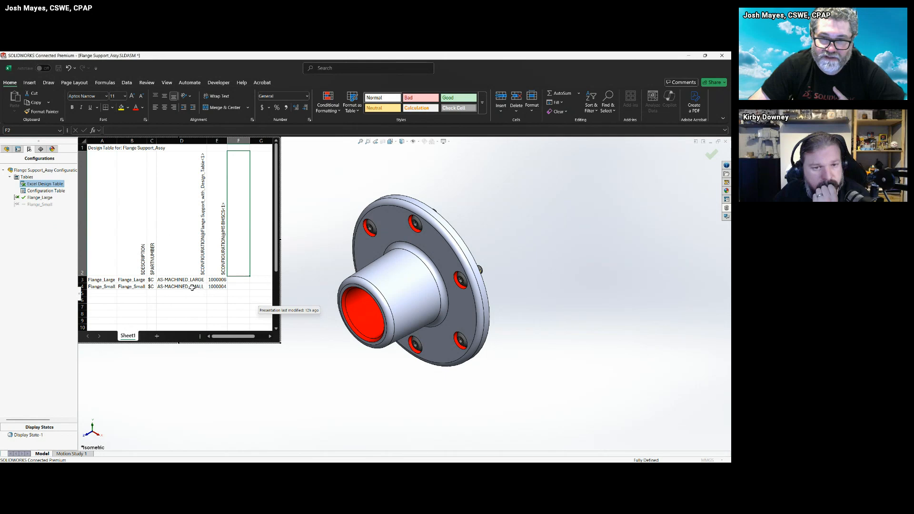
{"action": "left_click", "coordinate": [188, 266]}
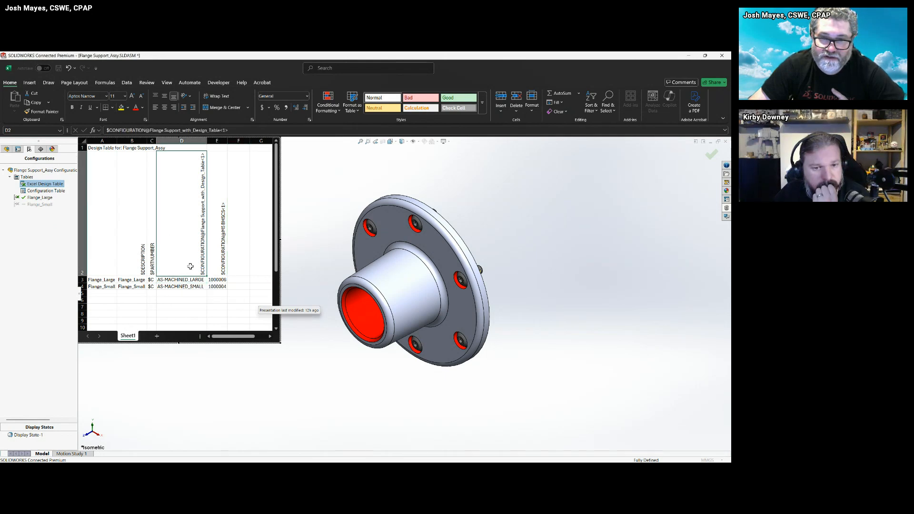
{"action": "left_click", "coordinate": [216, 245]}
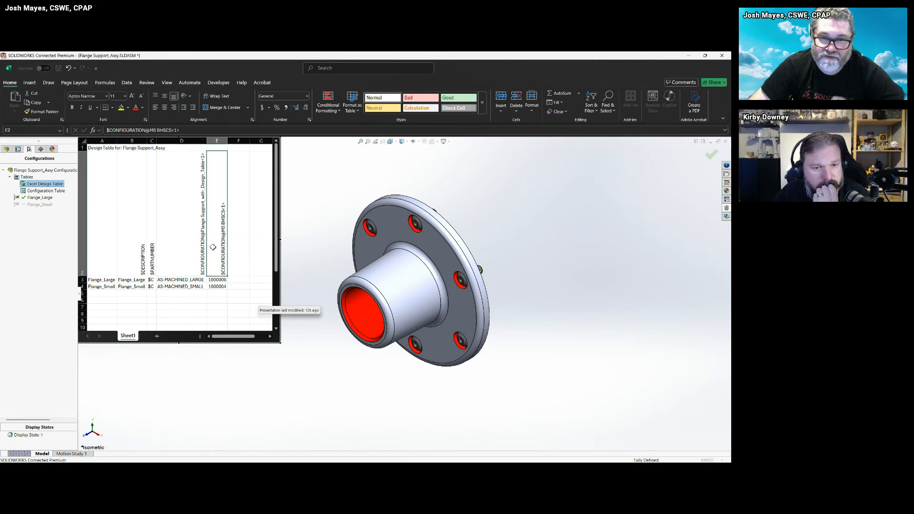
{"action": "left_click", "coordinate": [312, 189]}
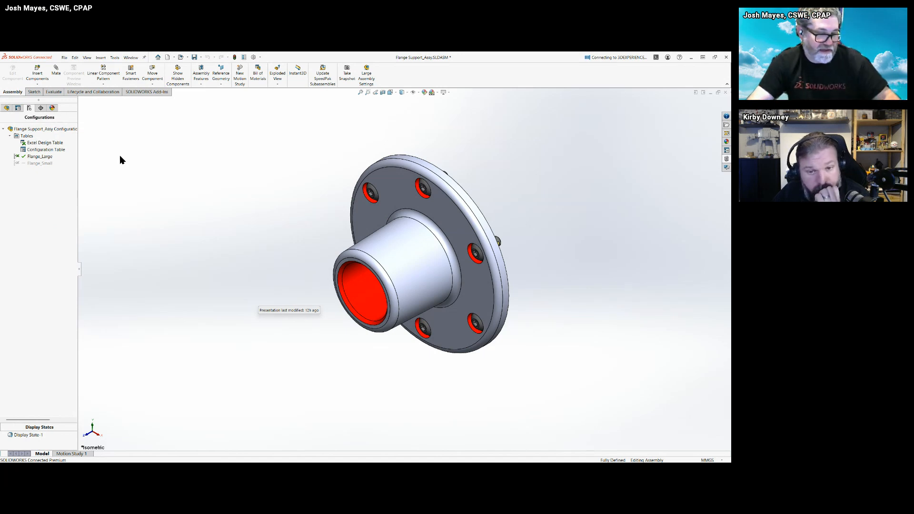
Switch back to the flange support part, activate its AS-MACHINED_LARGE configuration and return to the feature tree
{"action": "key", "text": "ctrl+Tab"}
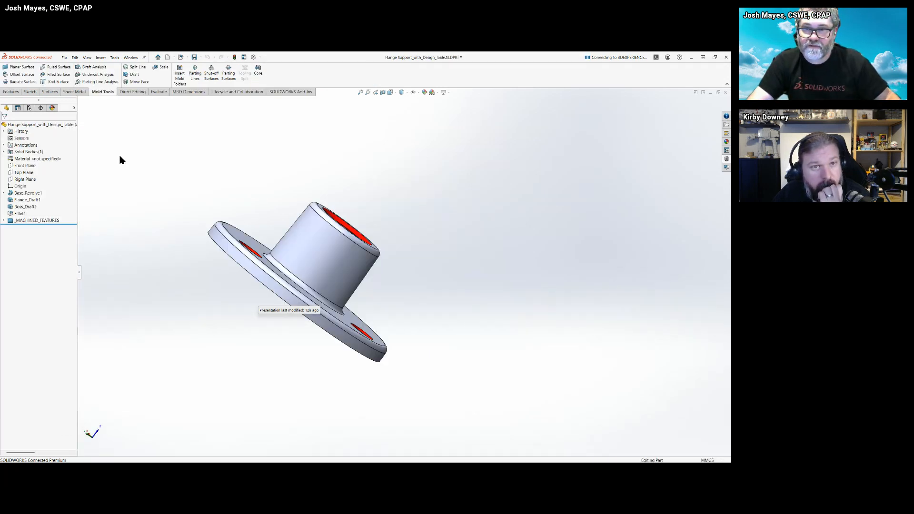
{"action": "left_click", "coordinate": [29, 108]}
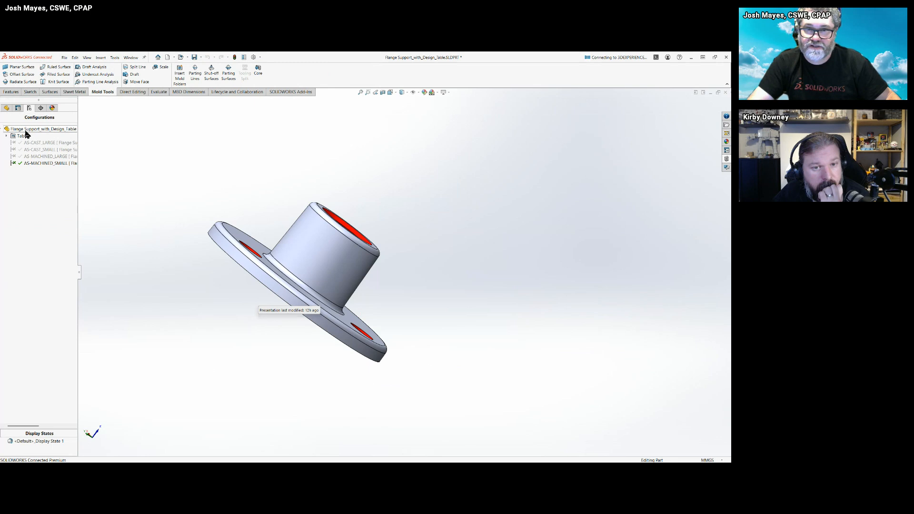
{"action": "double_click", "coordinate": [27, 156]}
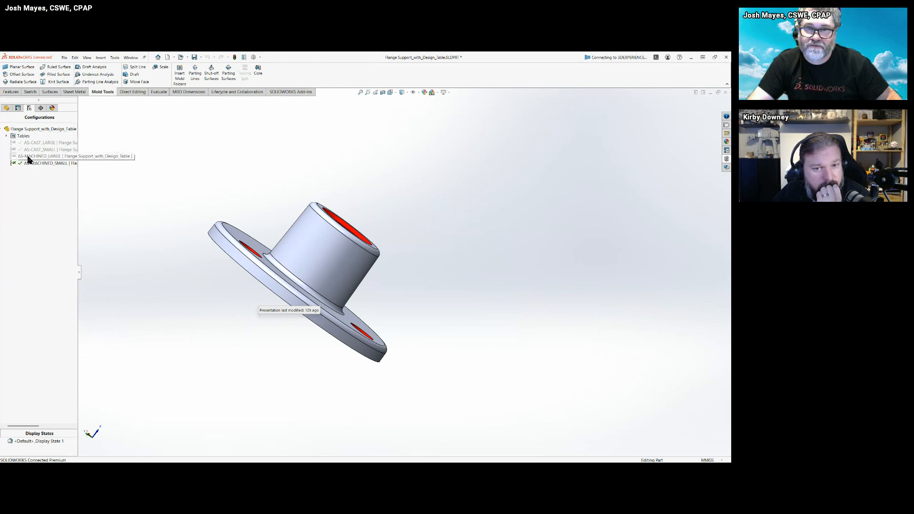
{"action": "left_click", "coordinate": [6, 108]}
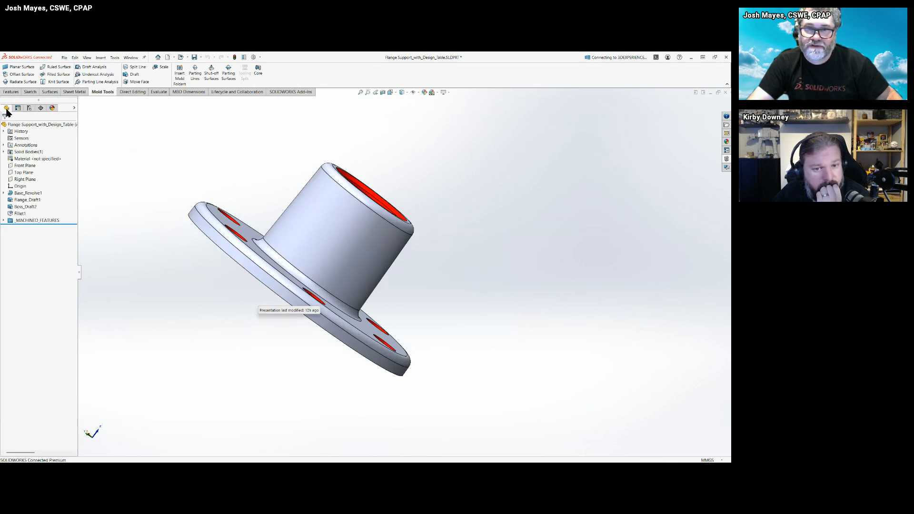
{"action": "left_click", "coordinate": [29, 108]}
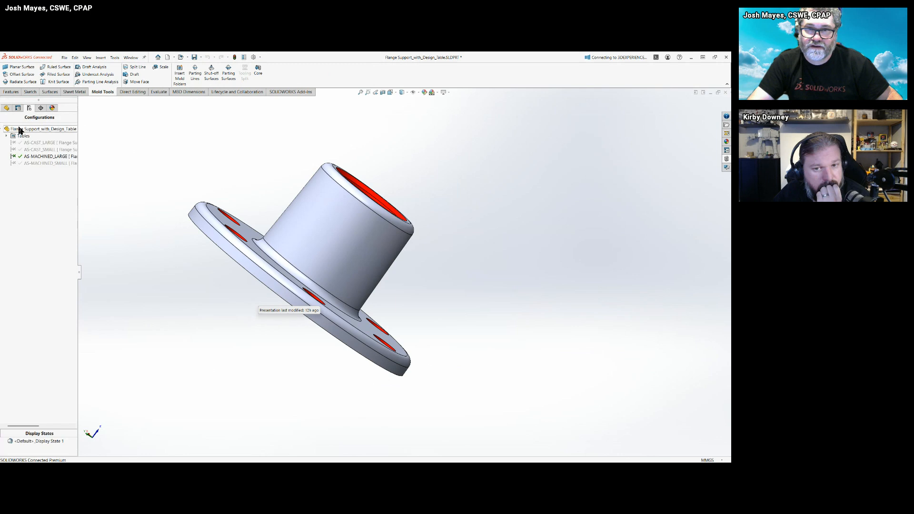
{"action": "left_click", "coordinate": [6, 135]}
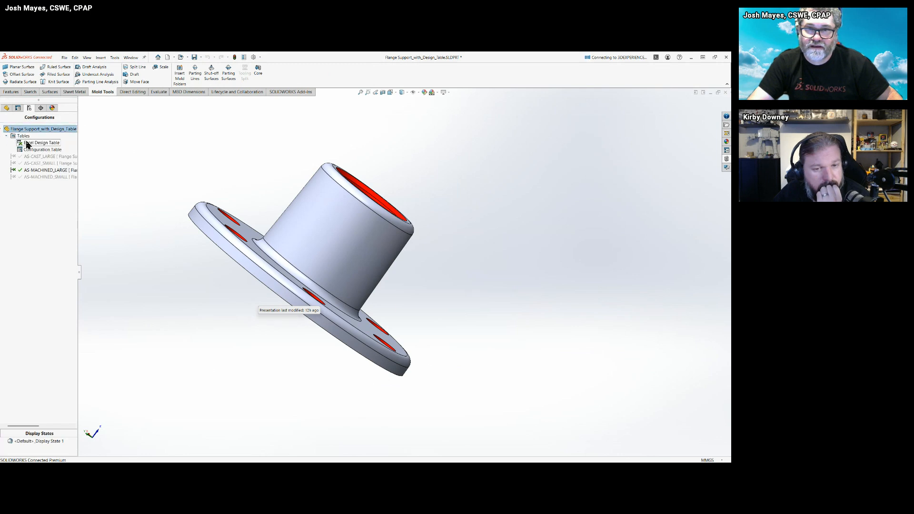
{"action": "right_click", "coordinate": [27, 143]}
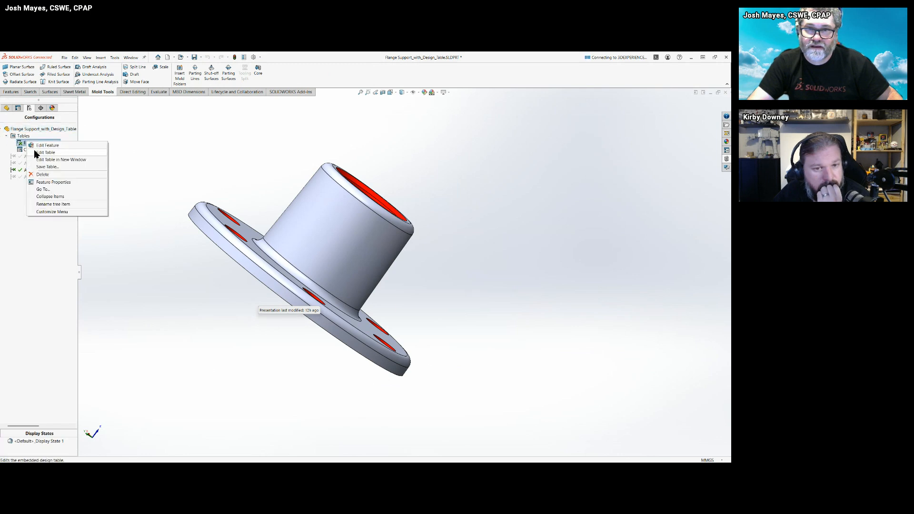
{"action": "left_click", "coordinate": [45, 145]}
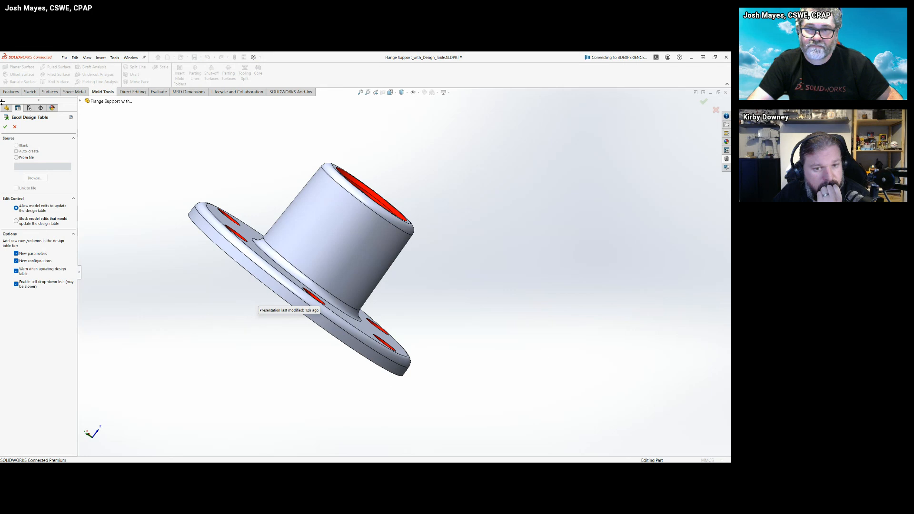
{"action": "left_click", "coordinate": [15, 127]}
Expand the _MACHINED_FEATURES folder, activate the AS-MACHINED_SMALL configuration and return to the machined features in the feature tree
{"action": "left_click", "coordinate": [7, 108]}
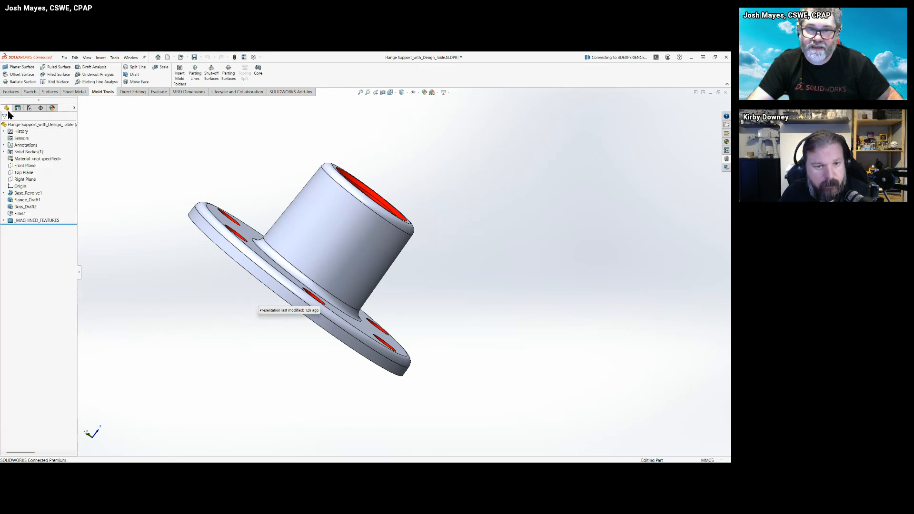
{"action": "left_click", "coordinate": [3, 220]}
{"action": "middle_click_drag", "start_coordinate": [137, 188], "coordinate": [192, 247]}
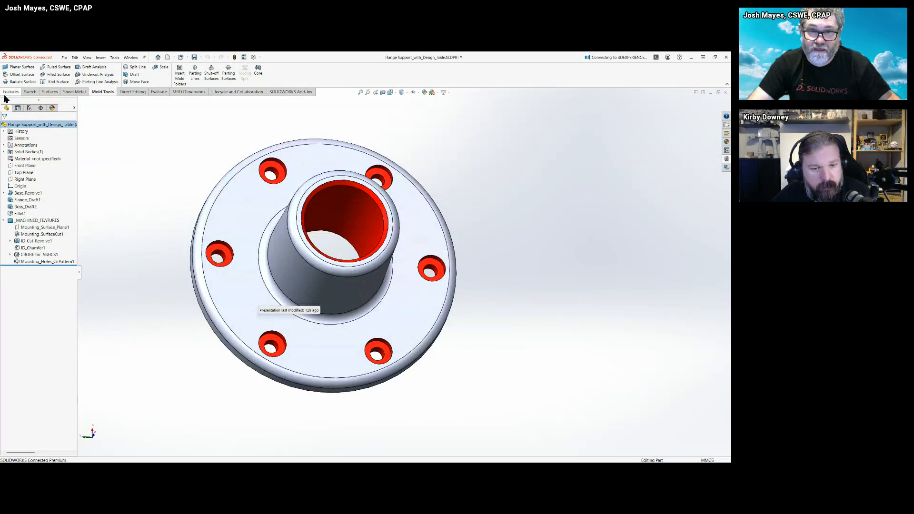
{"action": "left_click", "coordinate": [29, 108]}
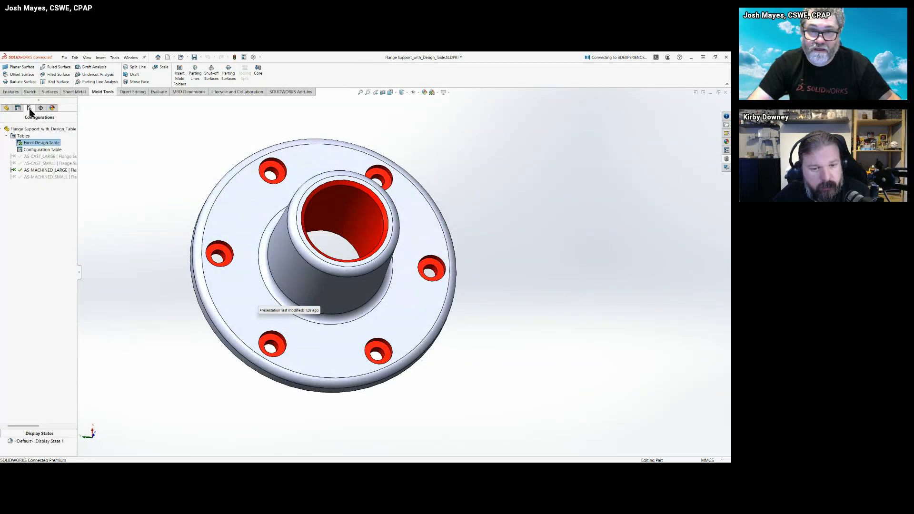
{"action": "double_click", "coordinate": [36, 177]}
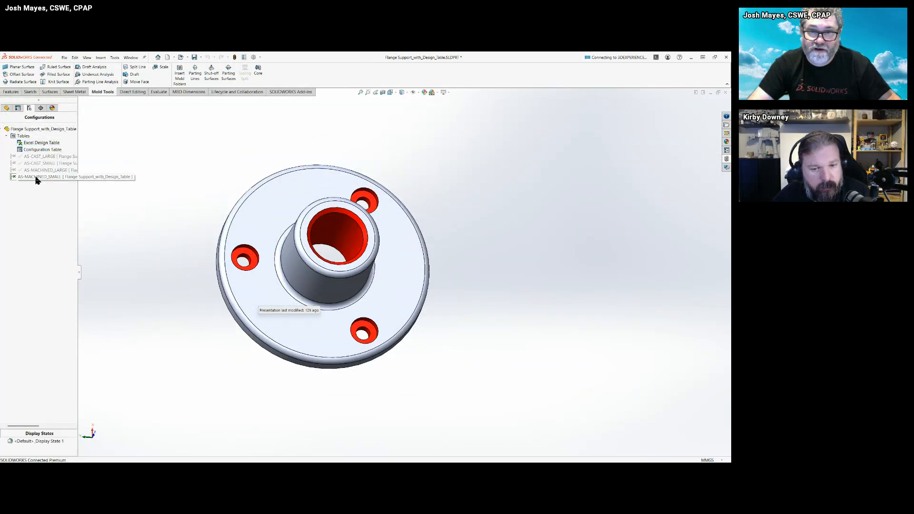
{"action": "left_click", "coordinate": [7, 108]}
{"action": "left_click", "coordinate": [4, 221]}
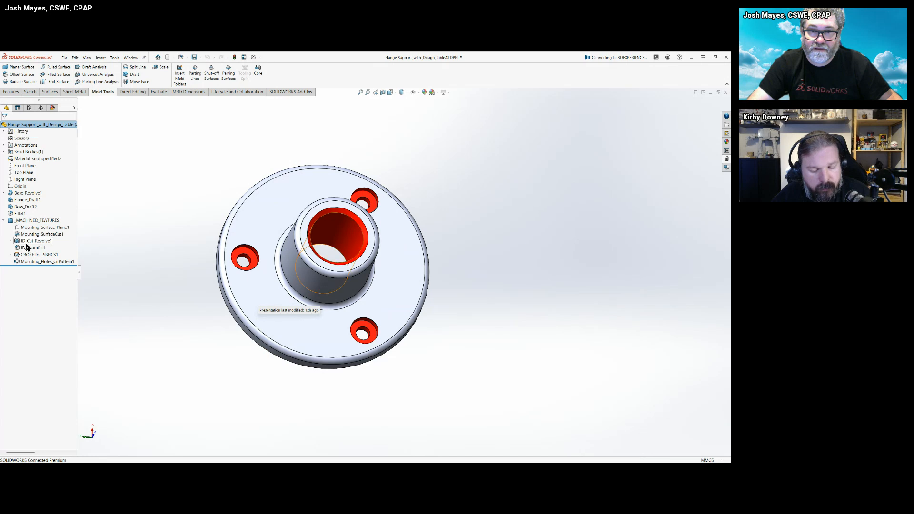
Examine the hole specification of the CBORE for SBHCS1 feature and leave it without applying an edit
{"action": "right_click", "coordinate": [30, 259]}
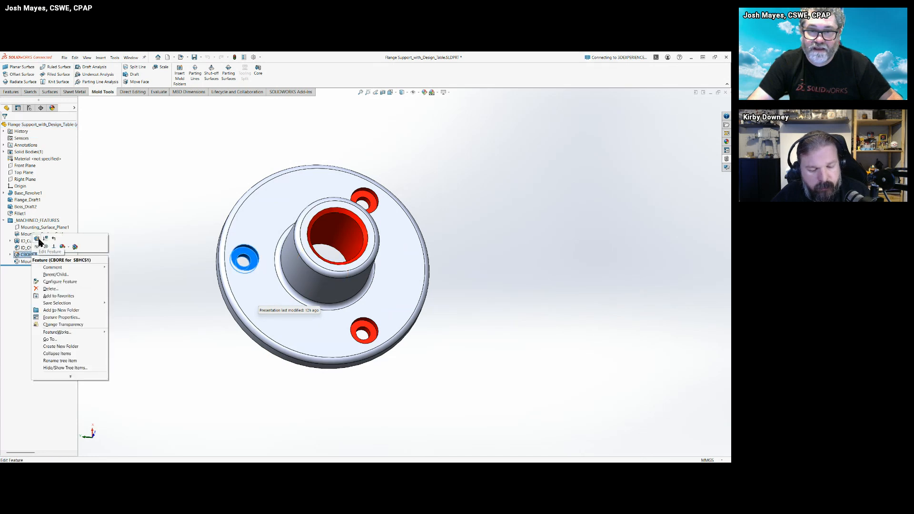
{"action": "left_click", "coordinate": [39, 242]}
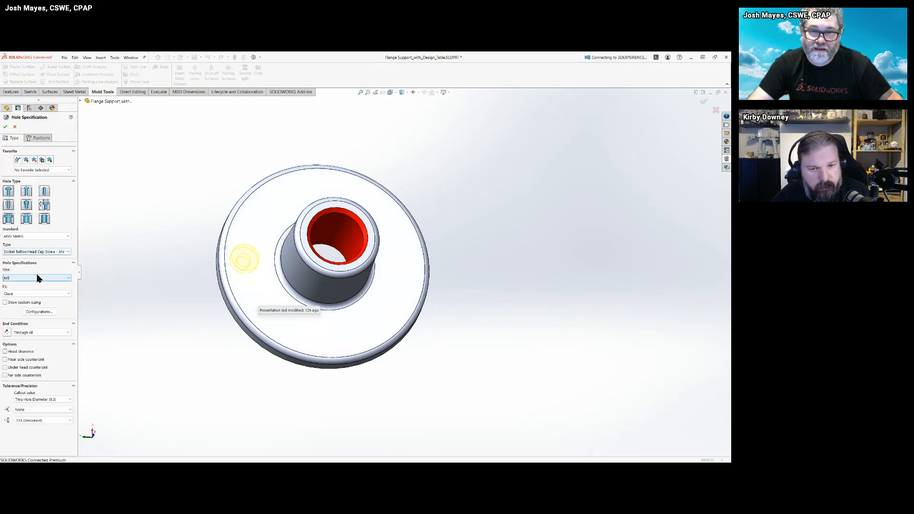
{"action": "left_click", "coordinate": [15, 128]}
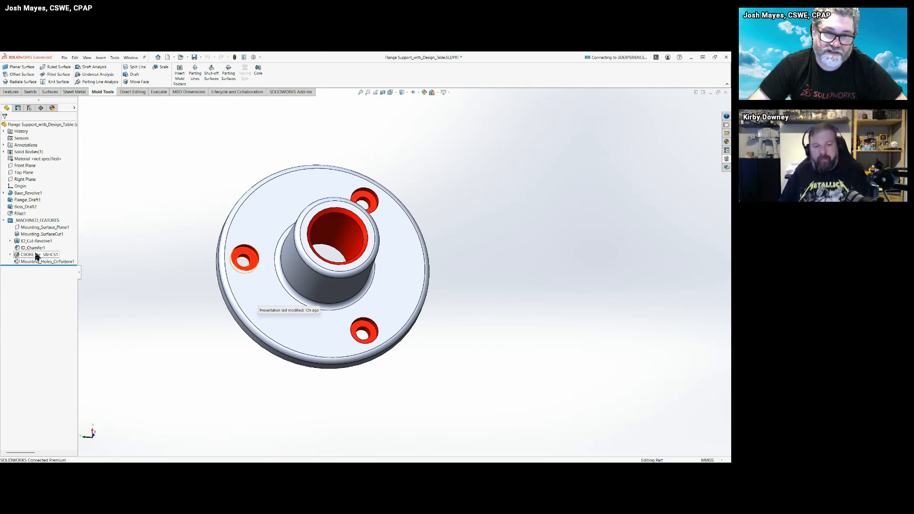
Set the CBORE for SBHCS1 hole size to M4 for the AS-CAST_SMALL and AS-MACHINED_SMALL configurations only
{"action": "right_click", "coordinate": [30, 258]}
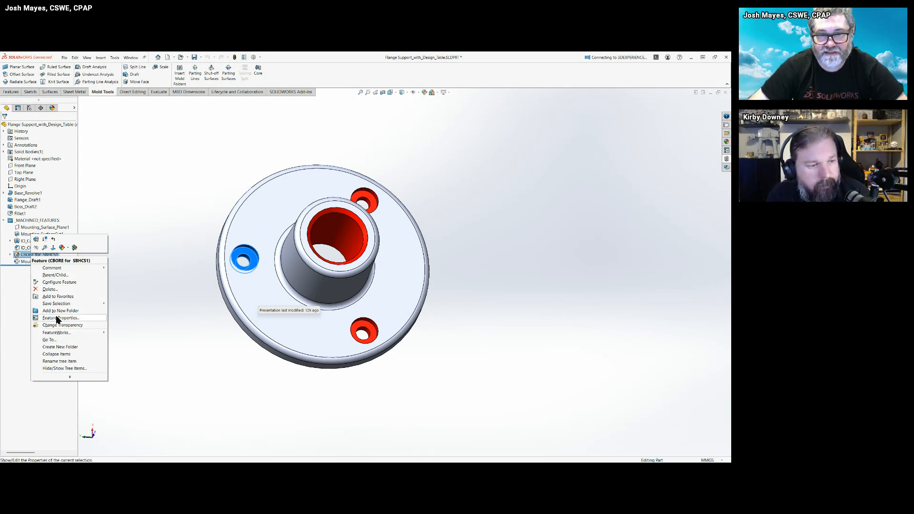
{"action": "left_click", "coordinate": [36, 240]}
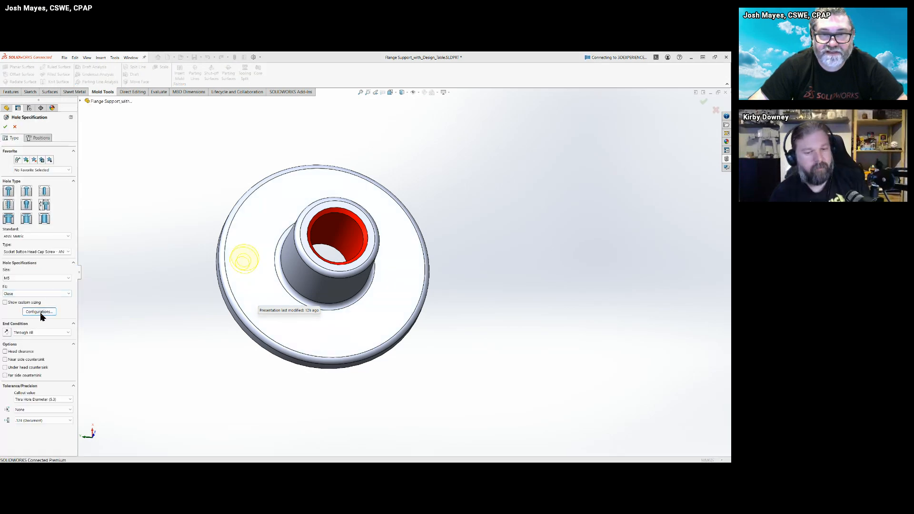
{"action": "left_click", "coordinate": [40, 313]}
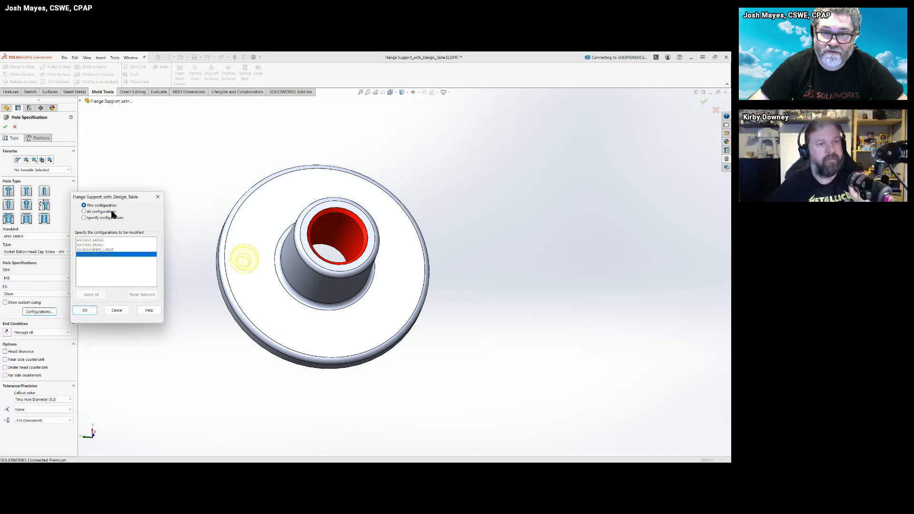
{"action": "left_click", "coordinate": [107, 218]}
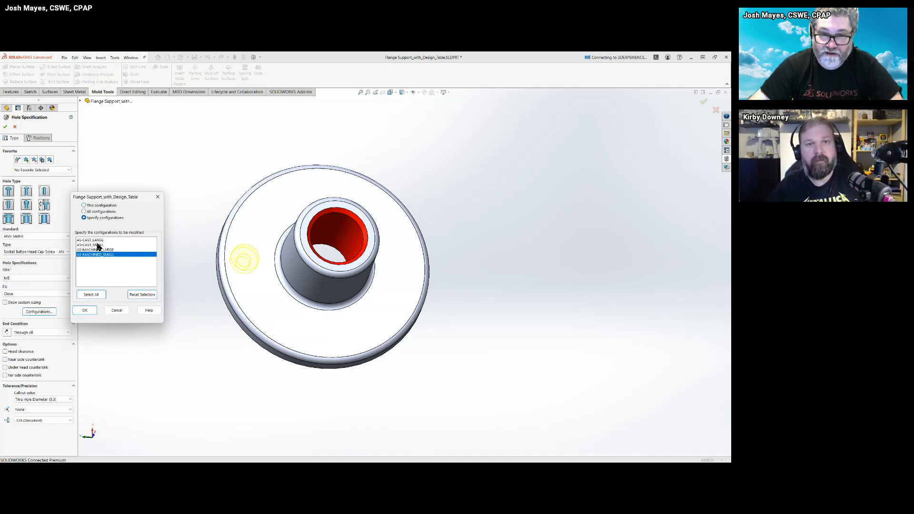
{"action": "left_click", "coordinate": [97, 245], "text": "ctrl"}
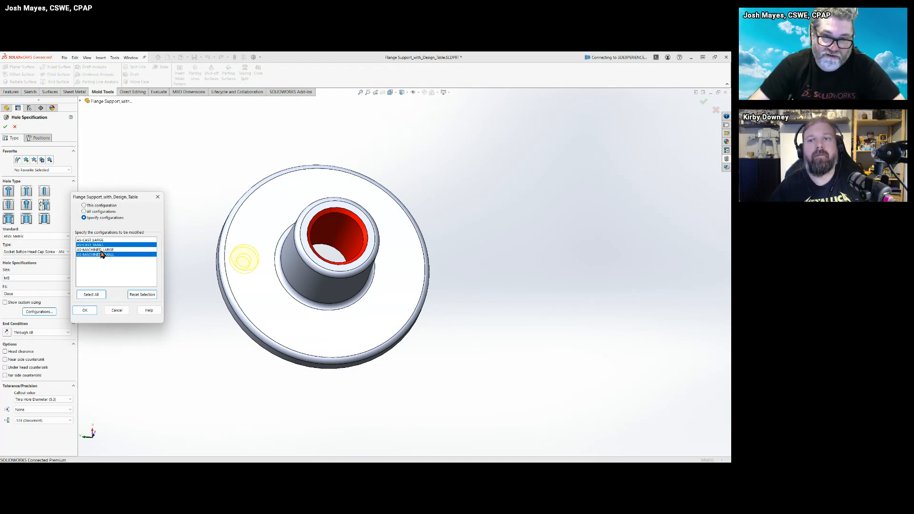
{"action": "left_click", "coordinate": [84, 311]}
{"action": "left_click", "coordinate": [67, 279]}
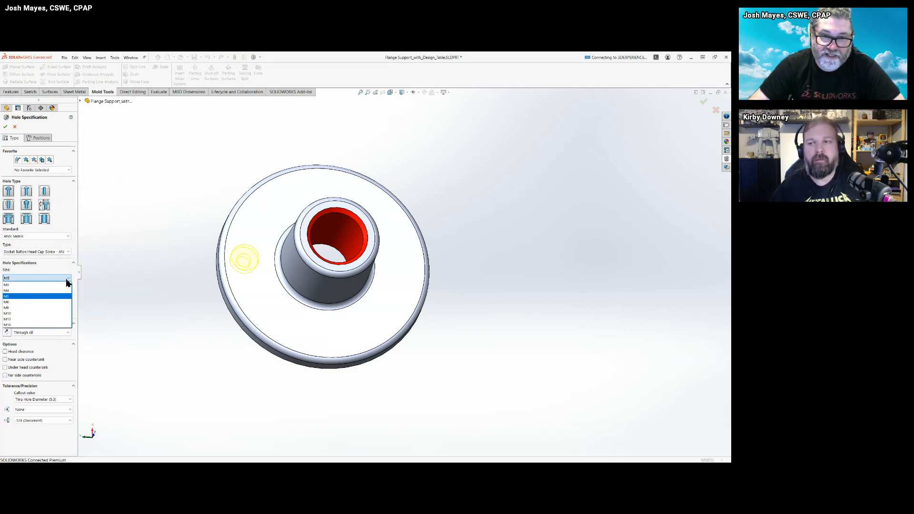
{"action": "left_click", "coordinate": [59, 290]}
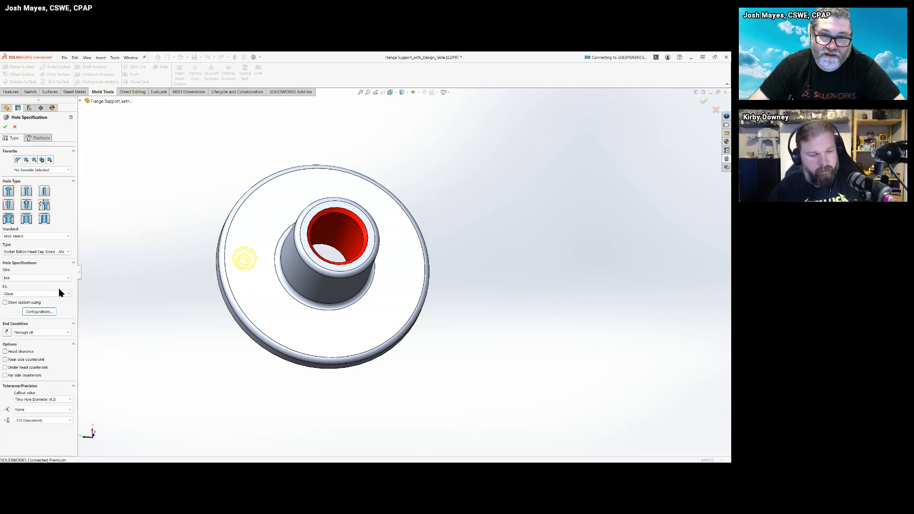
{"action": "left_click", "coordinate": [5, 127]}
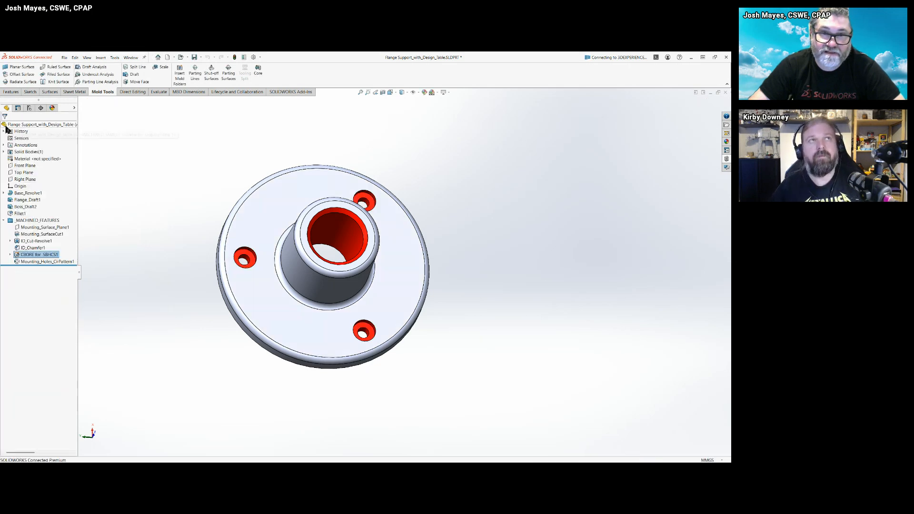
{"action": "left_click", "coordinate": [35, 262]}
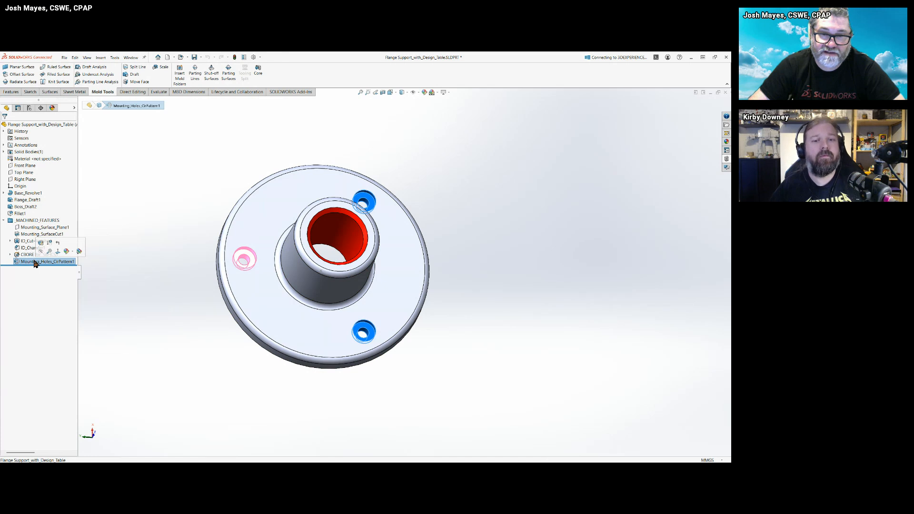
{"action": "left_click", "coordinate": [180, 196]}
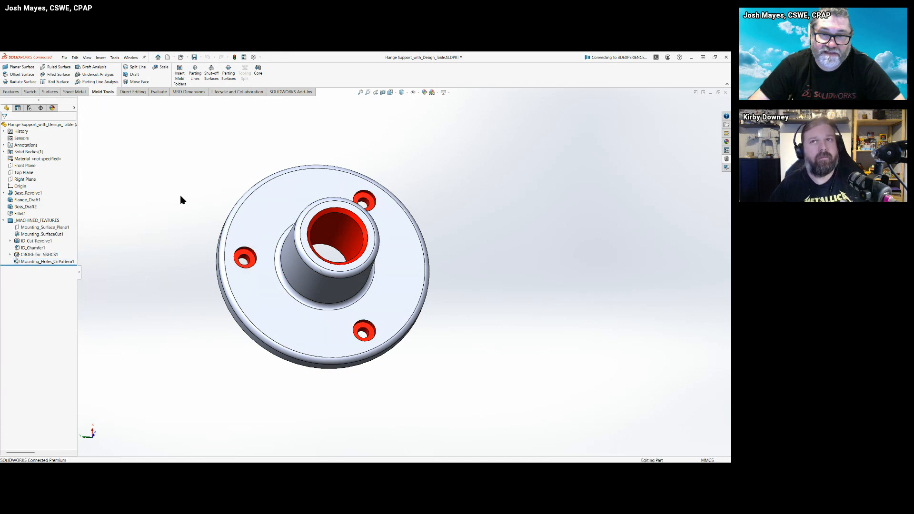
Open the Excel design table for editing and add only the $HW-SIZE@CBORE for SBHCS1 parameter as a column
{"action": "left_click", "coordinate": [29, 109]}
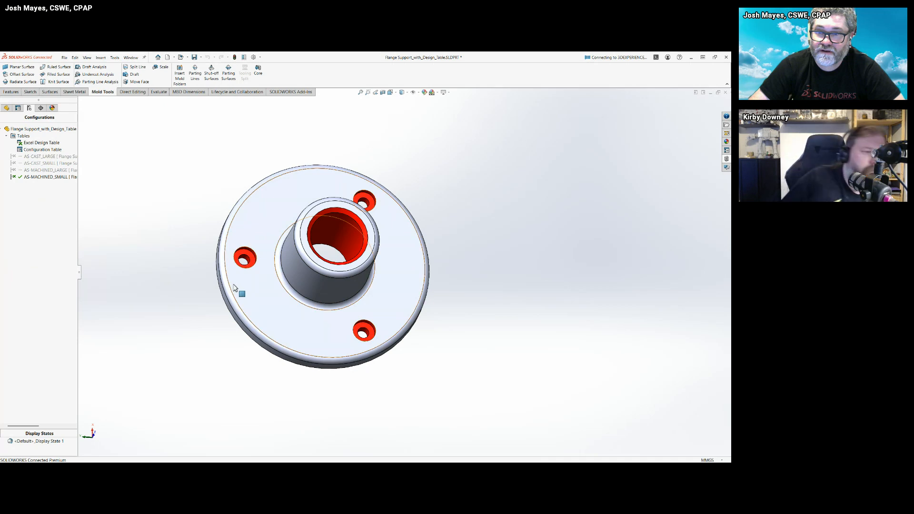
{"action": "right_click", "coordinate": [38, 143]}
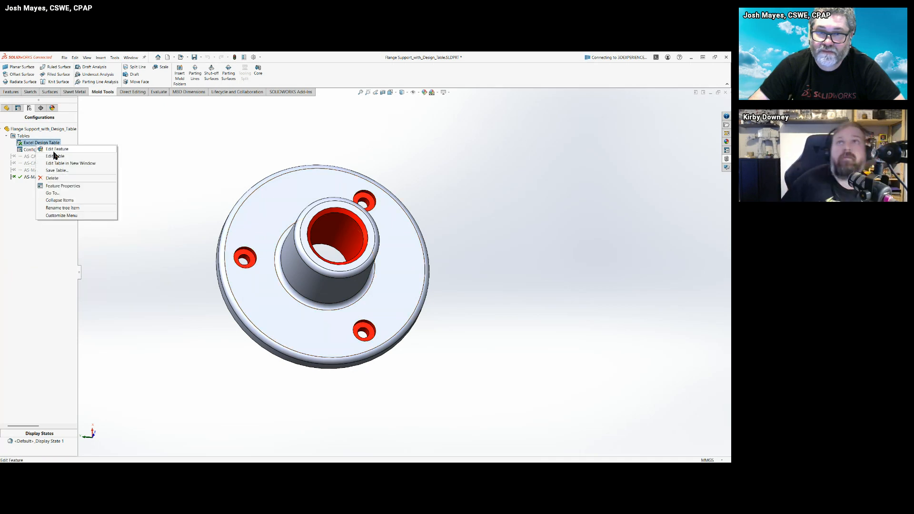
{"action": "left_click", "coordinate": [55, 157]}
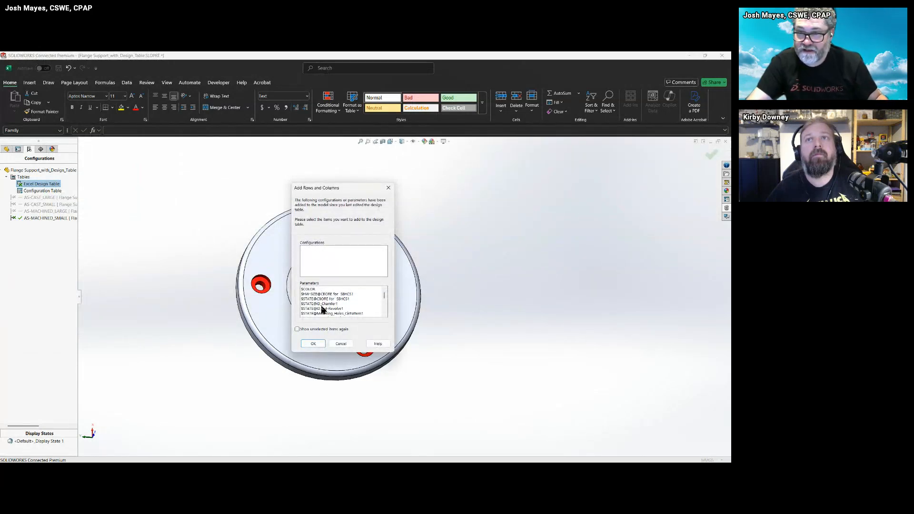
{"action": "scroll", "coordinate": [320, 304], "scroll_direction": "down", "scroll_amount": 5}
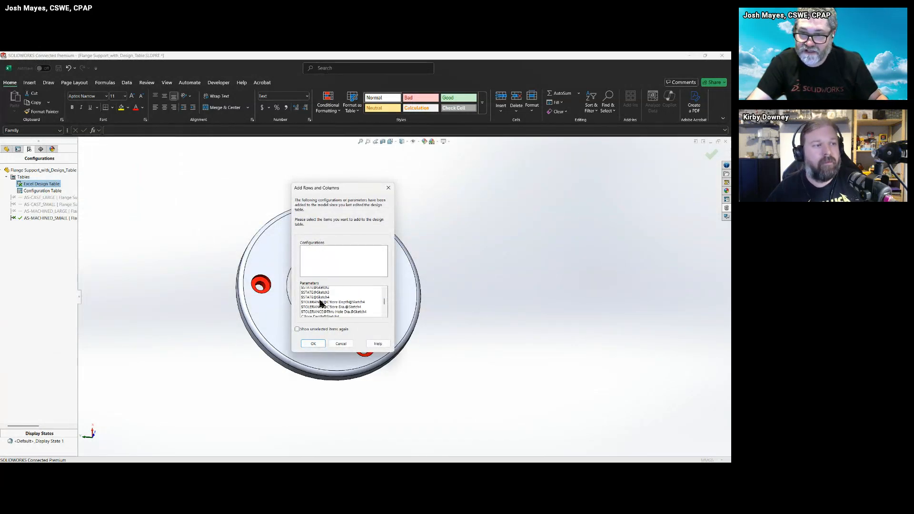
{"action": "scroll", "coordinate": [316, 314], "scroll_direction": "down", "scroll_amount": 4}
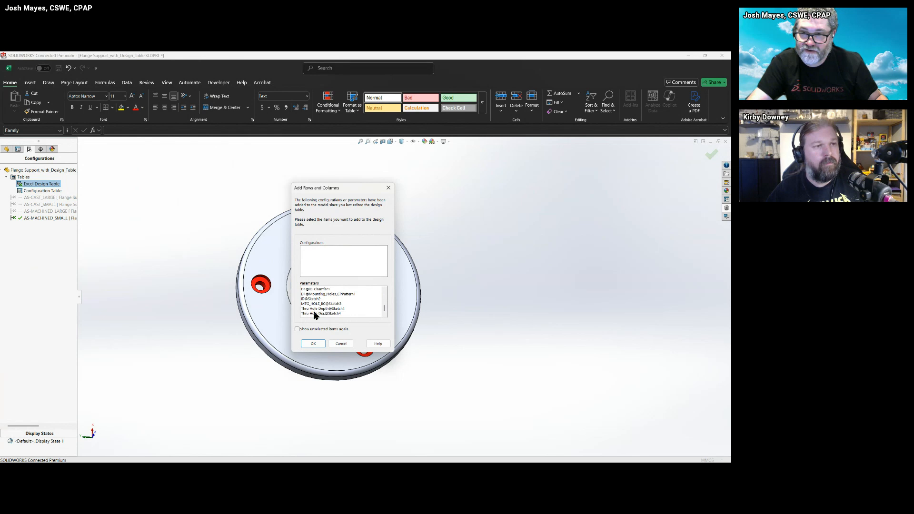
{"action": "scroll", "coordinate": [316, 314], "scroll_direction": "up", "scroll_amount": 9}
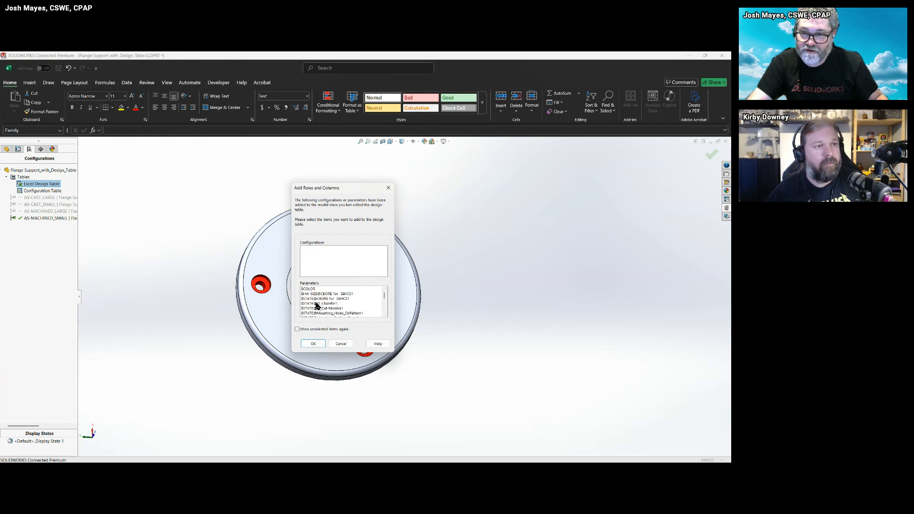
{"action": "left_click", "coordinate": [315, 295]}
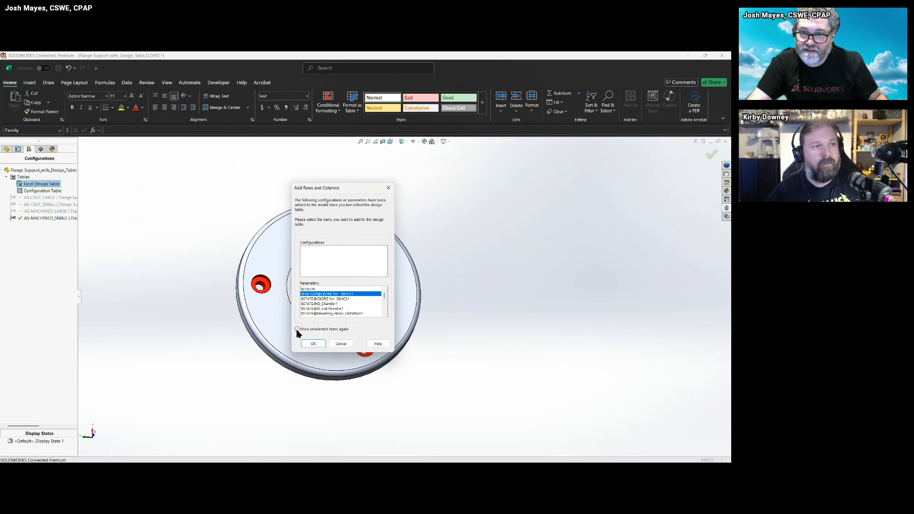
{"action": "left_click", "coordinate": [316, 344]}
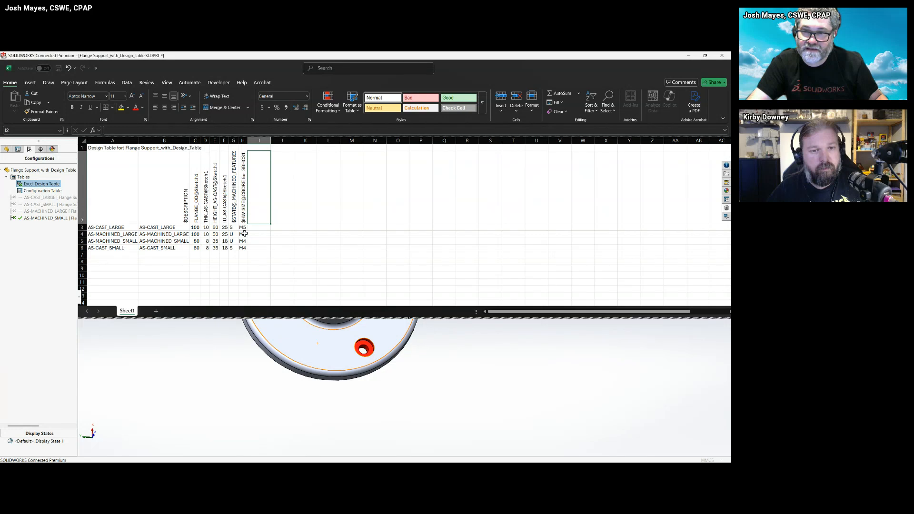
Examine the selectable hardware sizes for AS-CAST_LARGE in the $HW-SIZE@CBORE for SBHCS1 column
{"action": "left_click", "coordinate": [243, 228]}
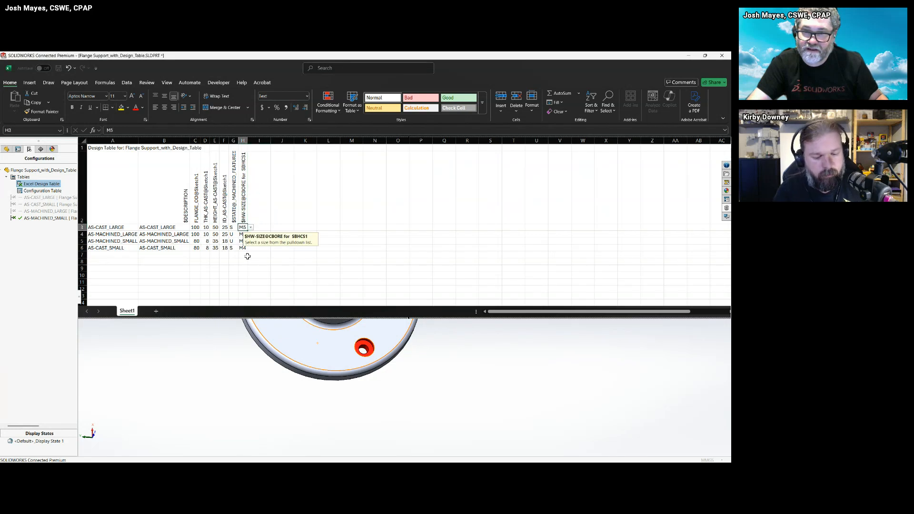
{"action": "left_click", "coordinate": [252, 228]}
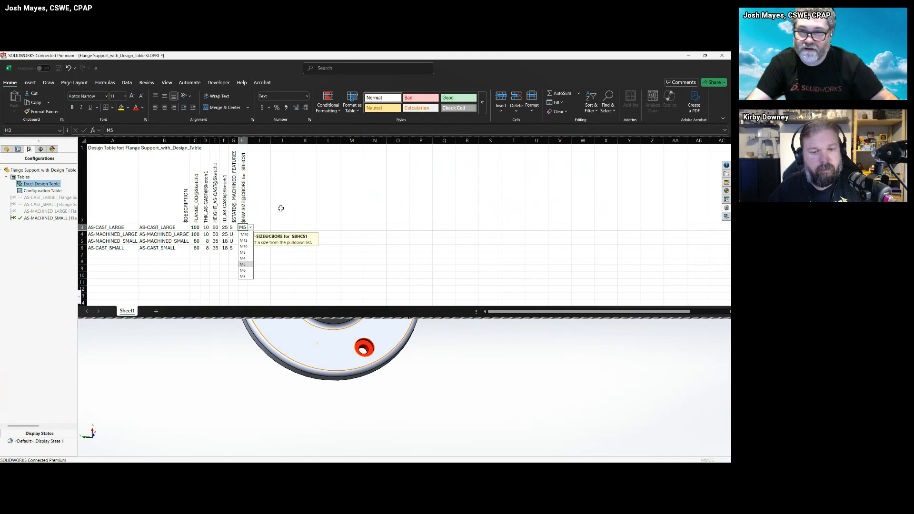
{"action": "left_click", "coordinate": [281, 208]}
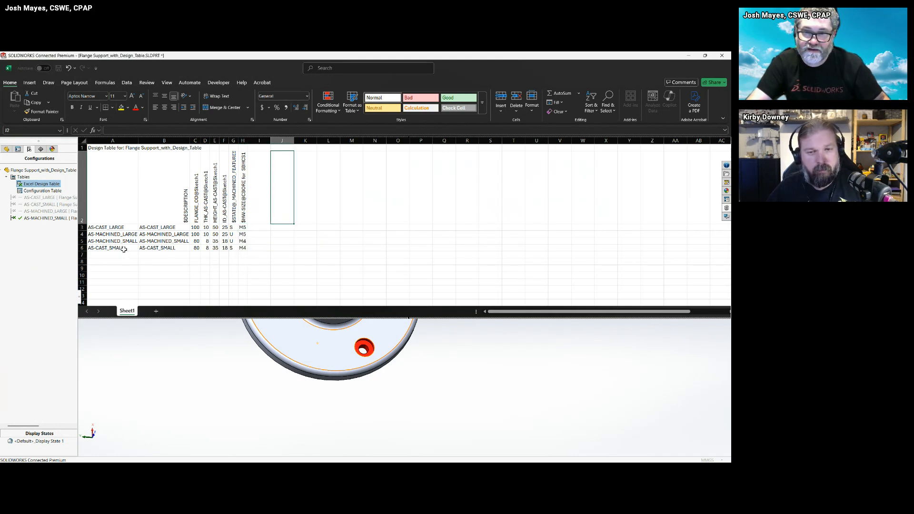
Copy the AS-MACHINED_SMALL and AS-CAST_SMALL rows of the design table into rows 7 and 8
{"action": "left_click_drag", "start_coordinate": [122, 243], "coordinate": [247, 248]}
{"action": "key", "text": "ctrl+c"}
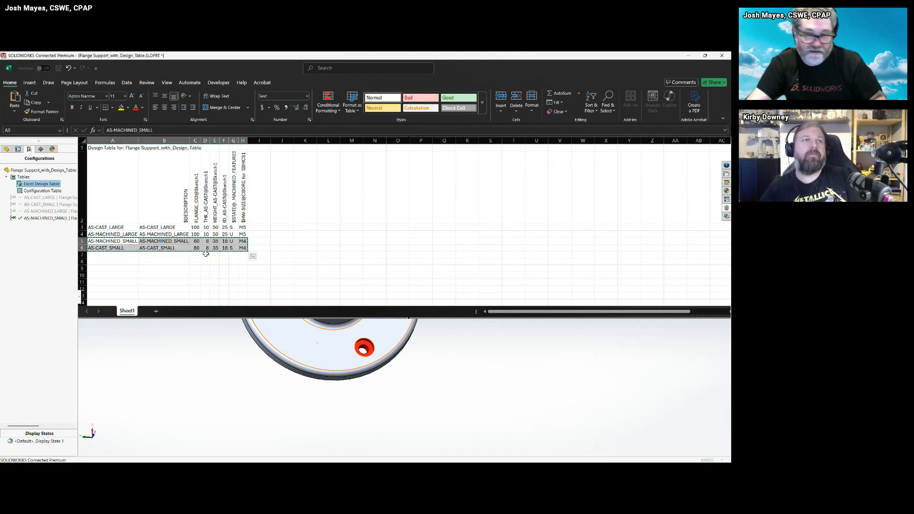
{"action": "left_click", "coordinate": [123, 254]}
{"action": "key", "text": "ctrl+v"}
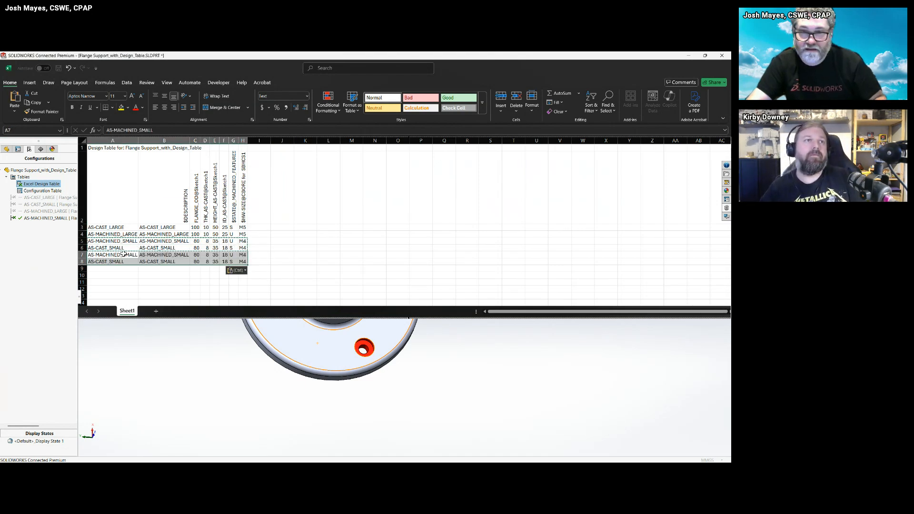
Rename the configurations in rows 7 and 8 of the design table AS-MACHINED_TINY and AS-CAST_TINY
{"action": "double_click", "coordinate": [133, 255]}
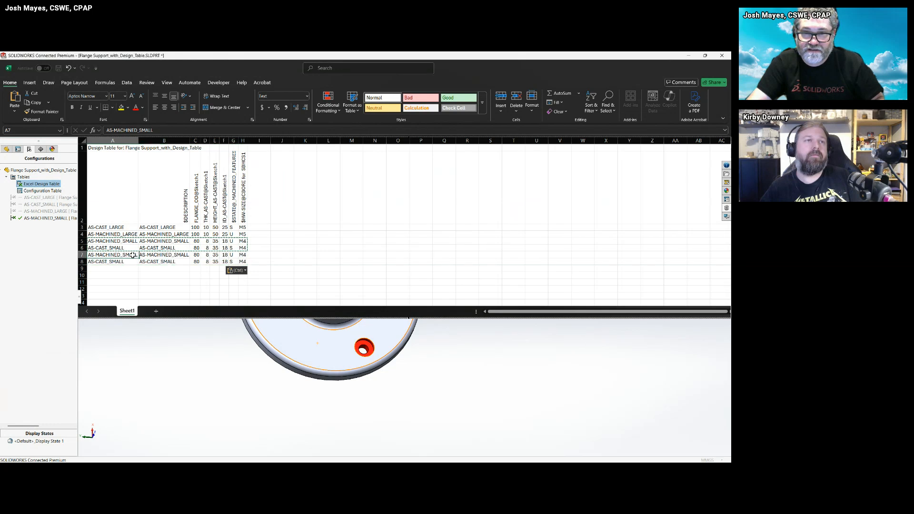
{"action": "double_click", "coordinate": [134, 255]}
{"action": "type", "text": "TIN"}
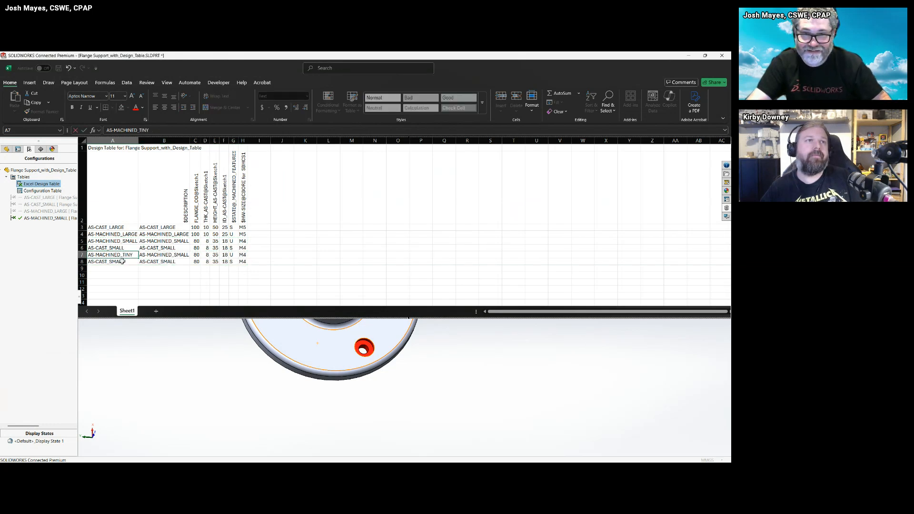
{"action": "type", "text": "Y"}
{"action": "left_click", "coordinate": [122, 262]}
{"action": "double_click", "coordinate": [123, 262]}
{"action": "double_click", "coordinate": [122, 263]}
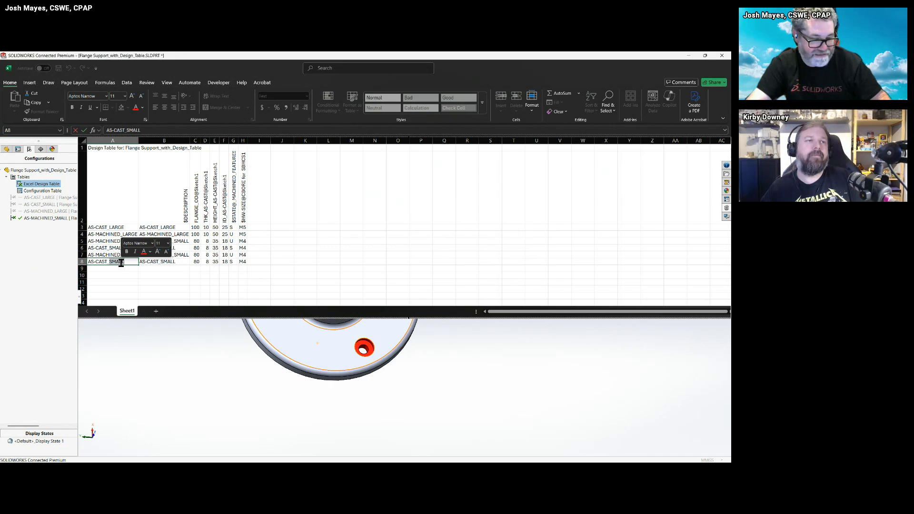
{"action": "type", "text": "TINY"}
{"action": "left_click", "coordinate": [134, 276]}
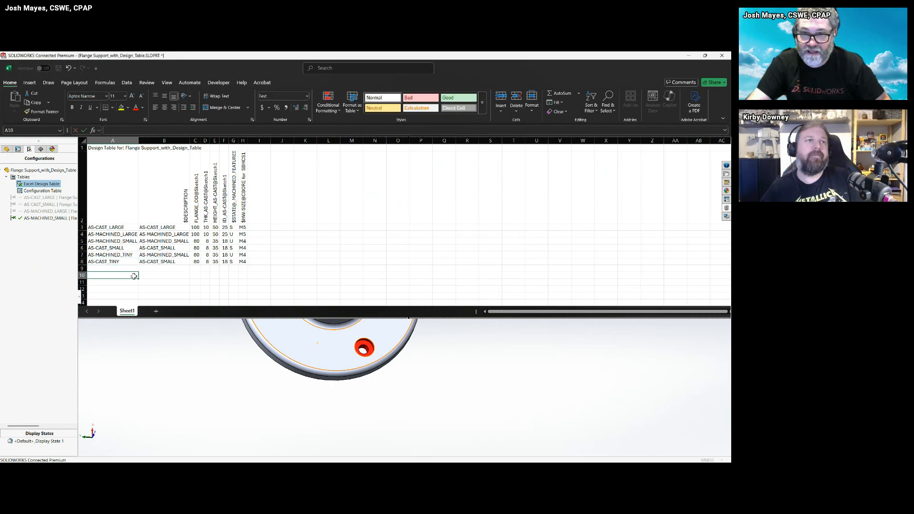
Change the $DESCRIPTION entries in rows 7 and 8 to AS-MACHINED_TINY and AS-CAST_TINY
{"action": "left_click", "coordinate": [184, 256]}
{"action": "double_click", "coordinate": [184, 255]}
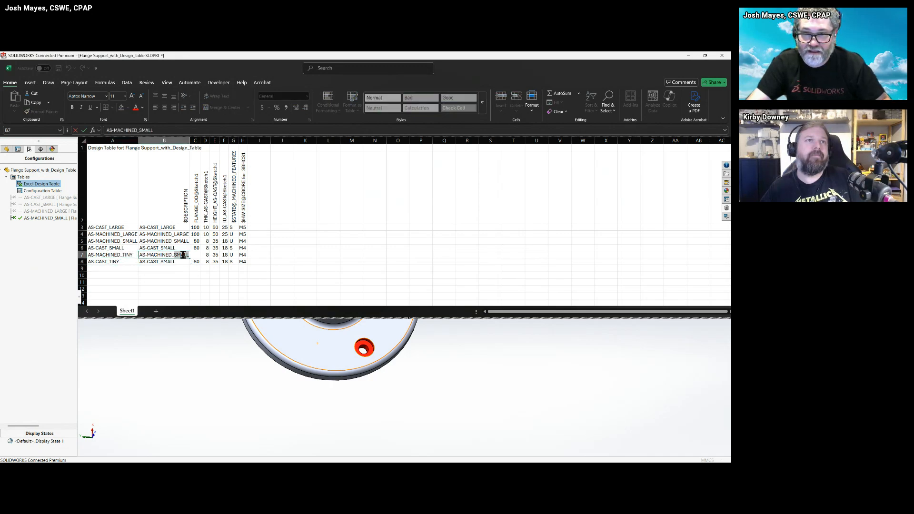
{"action": "double_click", "coordinate": [182, 256]}
{"action": "type", "text": "TINY"}
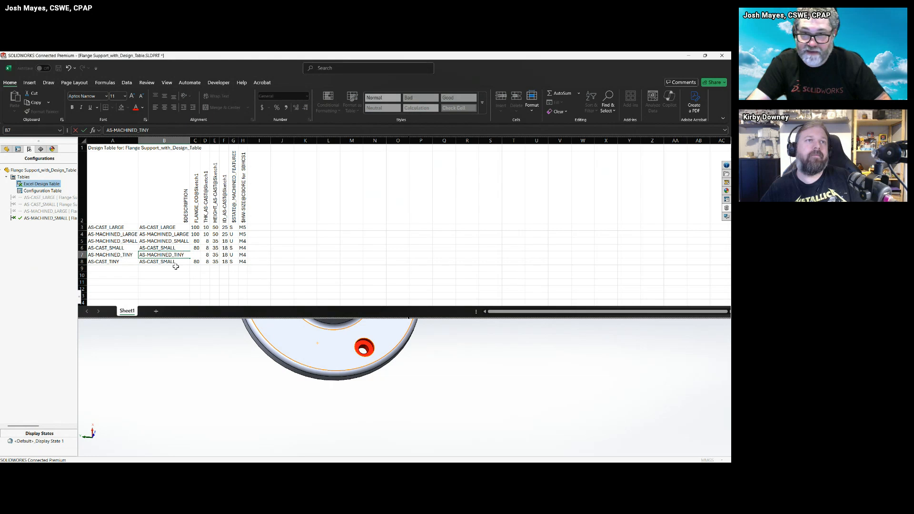
{"action": "key", "text": "Return"}
{"action": "double_click", "coordinate": [170, 262]}
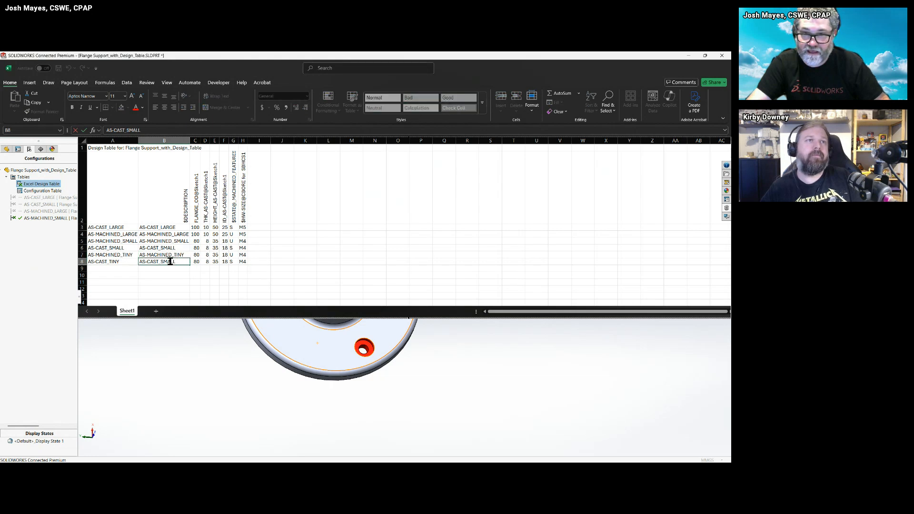
{"action": "double_click", "coordinate": [170, 262]}
{"action": "type", "text": "TINY"}
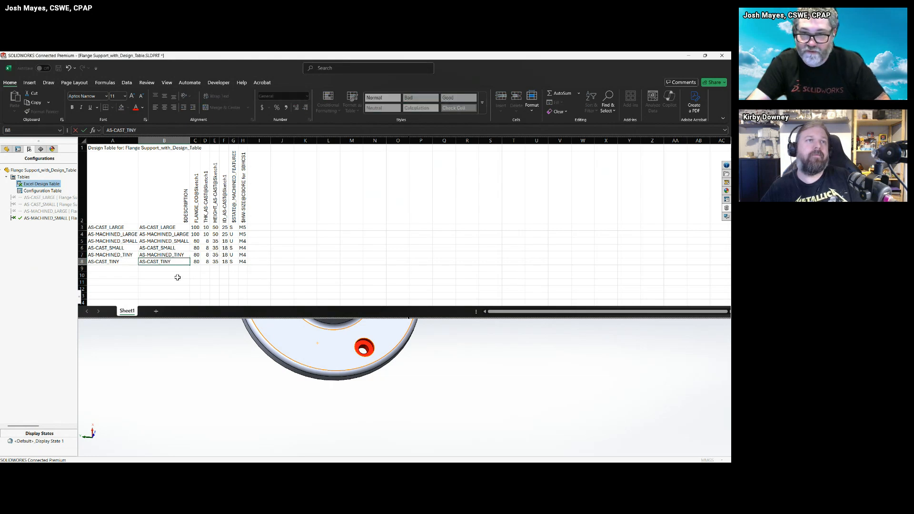
{"action": "key", "text": "Return"}
For AS-CAST_TINY, set FLANGE_OD to 70, THK_AS-CAST to 6, HEIGHT_AS-CAST to 30 and ID_AS-CAST to 16
{"action": "left_click", "coordinate": [196, 262]}
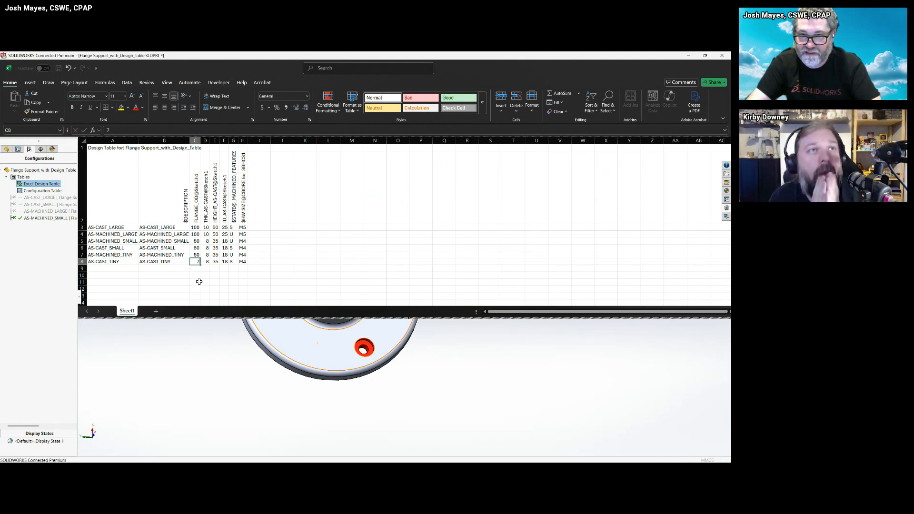
{"action": "type", "text": "70"}
{"action": "left_click", "coordinate": [206, 262]}
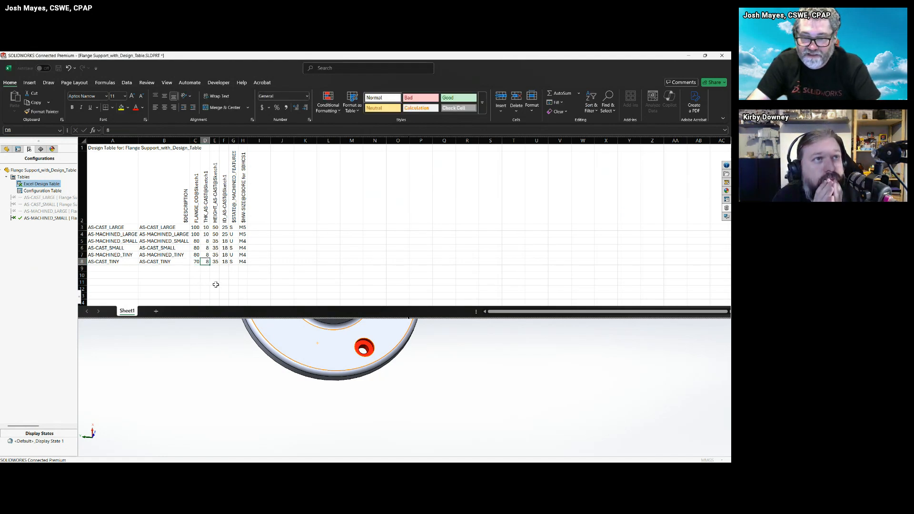
{"action": "type", "text": "6"}
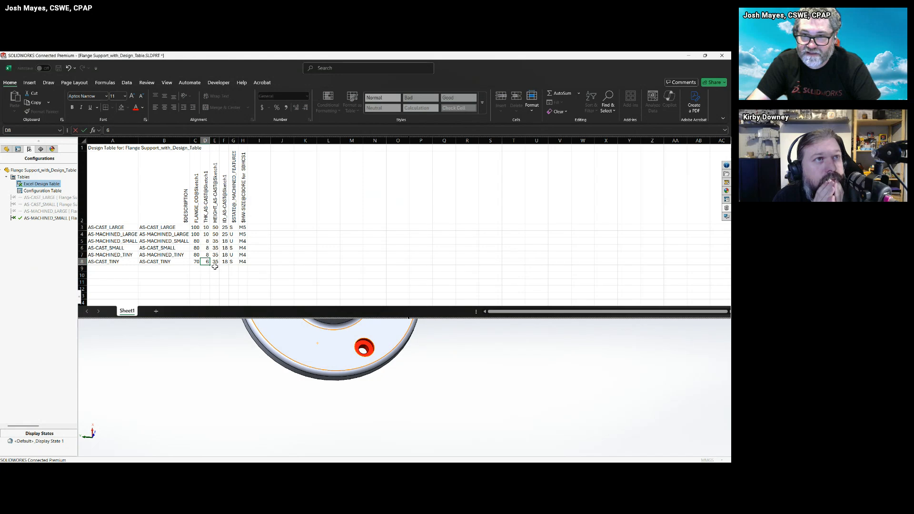
{"action": "left_click", "coordinate": [215, 262]}
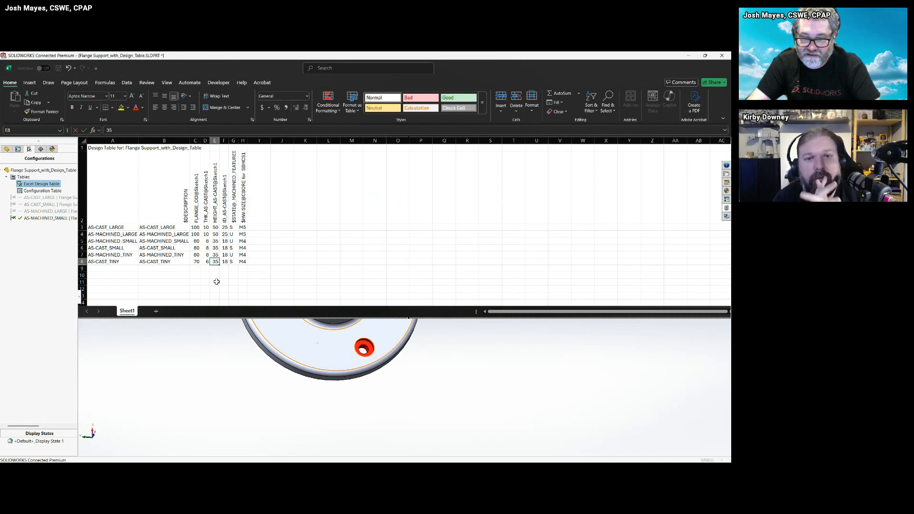
{"action": "type", "text": "30"}
{"action": "left_click", "coordinate": [225, 262]}
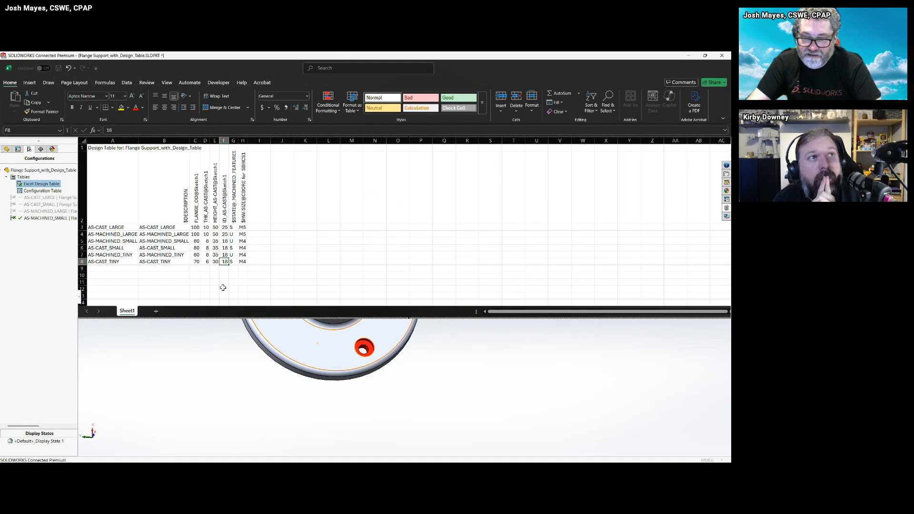
{"action": "type", "text": "1"}
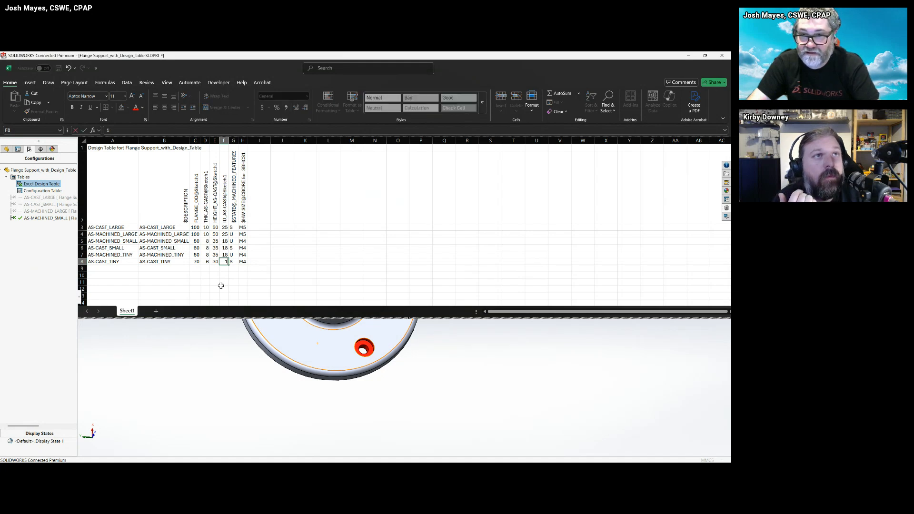
{"action": "left_click", "coordinate": [233, 262]}
{"action": "left_click", "coordinate": [249, 250]}
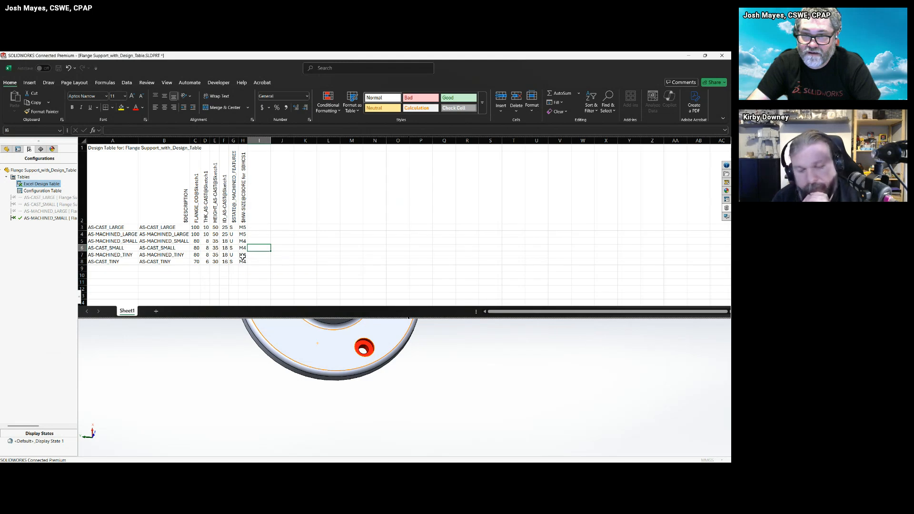
Set the CBORE for SBHCS1 hardware size to M3 for AS-MACHINED_TINY and AS-CAST_TINY
{"action": "left_click", "coordinate": [243, 256]}
{"action": "left_click", "coordinate": [251, 255]}
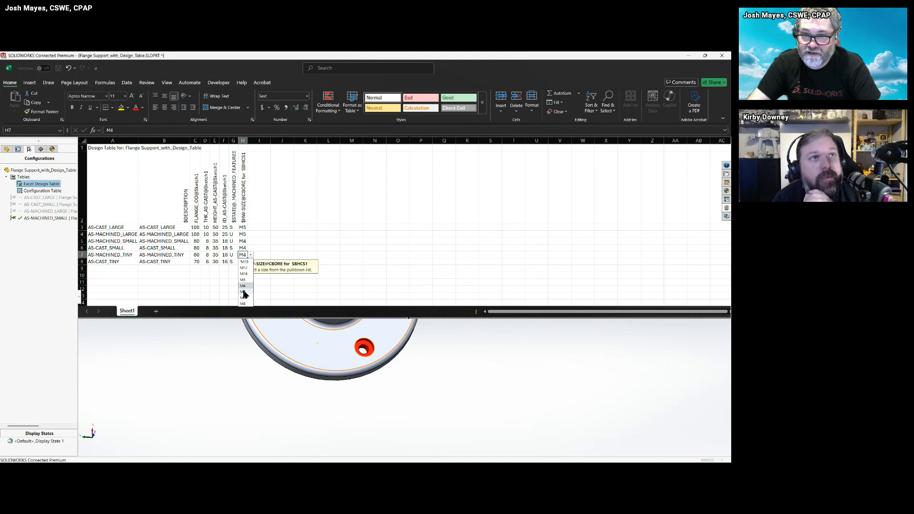
{"action": "left_click", "coordinate": [243, 279]}
{"action": "left_click", "coordinate": [244, 262]}
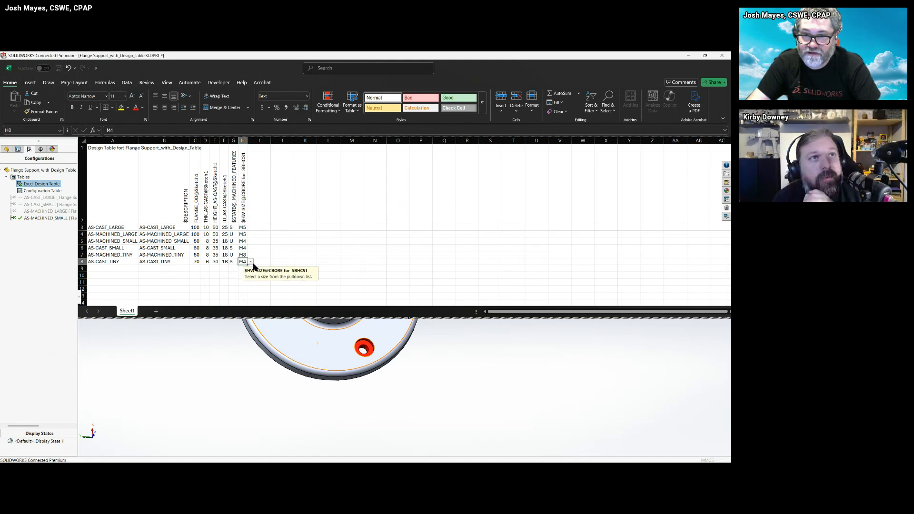
{"action": "left_click", "coordinate": [251, 262]}
{"action": "left_click", "coordinate": [246, 287]}
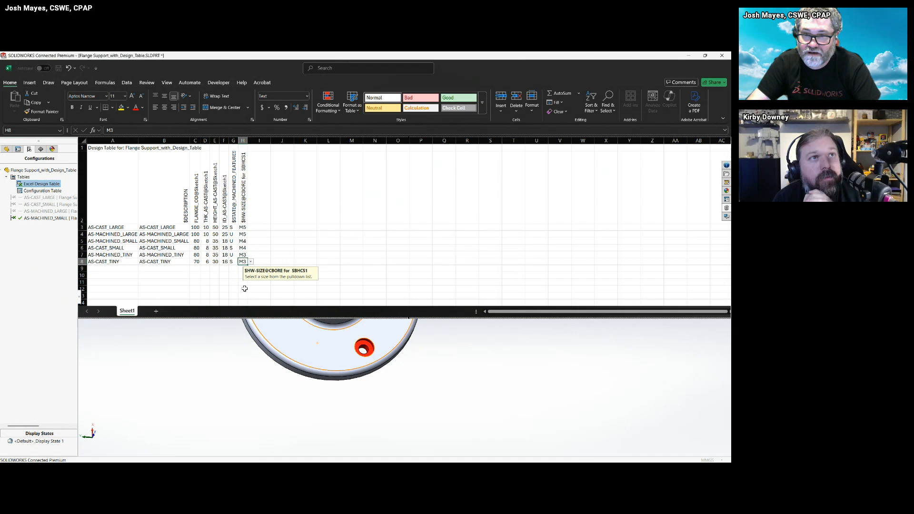
Close the design table to generate the two TINY configurations, and activate AS-MACHINED_TINY
{"action": "left_click", "coordinate": [191, 347]}
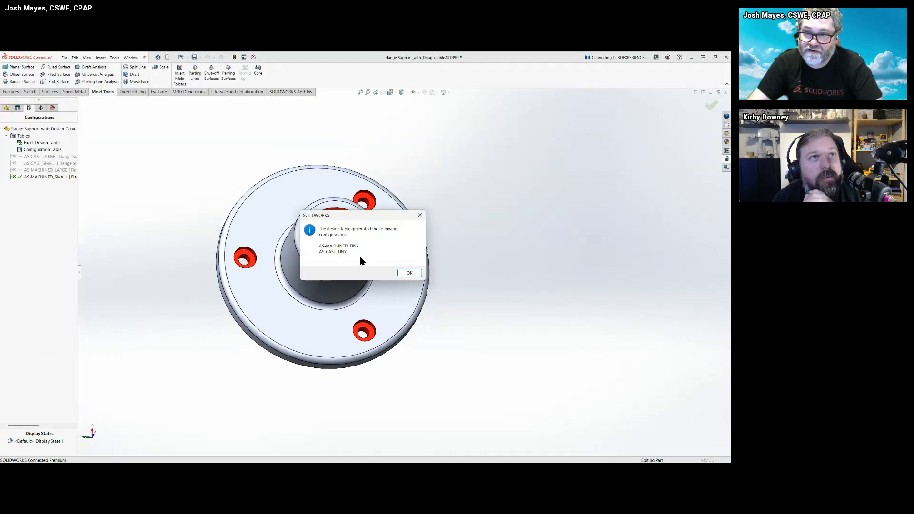
{"action": "left_click", "coordinate": [409, 273]}
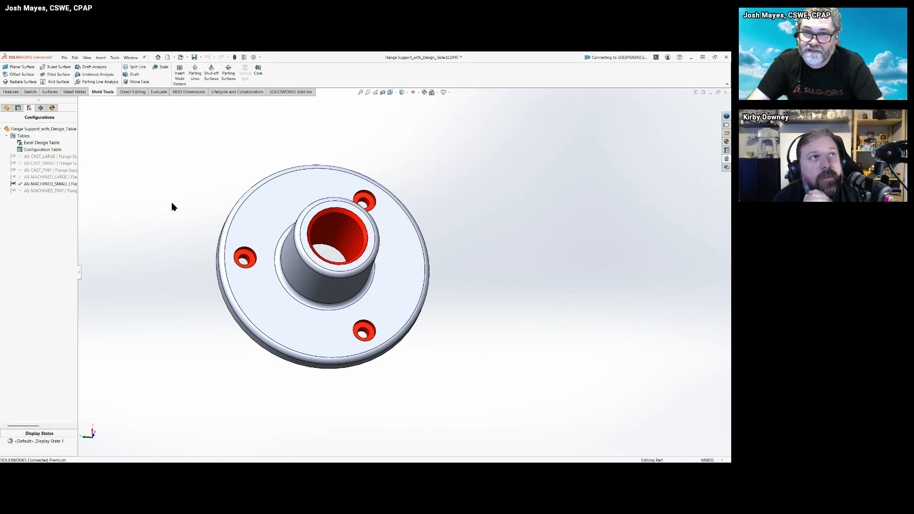
{"action": "double_click", "coordinate": [38, 191]}
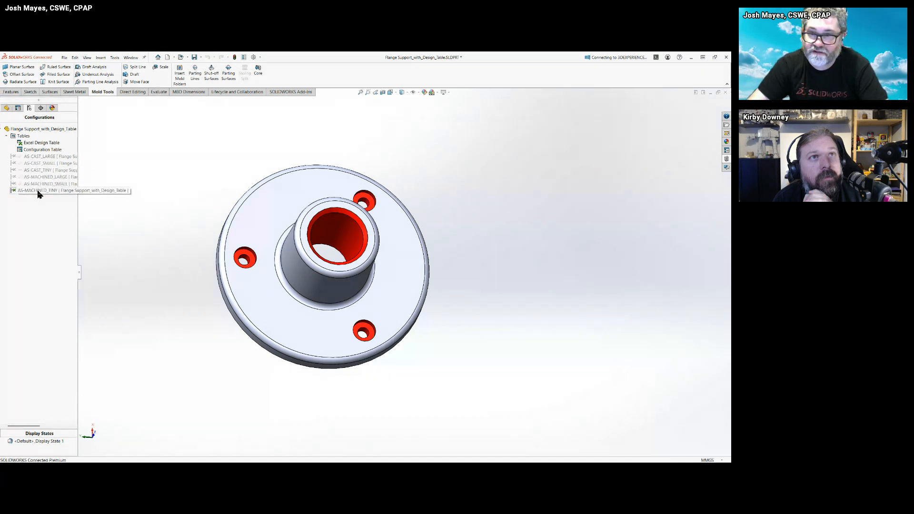
Set the Mounting_Holes_CirPattern1 instance count to 2 for the AS-CAST_TINY and AS-MACHINED_TINY configurations only
{"action": "left_click", "coordinate": [7, 108]}
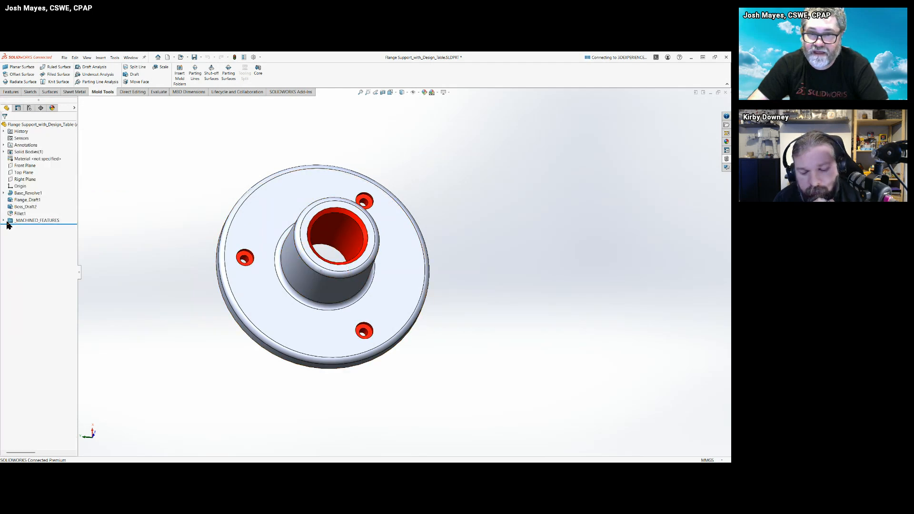
{"action": "left_click", "coordinate": [3, 220]}
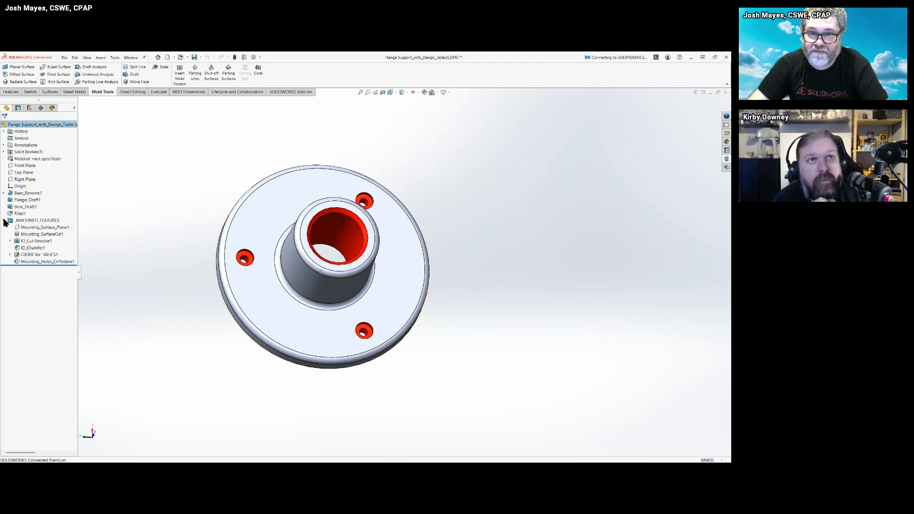
{"action": "left_click", "coordinate": [32, 263]}
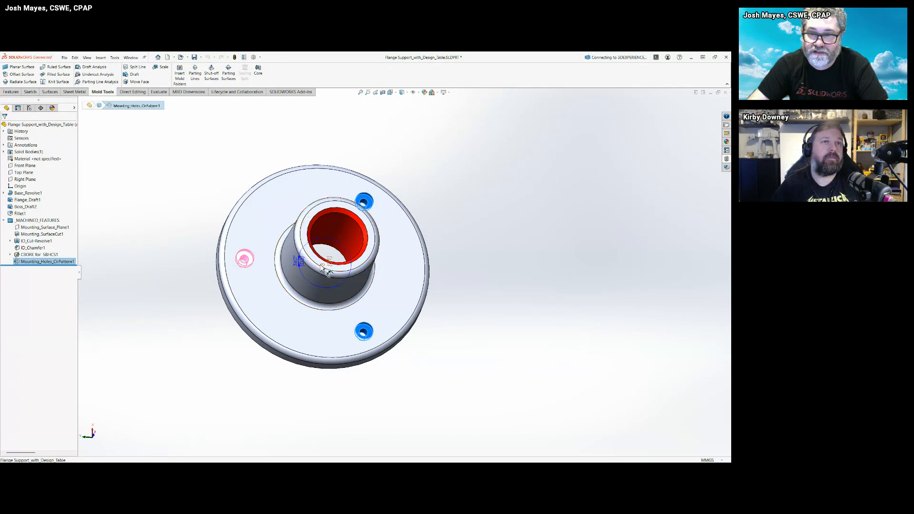
{"action": "double_click", "coordinate": [324, 266]}
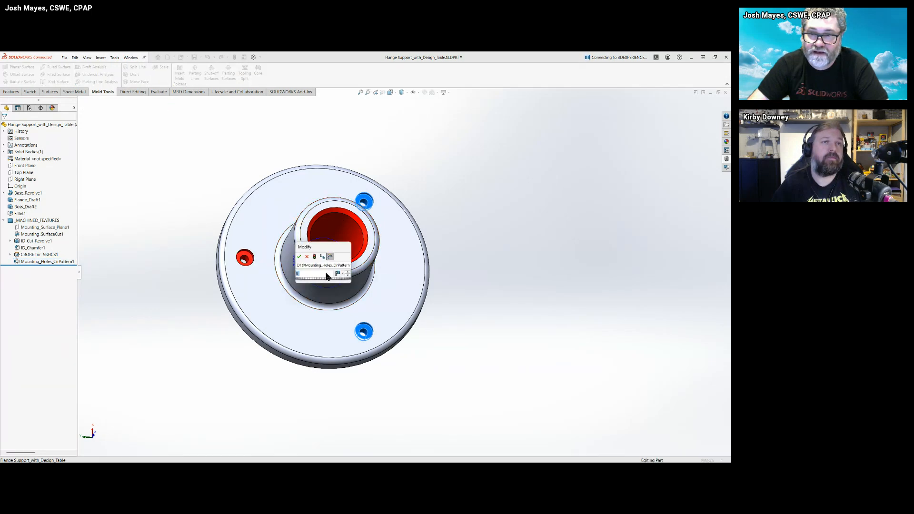
{"action": "left_click", "coordinate": [344, 275]}
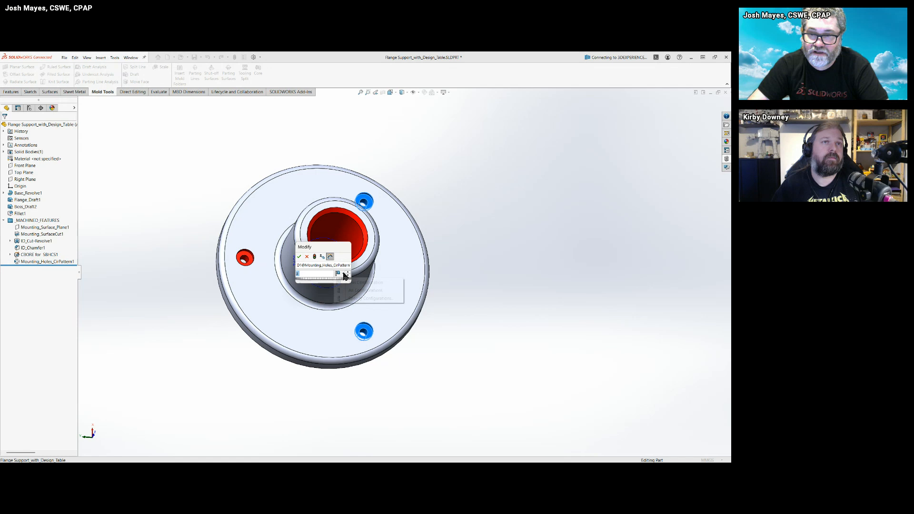
{"action": "left_click", "coordinate": [351, 299]}
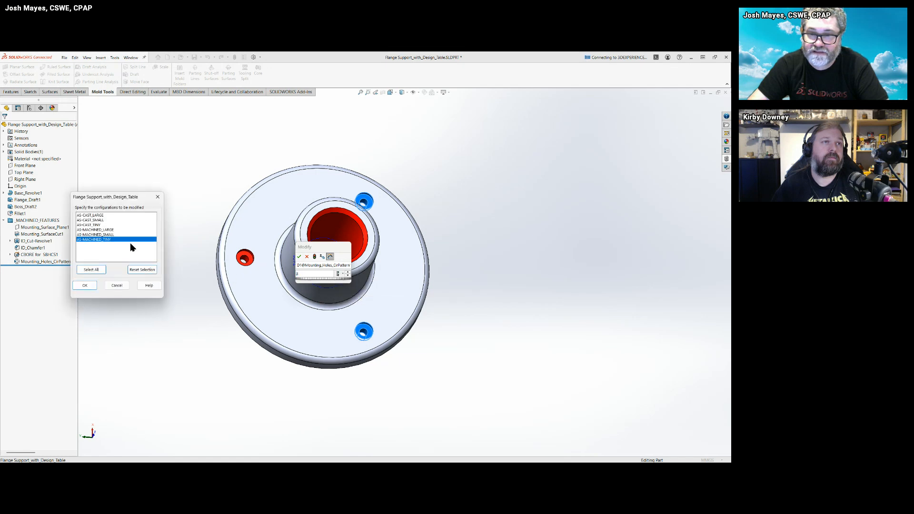
{"action": "left_click", "coordinate": [103, 225], "text": "ctrl"}
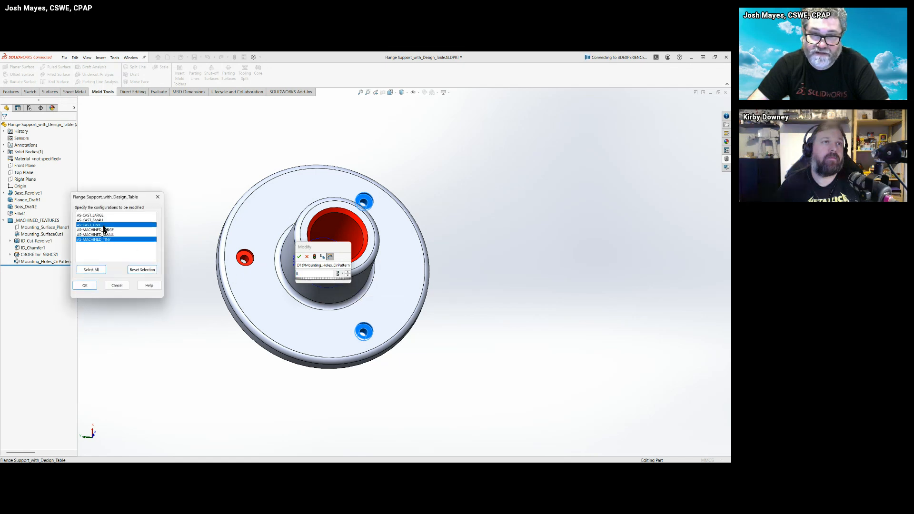
{"action": "left_click", "coordinate": [87, 286]}
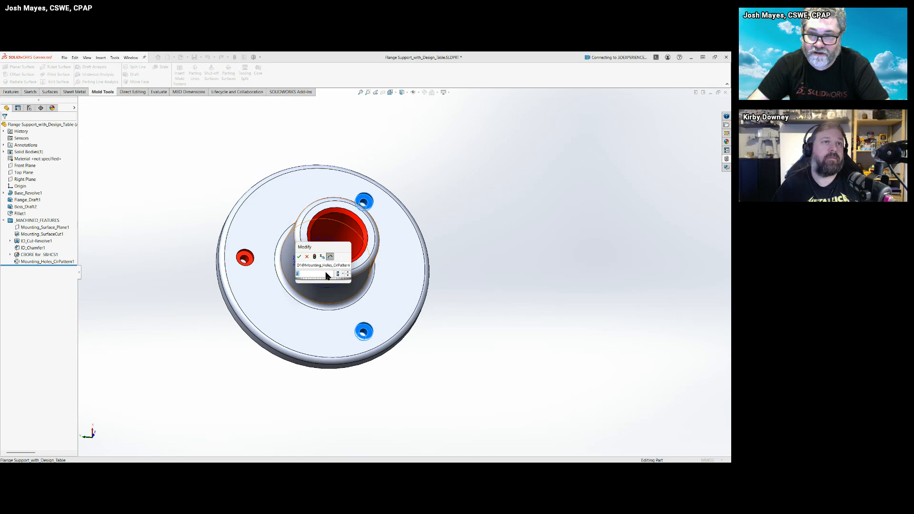
{"action": "type", "text": "2"}
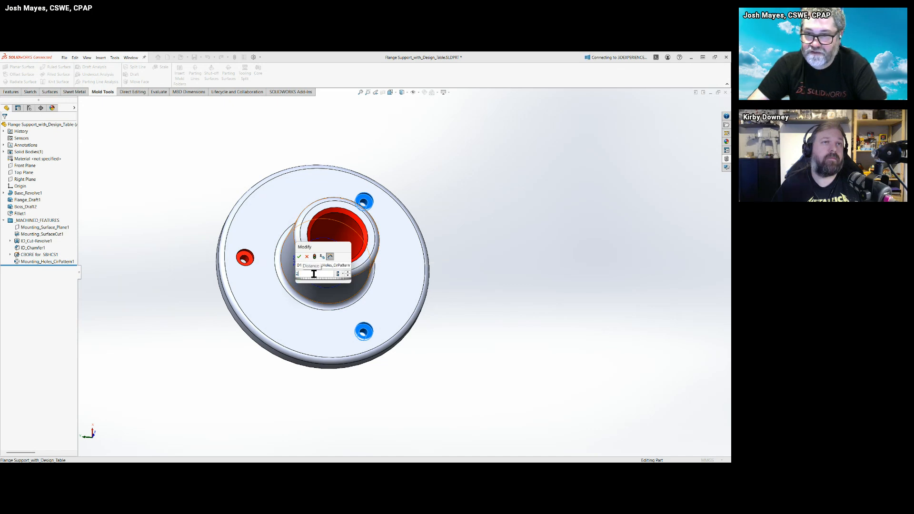
{"action": "left_click", "coordinate": [299, 258]}
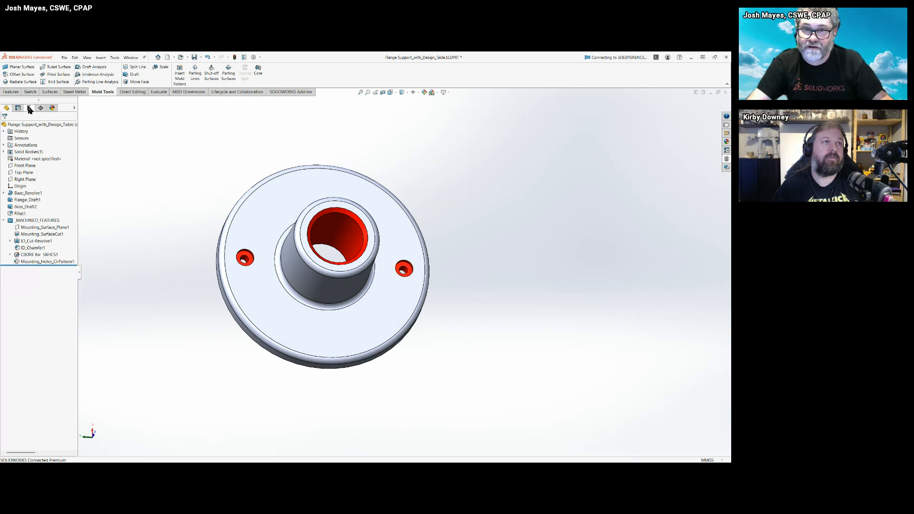
Edit the part's Excel design table and add the D1@Mounting_Holes_CirPattern1 parameter as a new column
{"action": "left_click", "coordinate": [29, 109]}
{"action": "right_click", "coordinate": [30, 144]}
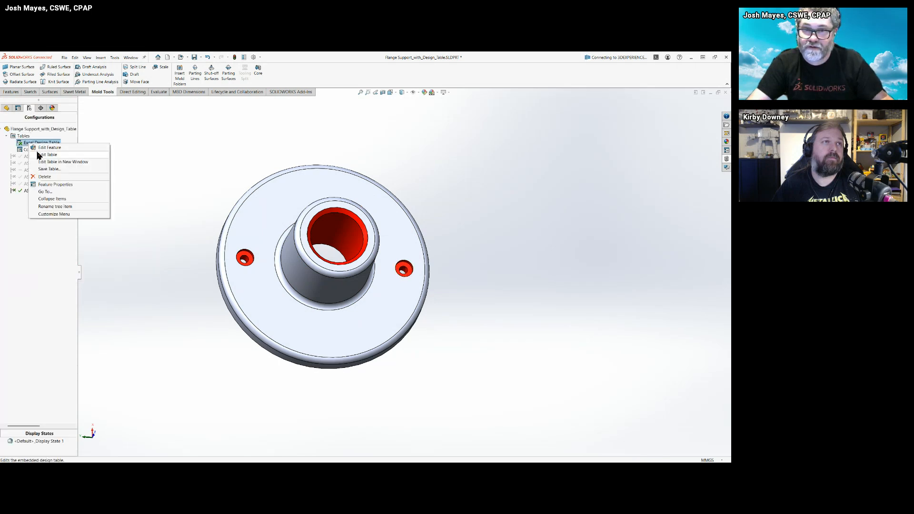
{"action": "left_click", "coordinate": [38, 155]}
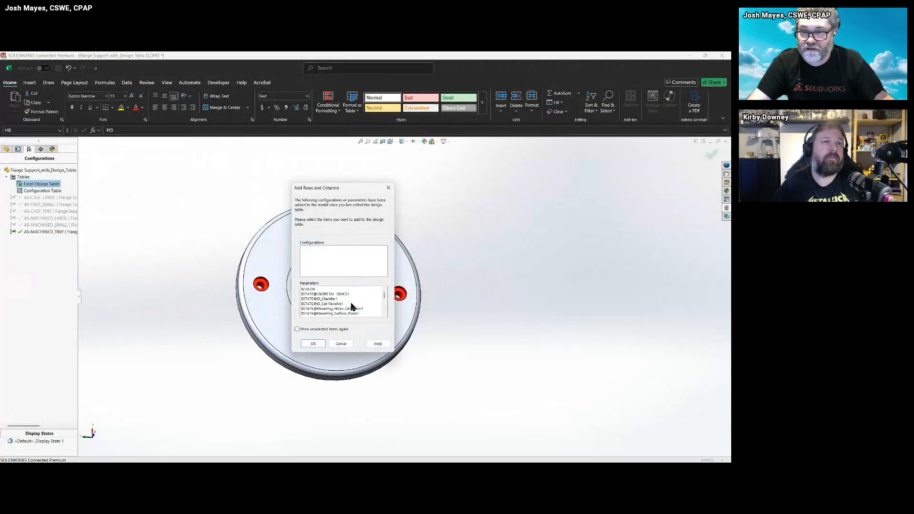
{"action": "scroll", "coordinate": [352, 306], "scroll_direction": "down", "scroll_amount": 5}
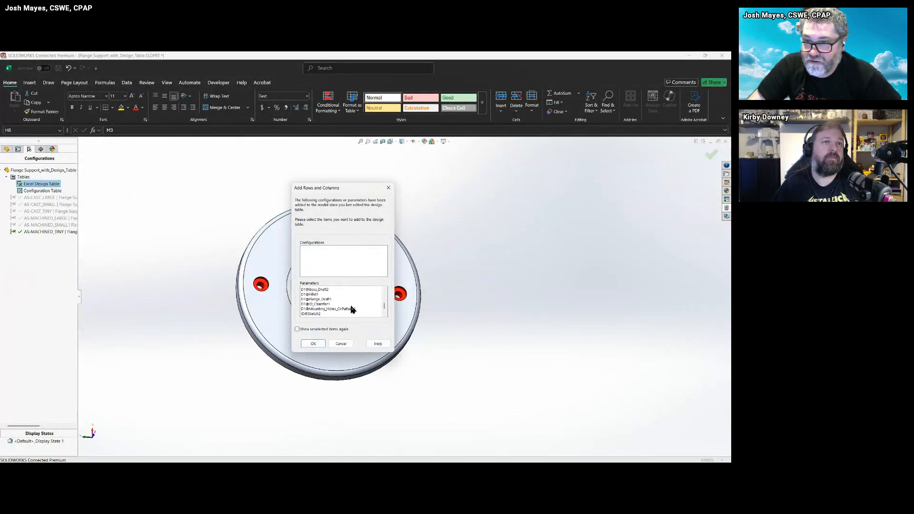
{"action": "scroll", "coordinate": [351, 307], "scroll_direction": "down", "scroll_amount": 2}
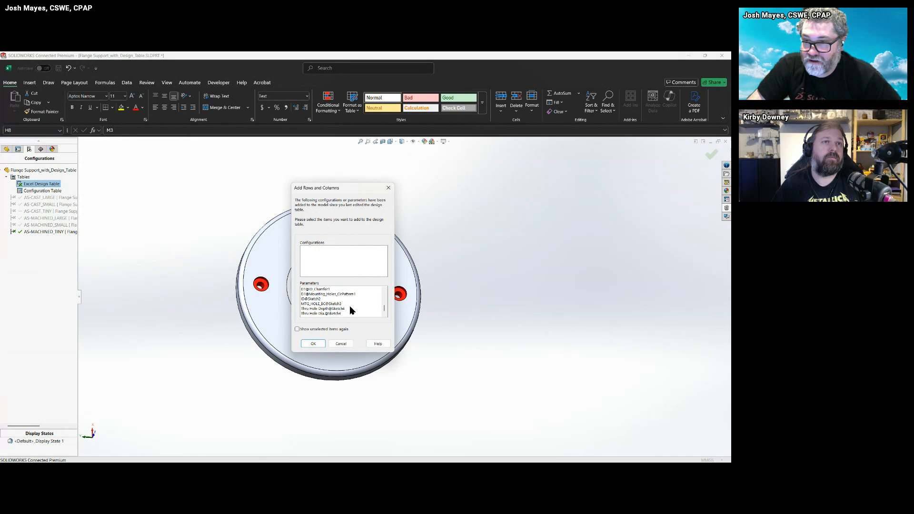
{"action": "left_click", "coordinate": [351, 294]}
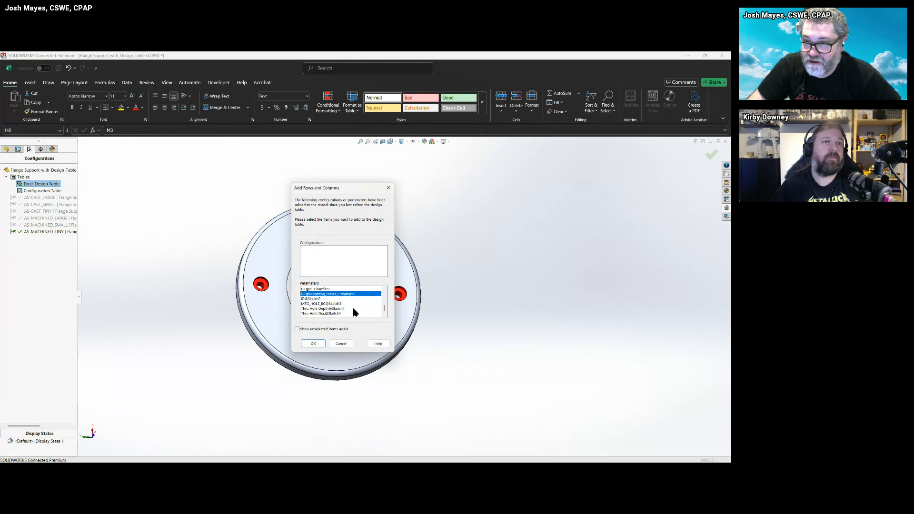
{"action": "scroll", "coordinate": [353, 312], "scroll_direction": "up", "scroll_amount": 4}
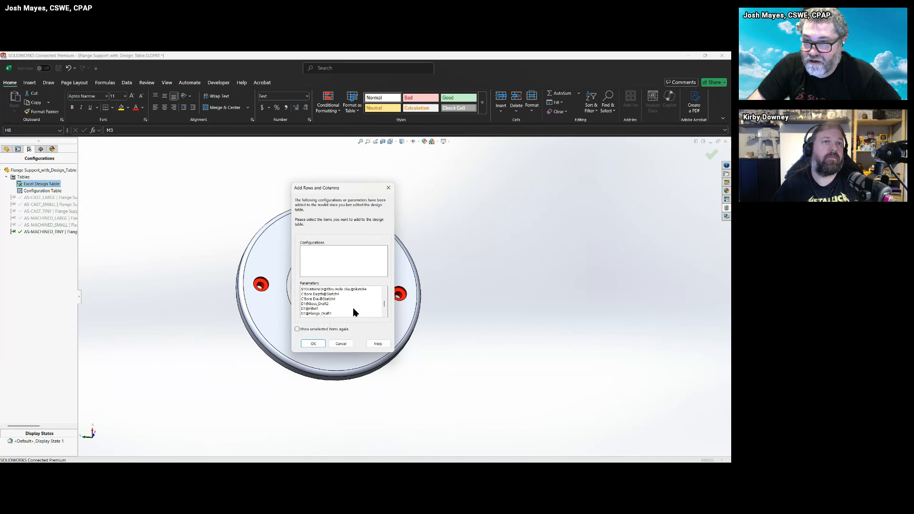
{"action": "left_click", "coordinate": [7, 149]}
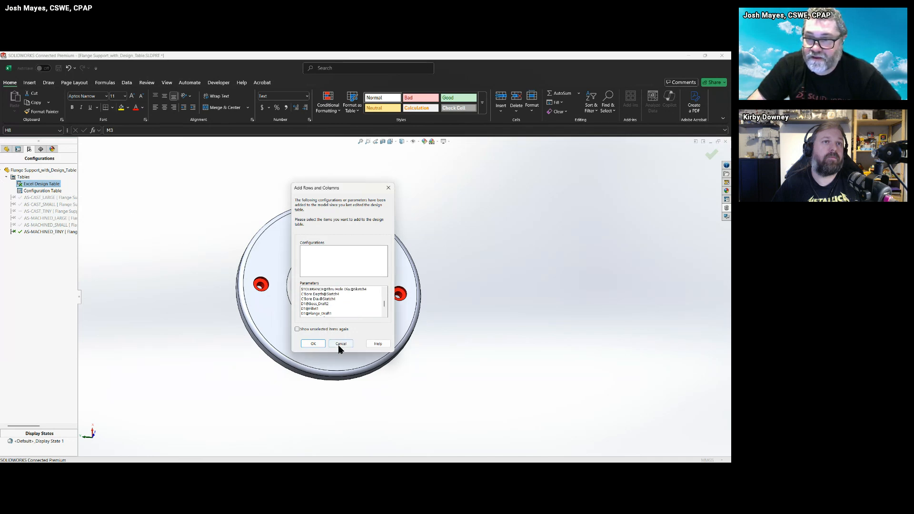
{"action": "scroll", "coordinate": [334, 311], "scroll_direction": "up", "scroll_amount": 5}
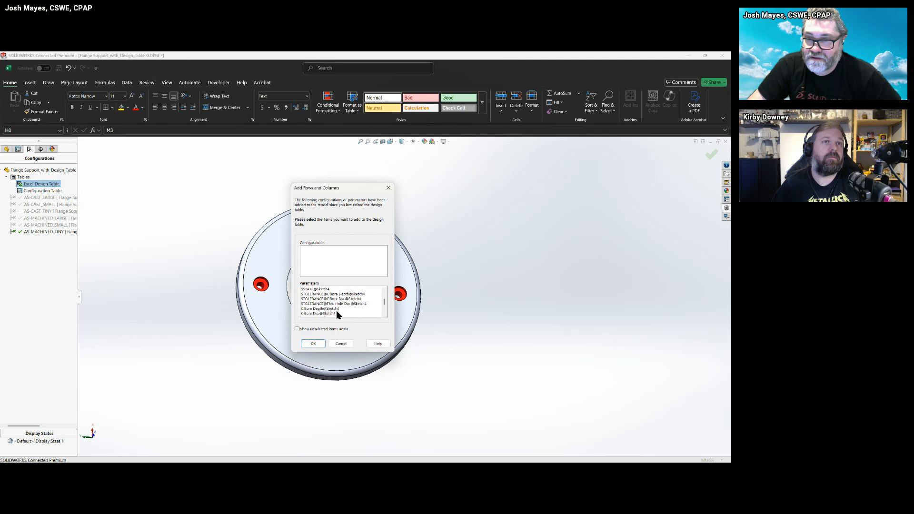
{"action": "scroll", "coordinate": [339, 312], "scroll_direction": "down", "scroll_amount": 5}
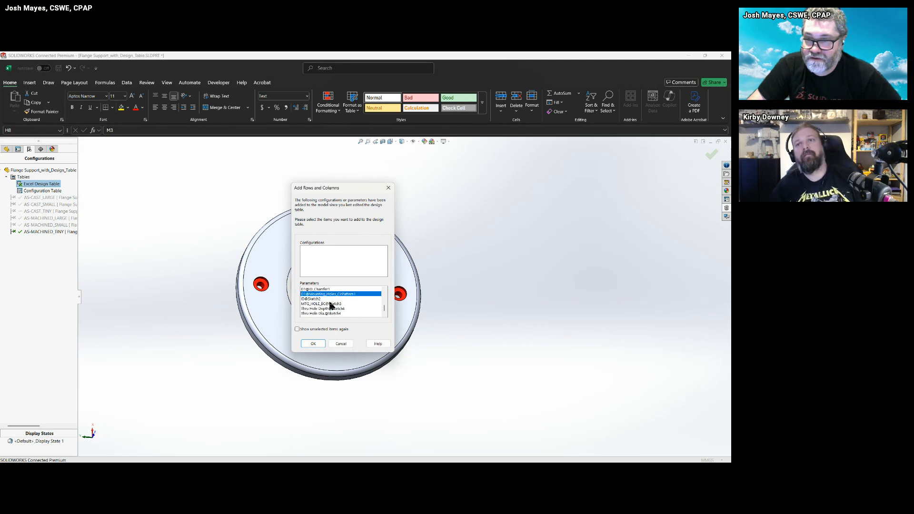
{"action": "left_click", "coordinate": [314, 343]}
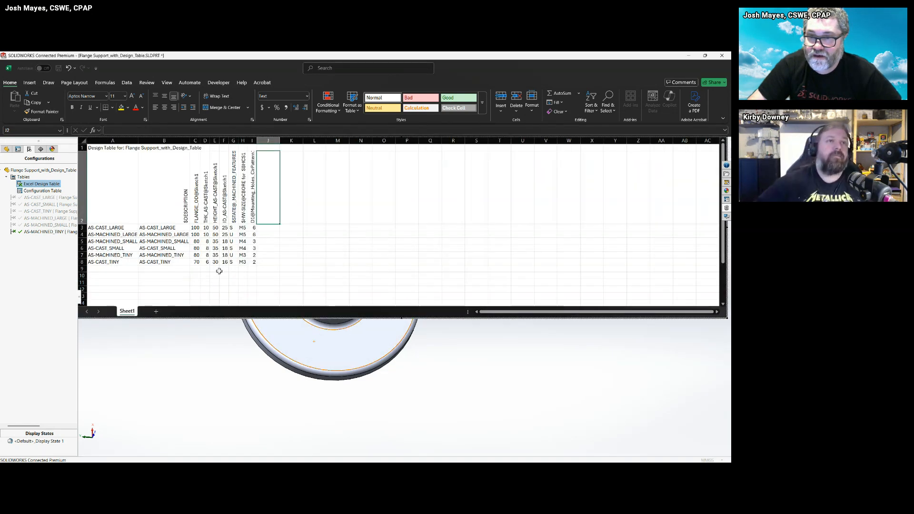
Check the mounting-hole pattern counts of the configurations in the new column and close the design table
{"action": "left_click", "coordinate": [268, 262]}
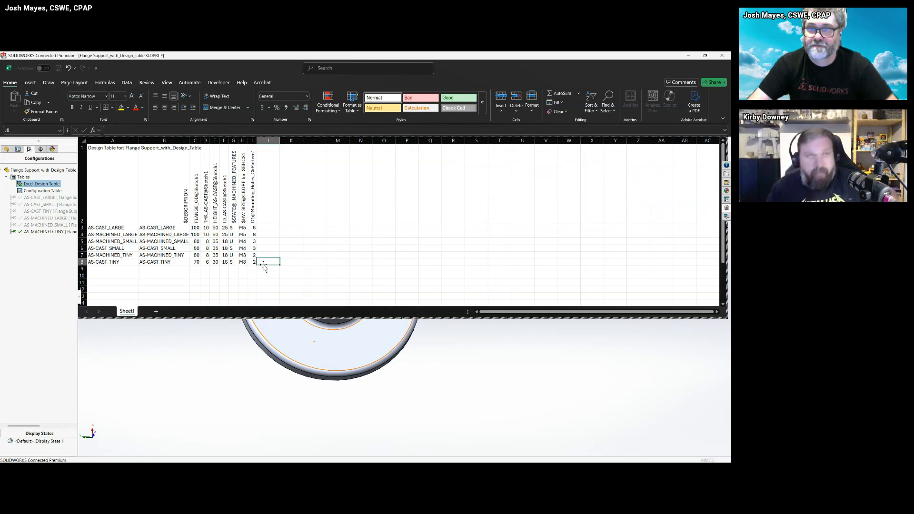
{"action": "left_click", "coordinate": [254, 228]}
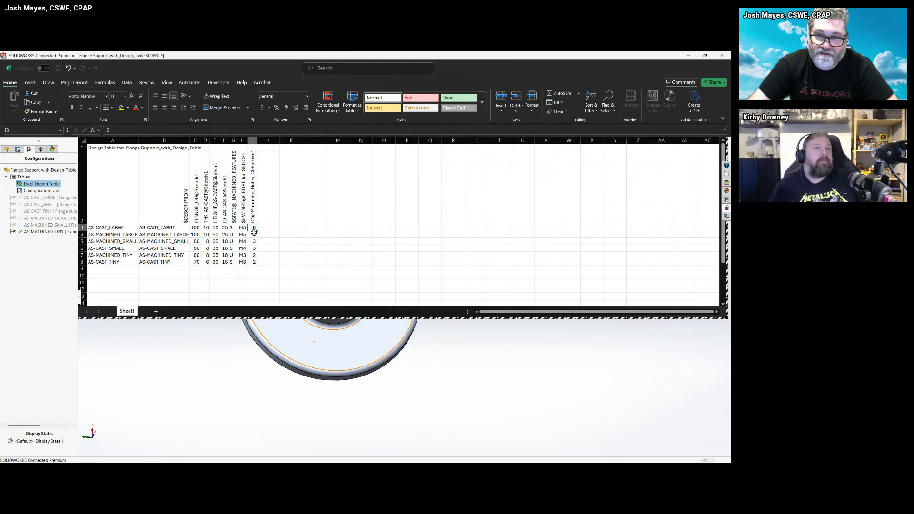
{"action": "left_click", "coordinate": [254, 234]}
{"action": "left_click", "coordinate": [254, 242]}
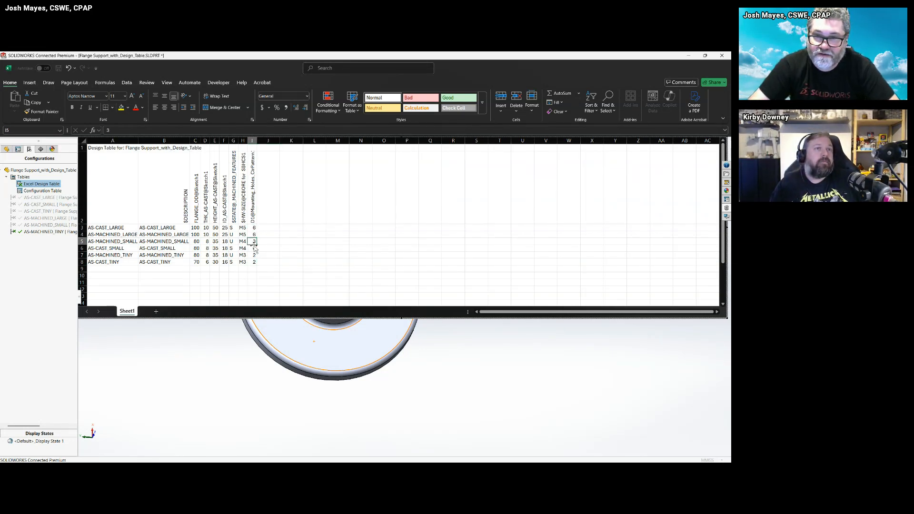
{"action": "left_click", "coordinate": [208, 366]}
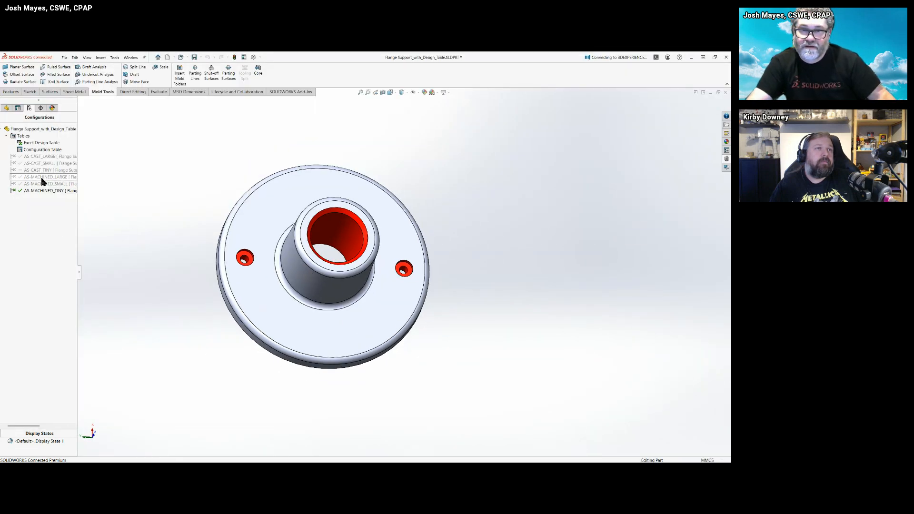
Switch to the Flange Support_Assy assembly and open its Excel design table for editing
{"action": "key", "text": "ctrl+Tab"}
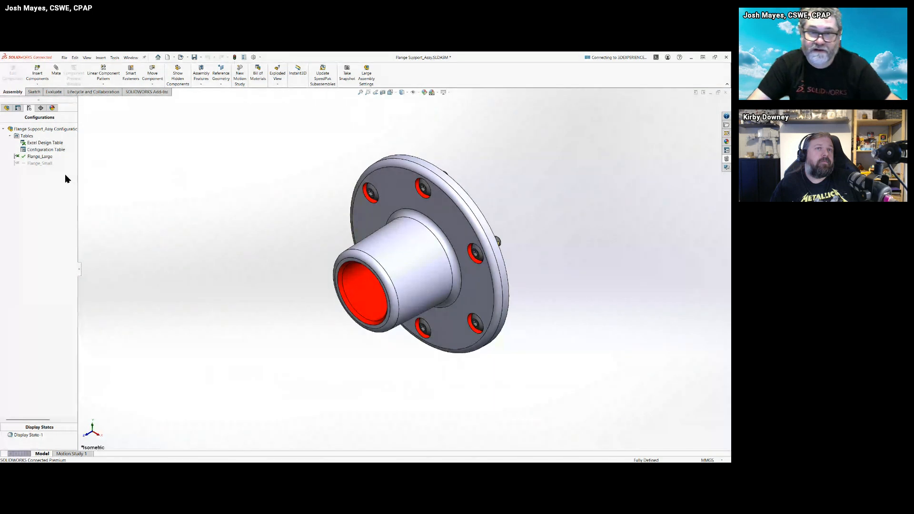
{"action": "left_click", "coordinate": [6, 107]}
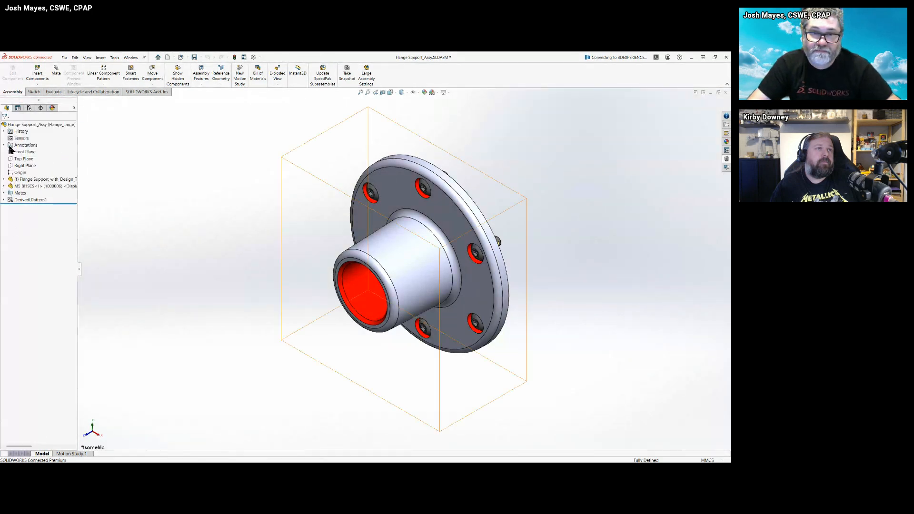
{"action": "left_click", "coordinate": [29, 108]}
{"action": "right_click", "coordinate": [38, 143]}
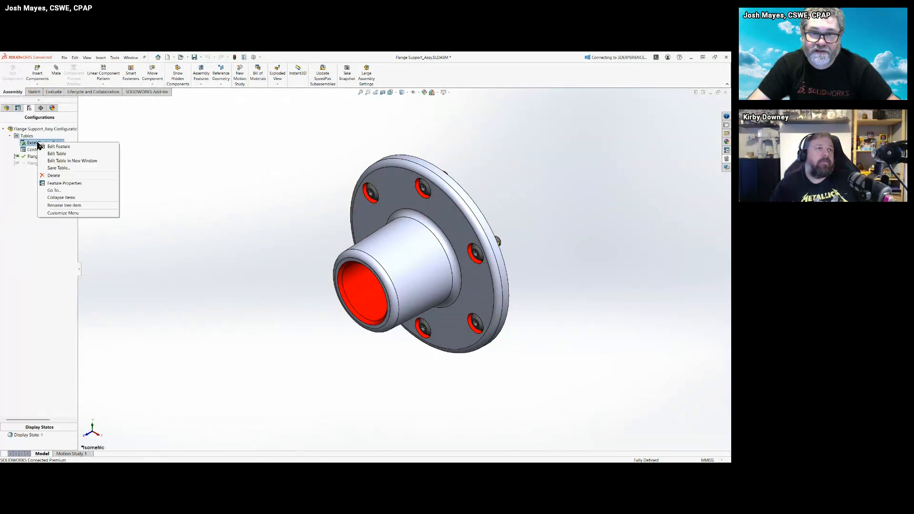
{"action": "left_click", "coordinate": [54, 154]}
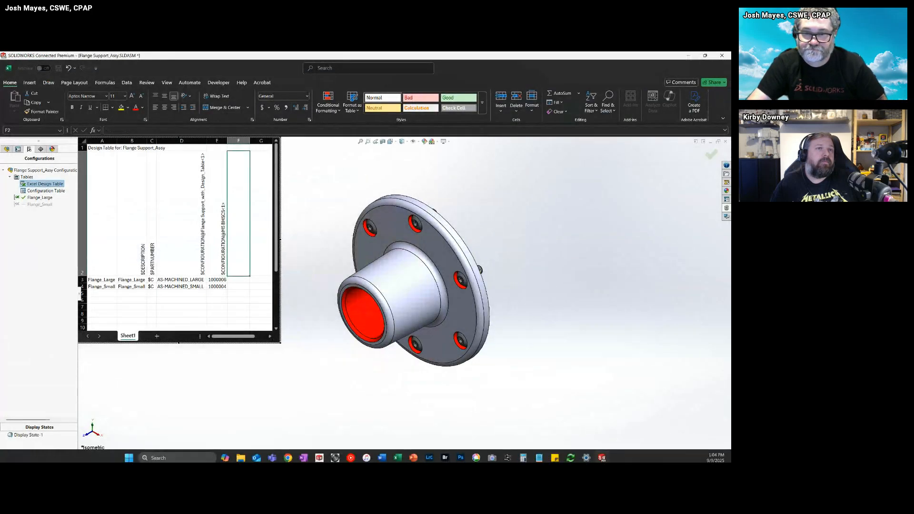
Copy the complete Flange_Small row into the first empty row beneath it
{"action": "left_click", "coordinate": [186, 307]}
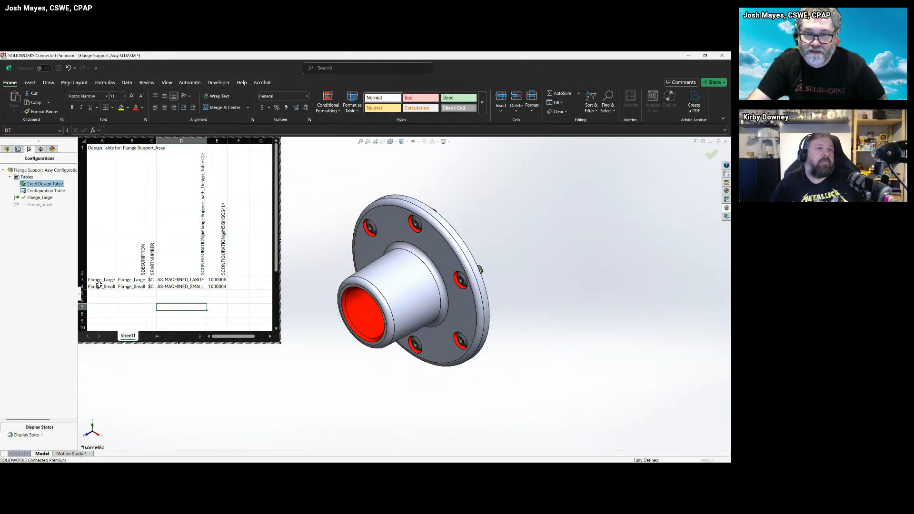
{"action": "left_click_drag", "start_coordinate": [99, 284], "coordinate": [218, 287]}
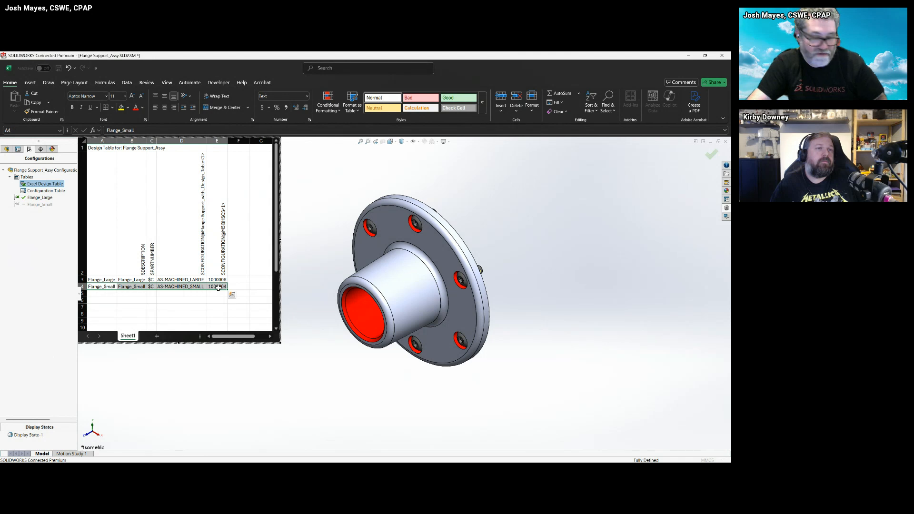
{"action": "key", "text": "ctrl+c"}
{"action": "left_click", "coordinate": [99, 293]}
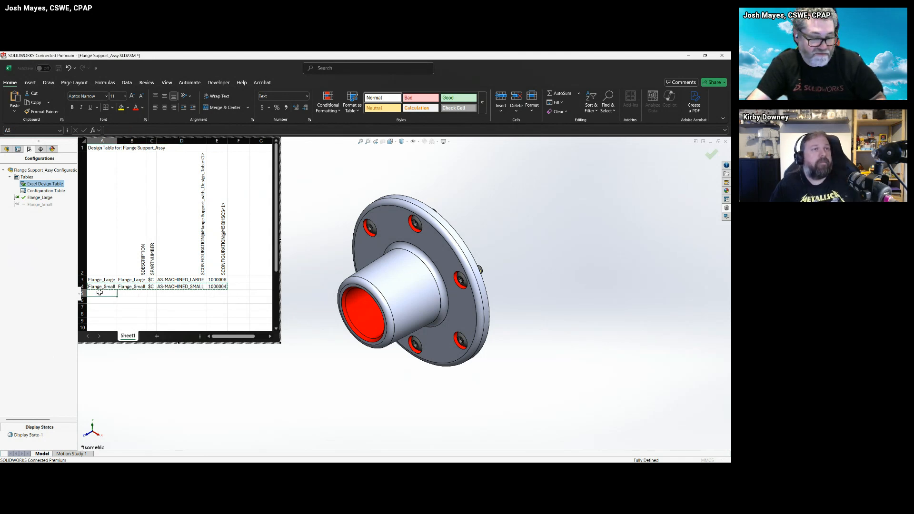
{"action": "key", "text": "ctrl+v"}
Change both the configuration name and the description of the copied row to Flange_Tiny
{"action": "double_click", "coordinate": [110, 292]}
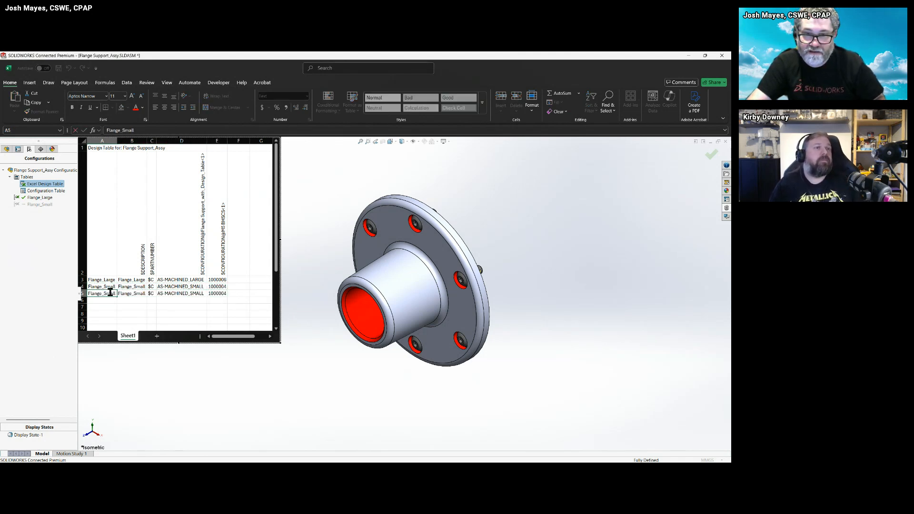
{"action": "double_click", "coordinate": [110, 292]}
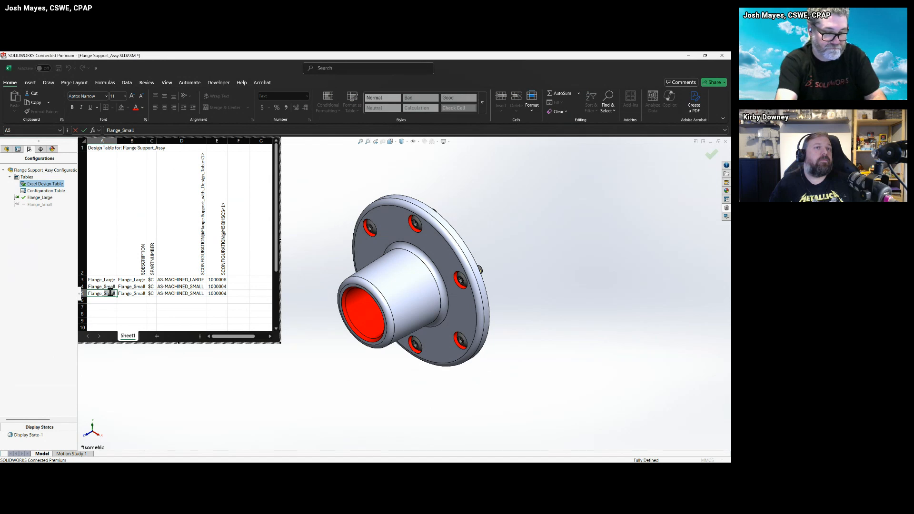
{"action": "type", "text": "Tiny"}
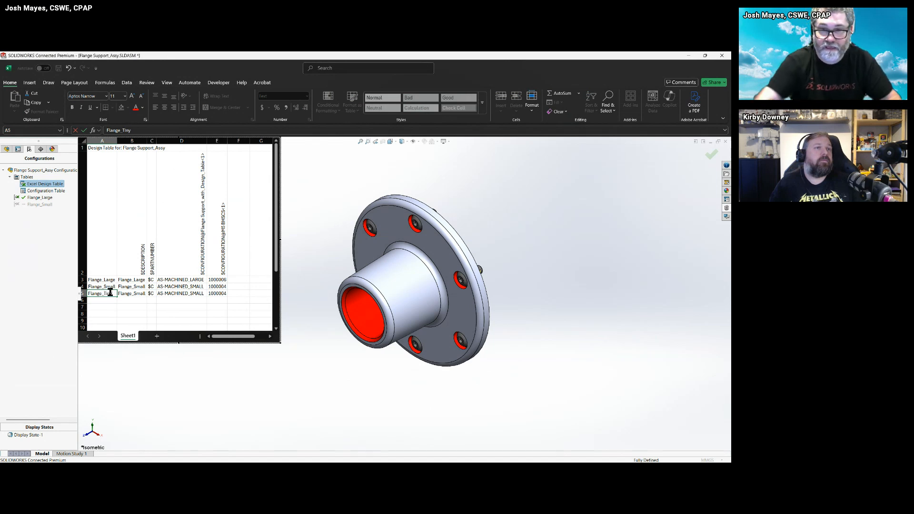
{"action": "left_click", "coordinate": [141, 293]}
{"action": "double_click", "coordinate": [140, 294]}
{"action": "type", "text": "Tiny"}
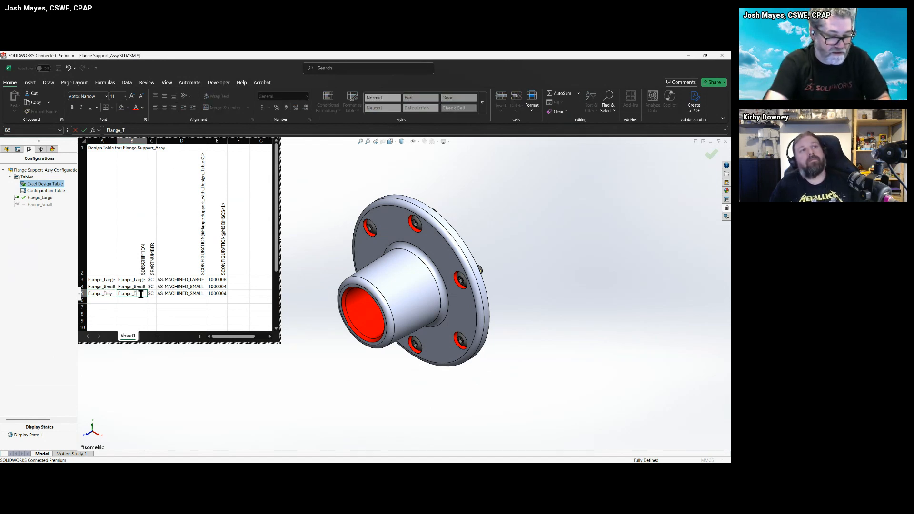
{"action": "left_click", "coordinate": [182, 318]}
Set the flange support component's configuration to AS-MACHINED_TINY in the Flange_Tiny row
{"action": "double_click", "coordinate": [197, 294]}
{"action": "double_click", "coordinate": [198, 294]}
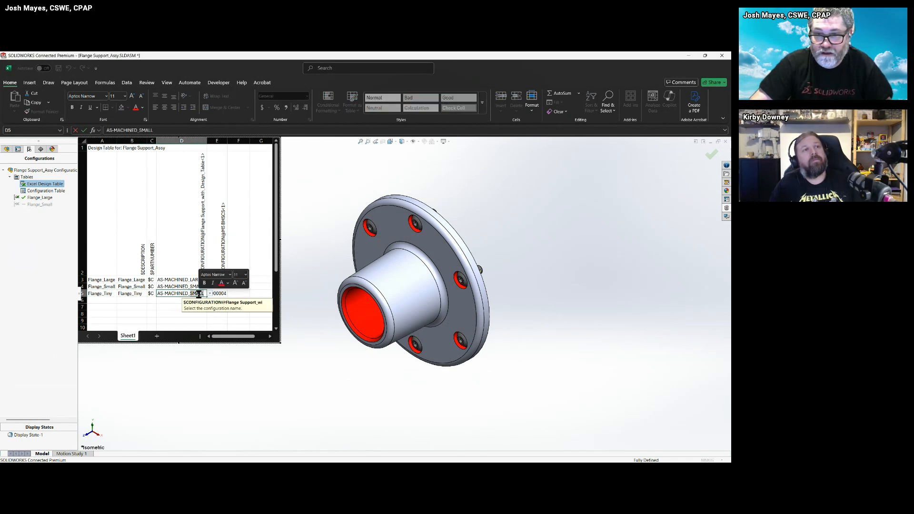
{"action": "left_click", "coordinate": [172, 313]}
{"action": "left_click", "coordinate": [200, 293]}
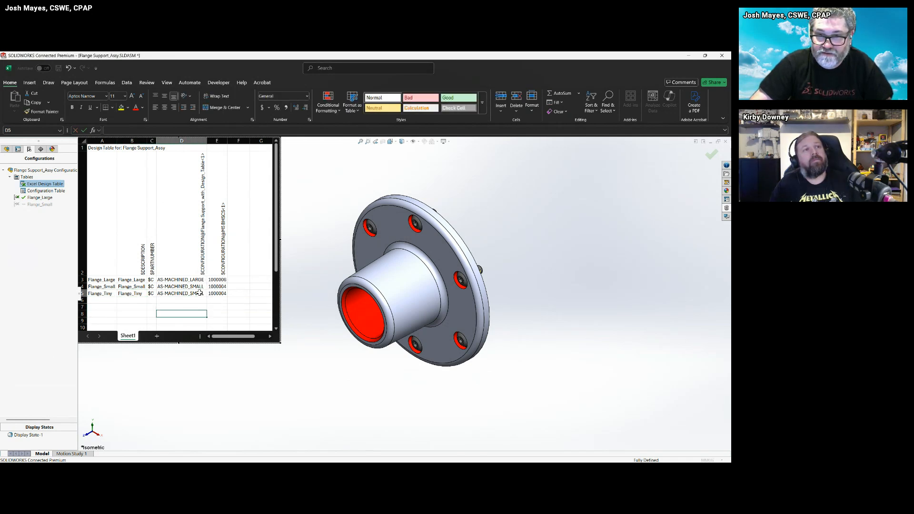
{"action": "left_click", "coordinate": [210, 294]}
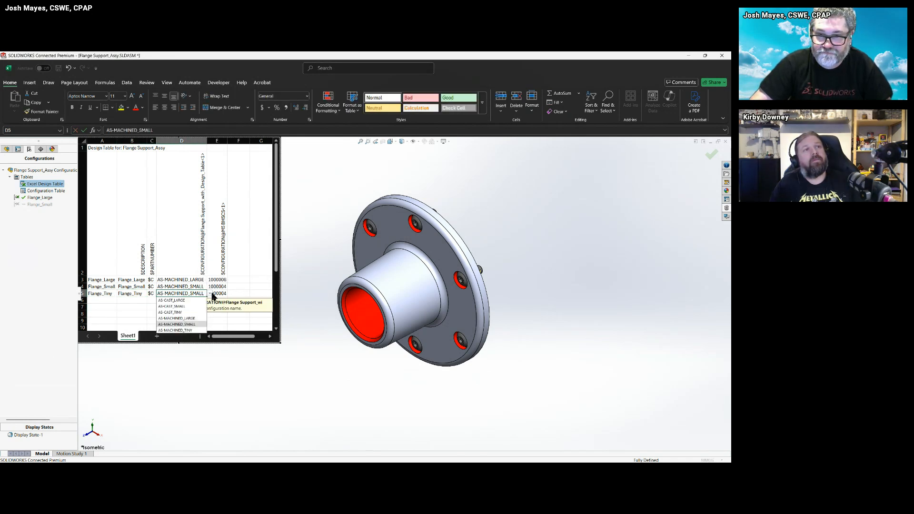
{"action": "left_click", "coordinate": [189, 330]}
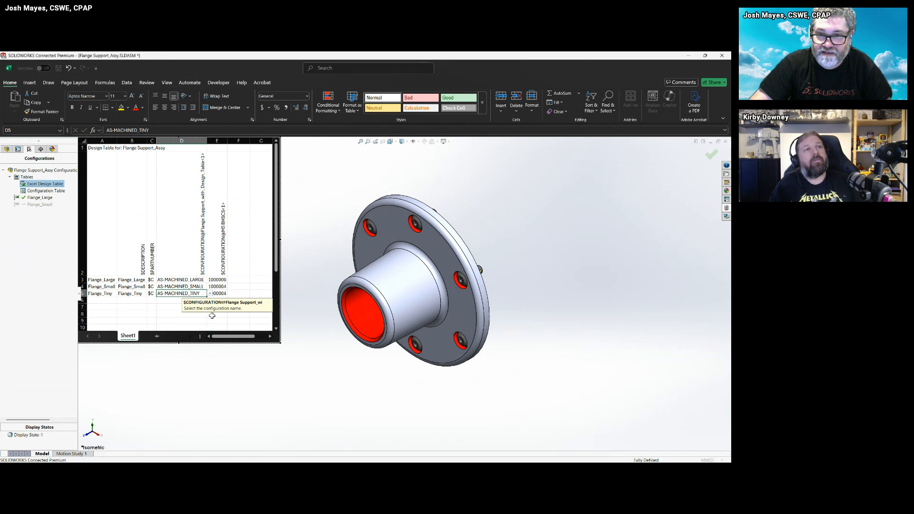
Set the M5 BHSCS screw's configuration to 1000005 in the Flange_Tiny row and apply the design table to the assembly
{"action": "left_click", "coordinate": [218, 294]}
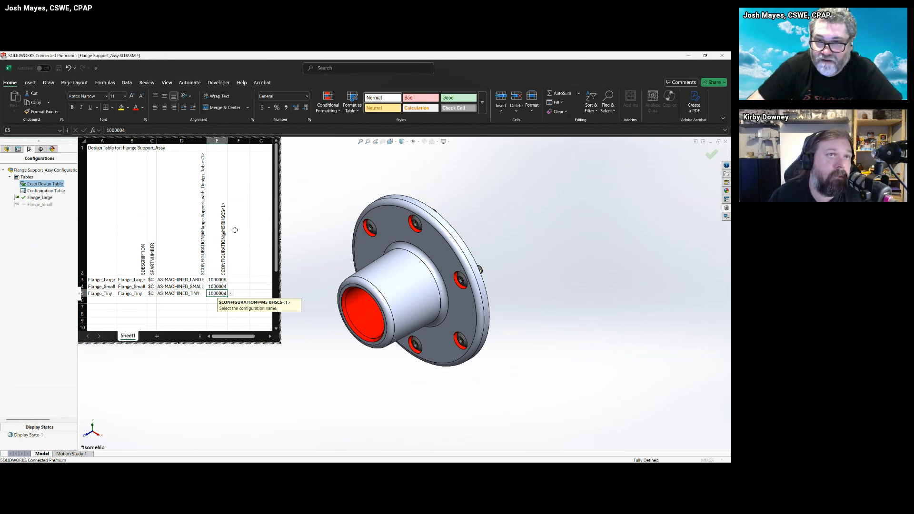
{"action": "left_click", "coordinate": [231, 294]}
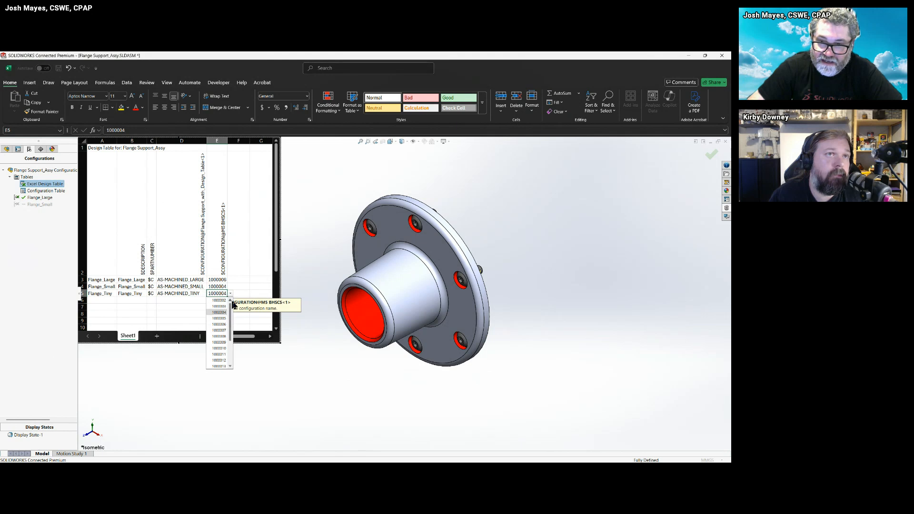
{"action": "left_click", "coordinate": [243, 274]}
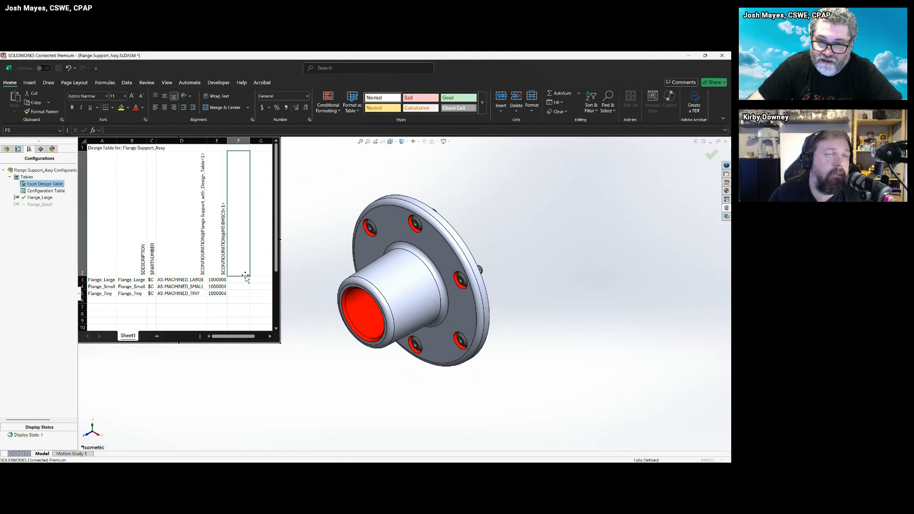
{"action": "left_click", "coordinate": [223, 300]}
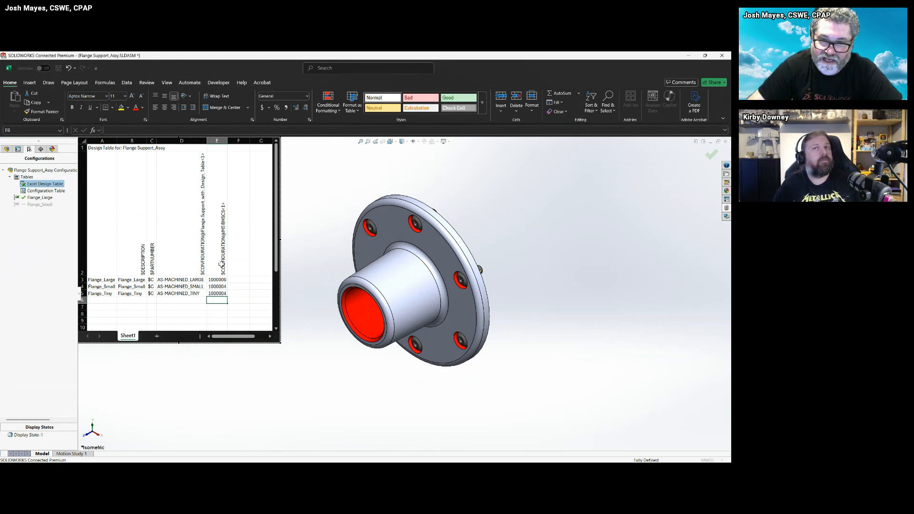
{"action": "left_click", "coordinate": [222, 293]}
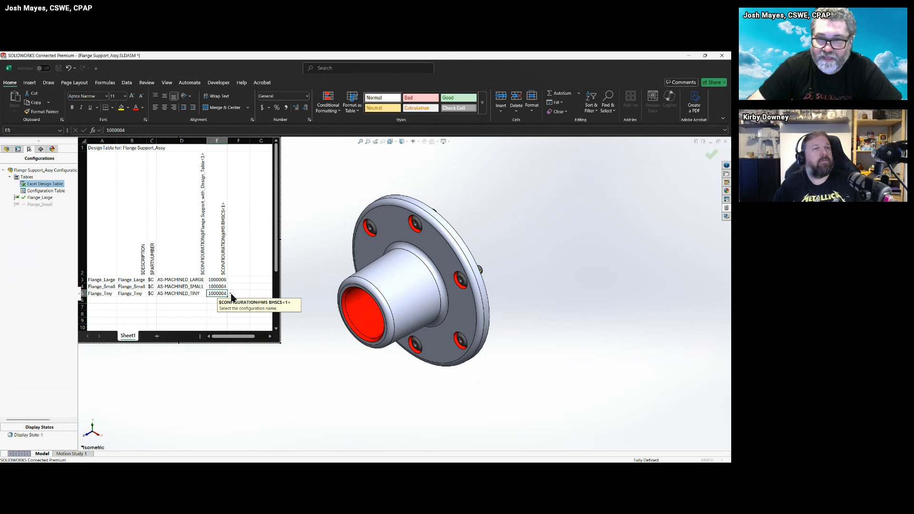
{"action": "left_click", "coordinate": [231, 295]}
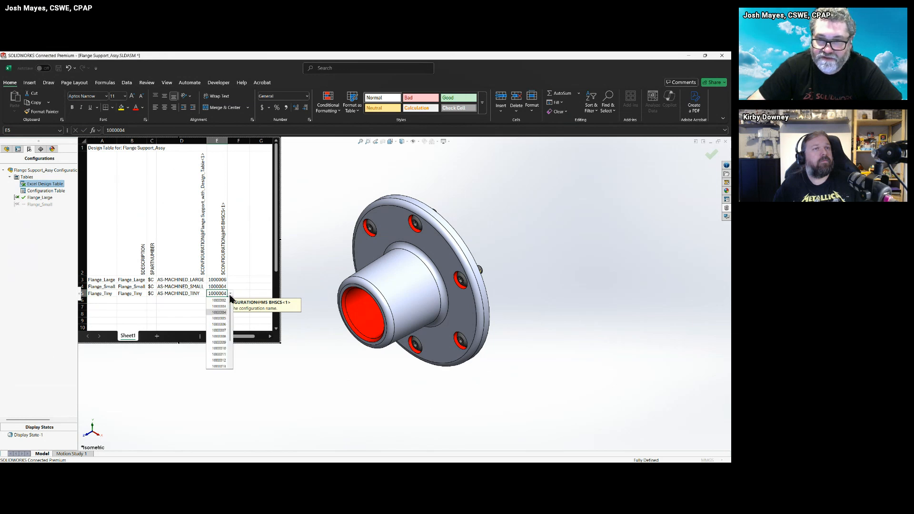
{"action": "left_click", "coordinate": [220, 318]}
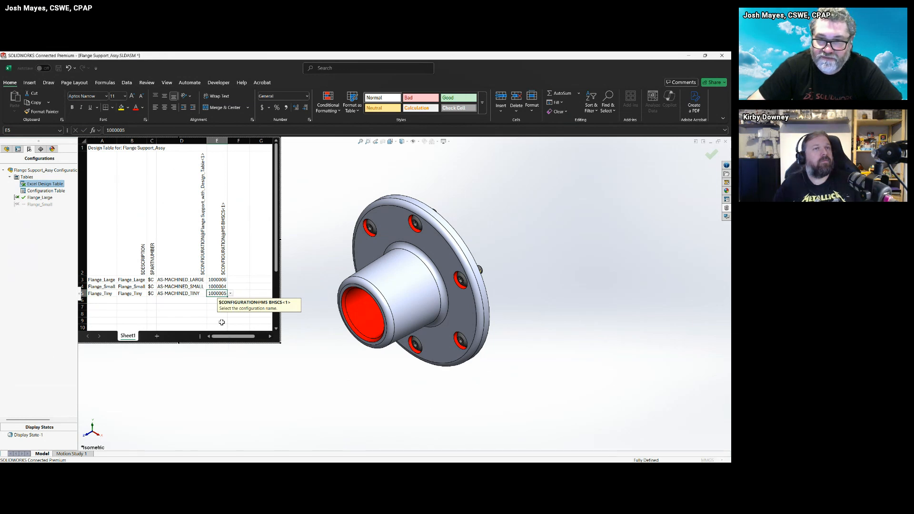
{"action": "left_click", "coordinate": [184, 381]}
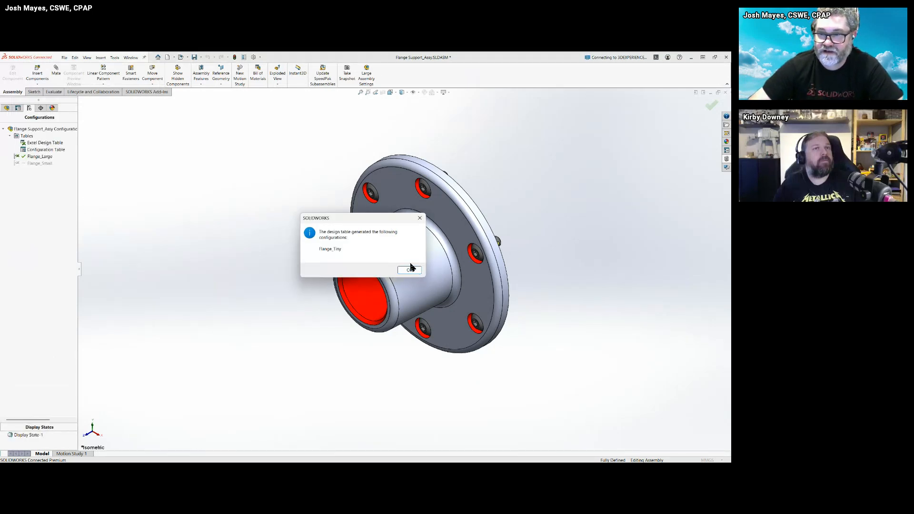
{"action": "left_click", "coordinate": [407, 269]}
Compare the screws protruding behind the flange by activating the Flange_Small, Flange_Tiny and Flange_Large configurations in turn
{"action": "middle_click_drag", "start_coordinate": [408, 263], "coordinate": [368, 261]}
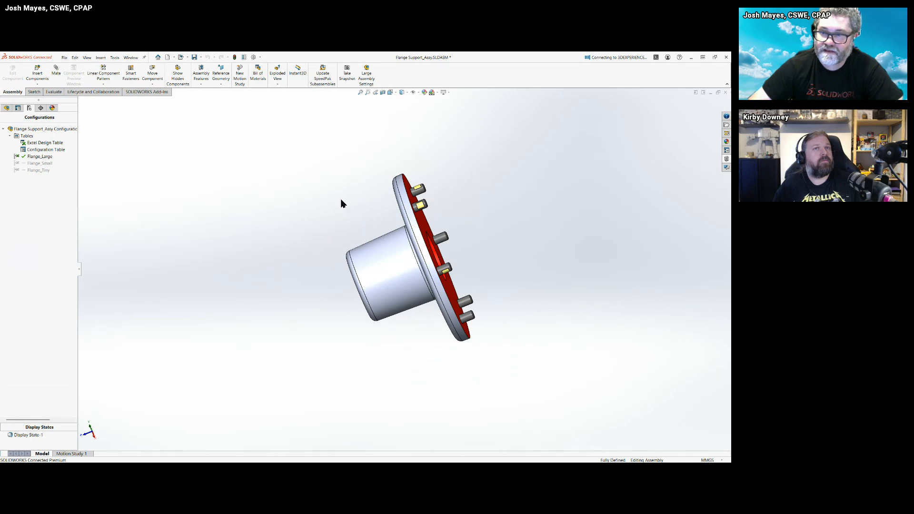
{"action": "middle_click_drag", "start_coordinate": [341, 203], "coordinate": [343, 203]}
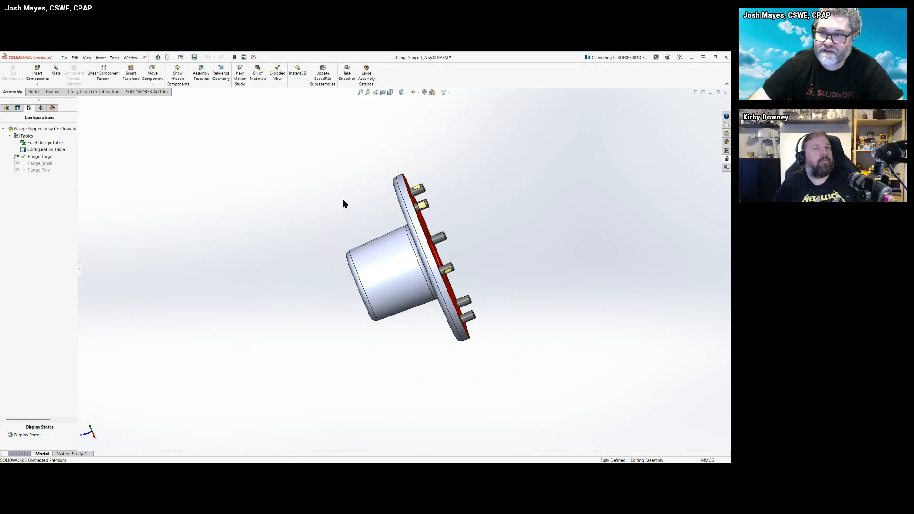
{"action": "double_click", "coordinate": [40, 164]}
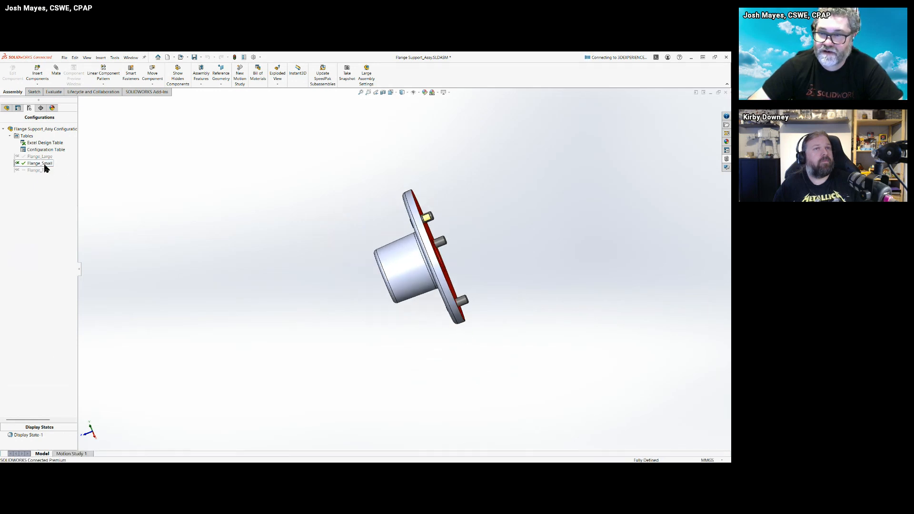
{"action": "double_click", "coordinate": [46, 170]}
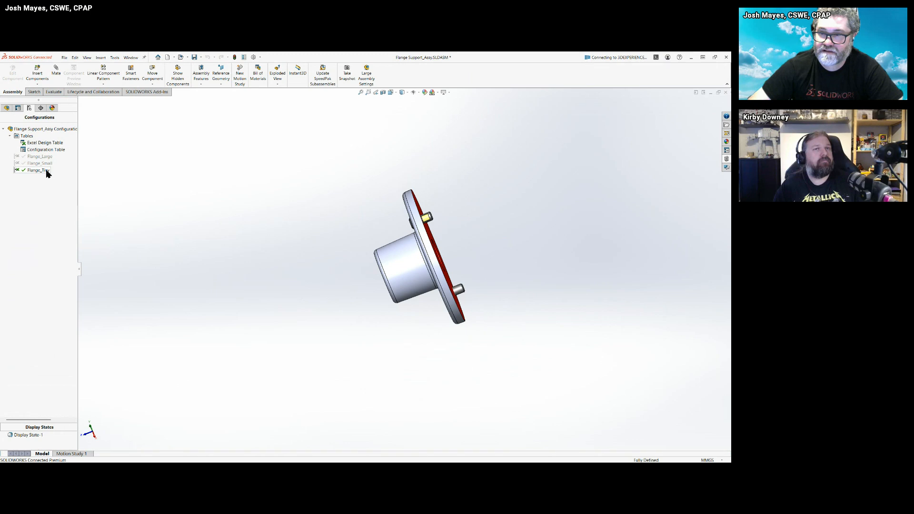
{"action": "middle_click_drag", "start_coordinate": [388, 235], "coordinate": [327, 230]}
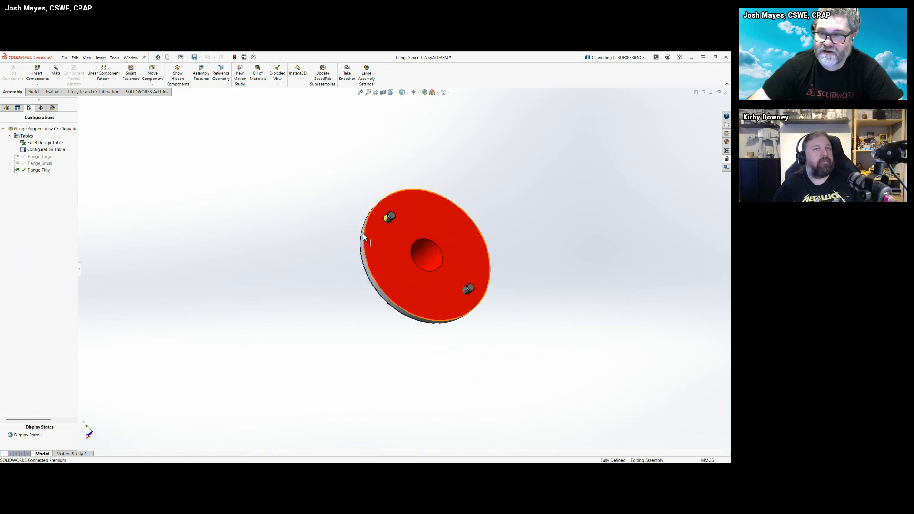
{"action": "middle_click_drag", "start_coordinate": [255, 302], "coordinate": [300, 290]}
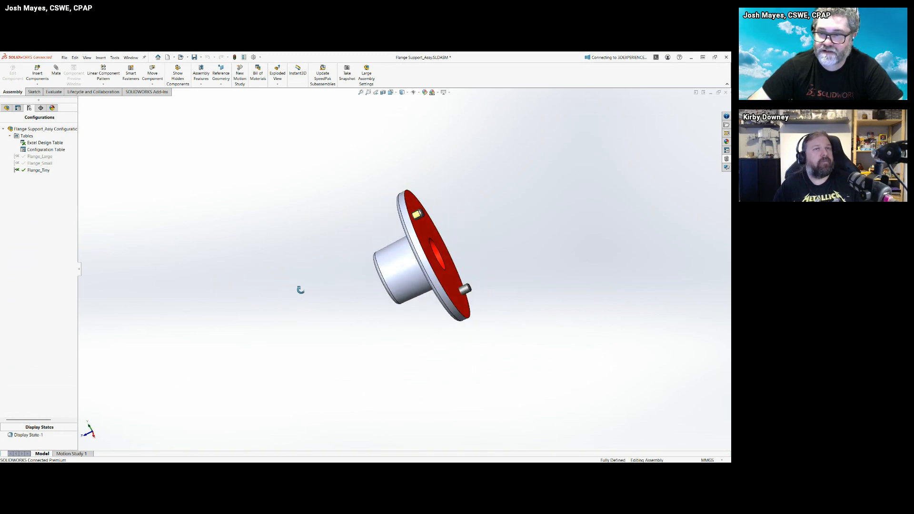
{"action": "double_click", "coordinate": [35, 164]}
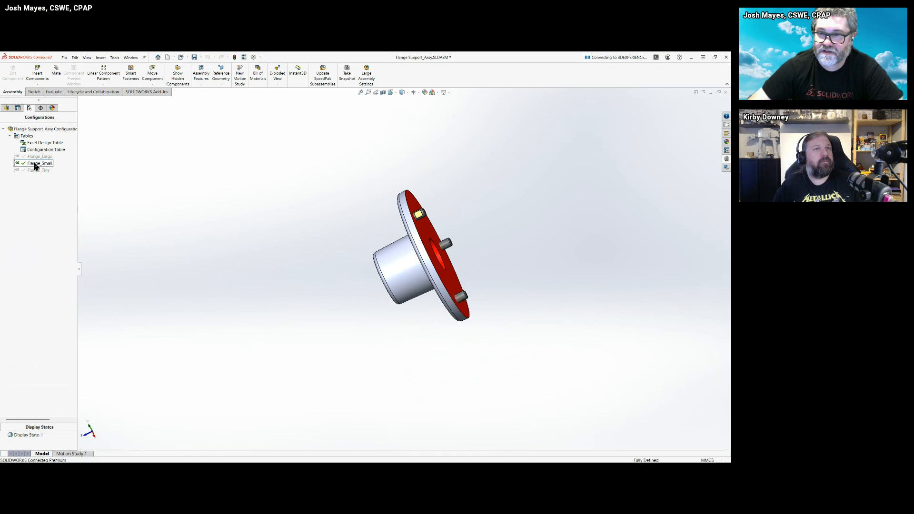
{"action": "double_click", "coordinate": [36, 157]}
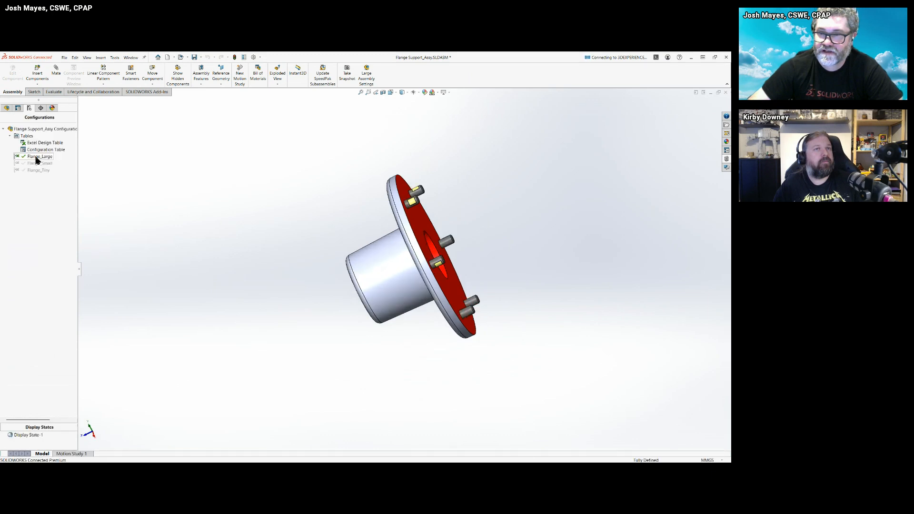
Delete the derived component pattern of screws from the assembly, keeping only the seed screw
{"action": "left_click", "coordinate": [7, 109]}
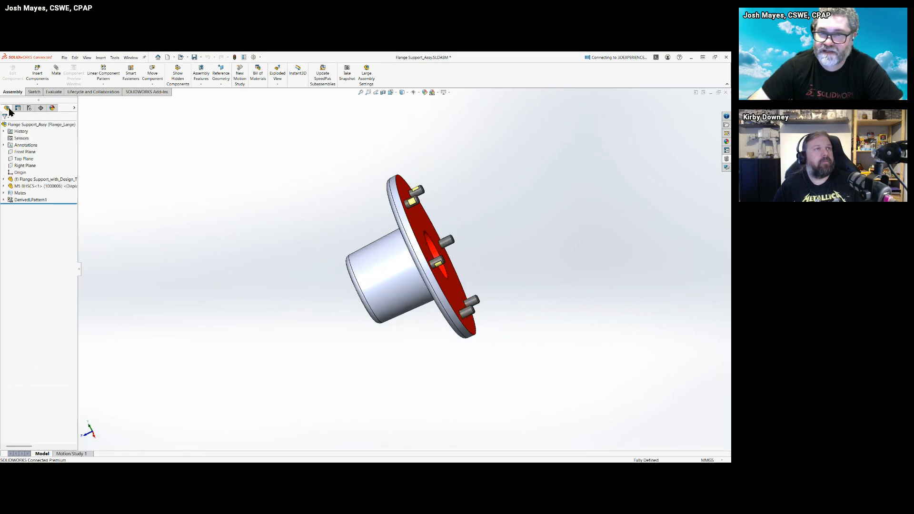
{"action": "left_click", "coordinate": [19, 202]}
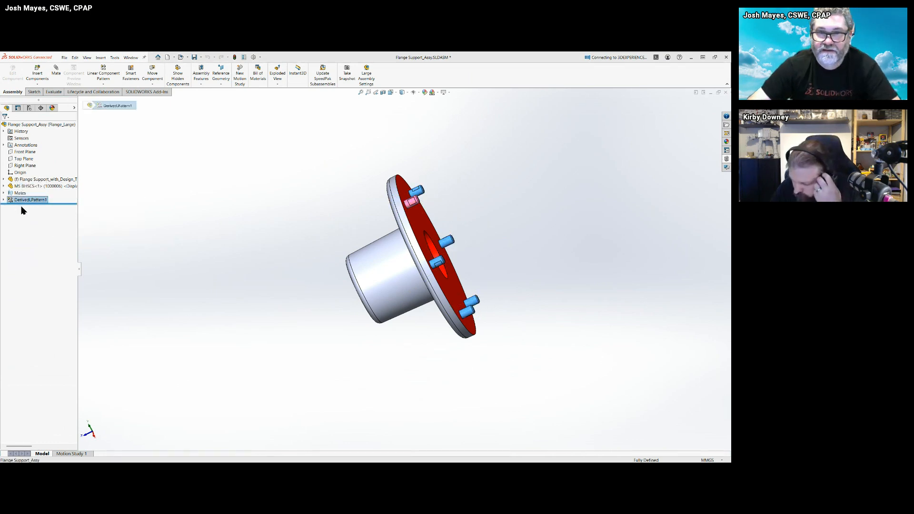
{"action": "key", "text": "Delete"}
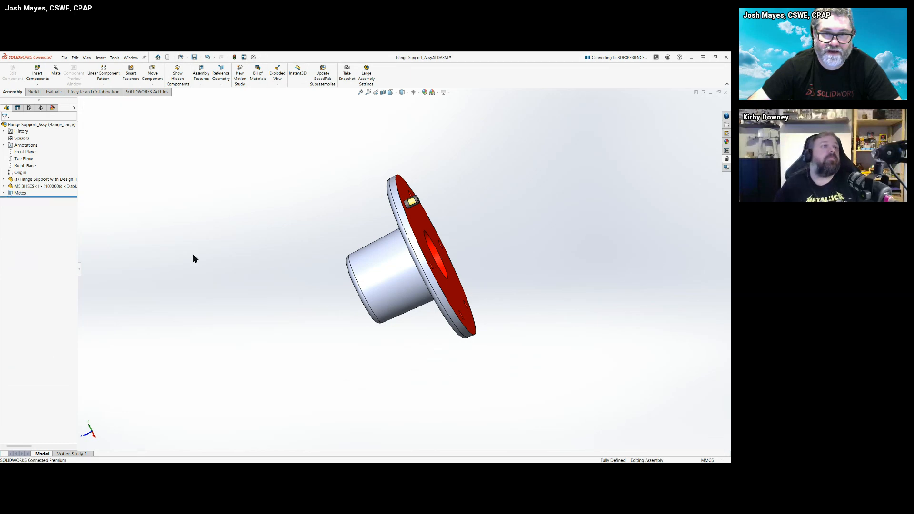
{"action": "middle_click_drag", "start_coordinate": [279, 239], "coordinate": [308, 165]}
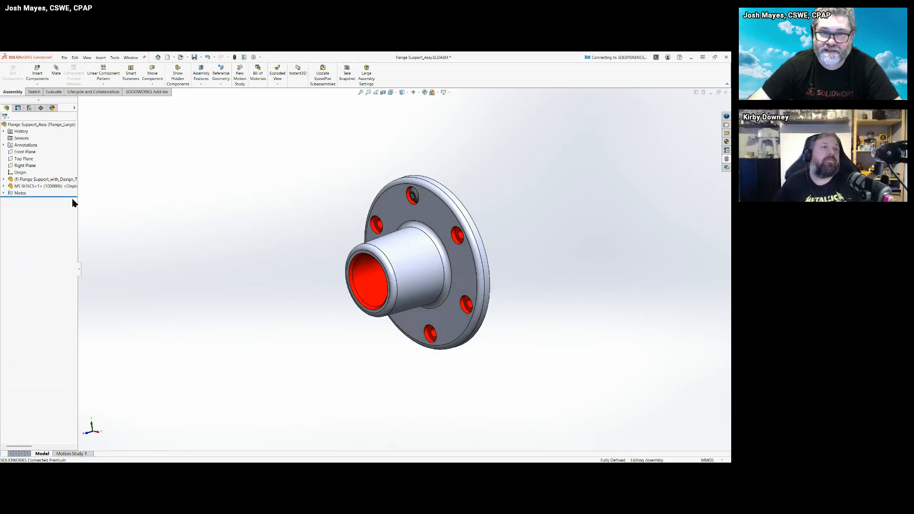
{"action": "left_click", "coordinate": [33, 186]}
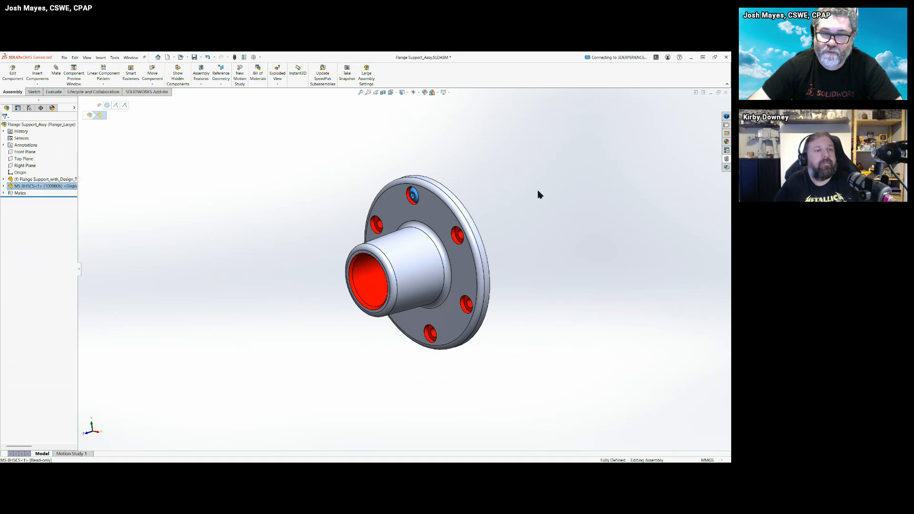
{"action": "middle_click_drag", "start_coordinate": [643, 191], "coordinate": [495, 298]}
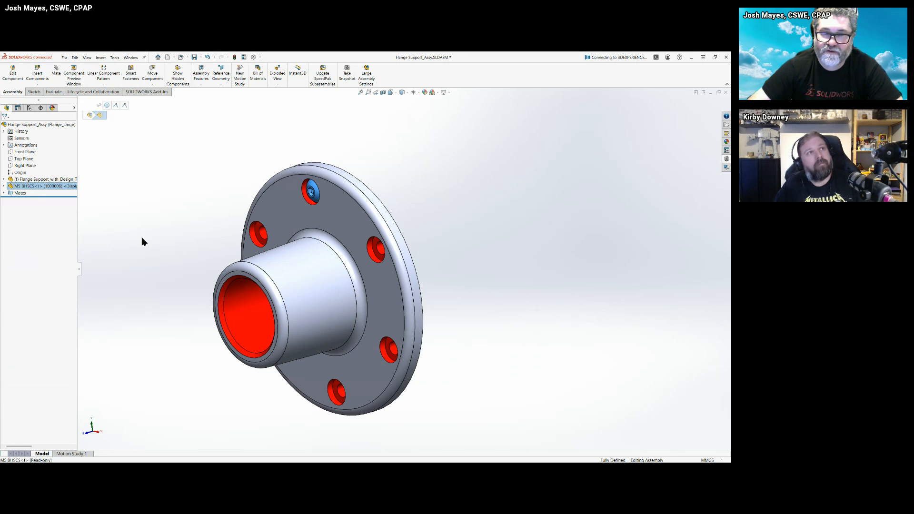
{"action": "key", "text": "Escape"}
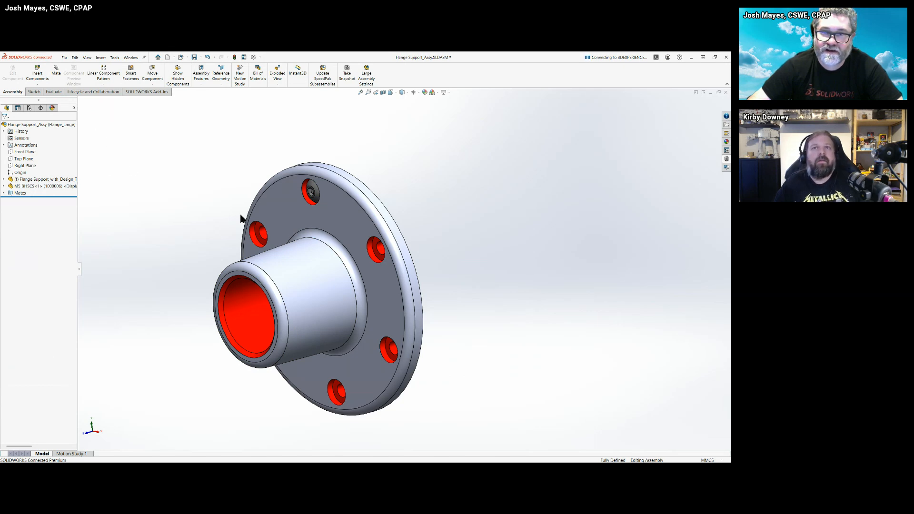
{"action": "left_click", "coordinate": [347, 210]}
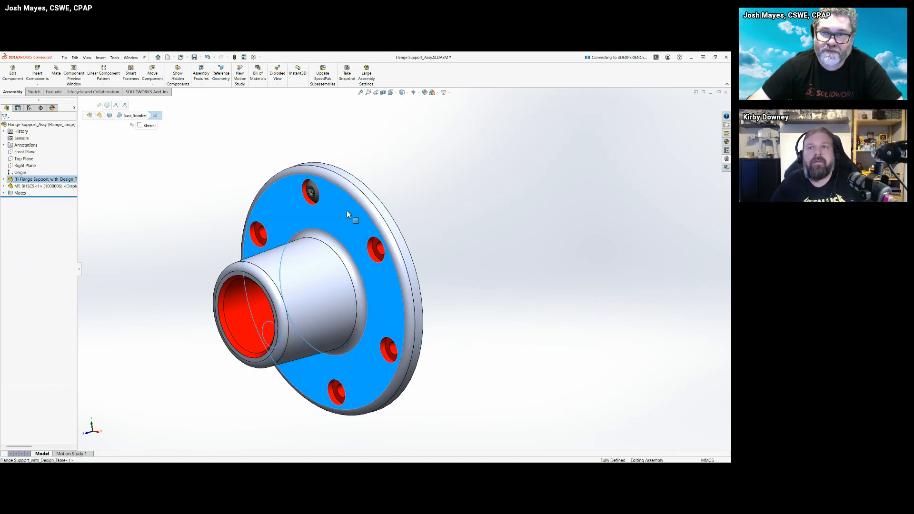
{"action": "left_click", "coordinate": [372, 242]}
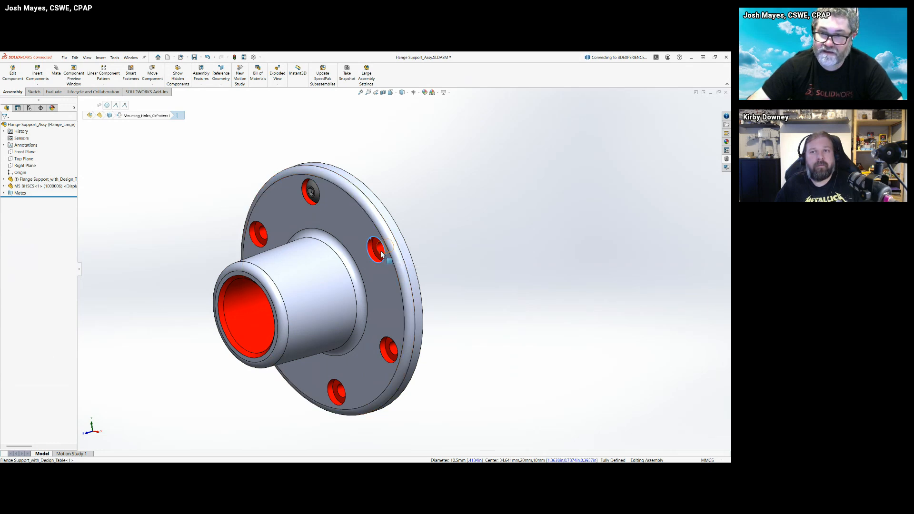
{"action": "left_click", "coordinate": [26, 188]}
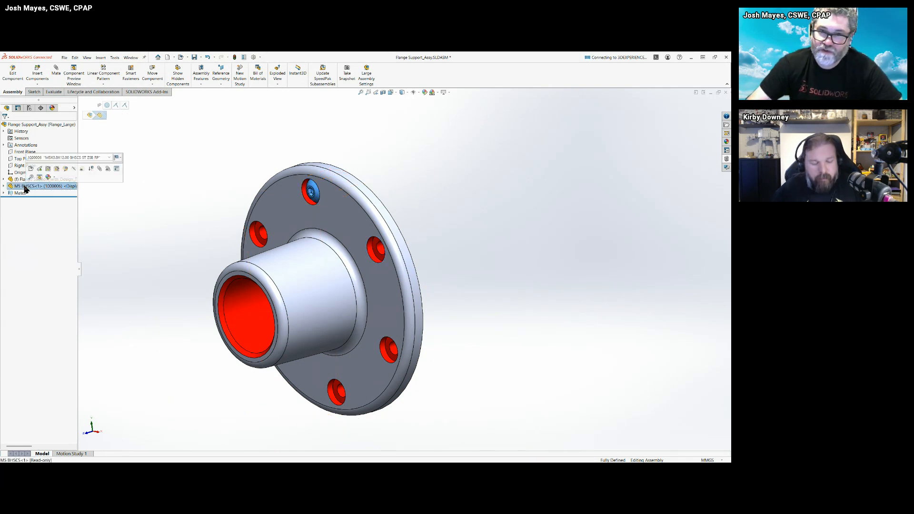
{"action": "left_click", "coordinate": [138, 227]}
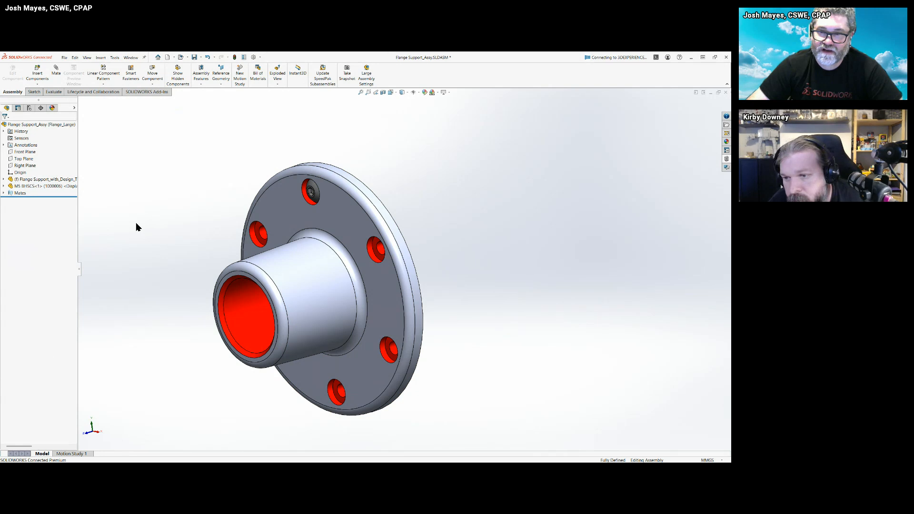
Create a pattern-driven component pattern of the M5 BHSCS screw from the flange's mounting hole pattern, synchronizing the patterned components' configuration to the seed
{"action": "left_click", "coordinate": [39, 189]}
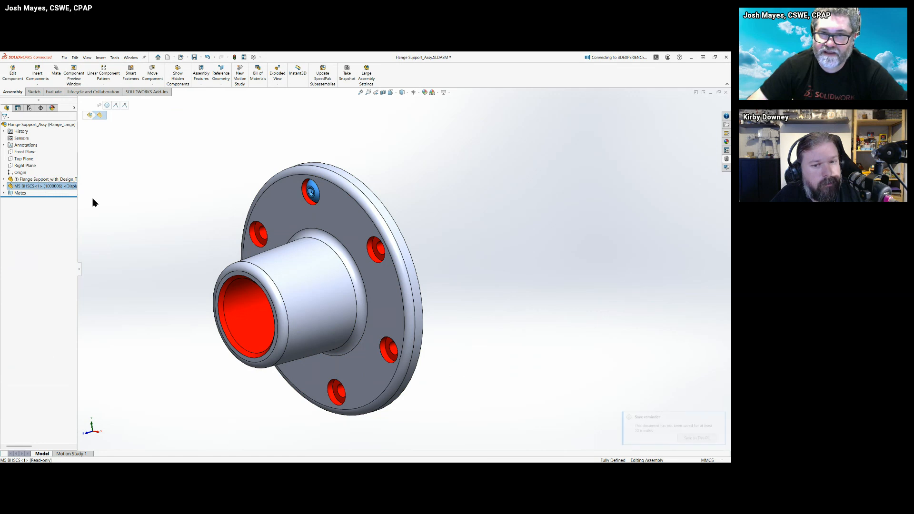
{"action": "left_click", "coordinate": [106, 85]}
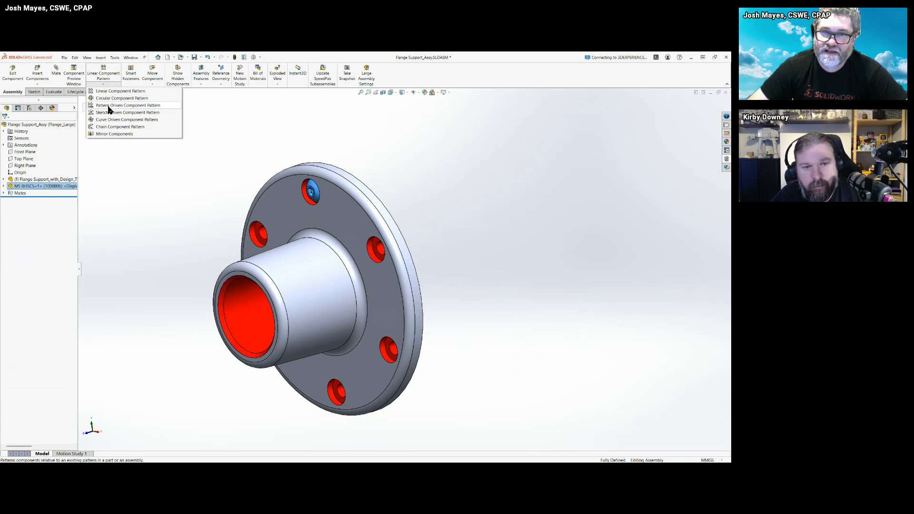
{"action": "left_click", "coordinate": [109, 106]}
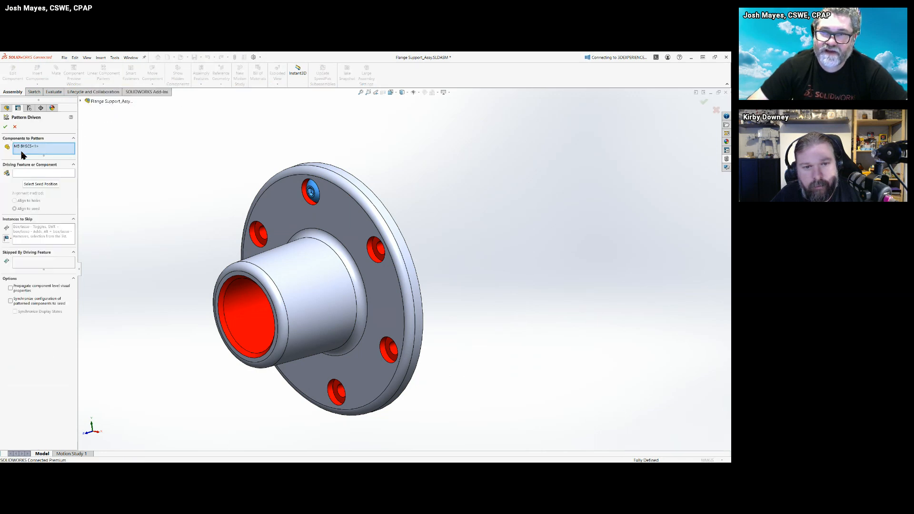
{"action": "left_click", "coordinate": [30, 174]}
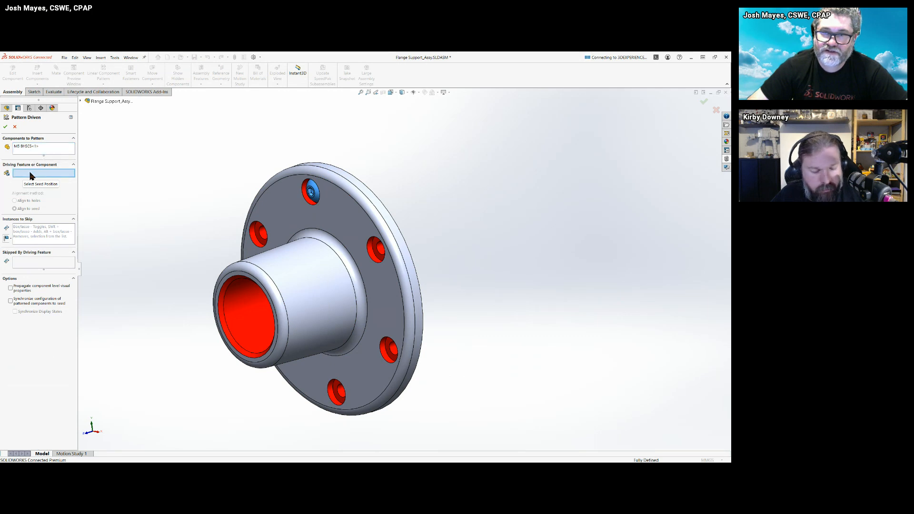
{"action": "left_click", "coordinate": [261, 238]}
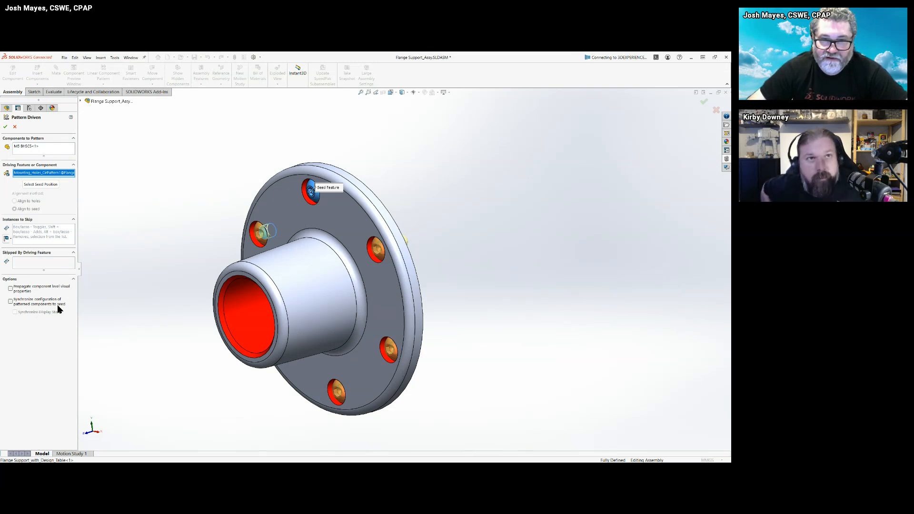
{"action": "left_click", "coordinate": [11, 302]}
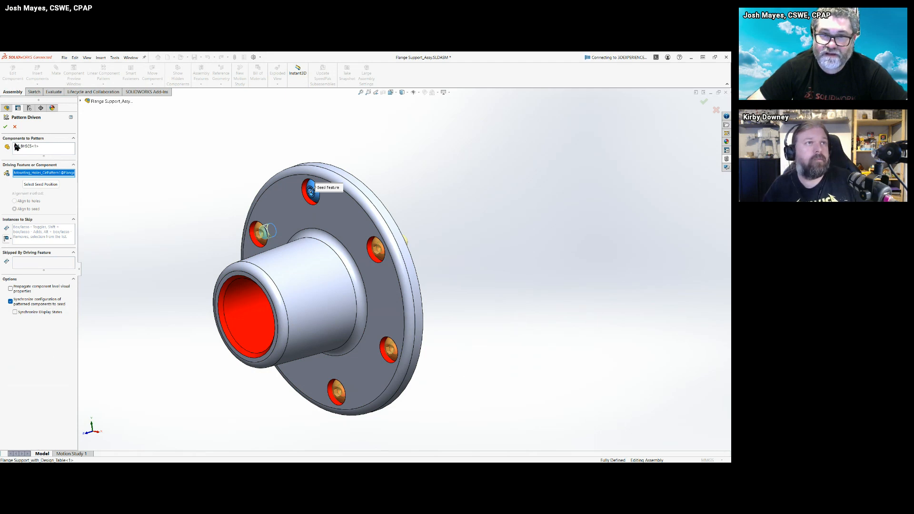
{"action": "left_click", "coordinate": [5, 127]}
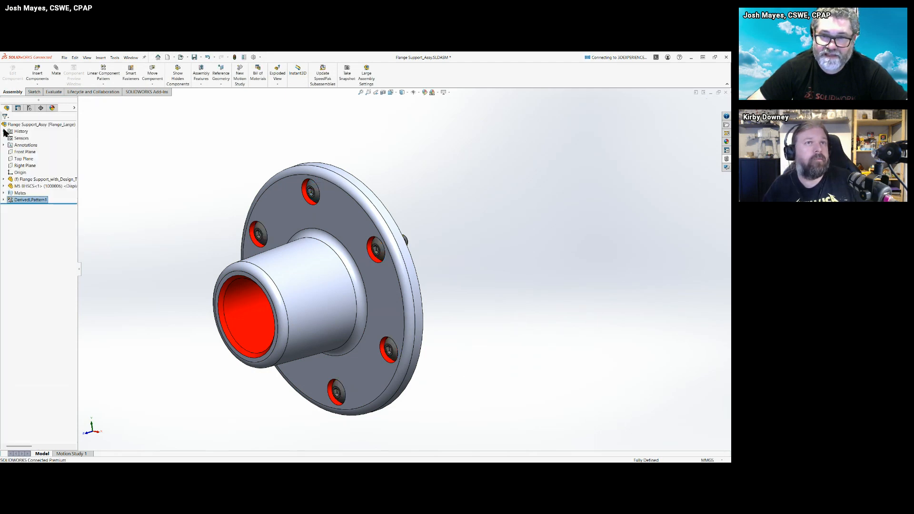
{"action": "left_click", "coordinate": [188, 192]}
{"action": "middle_click_drag", "start_coordinate": [193, 187], "coordinate": [41, 235]}
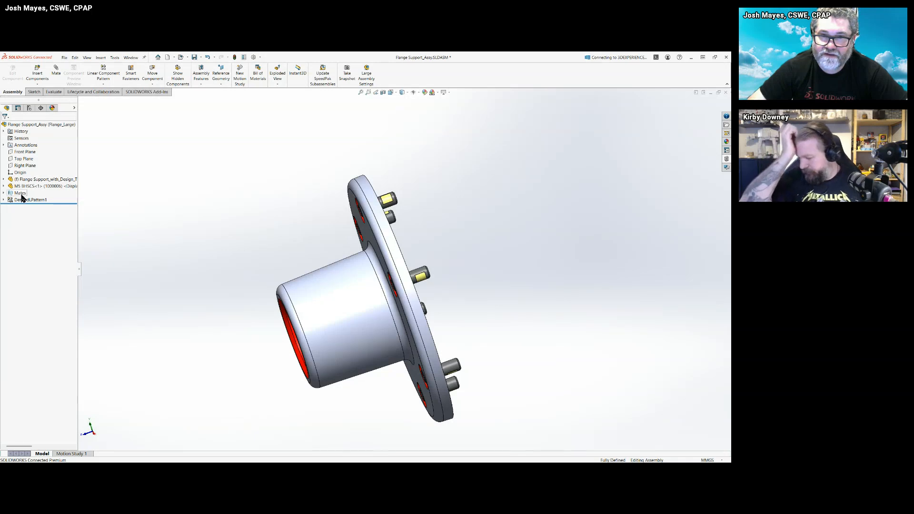
Try to switch the seed M5 BHSCS screw directly to configuration 1000019 in the assembly
{"action": "right_click", "coordinate": [44, 186]}
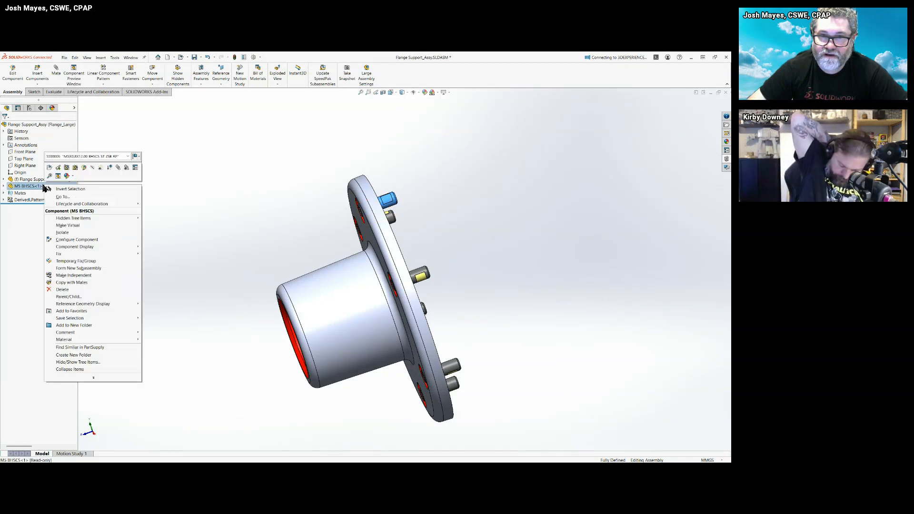
{"action": "left_click", "coordinate": [108, 157]}
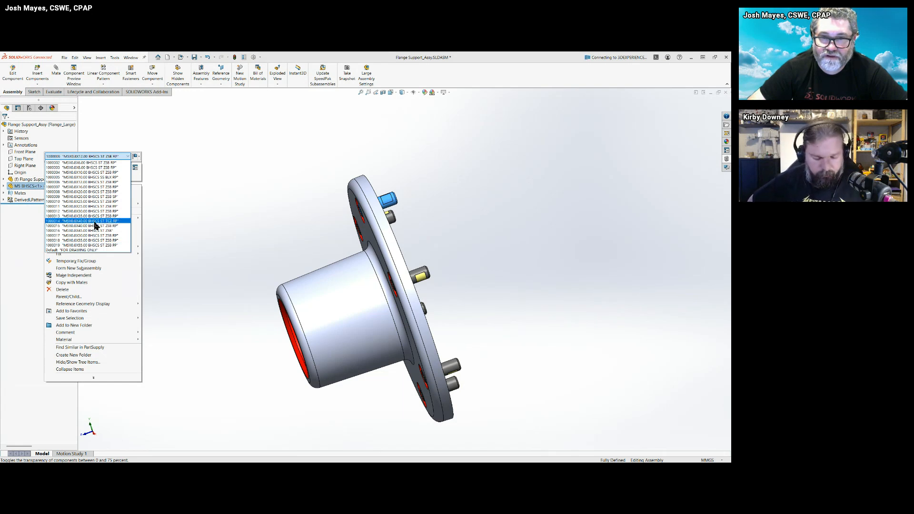
{"action": "left_click", "coordinate": [92, 247]}
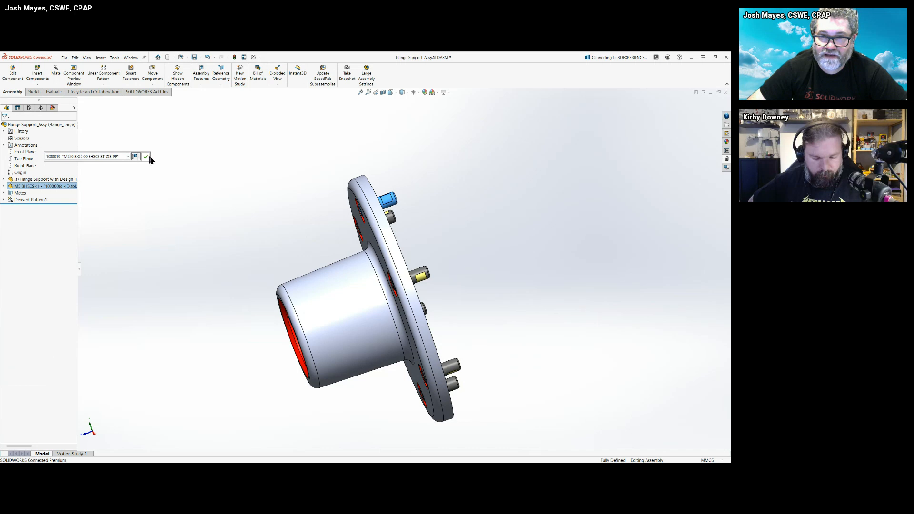
{"action": "left_click", "coordinate": [146, 157]}
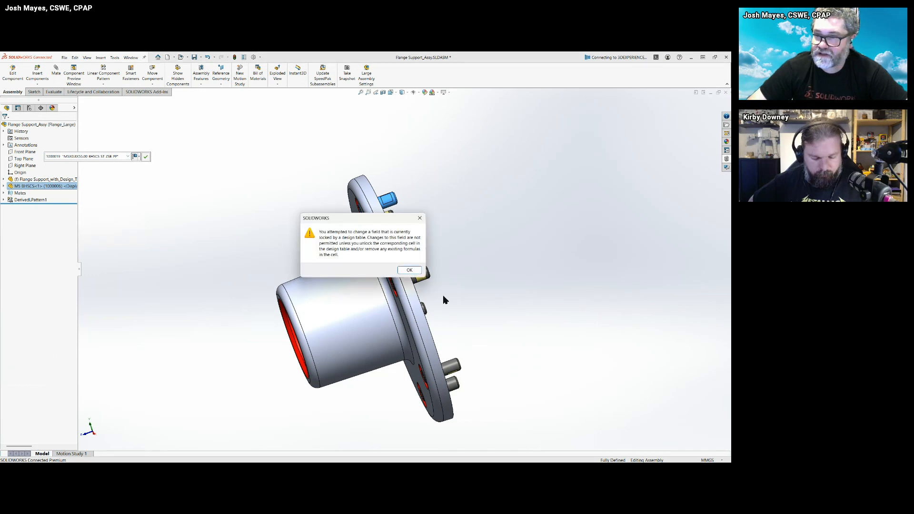
{"action": "left_click", "coordinate": [409, 270]}
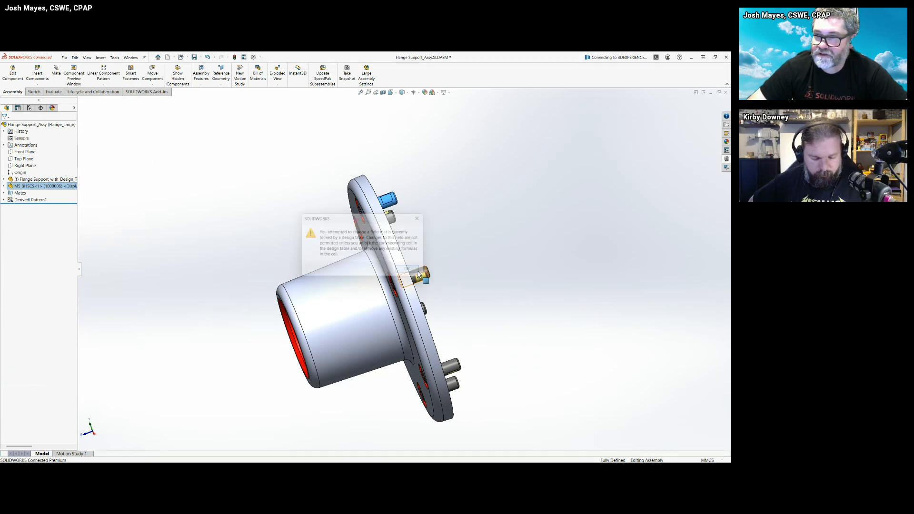
Open the assembly's design table for editing, adding the $STATE@DerivedLPattern1 parameter and keeping unselected items offered again
{"action": "left_click", "coordinate": [29, 107]}
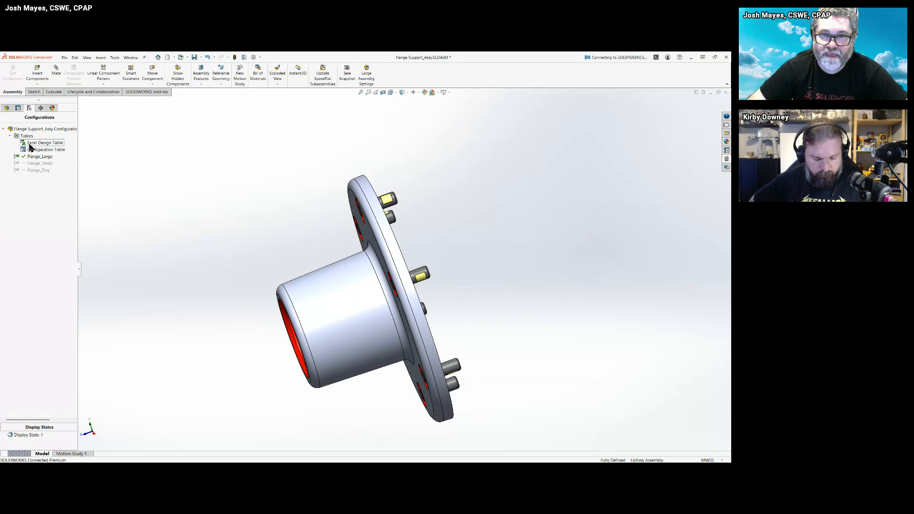
{"action": "right_click", "coordinate": [29, 145]}
{"action": "left_click", "coordinate": [46, 159]}
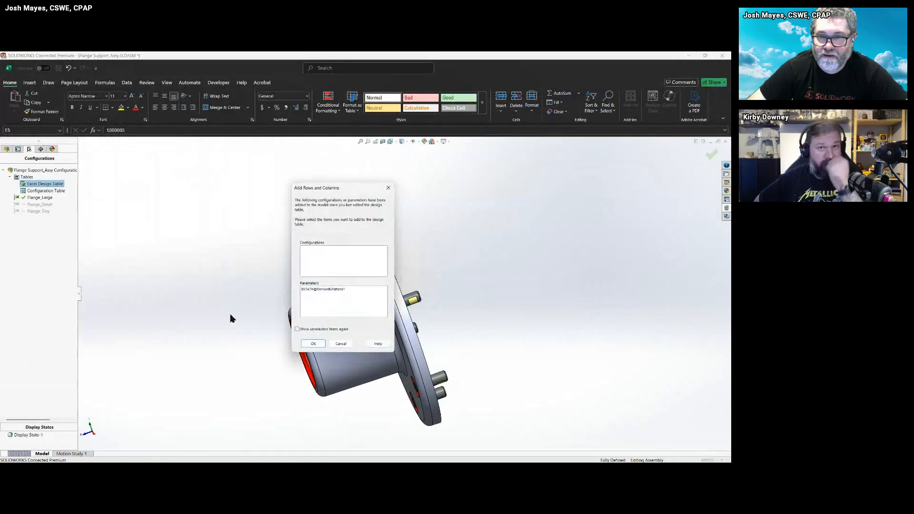
{"action": "left_click", "coordinate": [321, 329]}
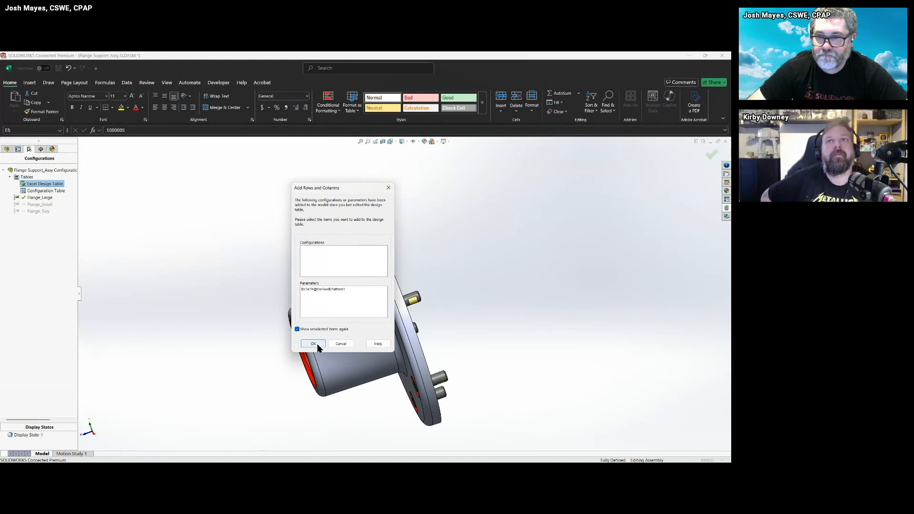
{"action": "left_click", "coordinate": [327, 290]}
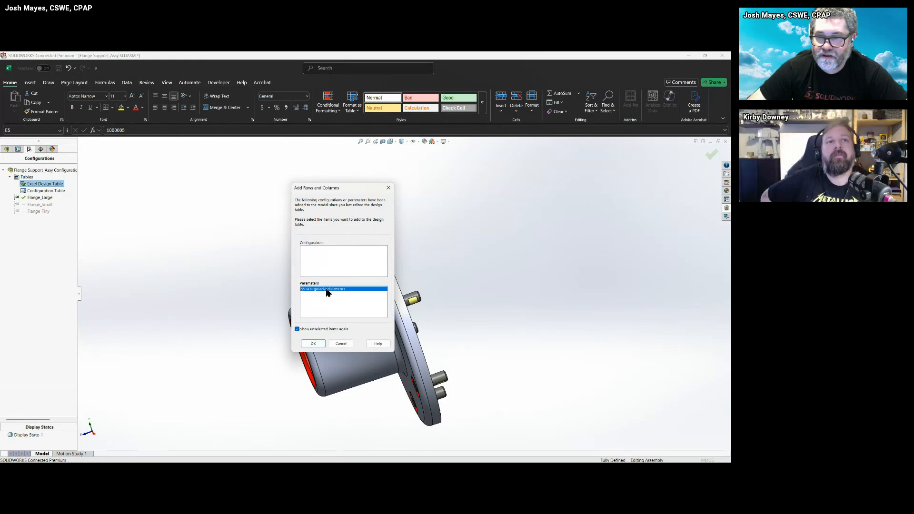
{"action": "left_click", "coordinate": [314, 344]}
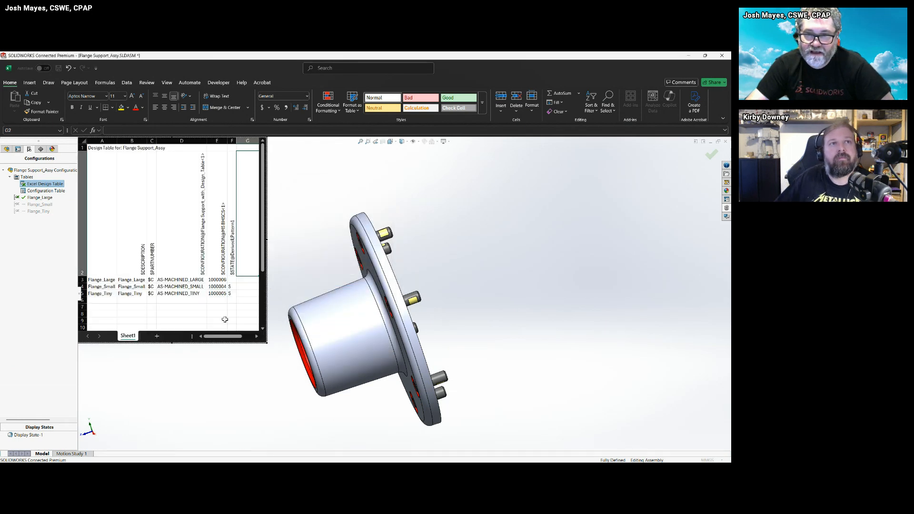
Clear the screw pattern's suppression entries for Flange_Small and Flange_Tiny and apply the design table
{"action": "left_click", "coordinate": [232, 287]}
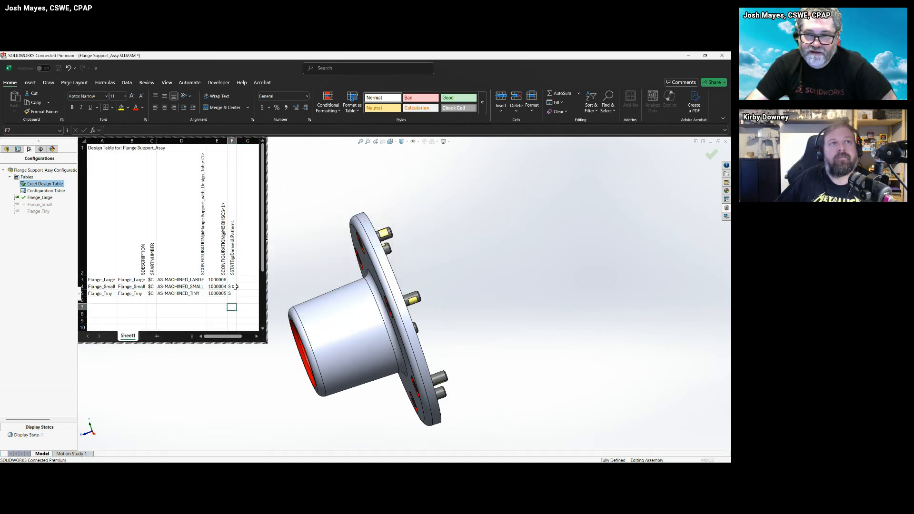
{"action": "key", "text": "BackSpace"}
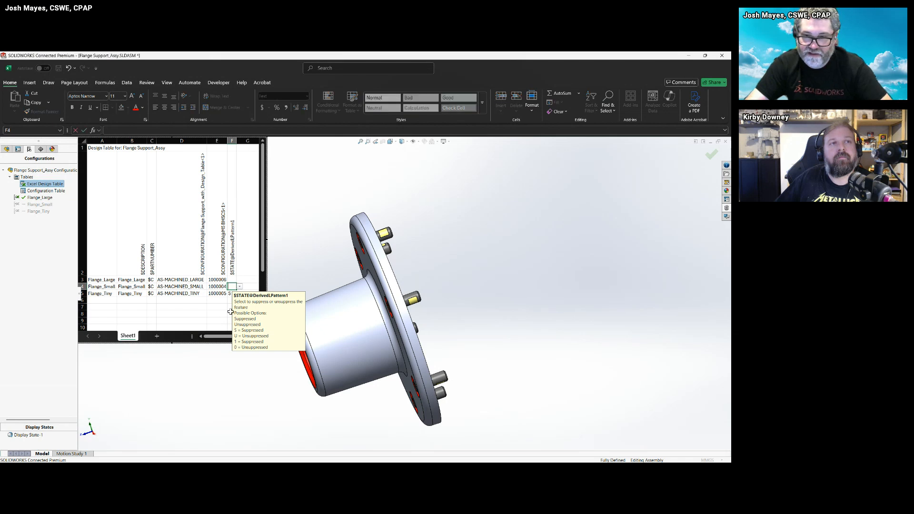
{"action": "left_click", "coordinate": [231, 294]}
{"action": "key", "text": "BackSpace"}
{"action": "left_click", "coordinate": [226, 313]}
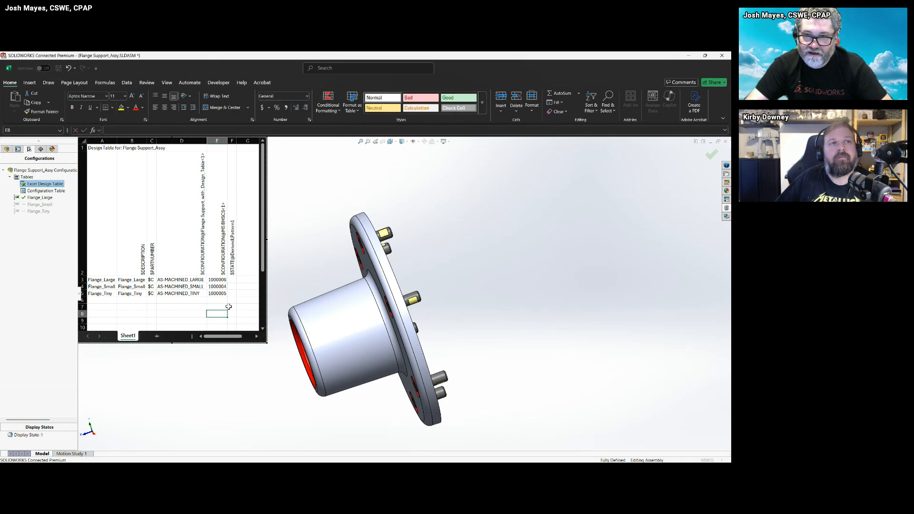
{"action": "left_click", "coordinate": [291, 257]}
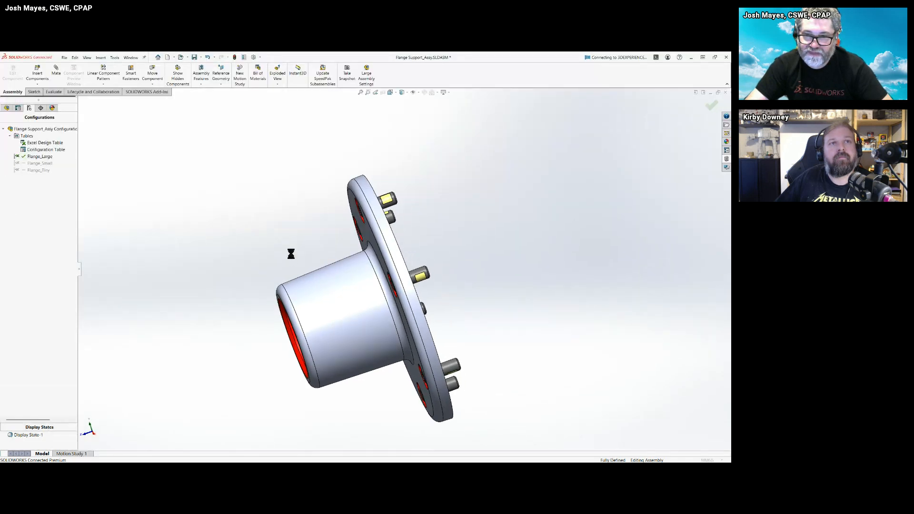
Reopen the assembly's design table and delete the screw pattern's state column
{"action": "right_click", "coordinate": [42, 145]}
{"action": "left_click", "coordinate": [54, 149]}
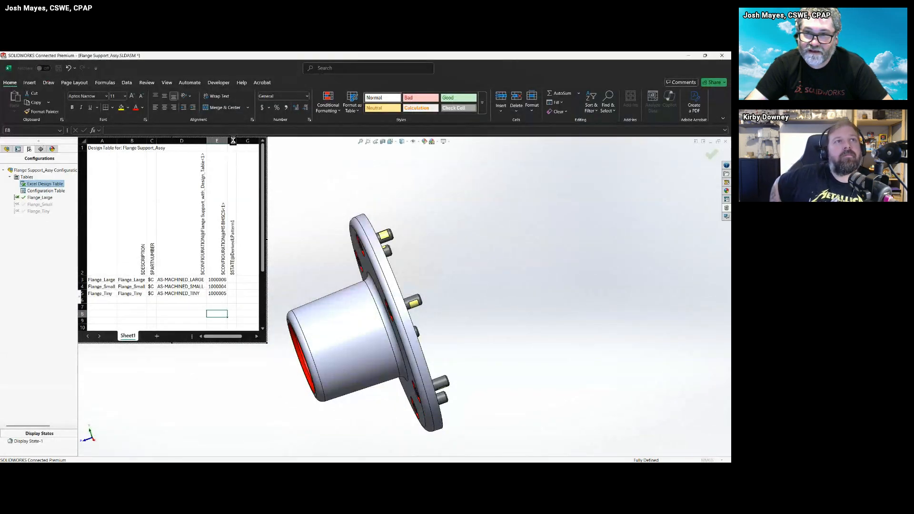
{"action": "left_click", "coordinate": [233, 141]}
{"action": "right_click", "coordinate": [233, 141]}
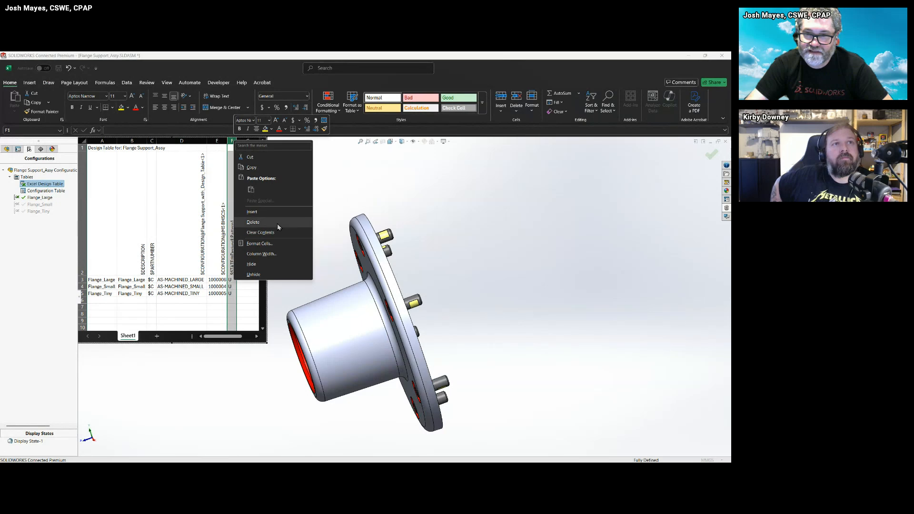
{"action": "left_click", "coordinate": [274, 224]}
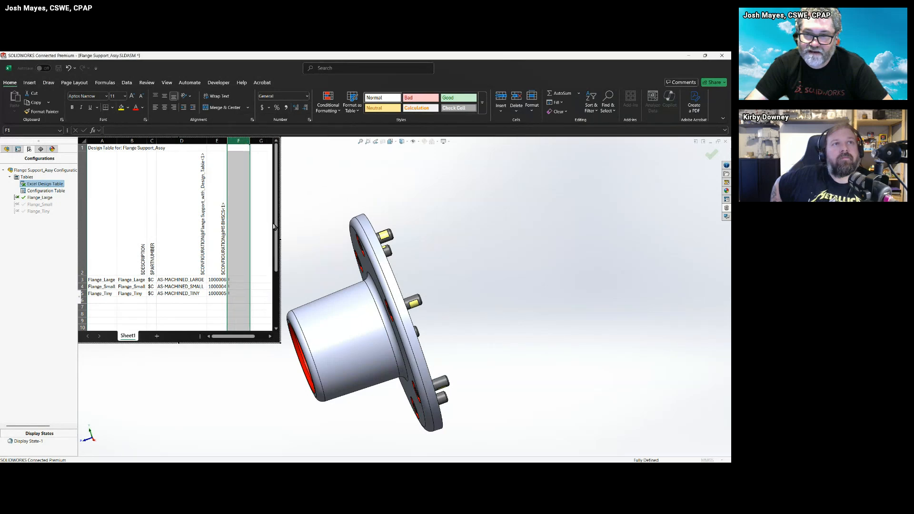
{"action": "left_click", "coordinate": [203, 307]}
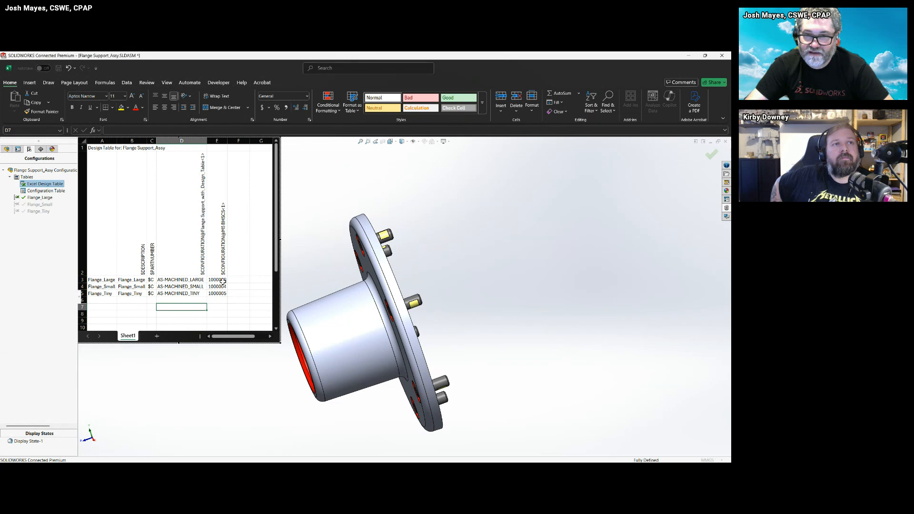
Set the M5 BHSCS screw's configuration to 1000019 in the Flange_Large row and apply the design table
{"action": "left_click", "coordinate": [218, 280]}
{"action": "left_click", "coordinate": [231, 280]}
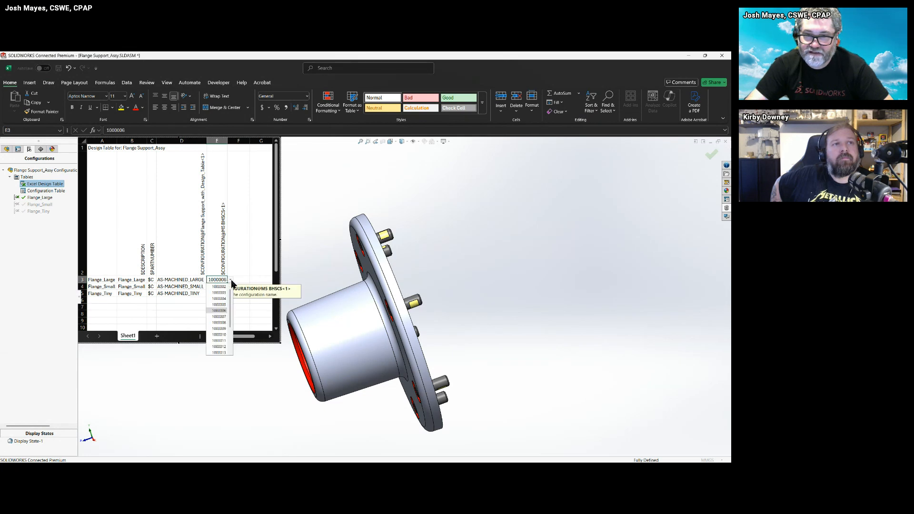
{"action": "scroll", "coordinate": [216, 326], "scroll_direction": "down", "scroll_amount": 3}
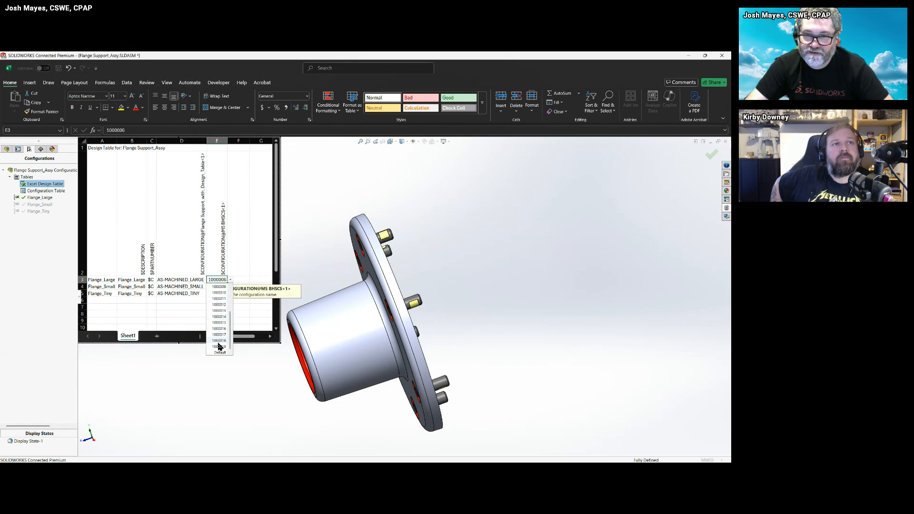
{"action": "left_click", "coordinate": [219, 347]}
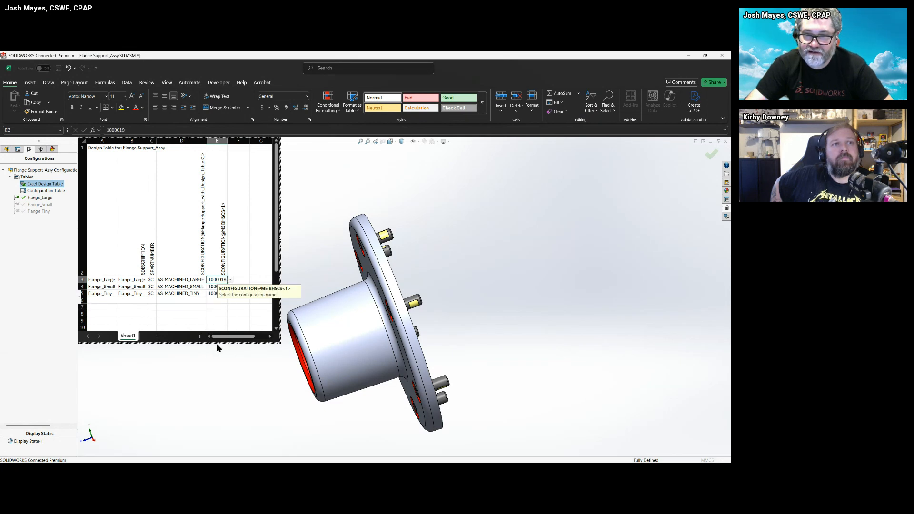
{"action": "left_click", "coordinate": [359, 181]}
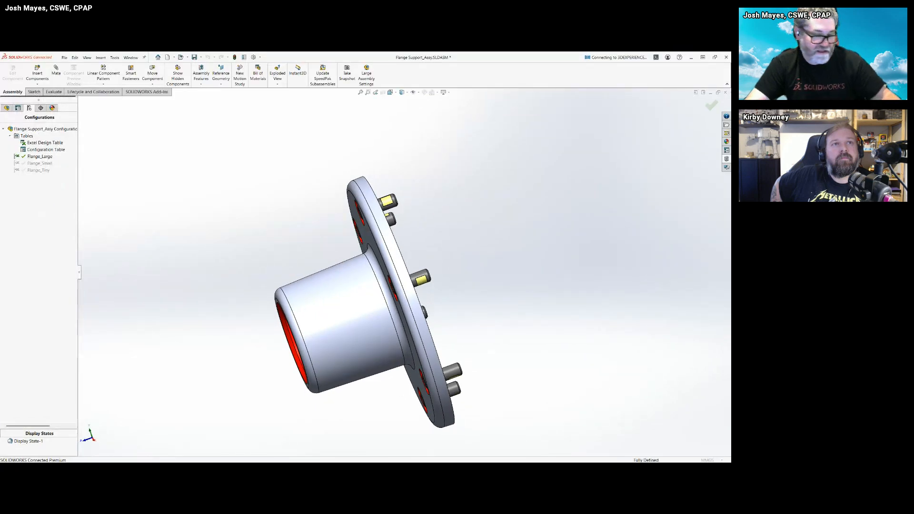
Check the screw pattern from behind by activating Flange_Small and Flange_Tiny in turn, and return to the isometric view
{"action": "double_click", "coordinate": [38, 163]}
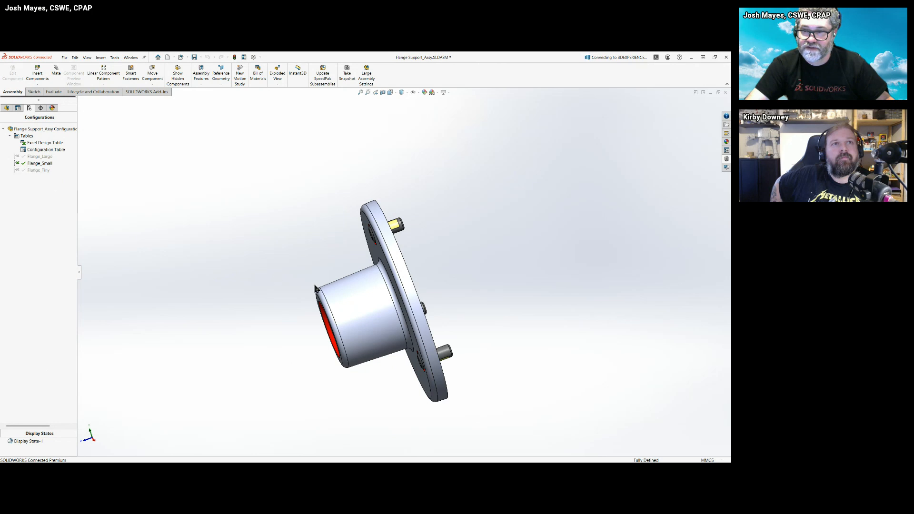
{"action": "middle_click_drag", "start_coordinate": [316, 287], "coordinate": [291, 288]}
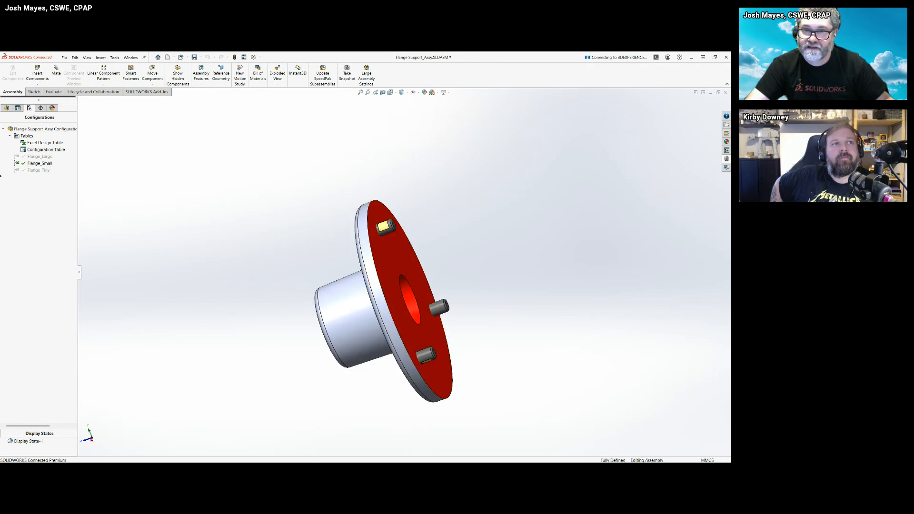
{"action": "double_click", "coordinate": [38, 170]}
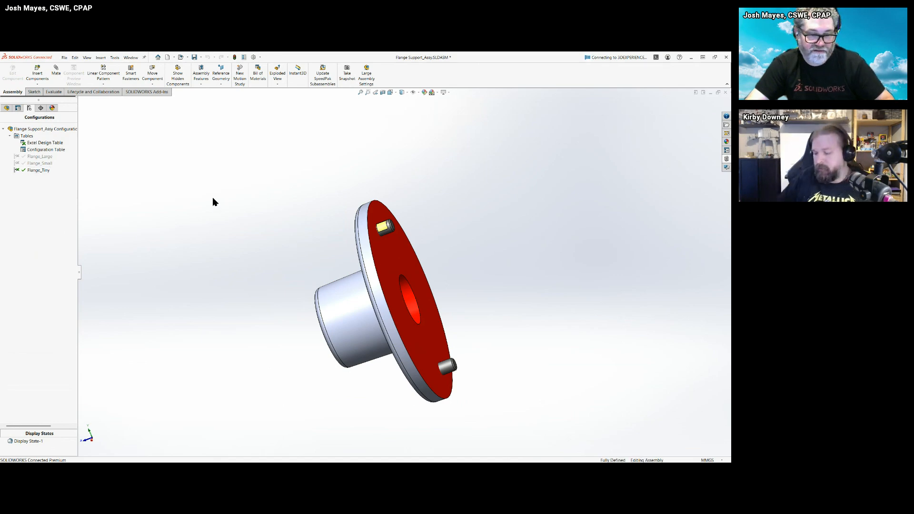
{"action": "key", "text": "ctrl+7"}
{"action": "left_click", "coordinate": [365, 456]}
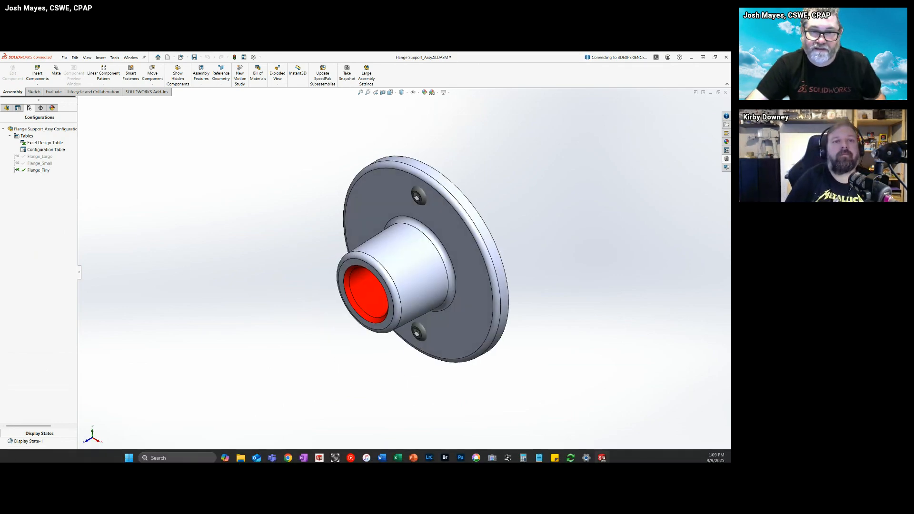